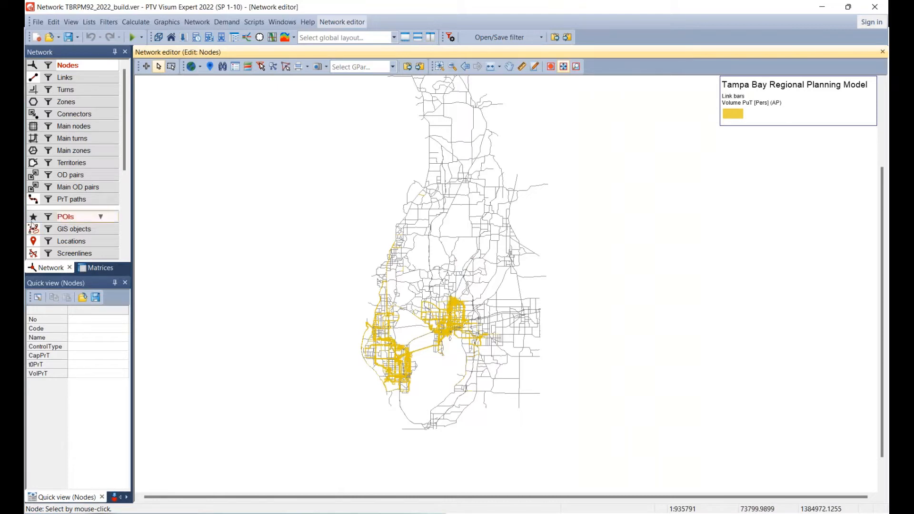
left_click(32, 220)
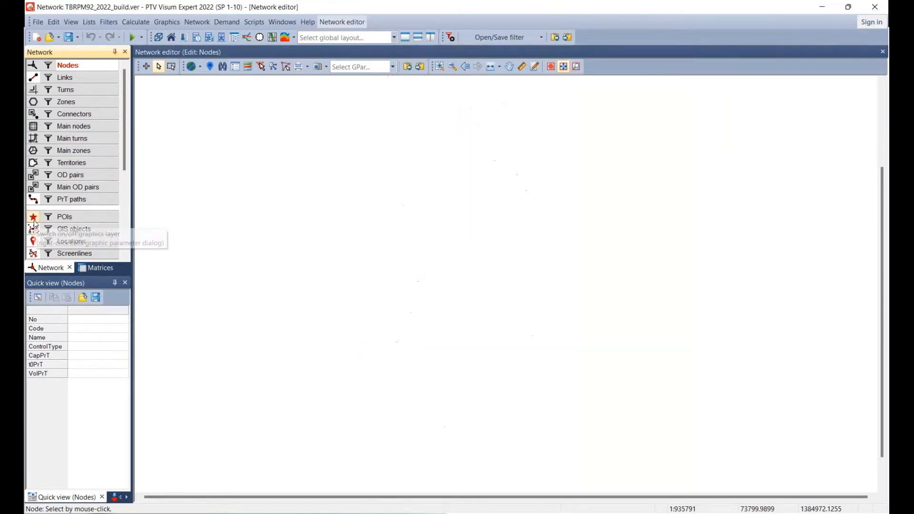
left_click(34, 220)
Try to load the graphic parameters file Training_New_Build.gpa from the TBRPM graphics folder in File Explorer into the network editor.
left_click(393, 513)
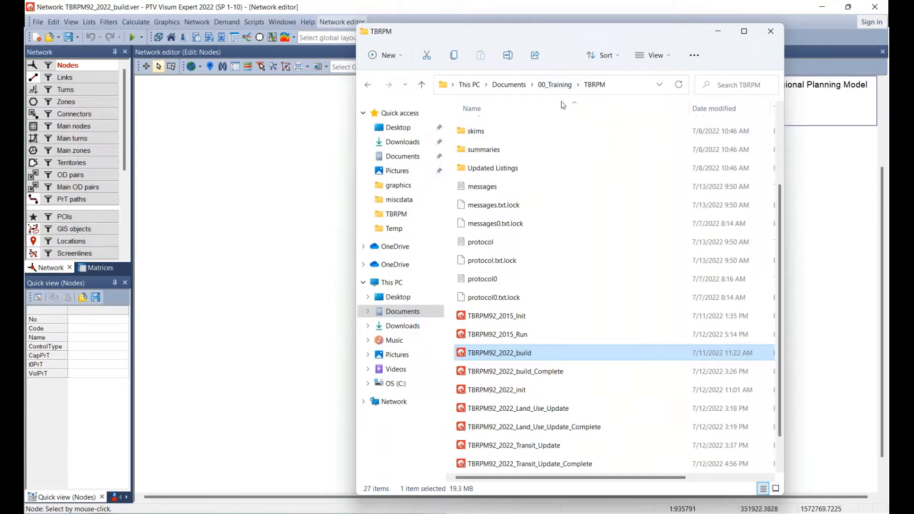
scroll(531, 188, "up", 2)
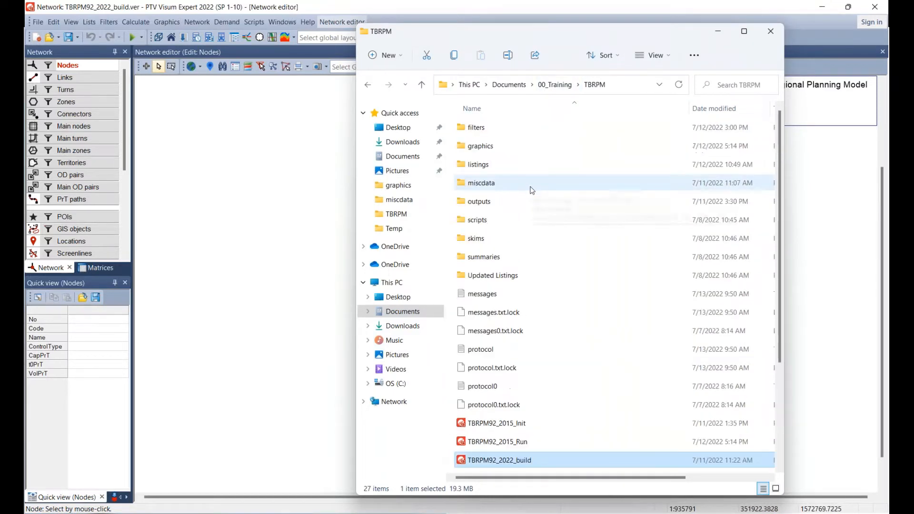
left_click(484, 152)
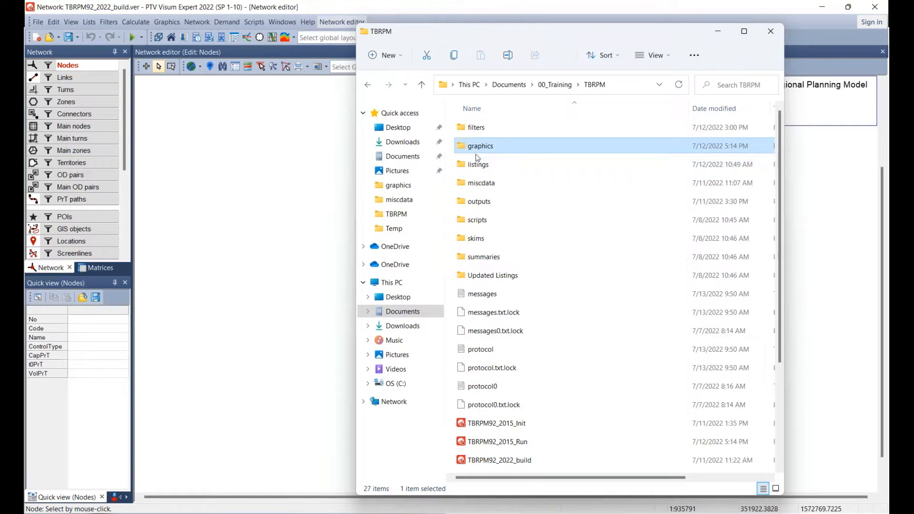
double_click(518, 148)
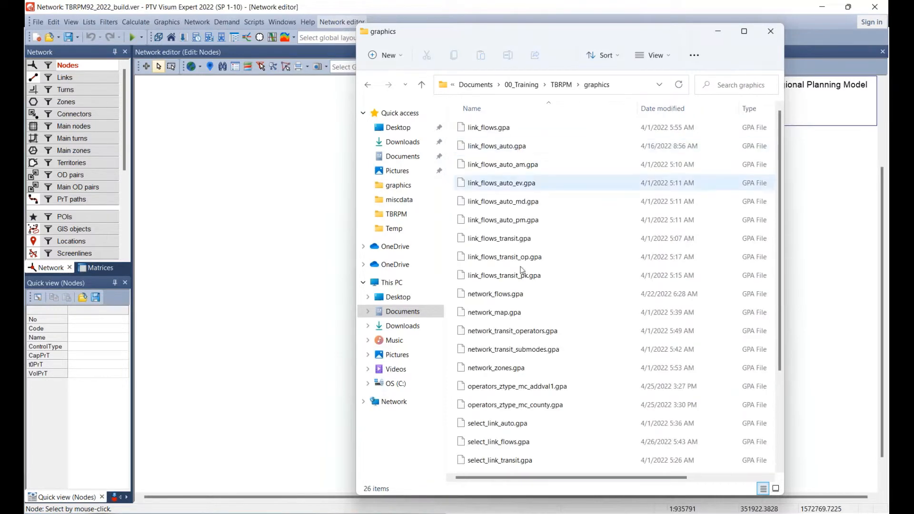
scroll(524, 269, "down", 3)
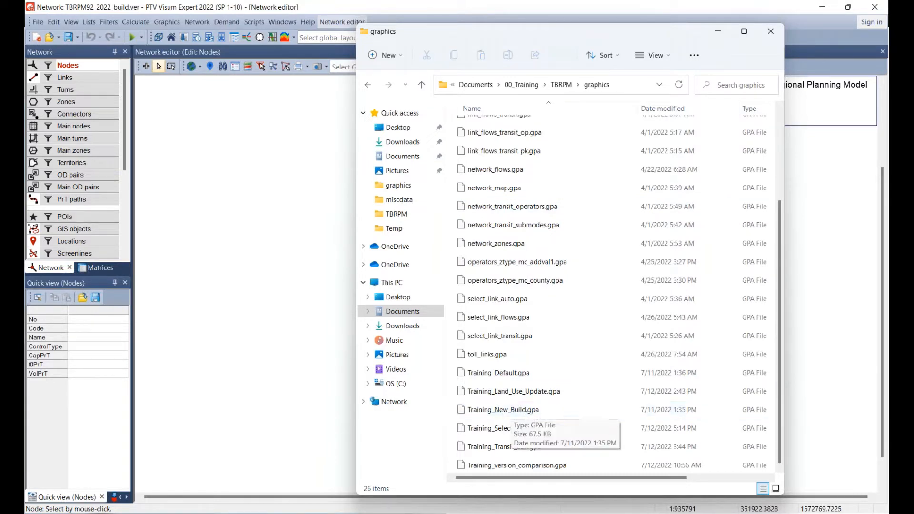
left_click_drag(537, 417, 190, 187)
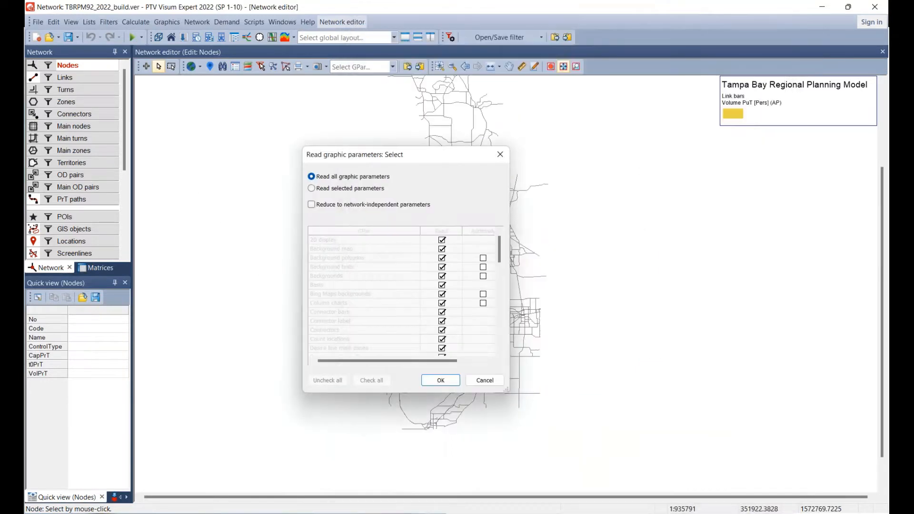
left_click(440, 381)
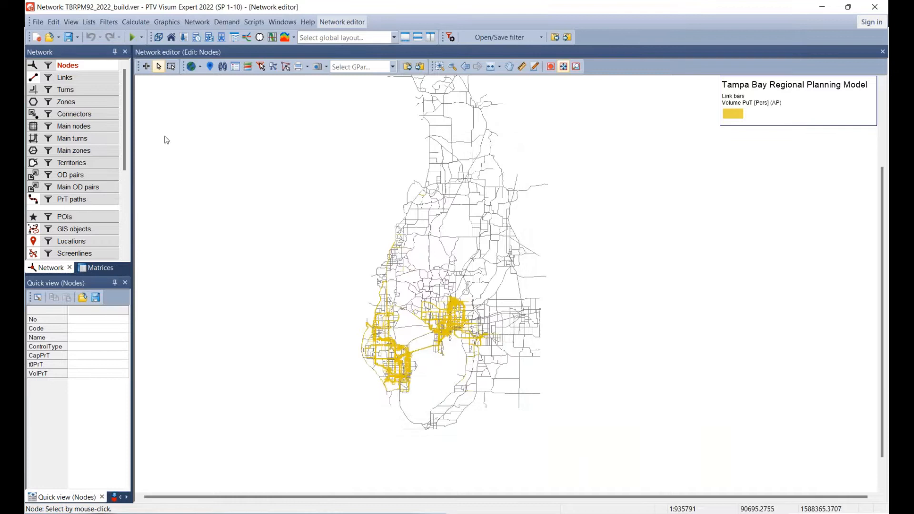
Open the graphic parameters file Training_New_Build.gpa from the graphics folder, reading all graphic parameters.
left_click(38, 22)
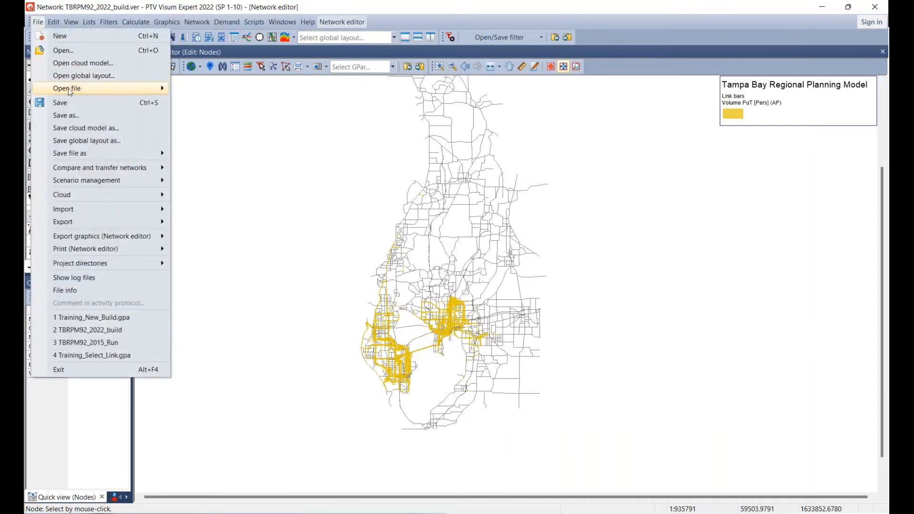
mouse_move(68, 87)
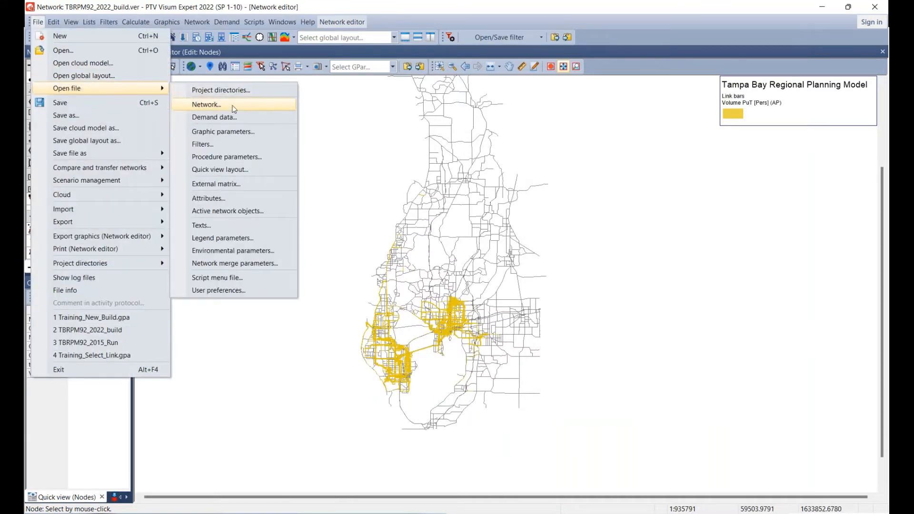
left_click(218, 133)
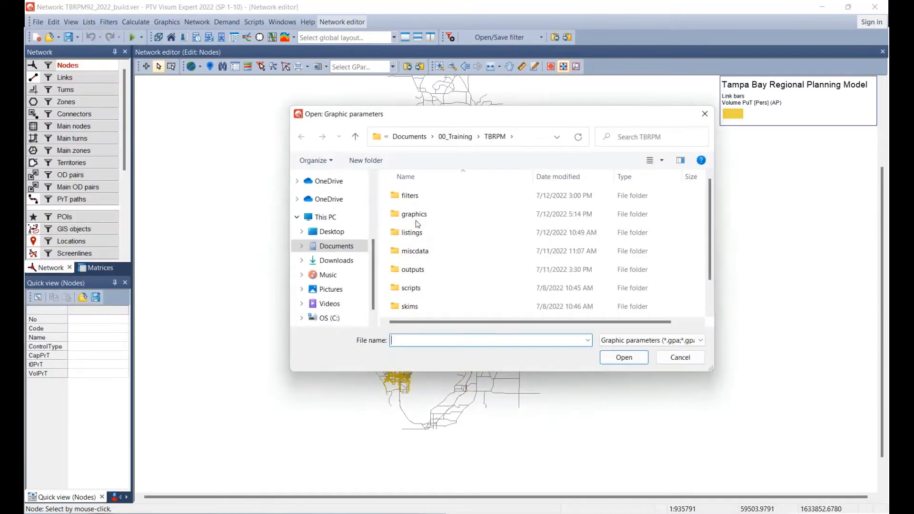
double_click(416, 221)
scroll(465, 301, "down", 5)
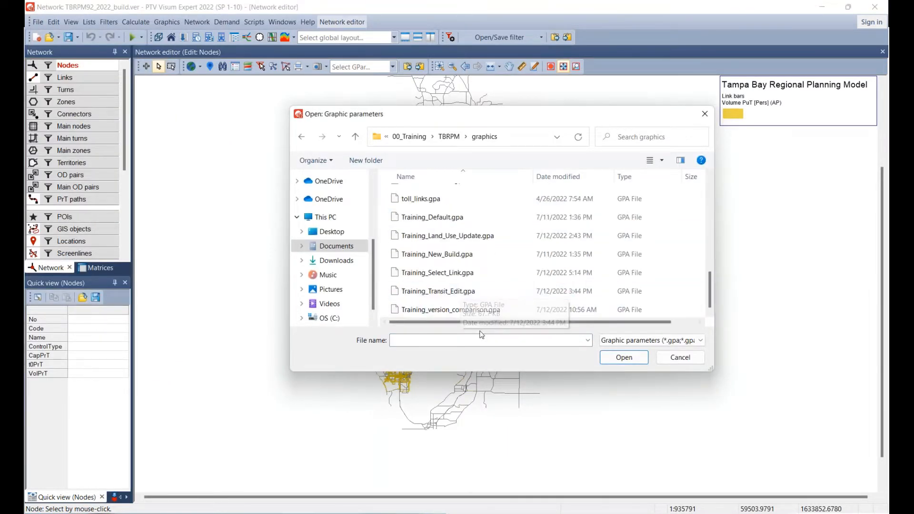
left_click(482, 282)
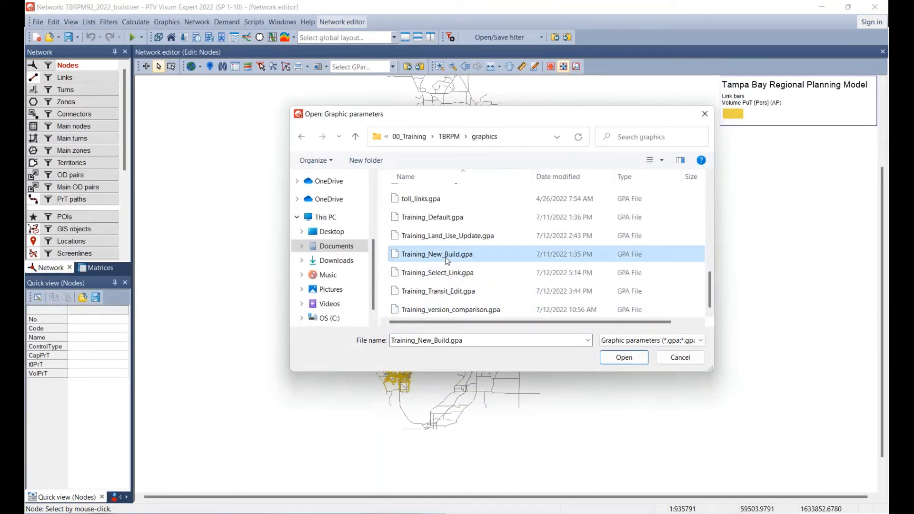
left_click(624, 357)
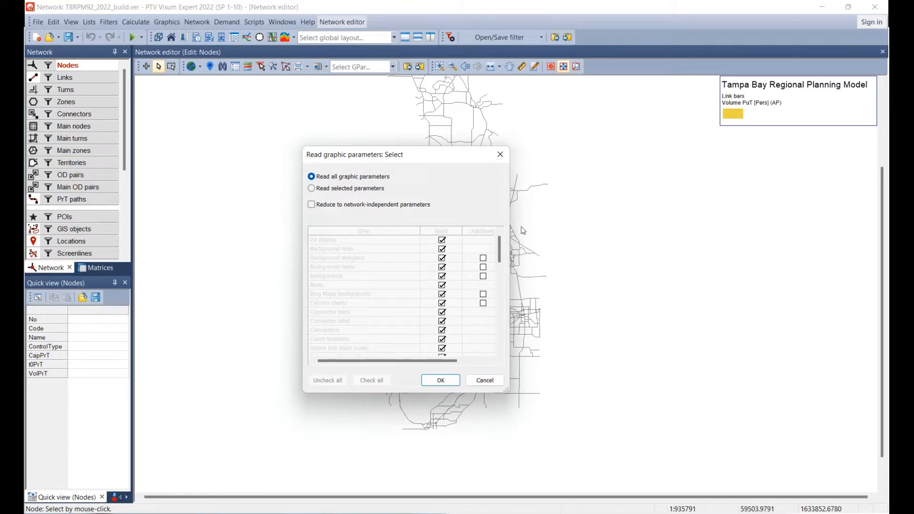
left_click(439, 381)
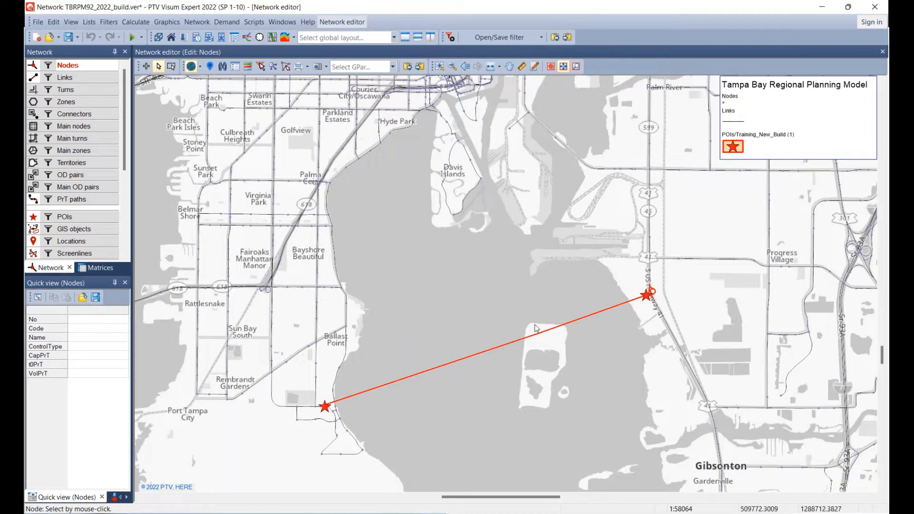
Examine the proposed bridge alignment across Hillsborough Bay and its eastern interchange ramps at US 41.
scroll(404, 367, "up", 2)
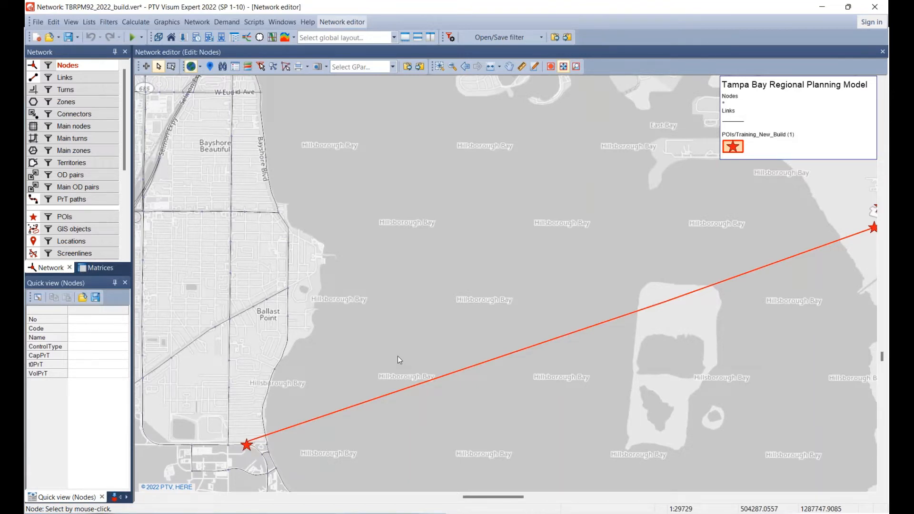
scroll(407, 348, "down", 2)
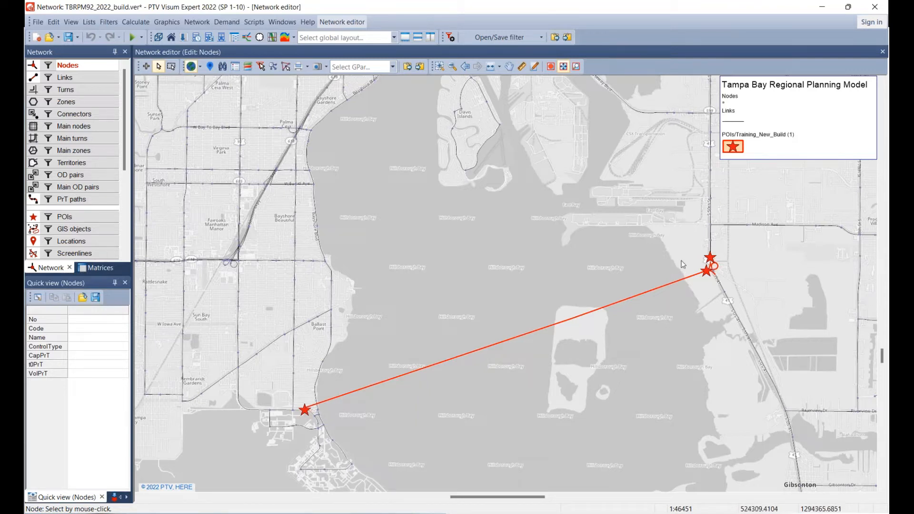
left_click_drag(683, 264, 534, 297)
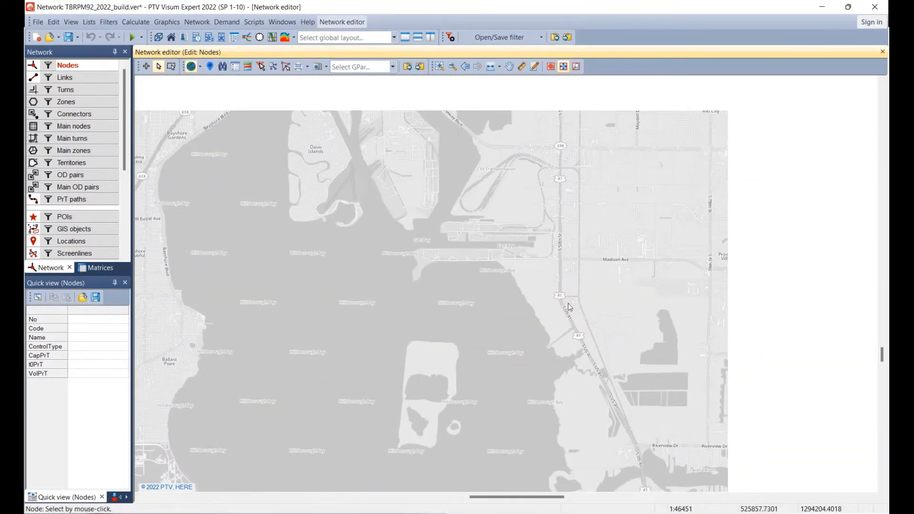
scroll(580, 295, "up", 1)
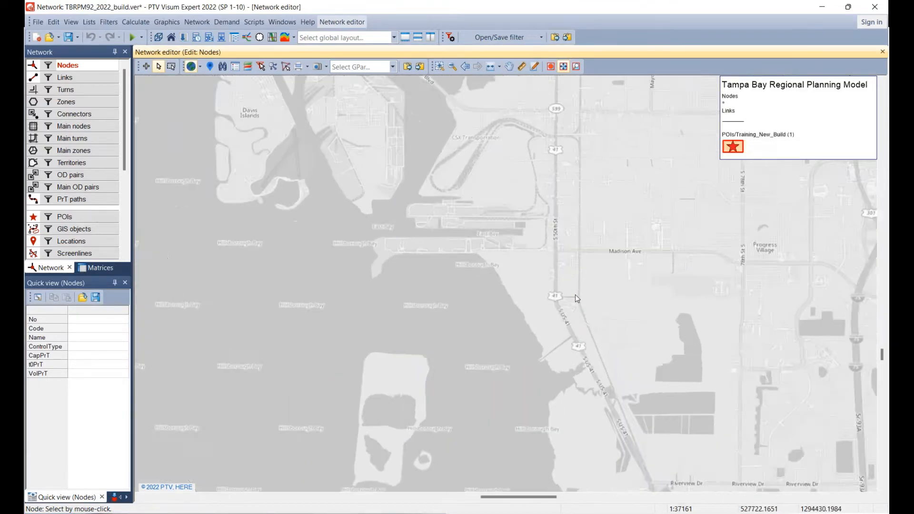
scroll(562, 305, "up", 4)
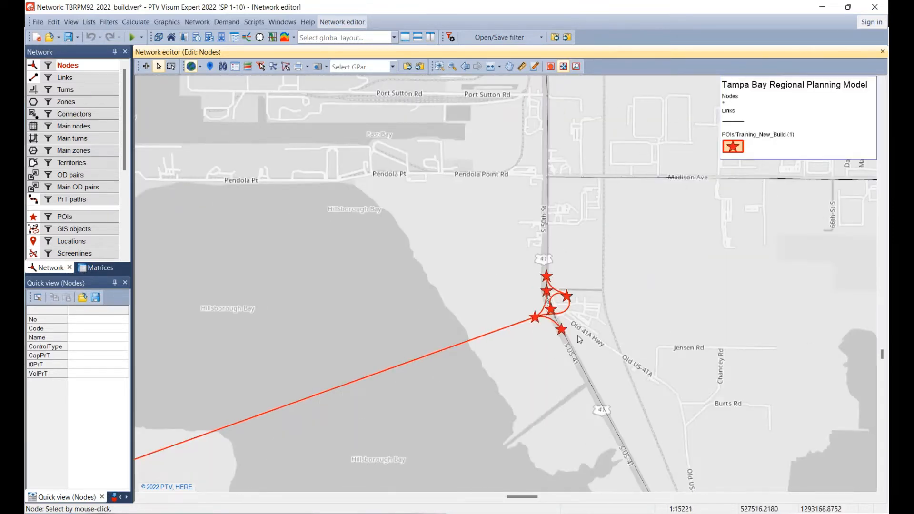
scroll(578, 336, "up", 4)
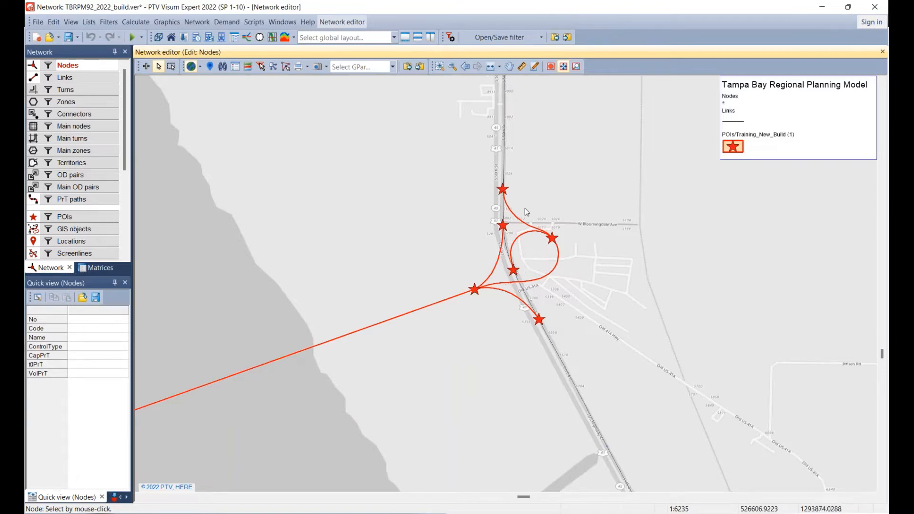
scroll(525, 207, "up", 4)
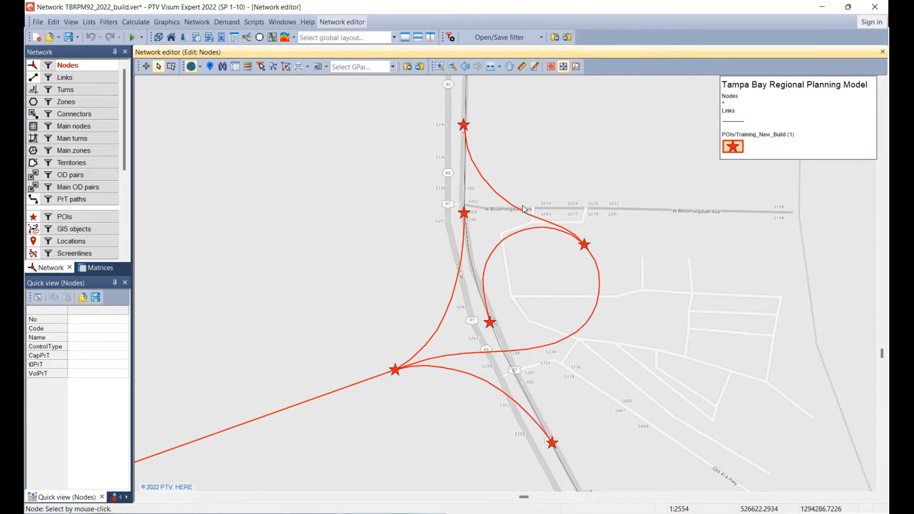
Make links the active object type for editing and inspect the existing US 41 links running through the interchange.
left_click(68, 80)
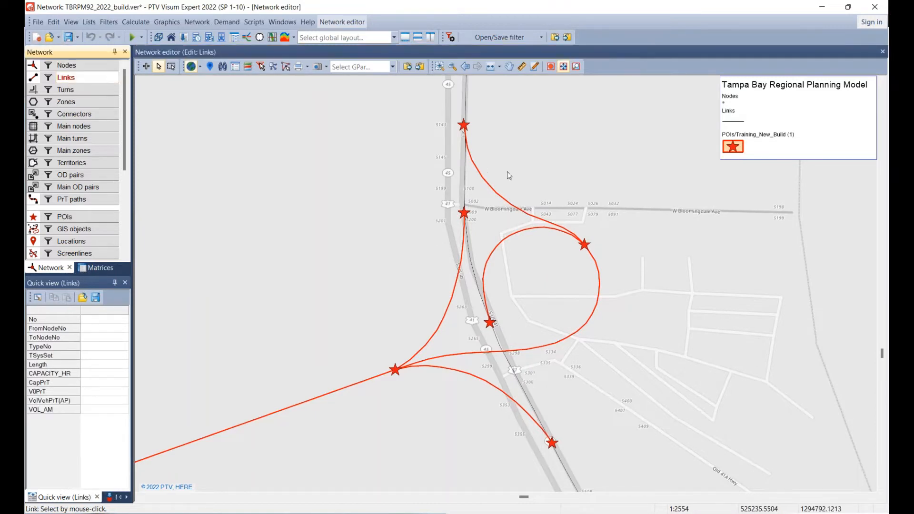
left_click(470, 130)
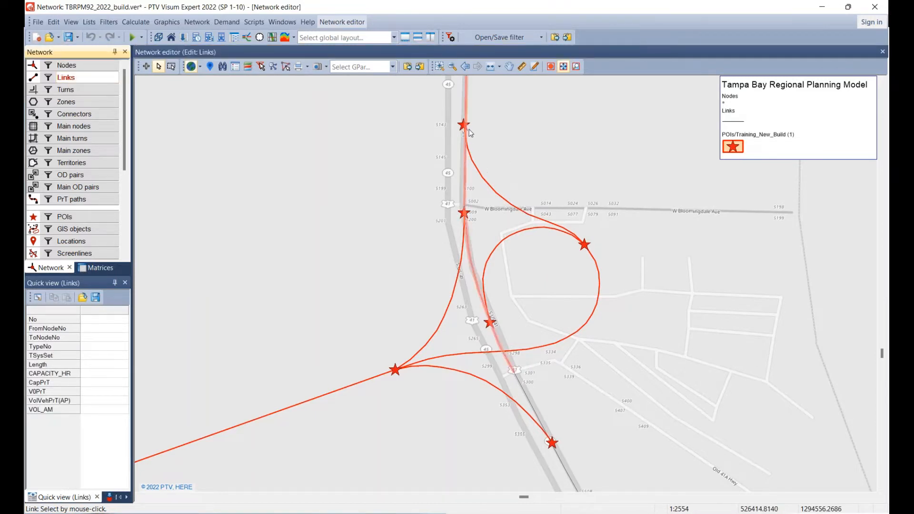
left_click(549, 419)
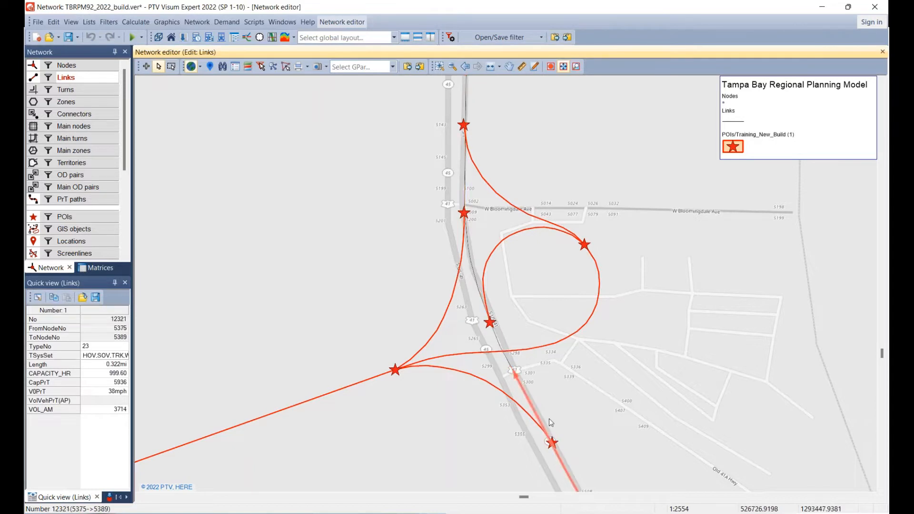
left_click(480, 259)
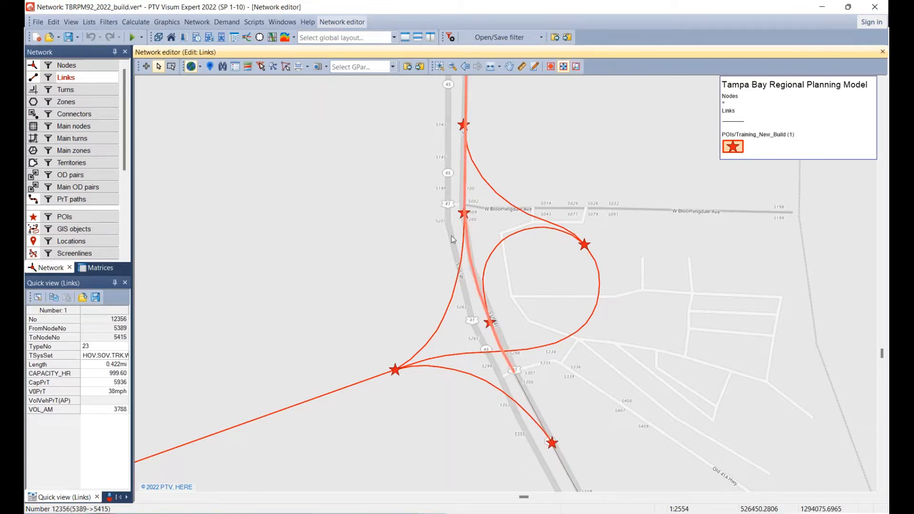
left_click(88, 77)
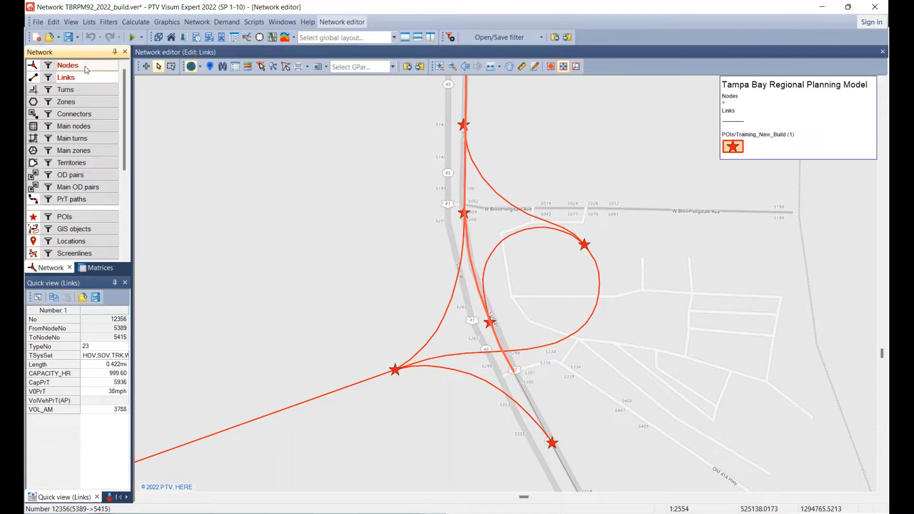
left_click(86, 69)
left_click(87, 78)
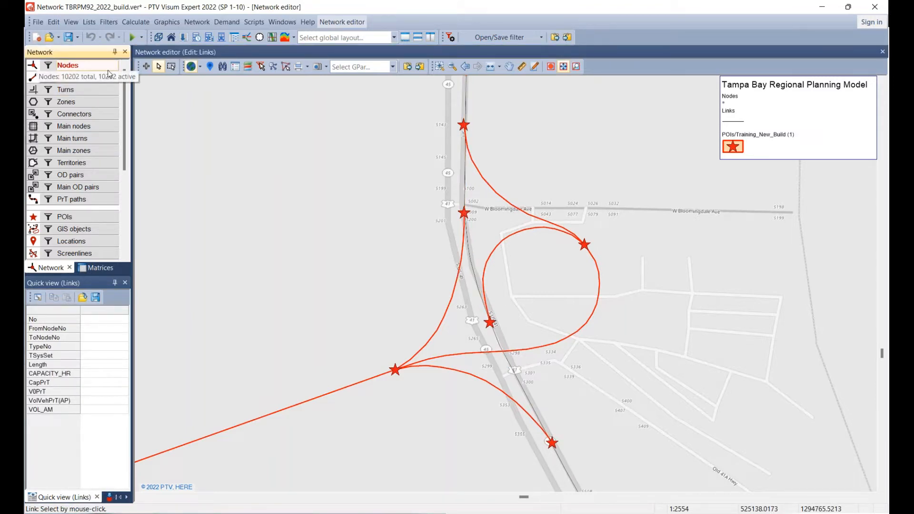
left_click(469, 125)
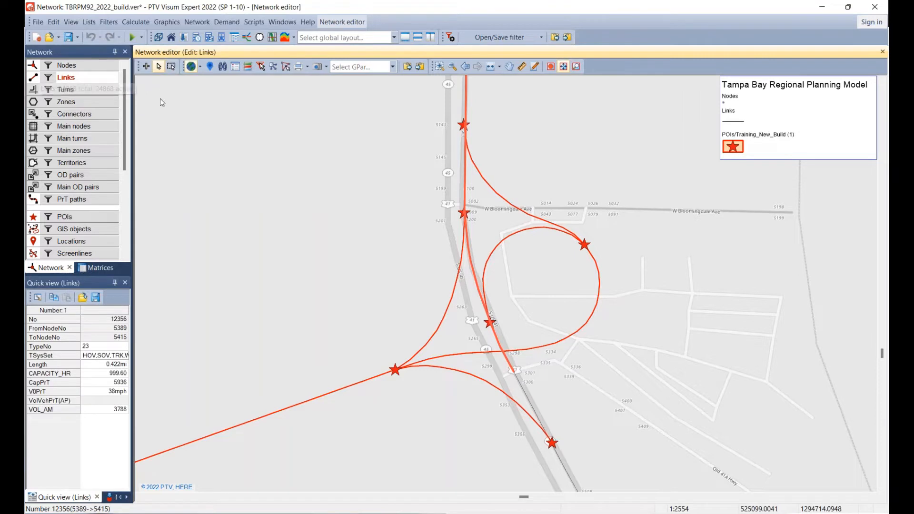
right_click(470, 124)
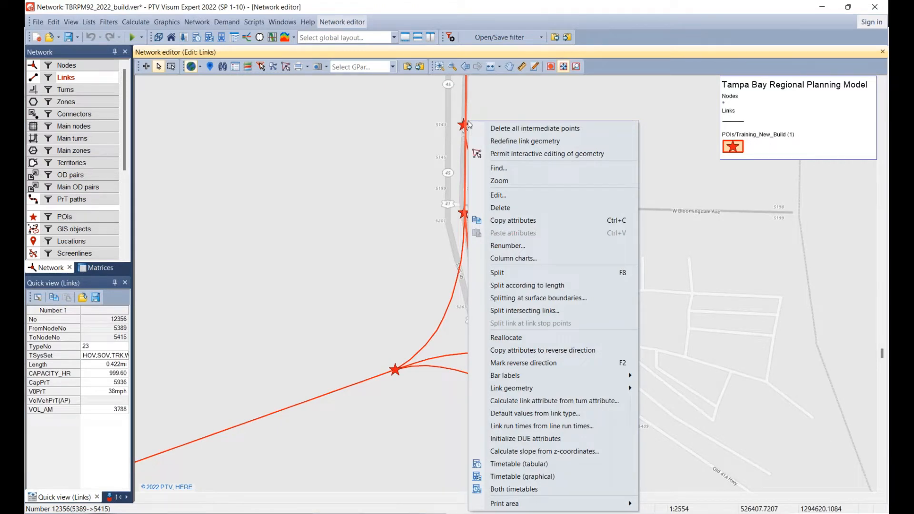
left_click(246, 148)
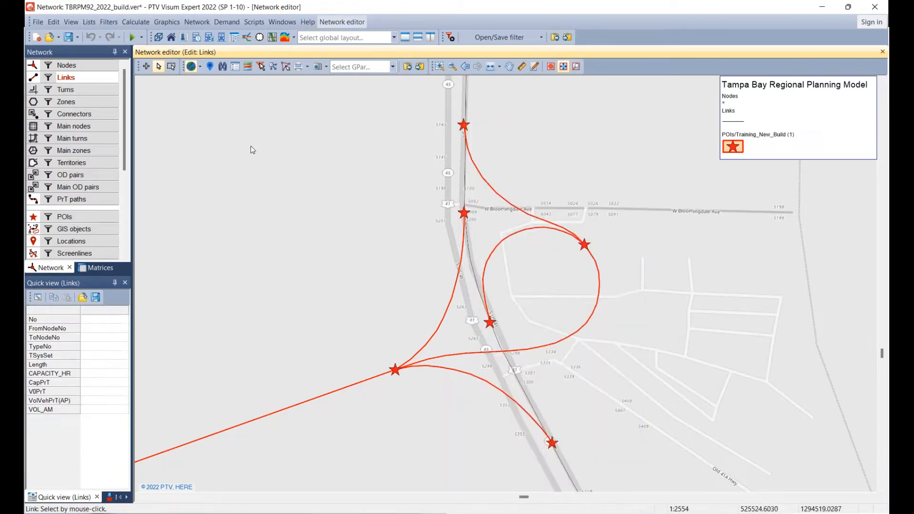
Split the US 41 link at the interchange's northernmost POI, accepting deletion of the assignment results, and check the resulting link segments.
scroll(464, 127, "up", 3)
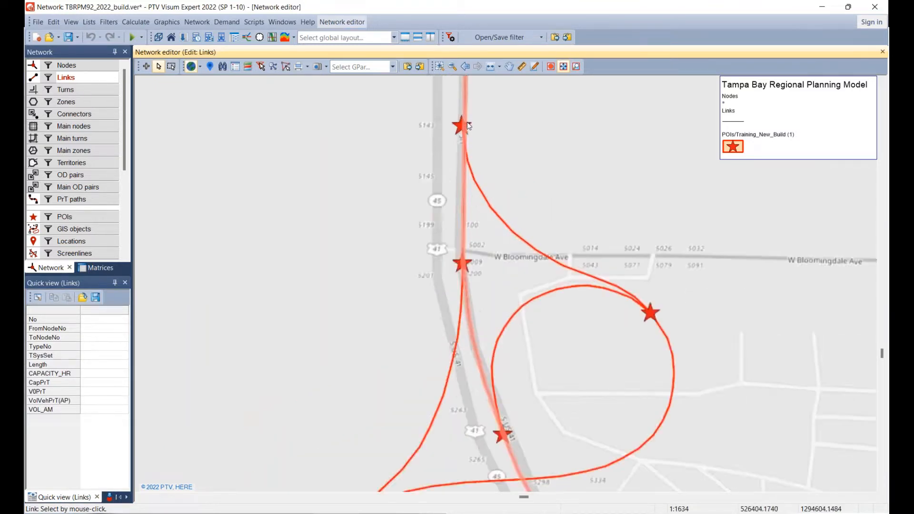
scroll(464, 125, "up", 2)
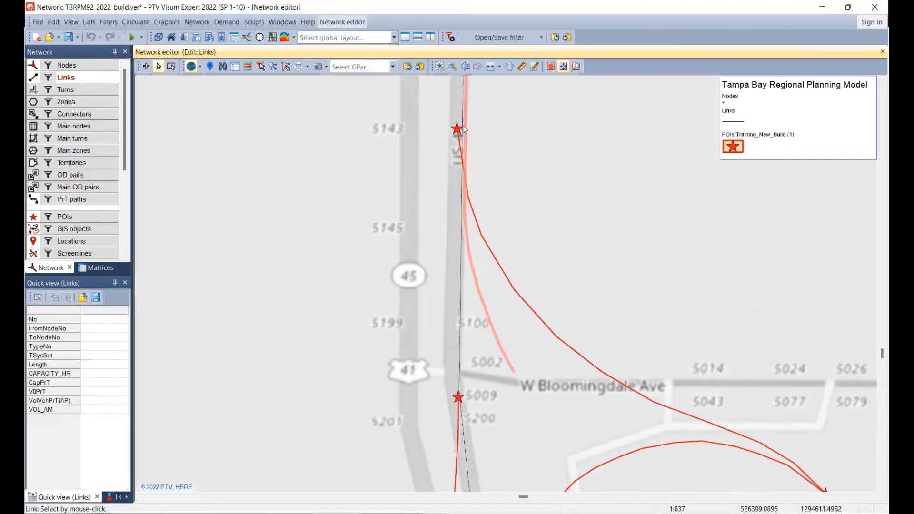
right_click(462, 128)
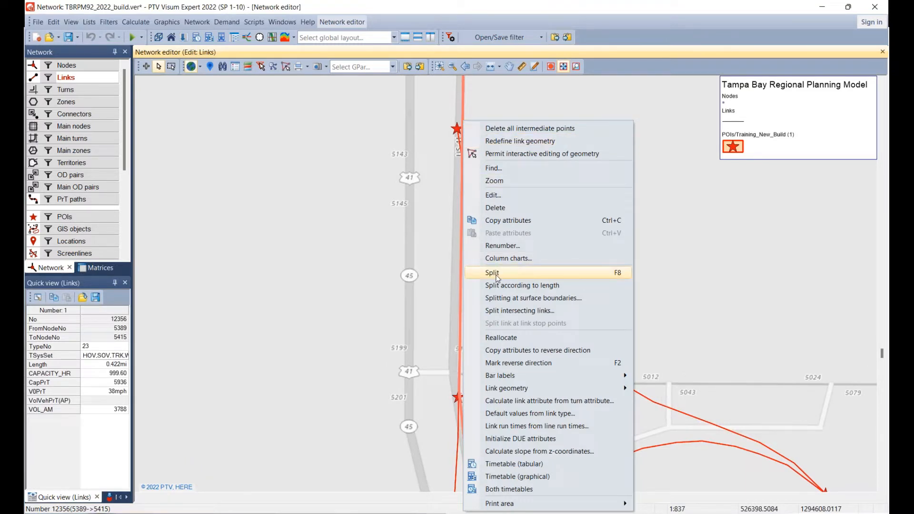
left_click(493, 273)
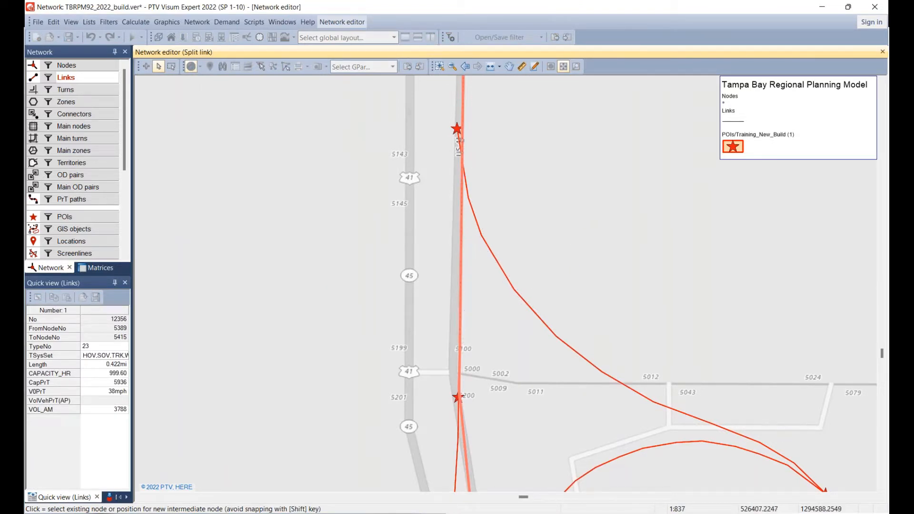
left_click(464, 129)
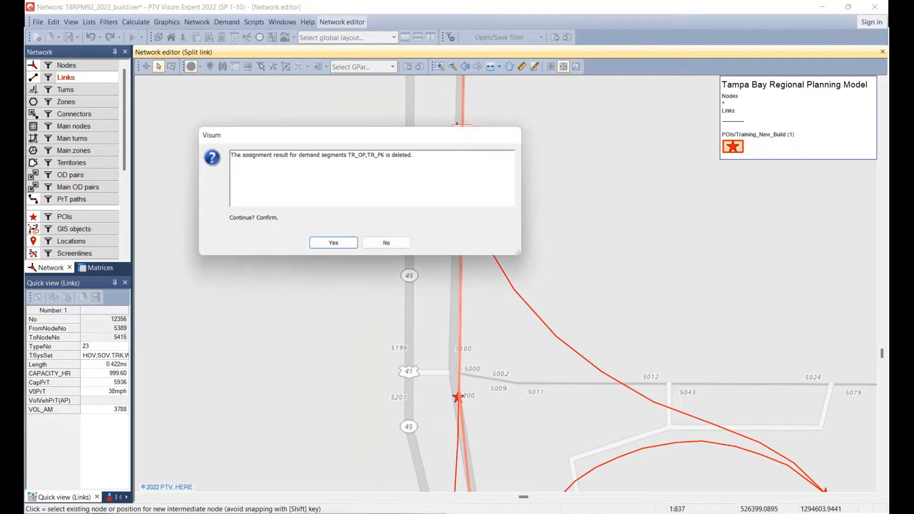
left_click_drag(438, 138, 761, 210)
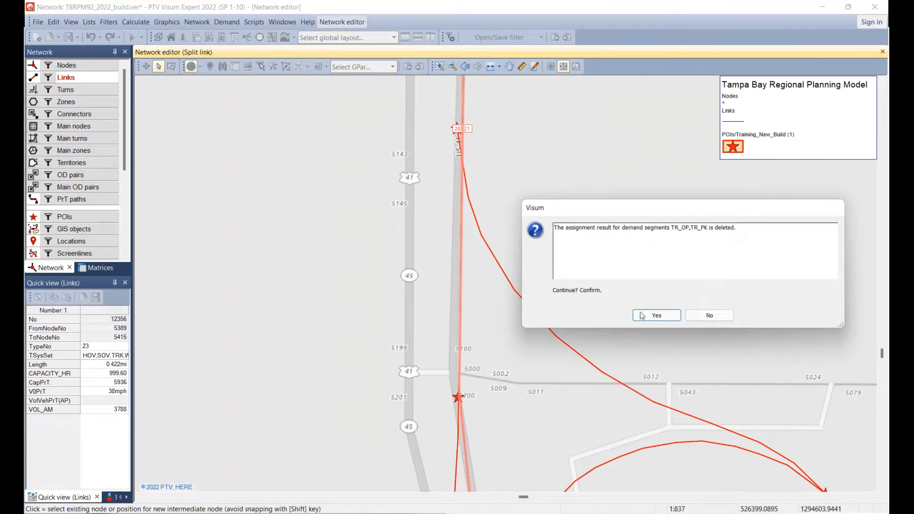
left_click(642, 318)
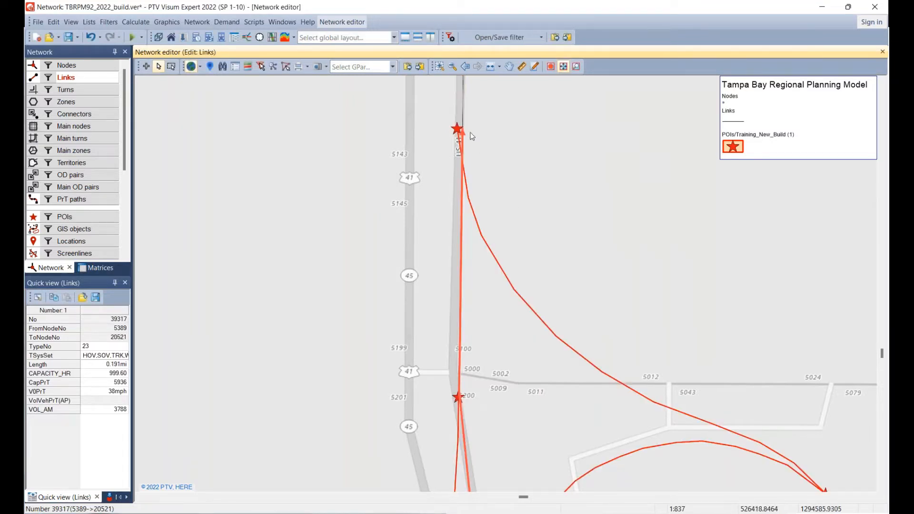
left_click(468, 108)
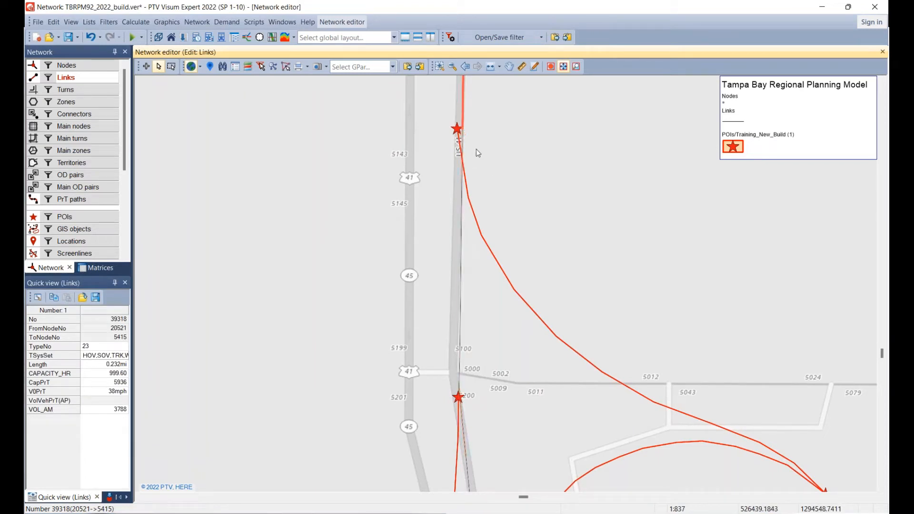
Split the US 41 link at the POI just south of W Bloomingdale Ave and check the segments on both sides.
left_click_drag(535, 278, 512, 125)
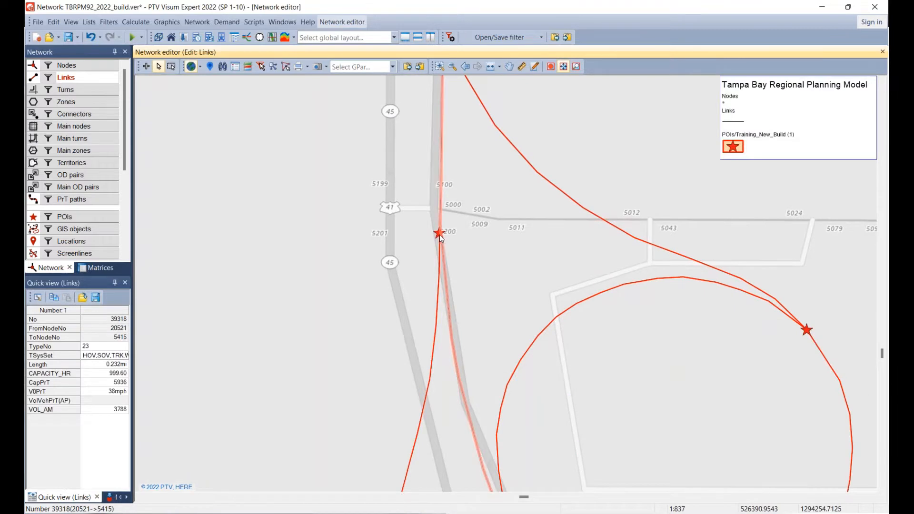
right_click(441, 232)
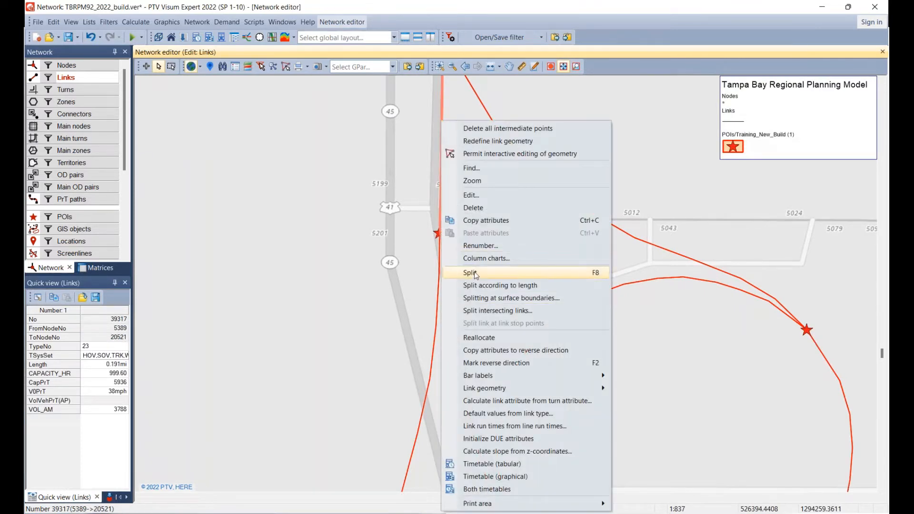
left_click(475, 272)
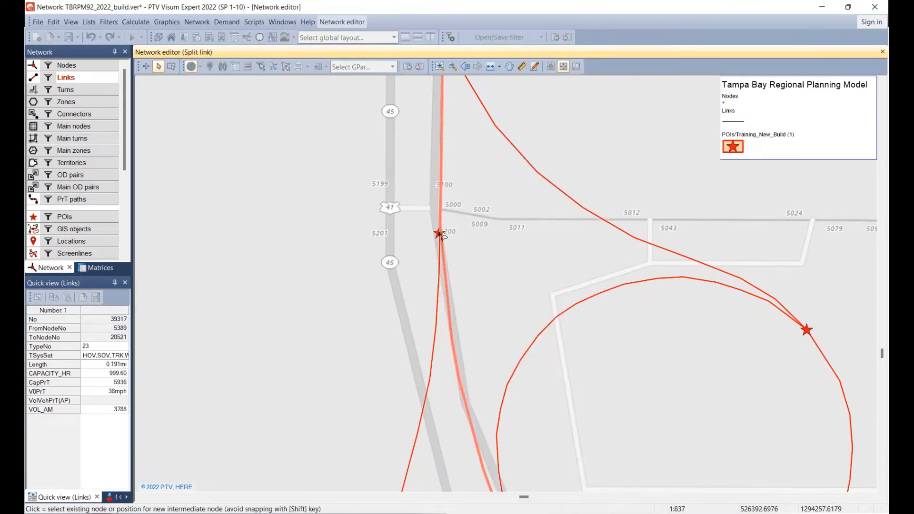
left_click(441, 234)
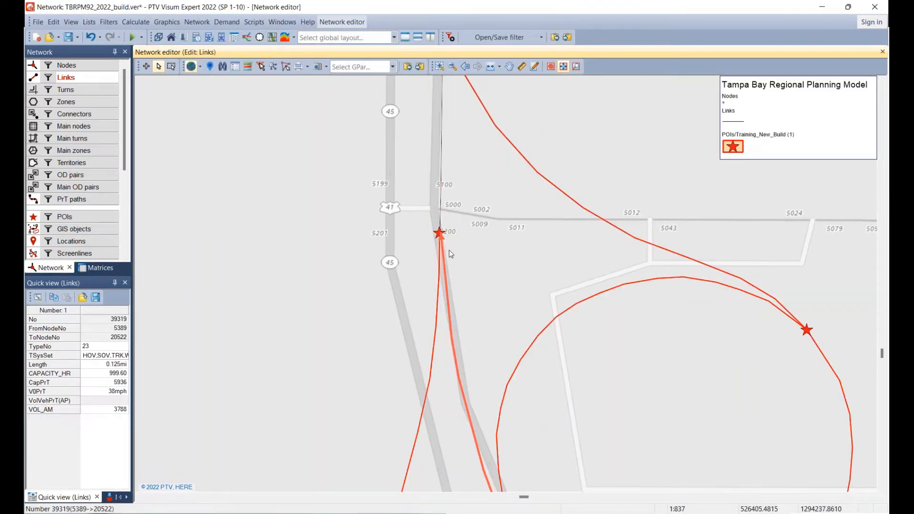
left_click(444, 208)
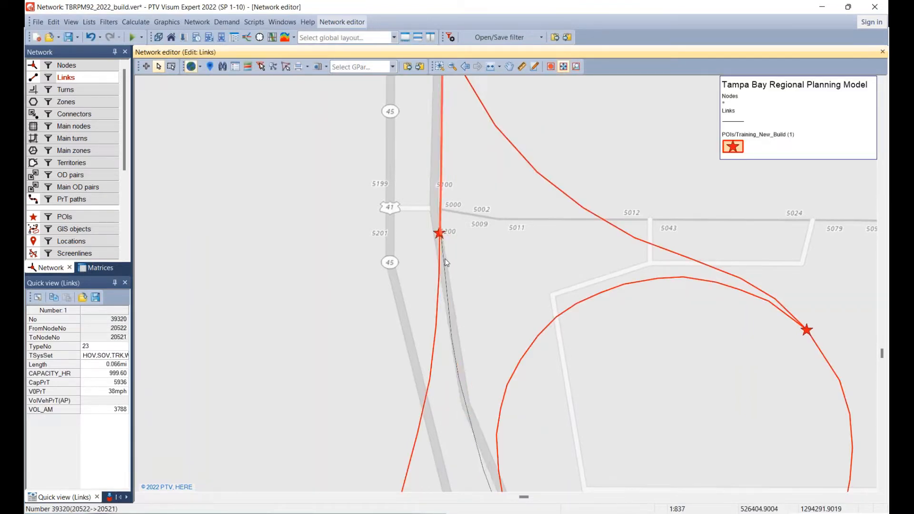
left_click(445, 261)
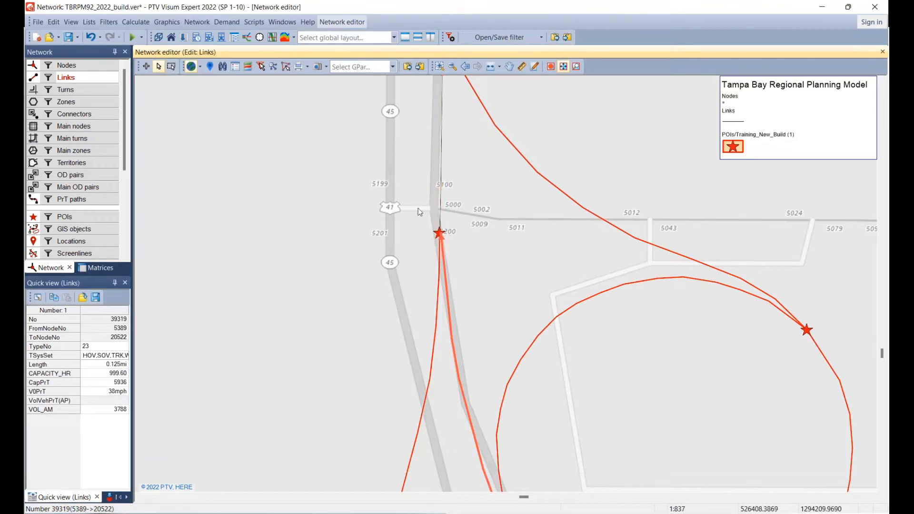
Split the US 41 link north of Old US-41A at the POI where the loop ramp ends.
left_click_drag(499, 349, 404, 119)
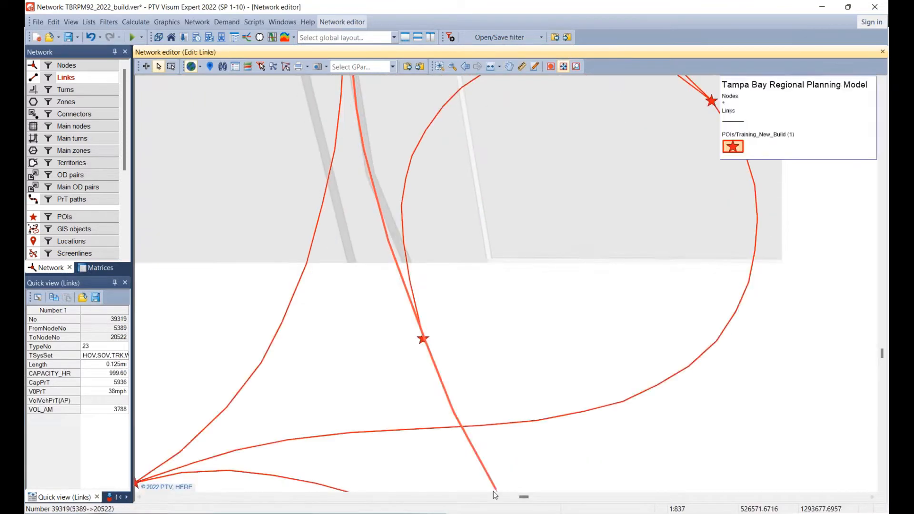
left_click_drag(490, 399, 467, 312)
left_click(504, 344)
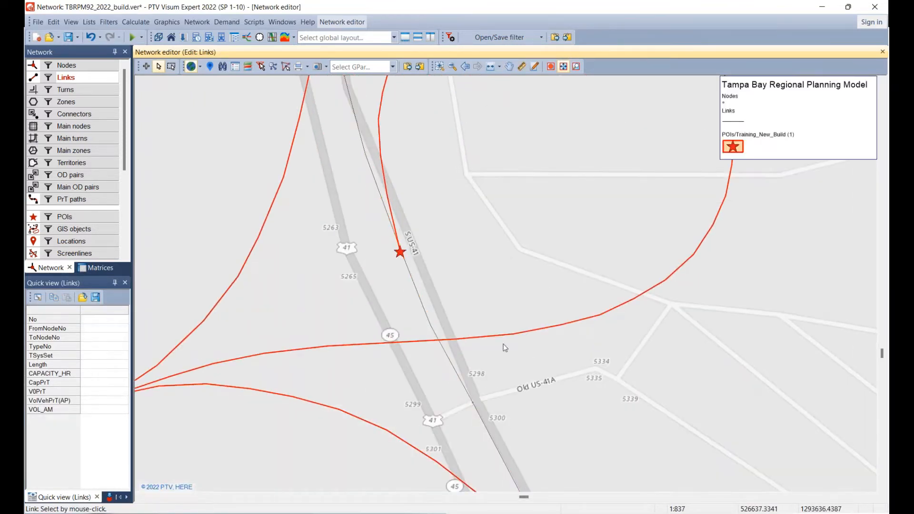
left_click(402, 254)
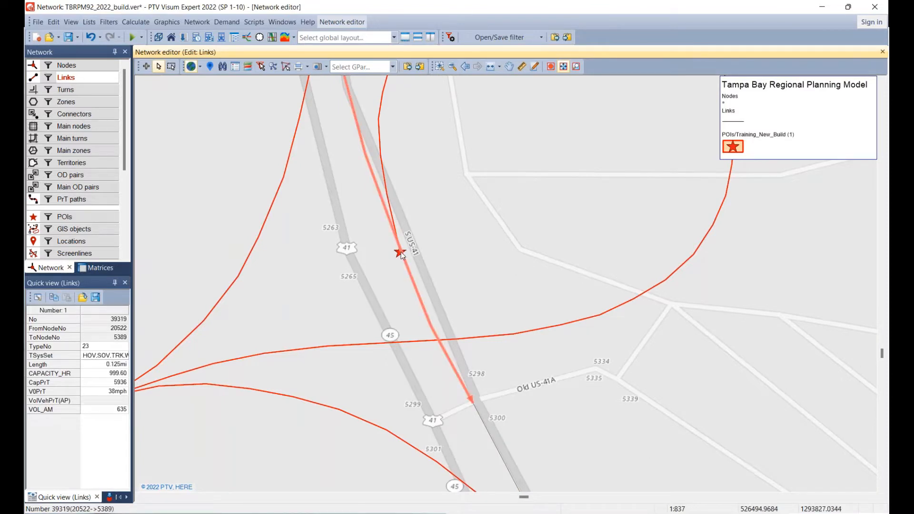
right_click(402, 253)
left_click(428, 273)
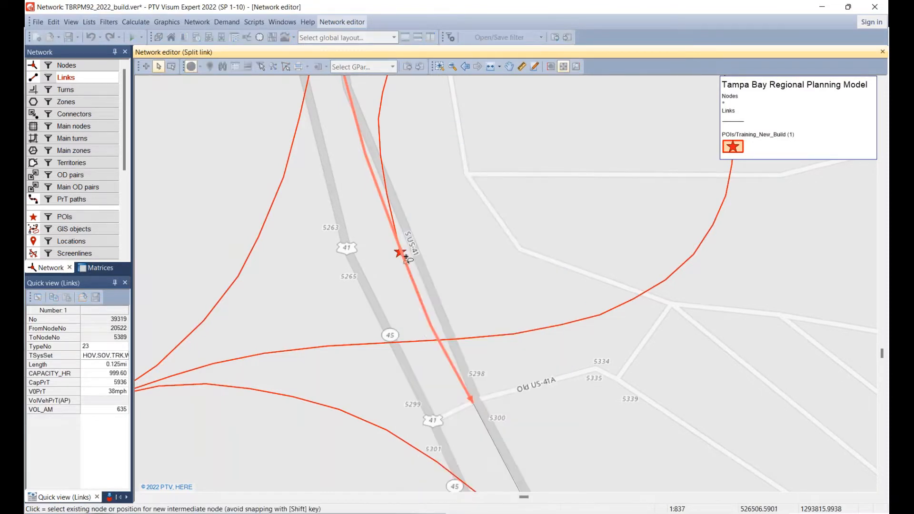
left_click(400, 253)
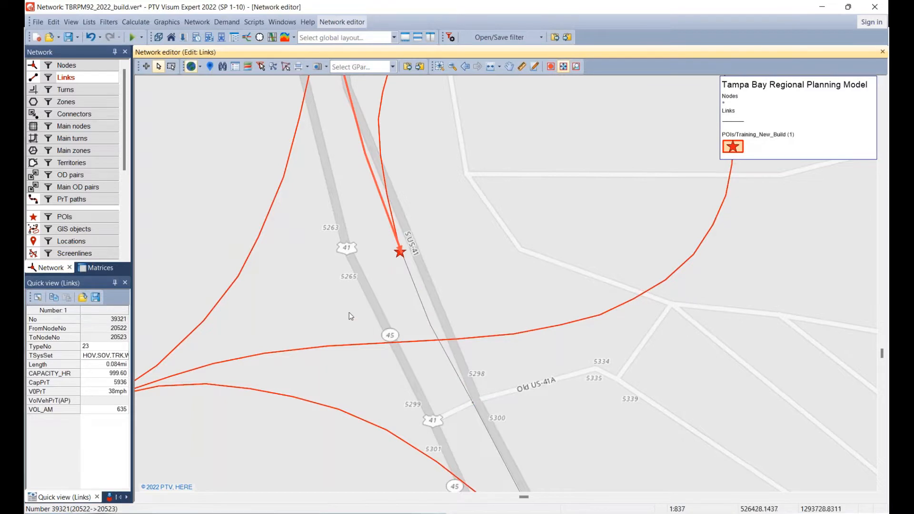
Split the US 41 link south of Old US-41A at the interchange's southernmost ramp POI.
left_click_drag(433, 374, 329, 94)
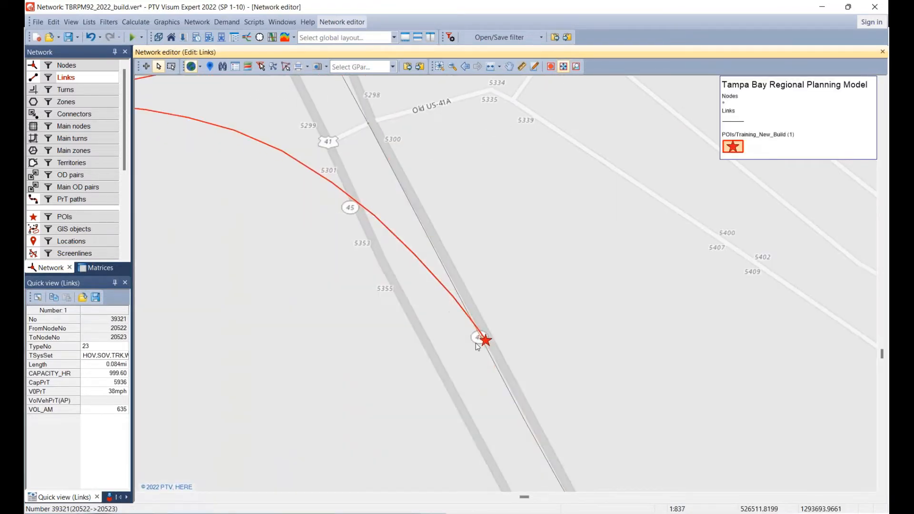
right_click(488, 346)
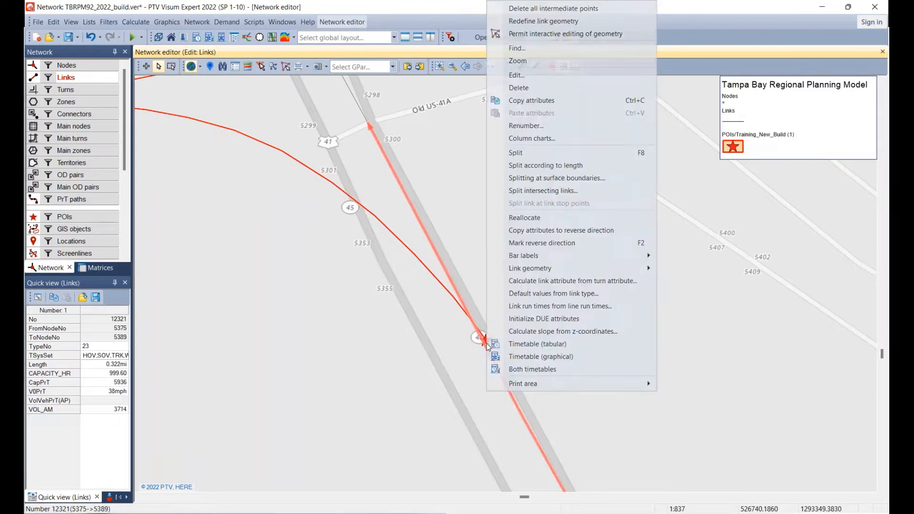
left_click(524, 153)
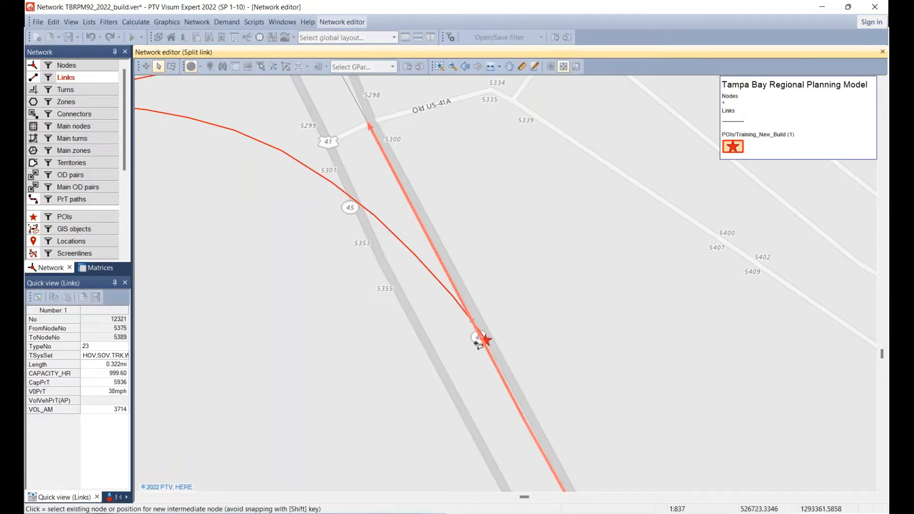
left_click(485, 341)
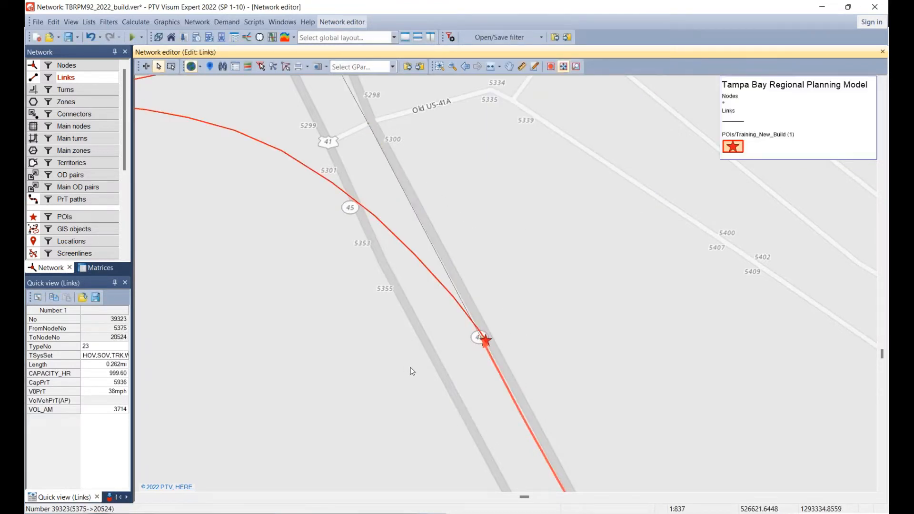
Hide the POIs, make nodes the active object type, and mark the four new split nodes along US 41.
scroll(413, 369, "down", 2)
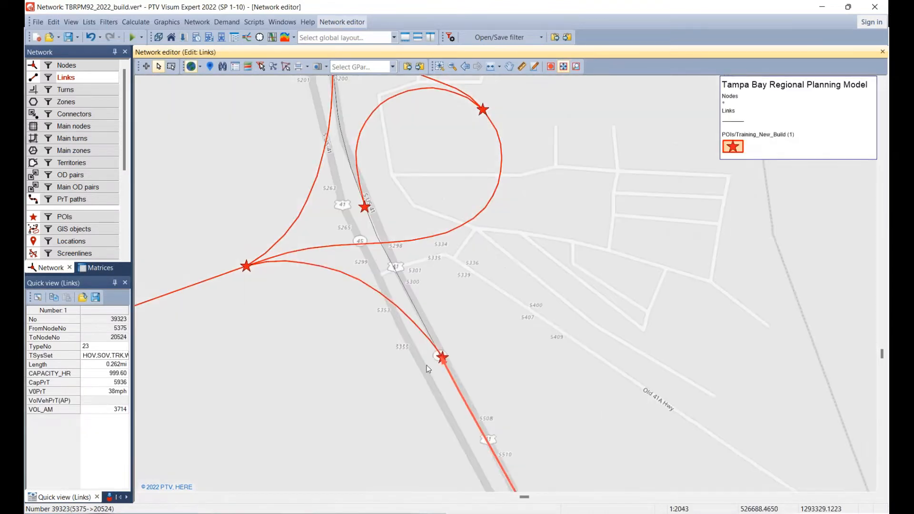
left_click_drag(426, 365, 447, 419)
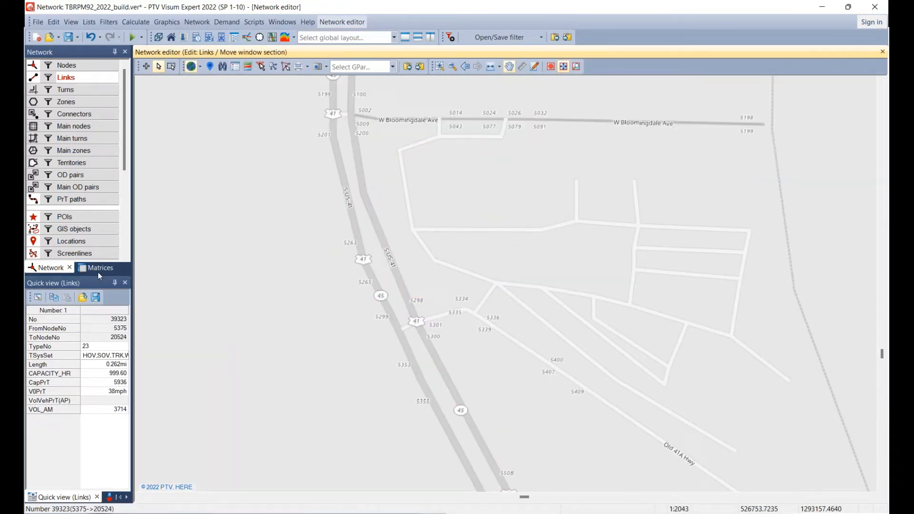
left_click(34, 218)
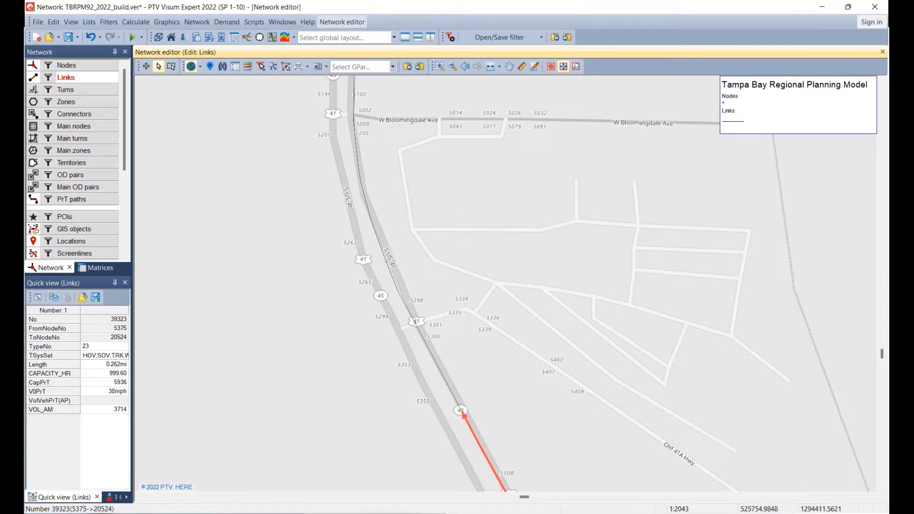
left_click(68, 66)
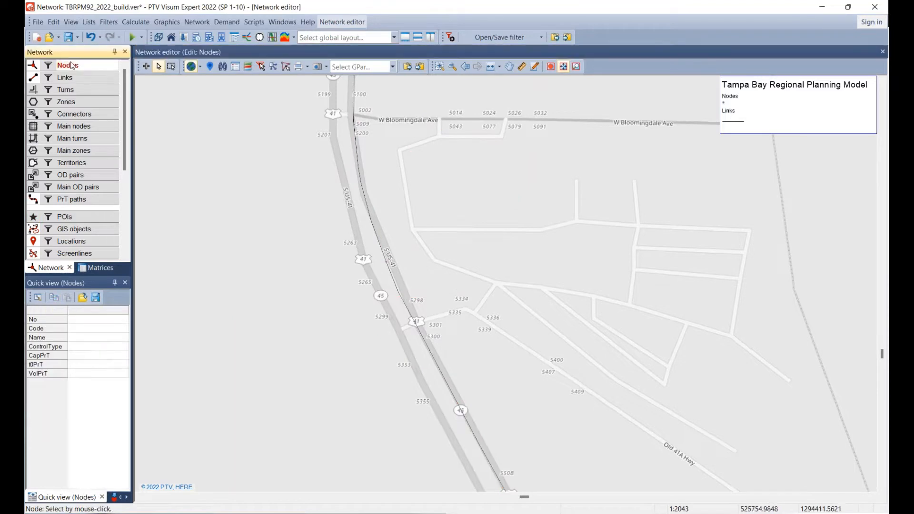
left_click(461, 413)
left_click_drag(398, 251, 407, 334)
left_click(375, 186)
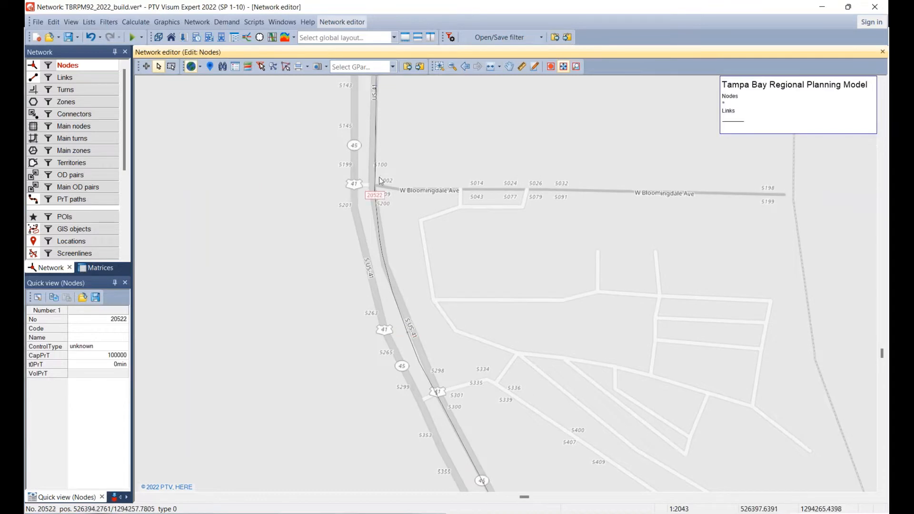
left_click(375, 89)
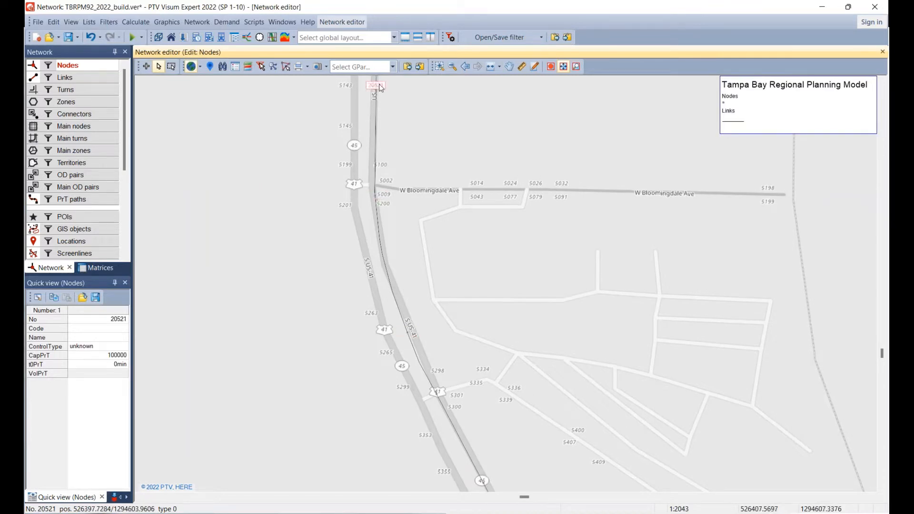
left_click(376, 196, "ctrl")
left_click(407, 332, "ctrl")
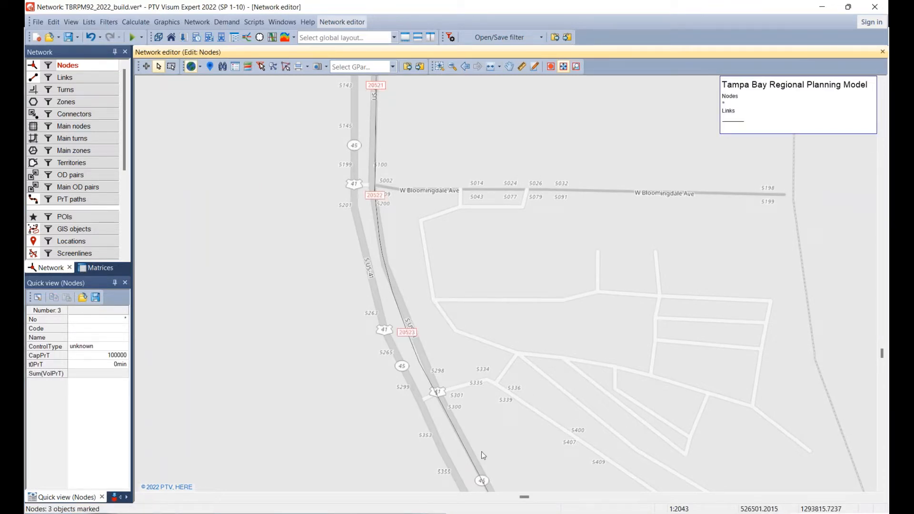
left_click(482, 480, "ctrl")
scroll(311, 257, "down", 2)
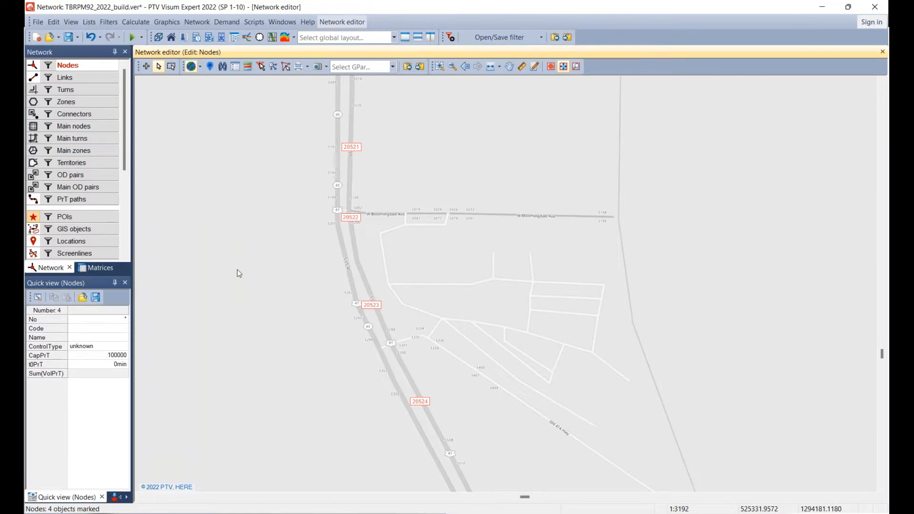
Split the N Boundary Blvd link at the POI where the bridge's western end meets it.
left_click_drag(248, 283, 467, 255)
scroll(471, 266, "down", 3)
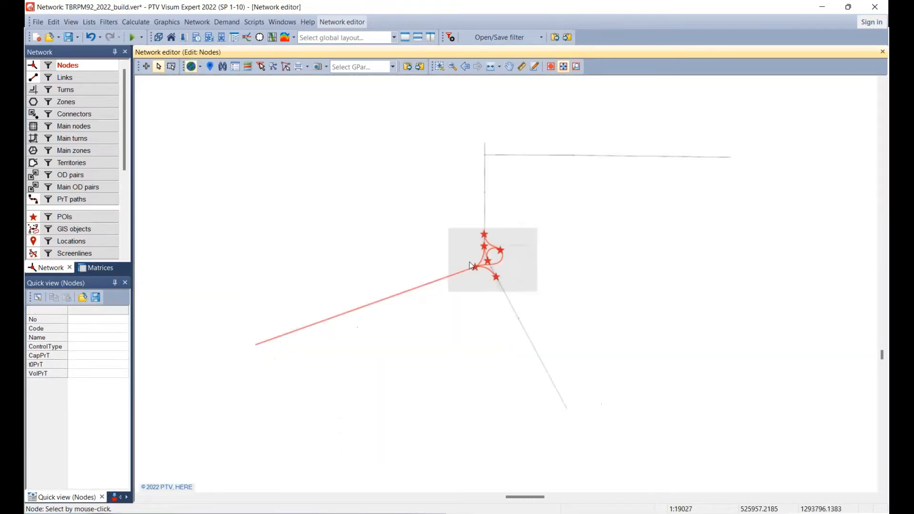
scroll(471, 266, "down", 1)
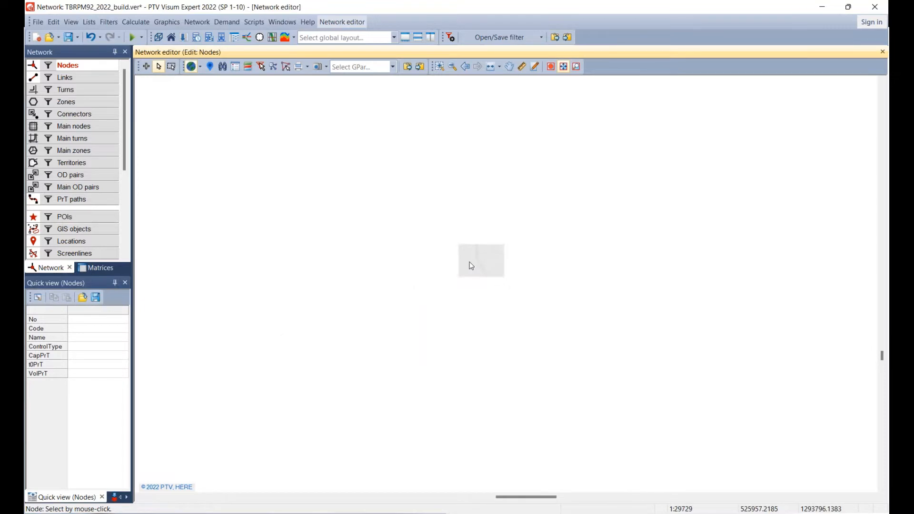
scroll(659, 189, "down", 2)
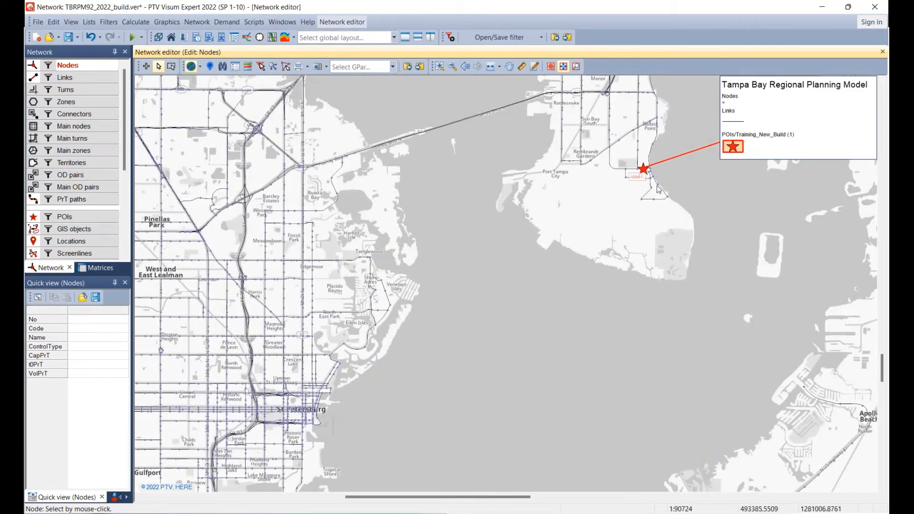
scroll(646, 130, "up", 5)
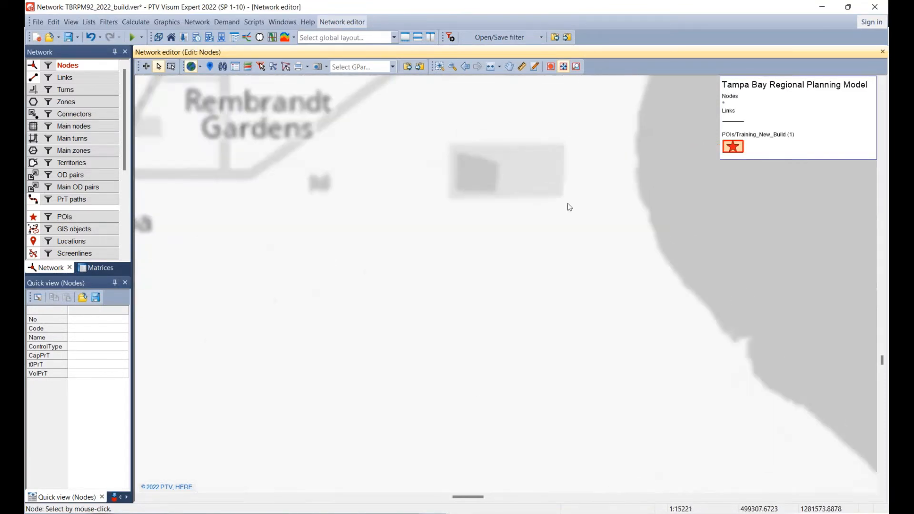
scroll(563, 211, "up", 1)
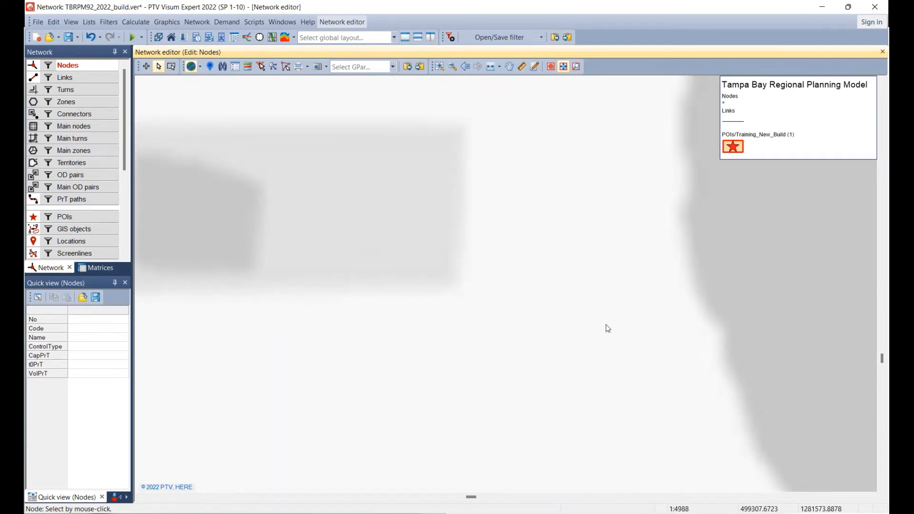
scroll(609, 329, "up", 5)
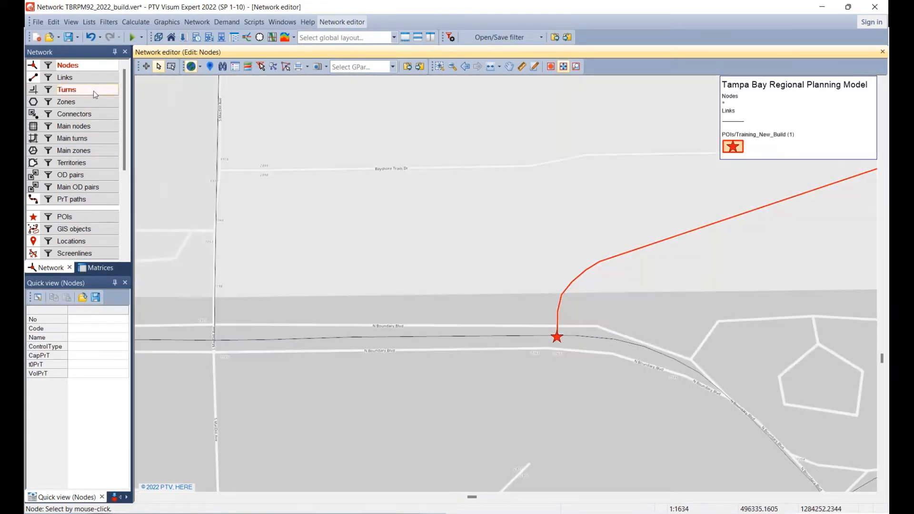
left_click(75, 77)
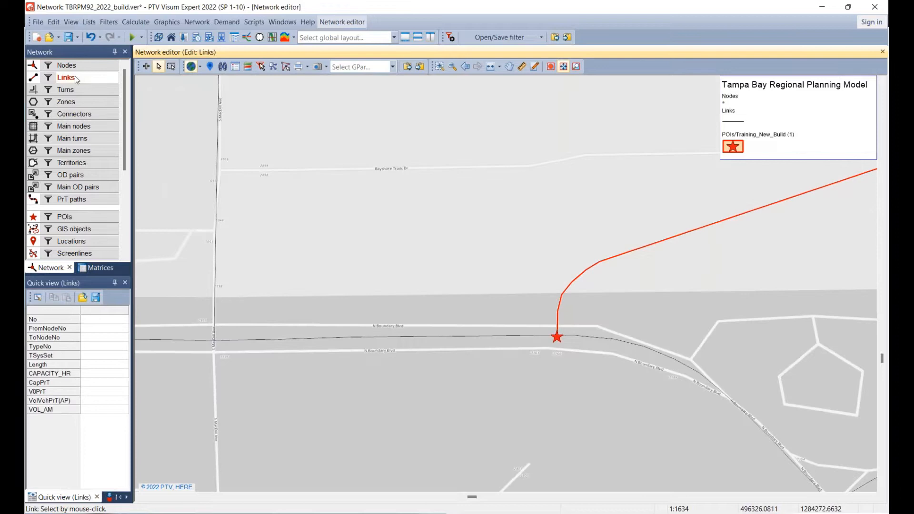
left_click(557, 338)
right_click(557, 337)
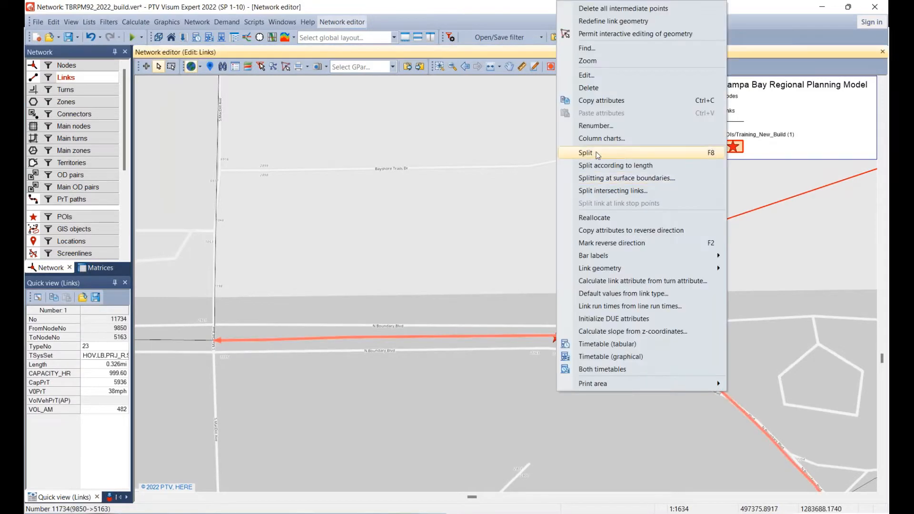
left_click(587, 153)
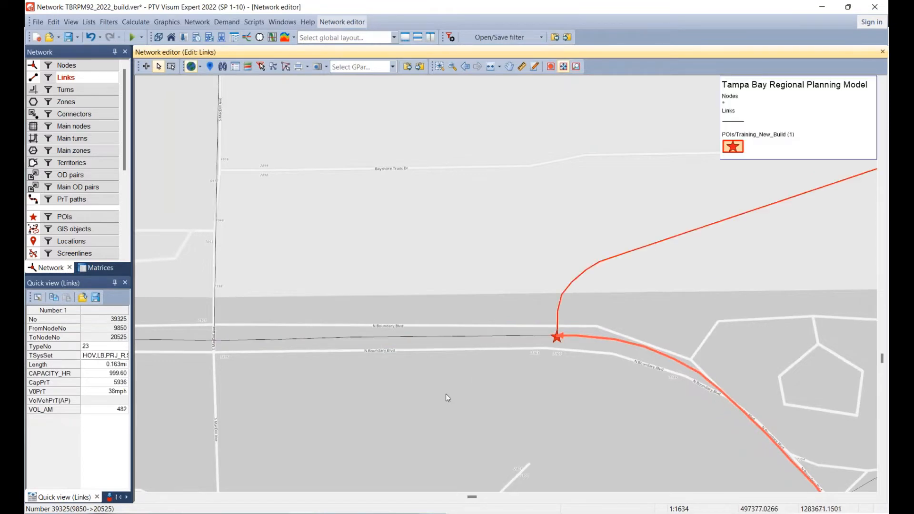
Examine the bridge alignment across Hillsborough Bay from its western end to the ramp POIs at the US 41 interchange.
scroll(407, 390, "down", 1)
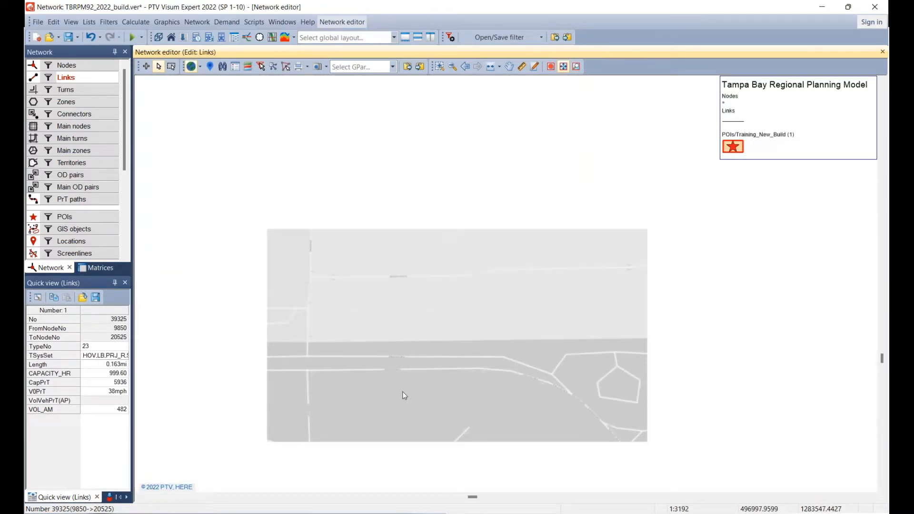
scroll(403, 393, "down", 1)
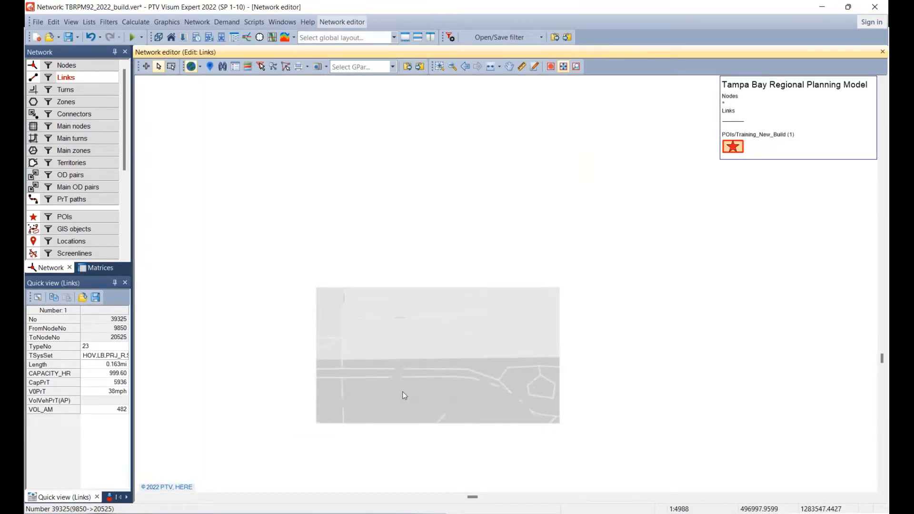
scroll(403, 394, "down", 5)
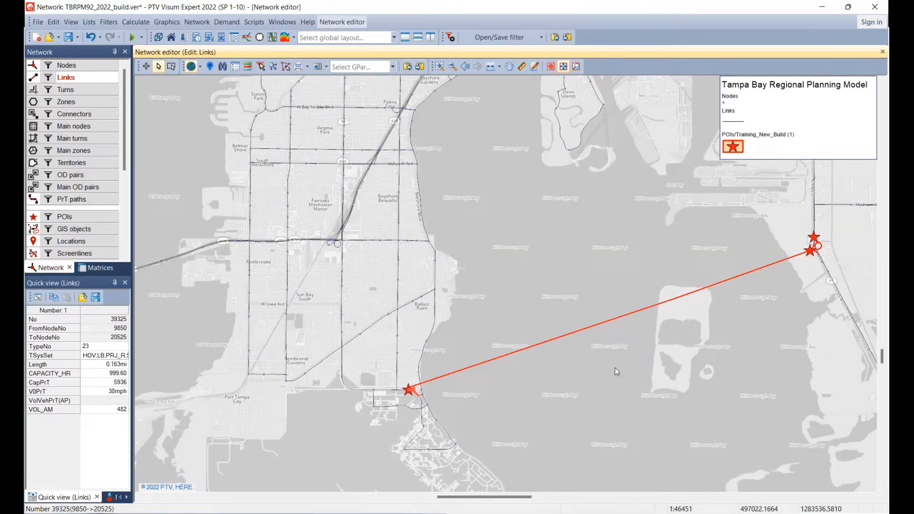
left_click_drag(662, 336, 532, 332)
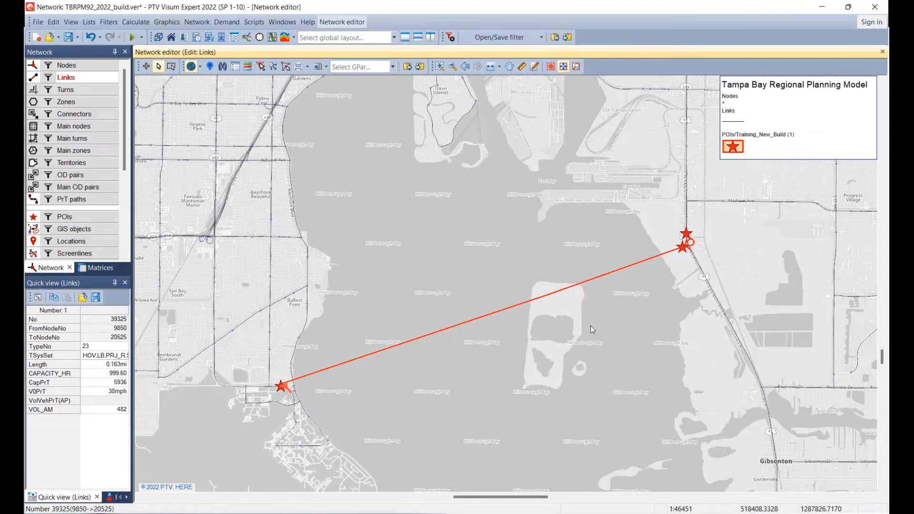
scroll(702, 241, "up", 1)
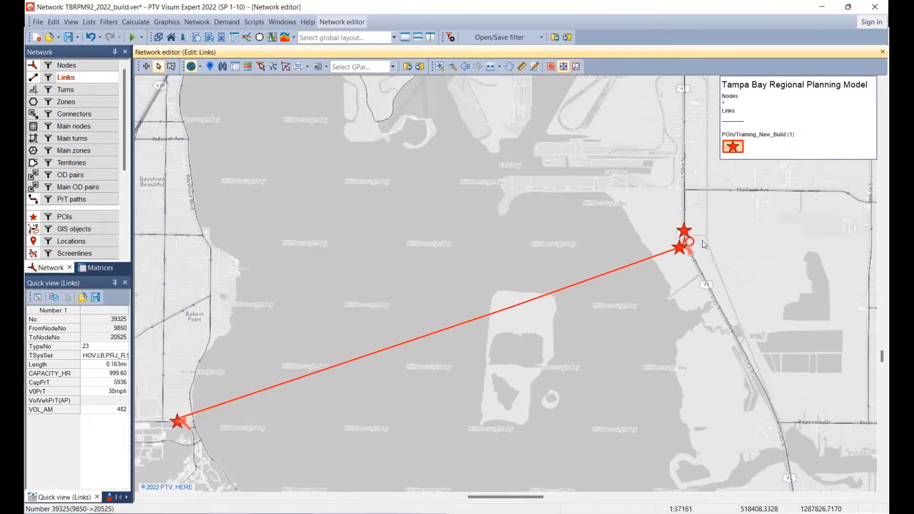
scroll(702, 241, "up", 1)
scroll(698, 232, "up", 1)
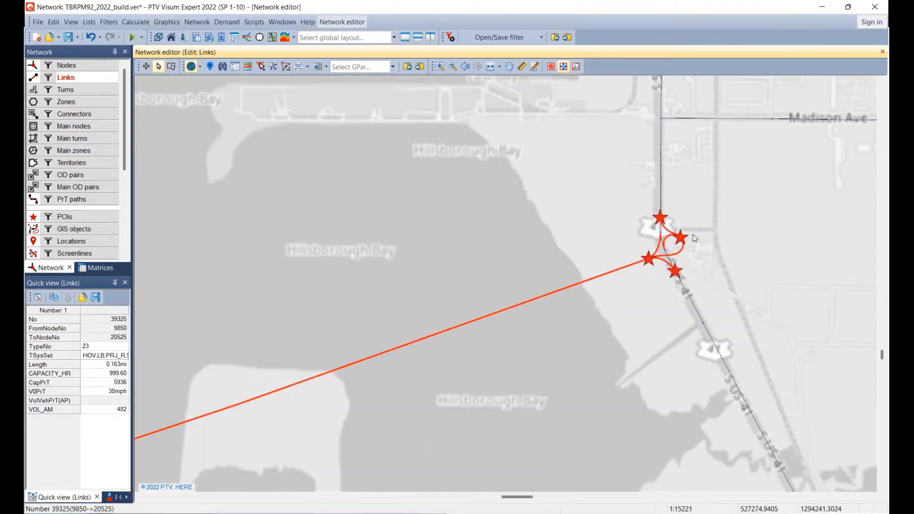
scroll(695, 239, "up", 3)
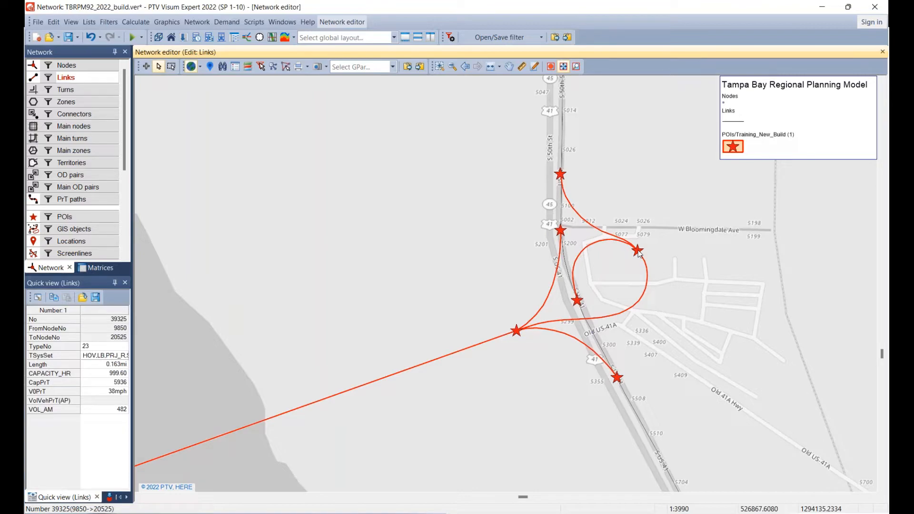
Switch to the PowerPoint slide show, review the task of adding the new junction points and advance to the Add new links slide.
key("alt+Tab")
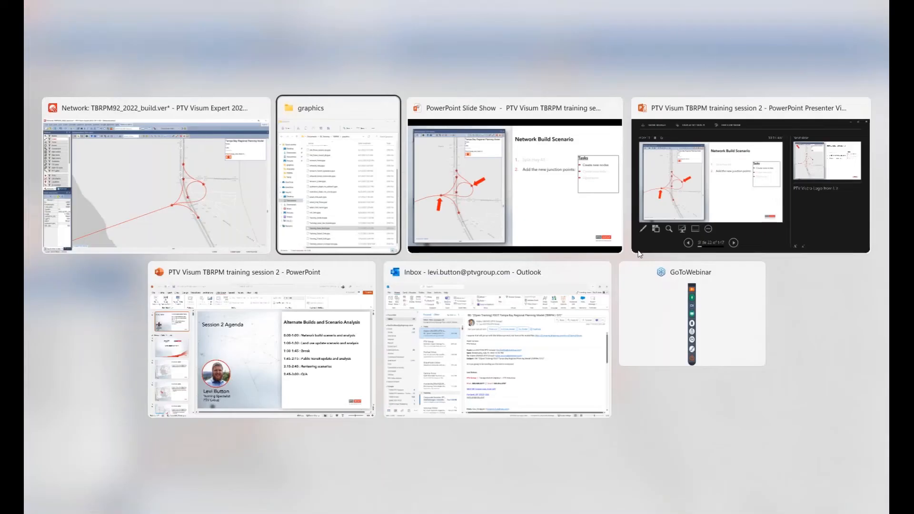
key("alt+Tab")
key("alt+Tab")
key("alt+Tab")
key("alt+Tab")
key("alt+Tab")
key("alt+Tab")
key("alt+Tab")
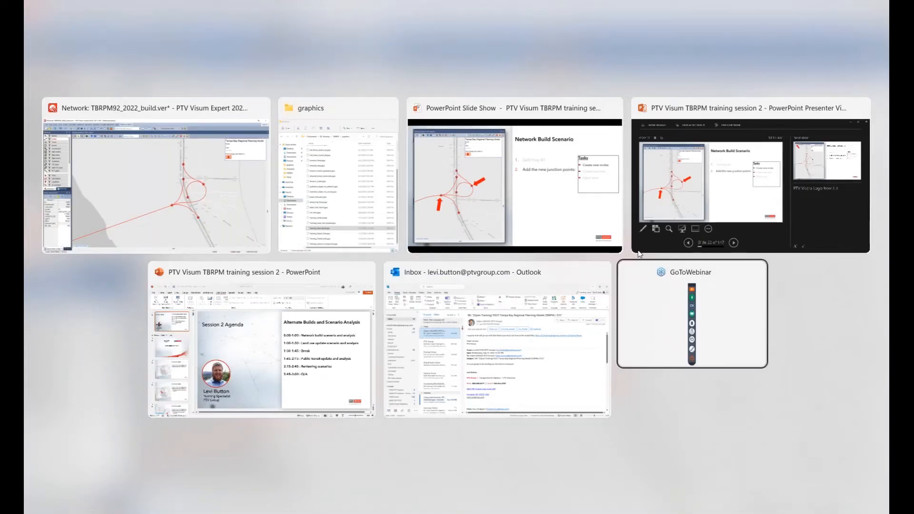
key("alt+Tab")
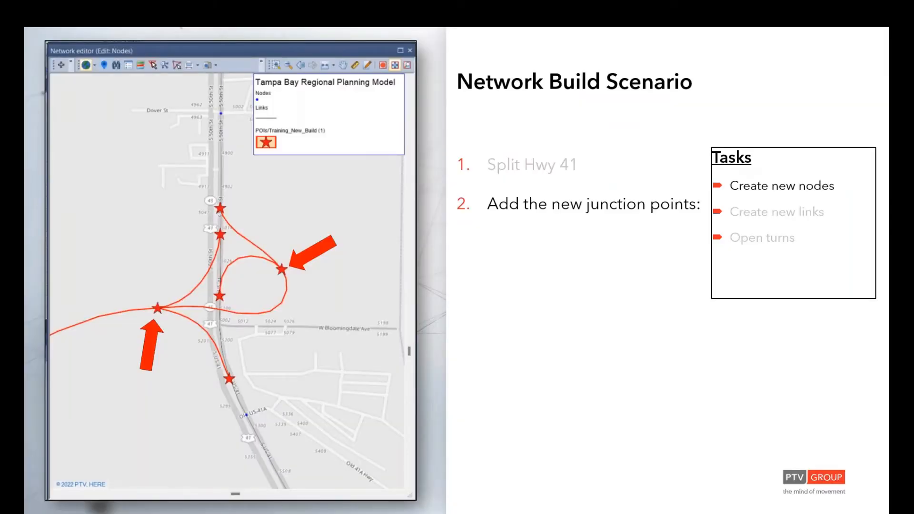
key("Right")
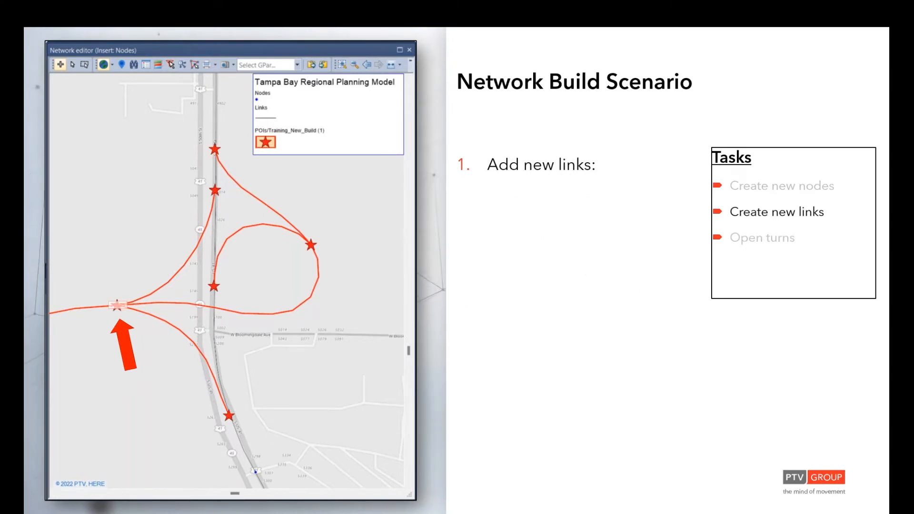
Switch to PTV Visum, insert nodes at the bridge's eastern-end POI and the loop ramp's POI east of US 41, and return to edit mode.
key("alt+Tab")
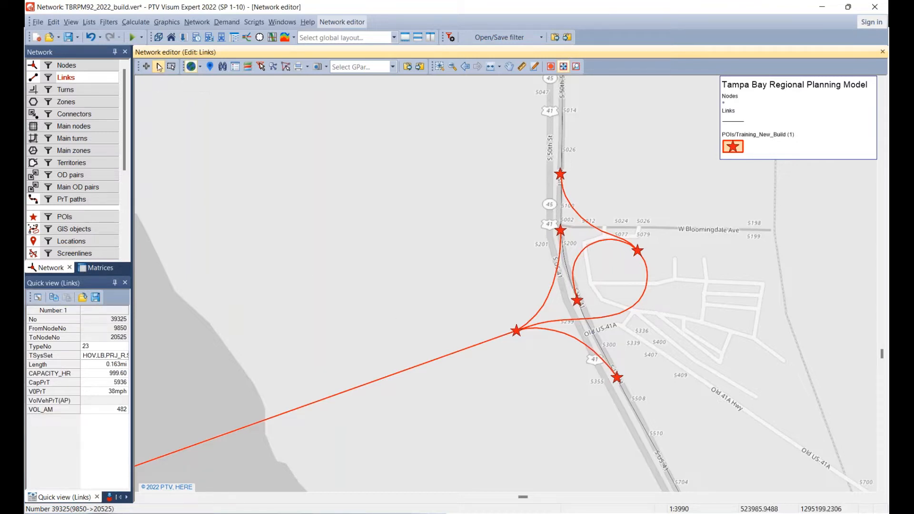
left_click(146, 67)
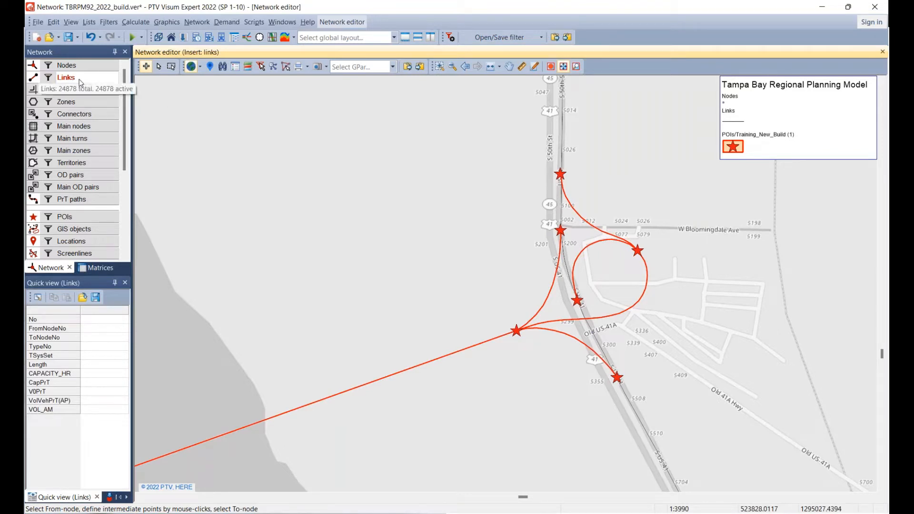
left_click(82, 66)
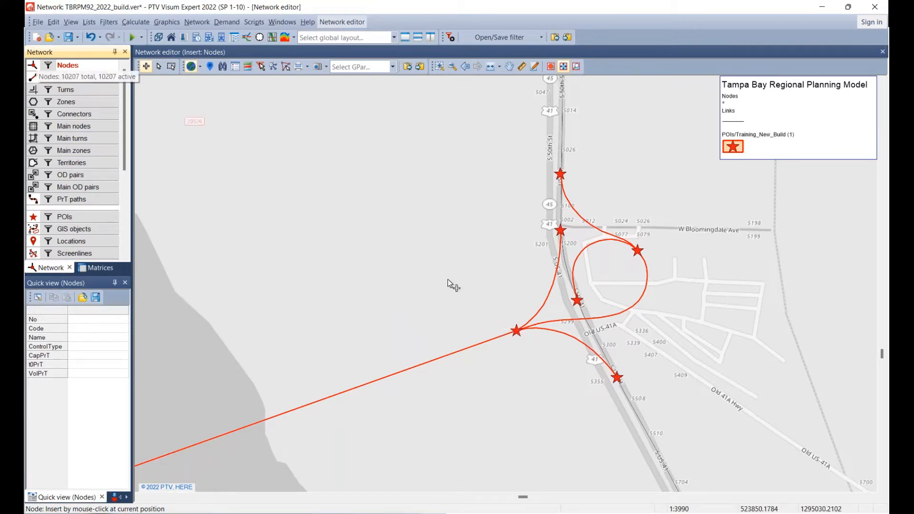
left_click(520, 331)
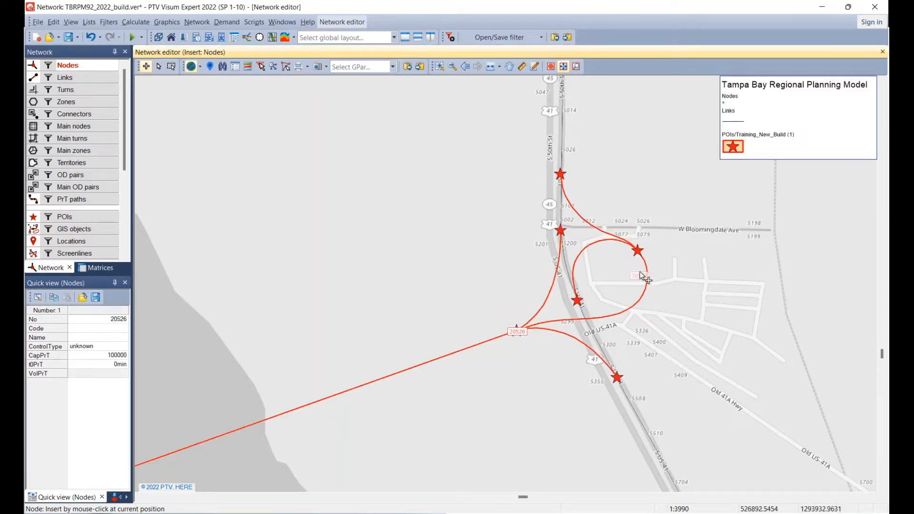
left_click(639, 252)
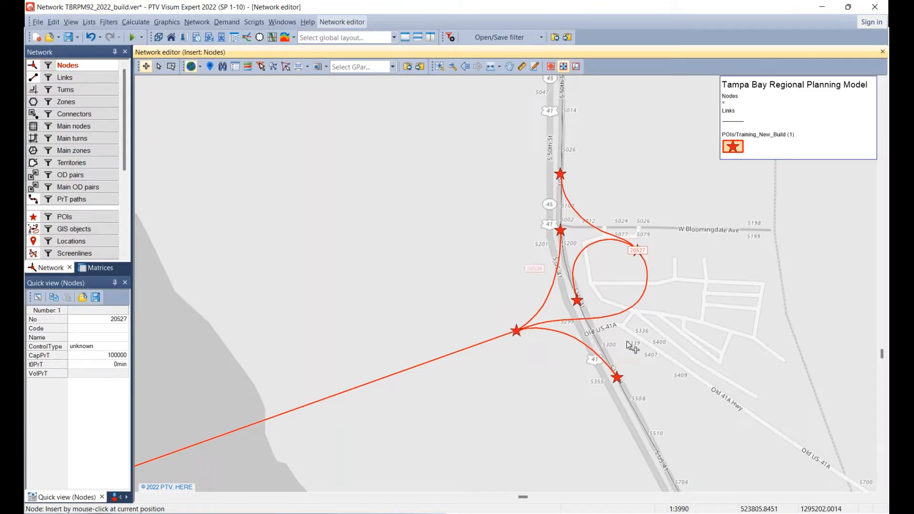
left_click(158, 67)
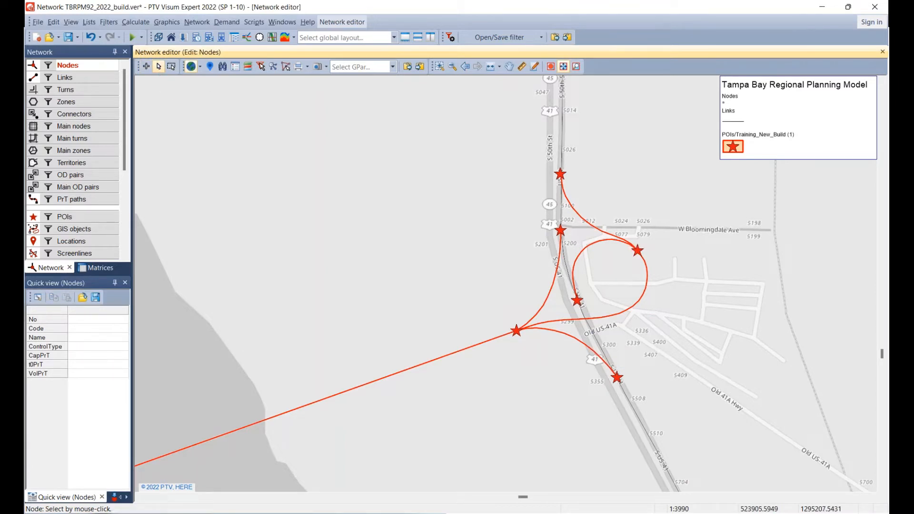
left_click(146, 67)
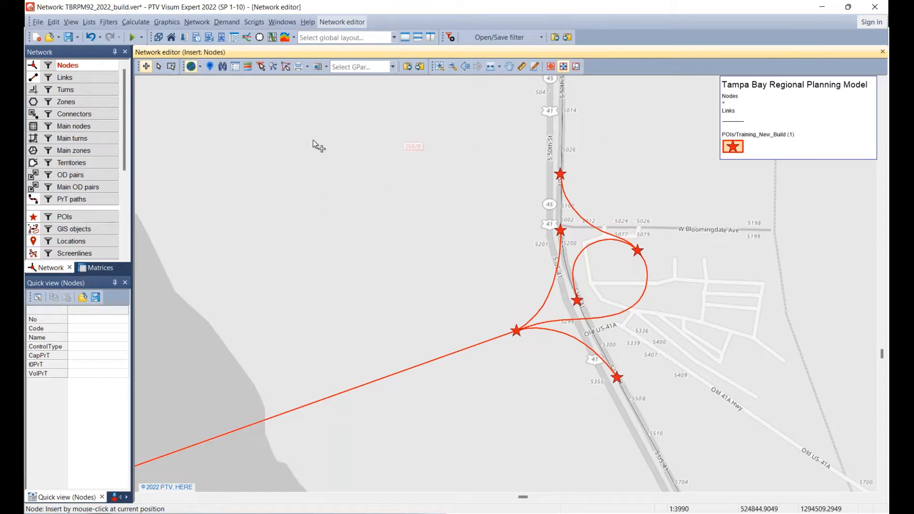
left_click(159, 67)
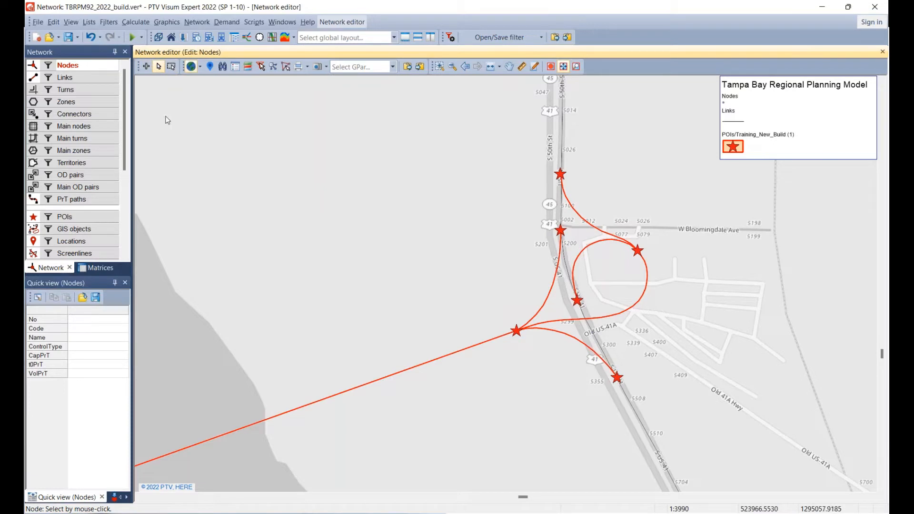
Check the two new junction nodes and the northernmost US 41 split node by selecting each, and clear the selection.
left_click(517, 332)
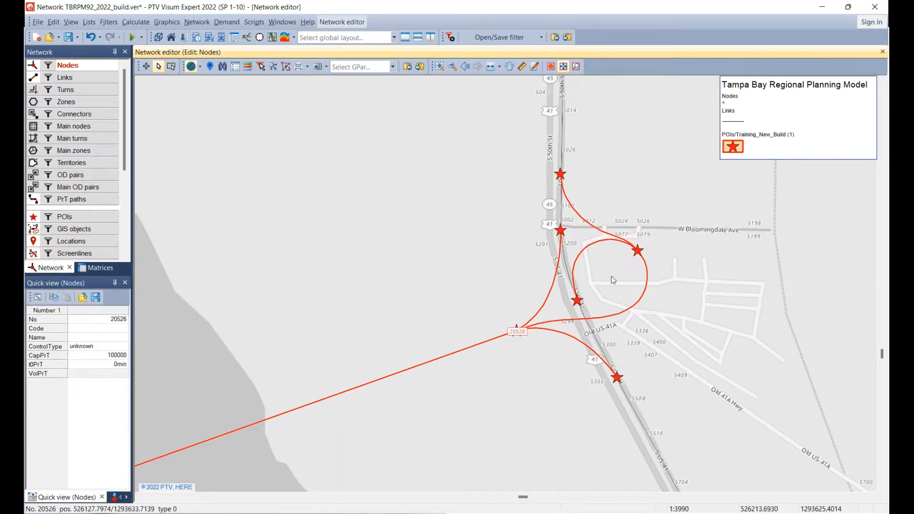
left_click(638, 251)
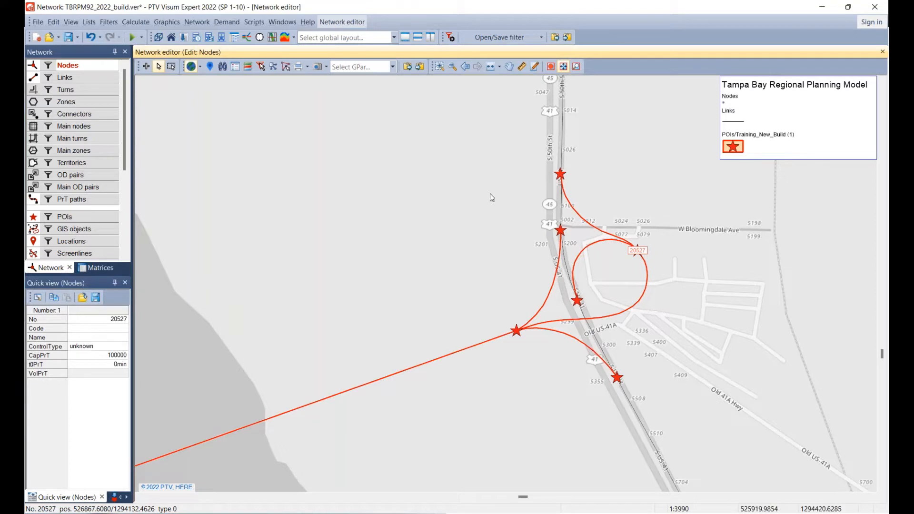
left_click(560, 175)
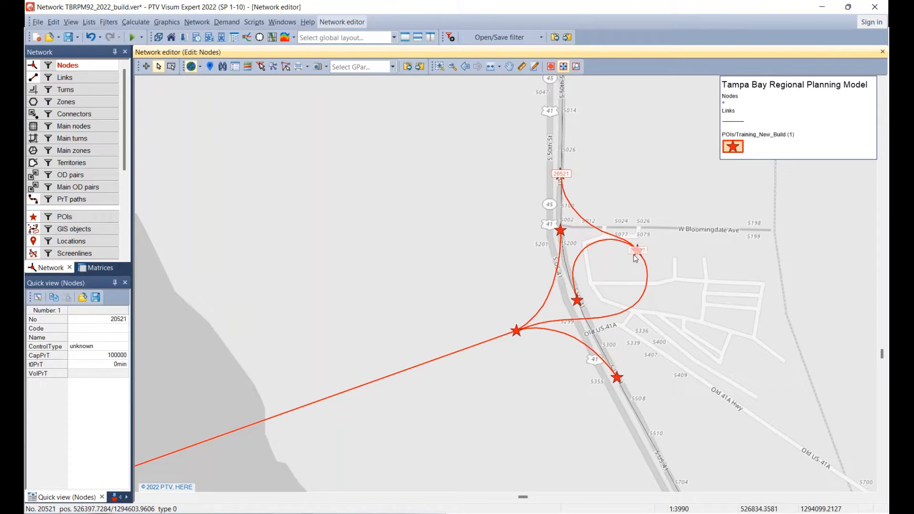
left_click(180, 180)
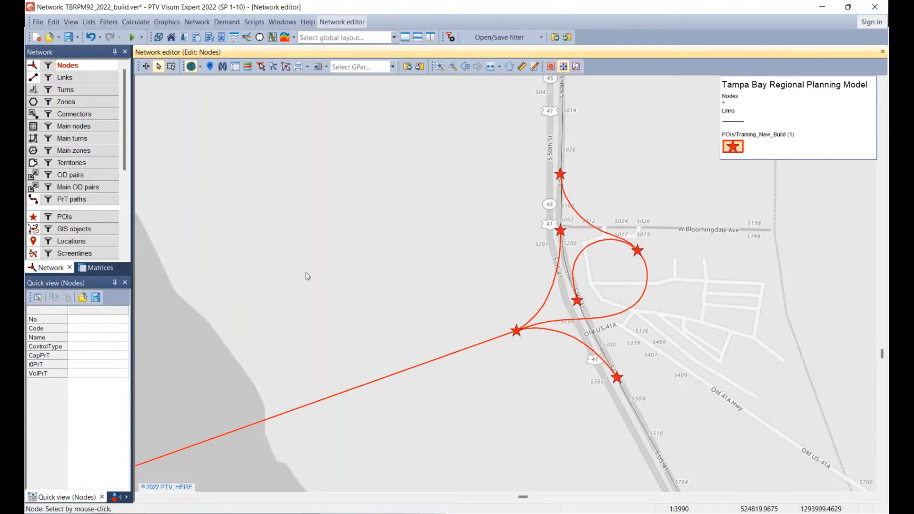
Hide the POIs to inspect the two new junction nodes on the bare map, and show the POIs again.
left_click(33, 218)
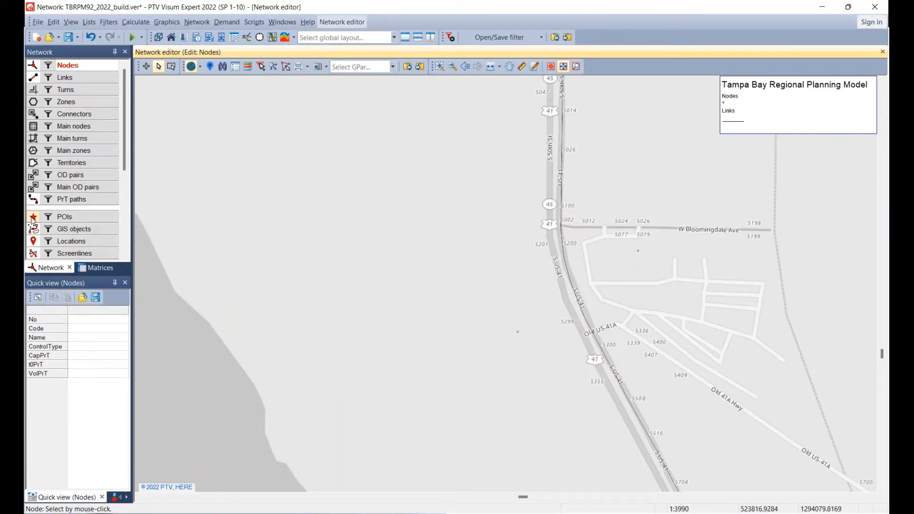
left_click(515, 337)
left_click(638, 250)
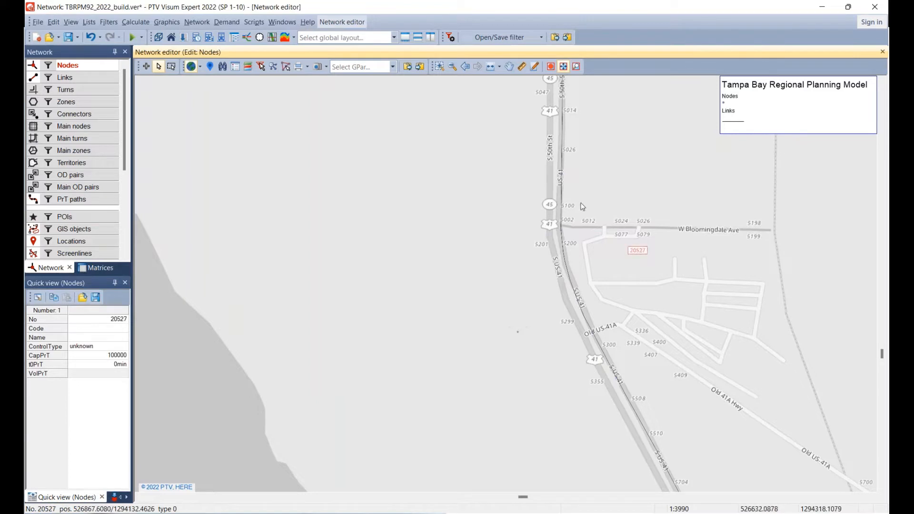
left_click(33, 217)
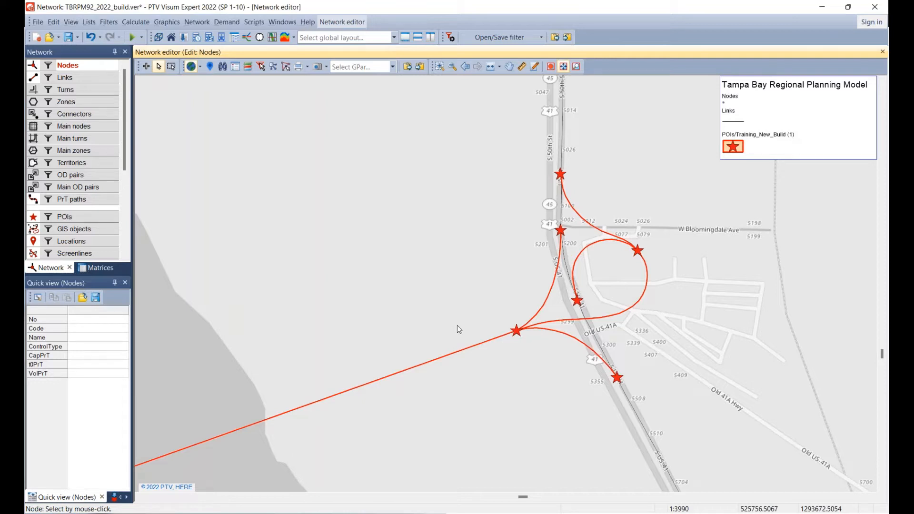
Switch to the PowerPoint slide show and review the instructions for adding new links with the Links layer and Insert mode.
key("alt+Tab")
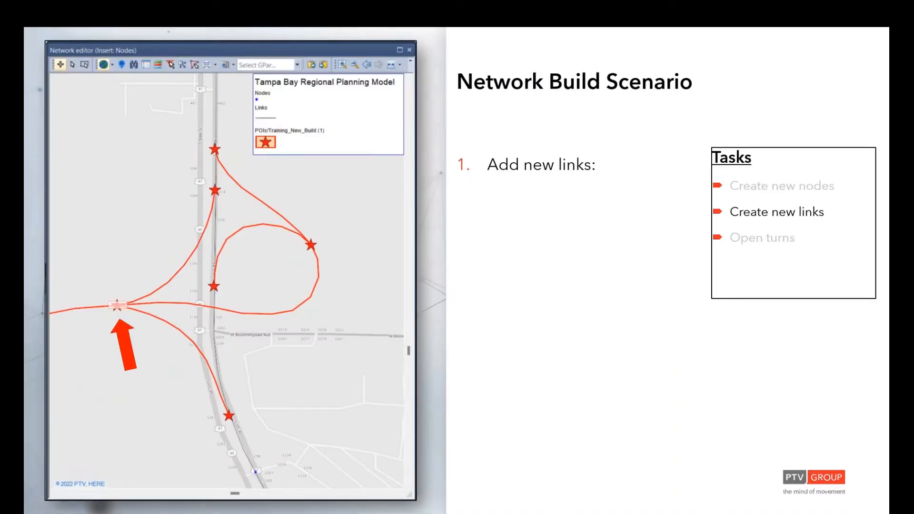
key("Right")
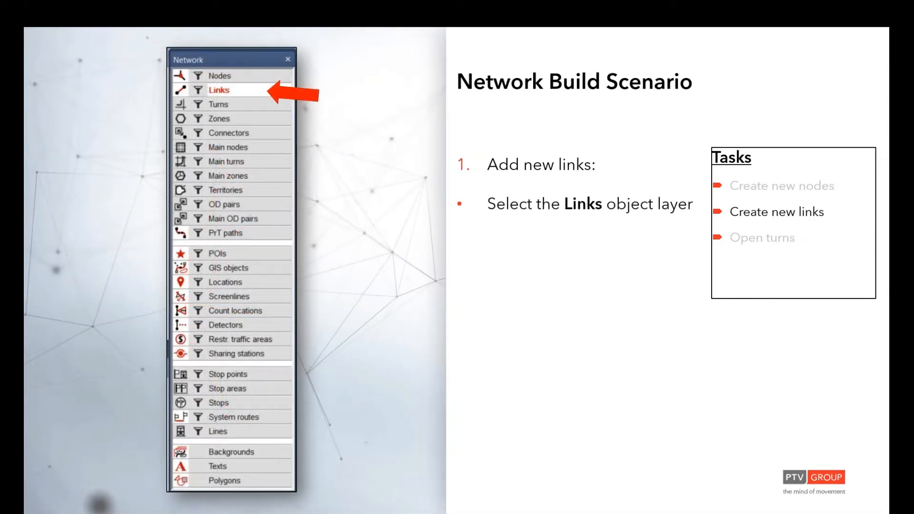
key("Right")
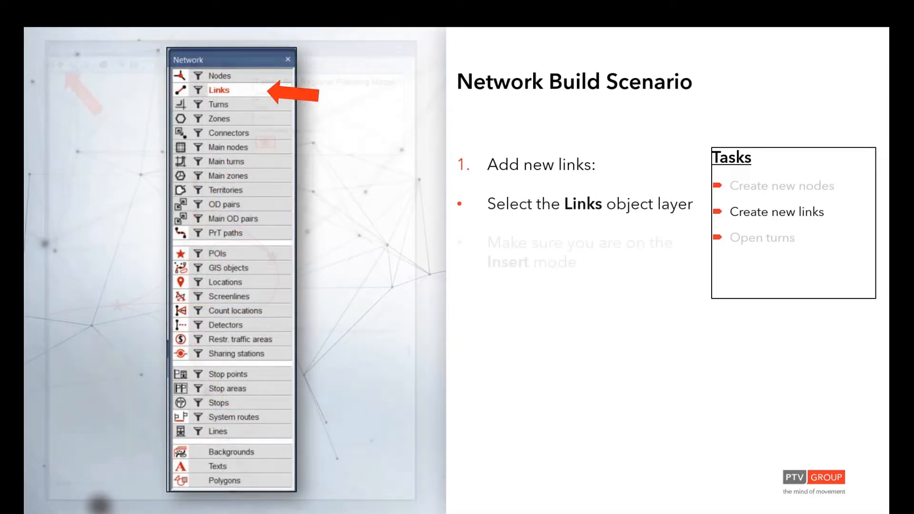
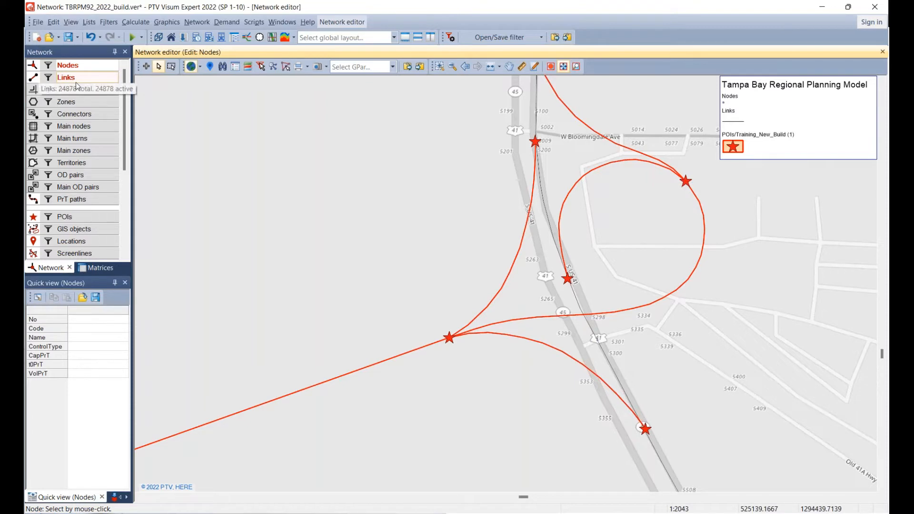
Insert a link from the bridge's eastern-end node to the node east of US 41, tracing the curved POI ramp with intermediate points.
left_click(76, 82)
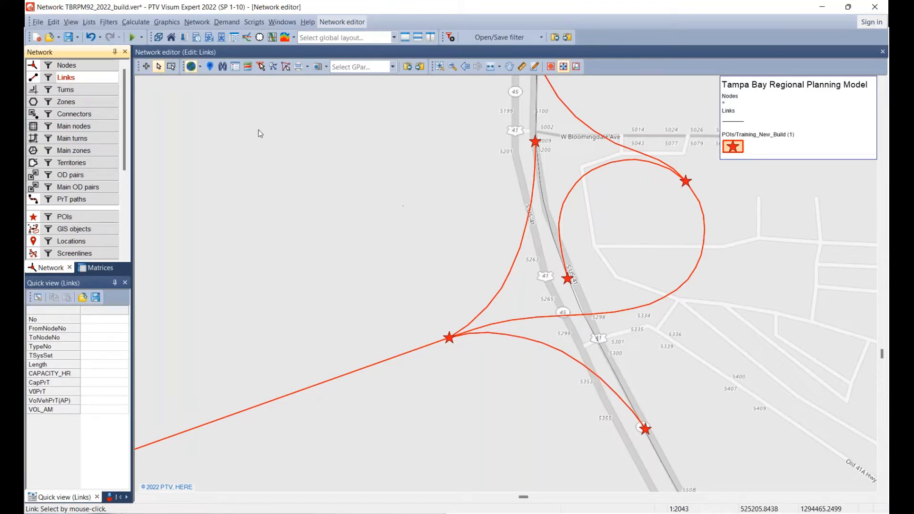
left_click(147, 67)
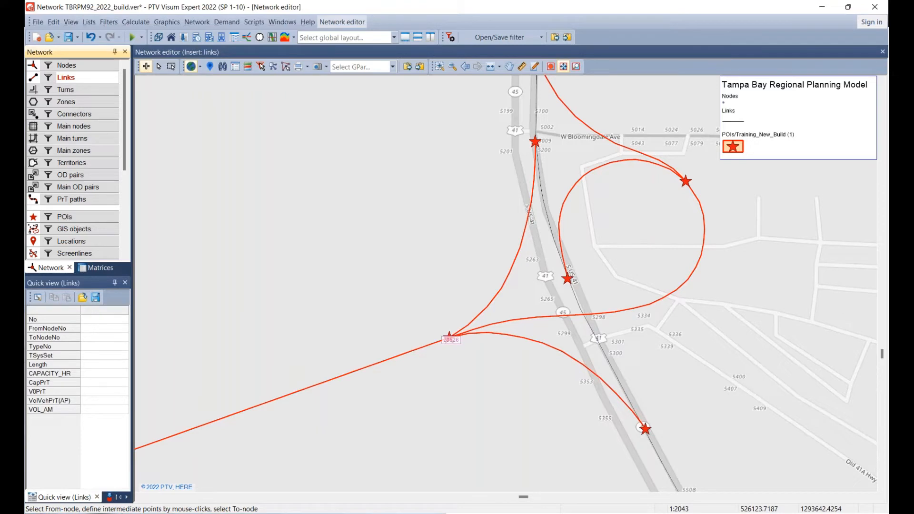
left_click(449, 338)
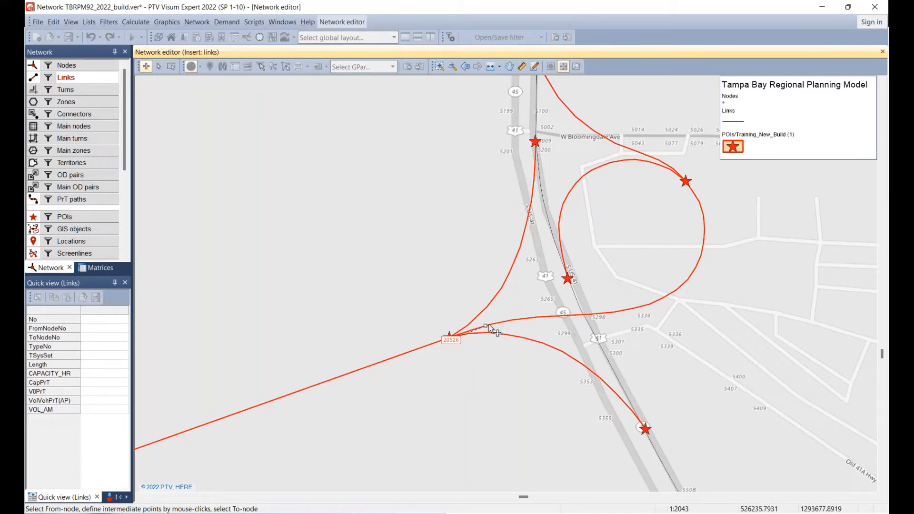
left_click(544, 316)
left_click(561, 315)
left_click(578, 315)
left_click(607, 314)
left_click(666, 296)
left_click(687, 282)
left_click(699, 262)
left_click(705, 235)
left_click(703, 212)
left_click(687, 184)
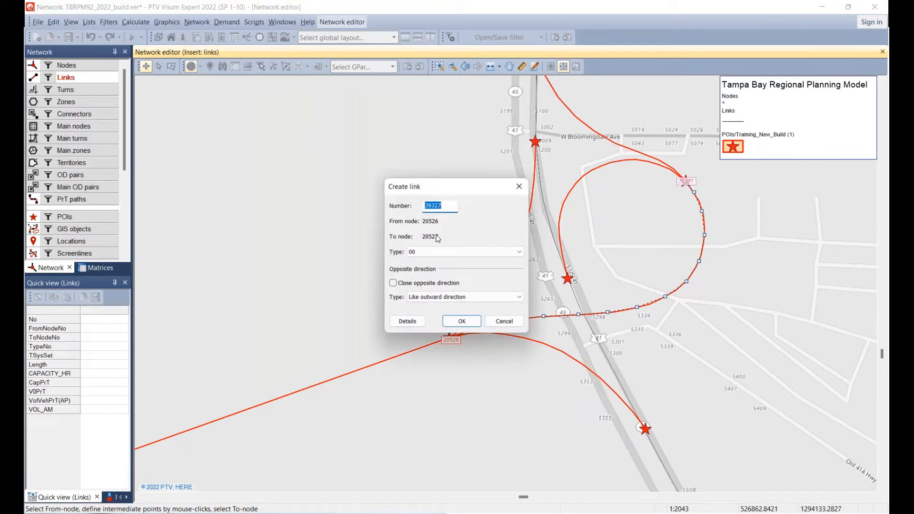
Move the Create link dialog off the ramp, review the link settings in the PowerPoint slide show, and return to PTV Visum.
left_click_drag(490, 190, 339, 103)
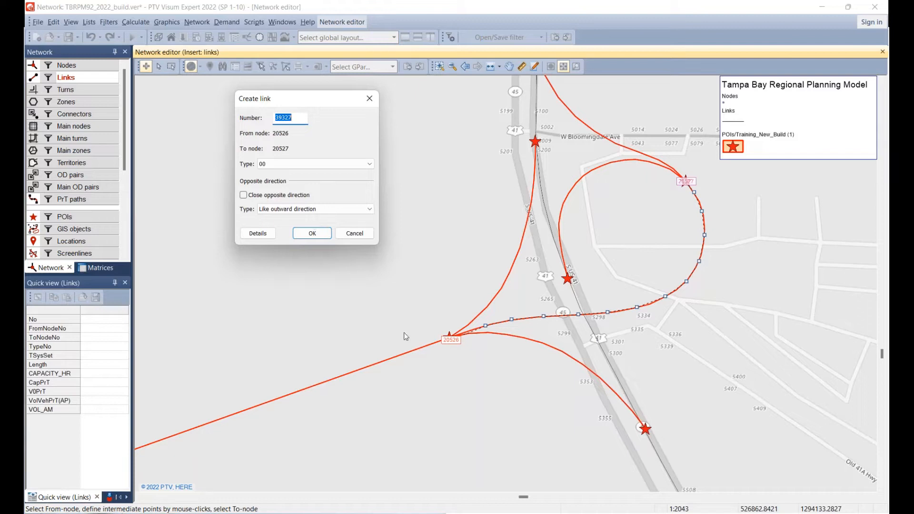
mouse_move(457, 513)
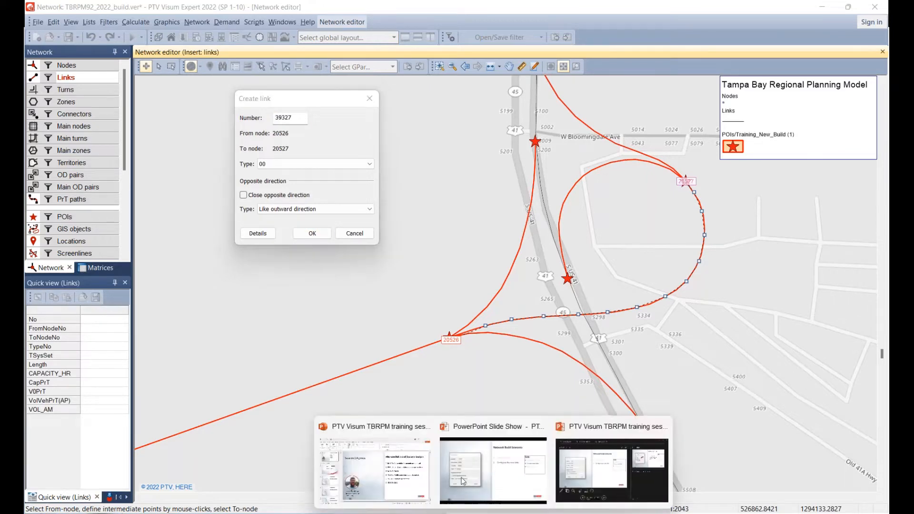
left_click(493, 469)
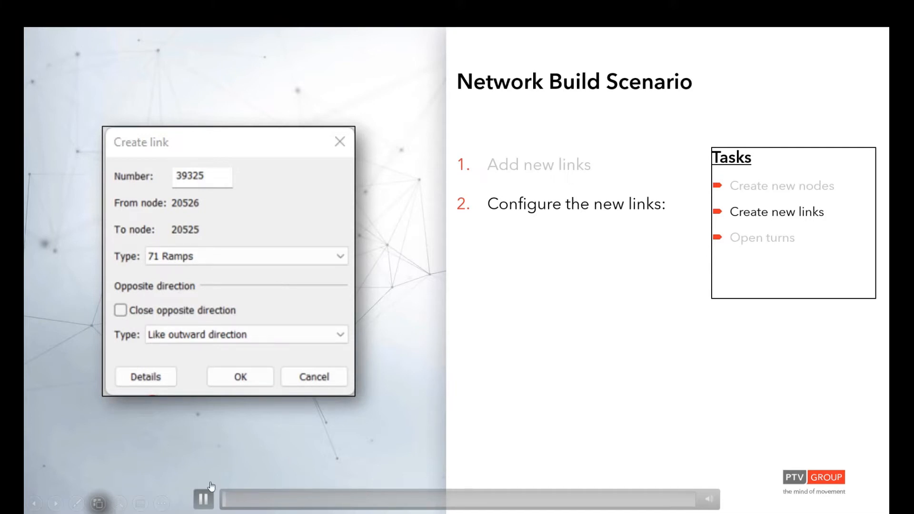
key("alt+Tab")
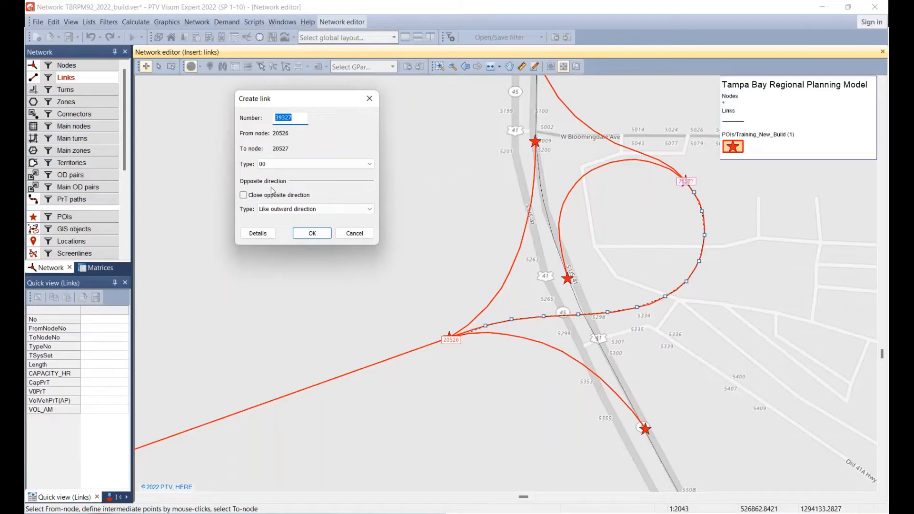
Assign the type 71 Ramps to the new ramp link and create it with its opposite direction open.
left_click(288, 167)
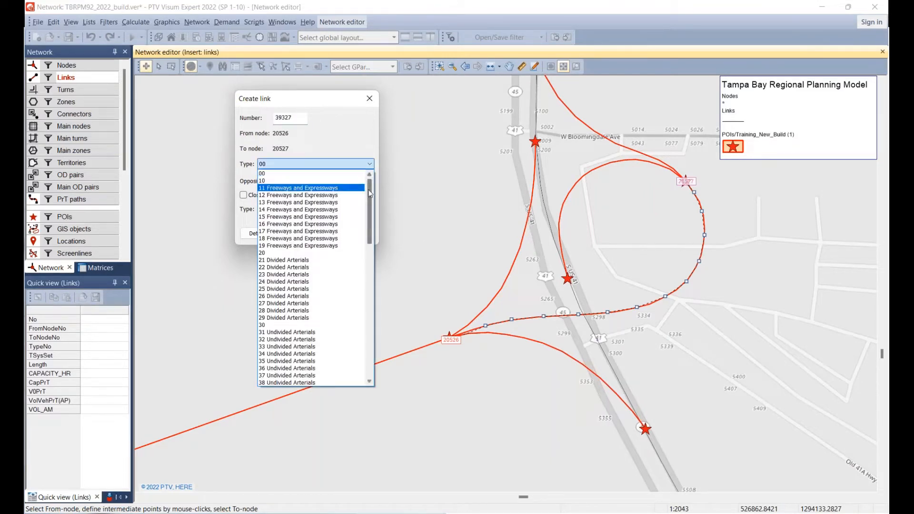
left_click_drag(371, 193, 373, 295)
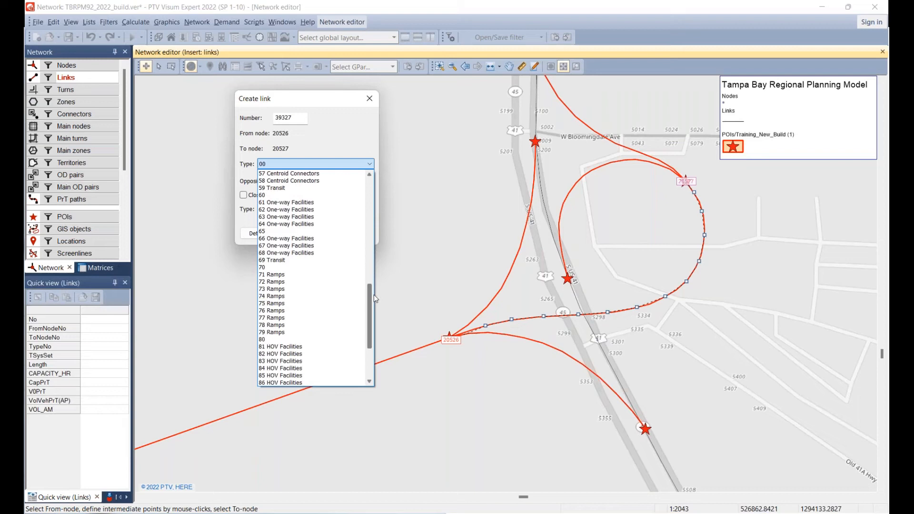
left_click(305, 276)
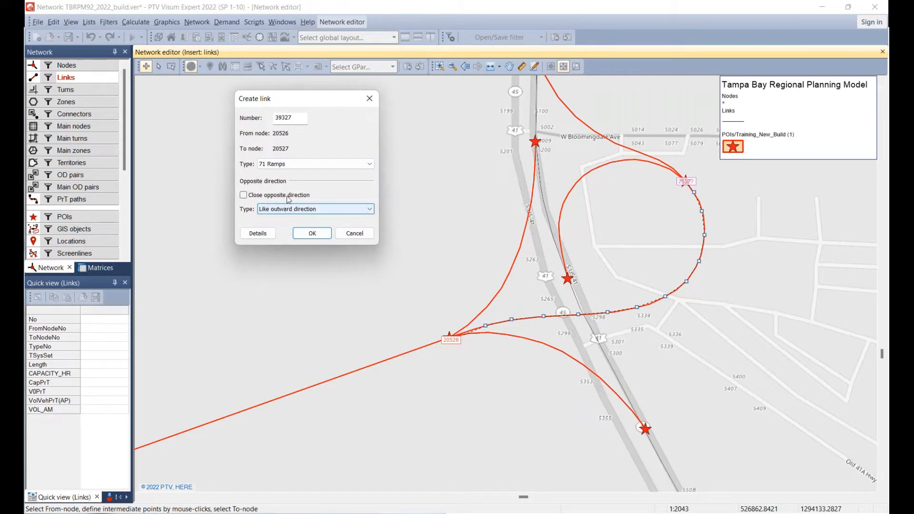
left_click(324, 236)
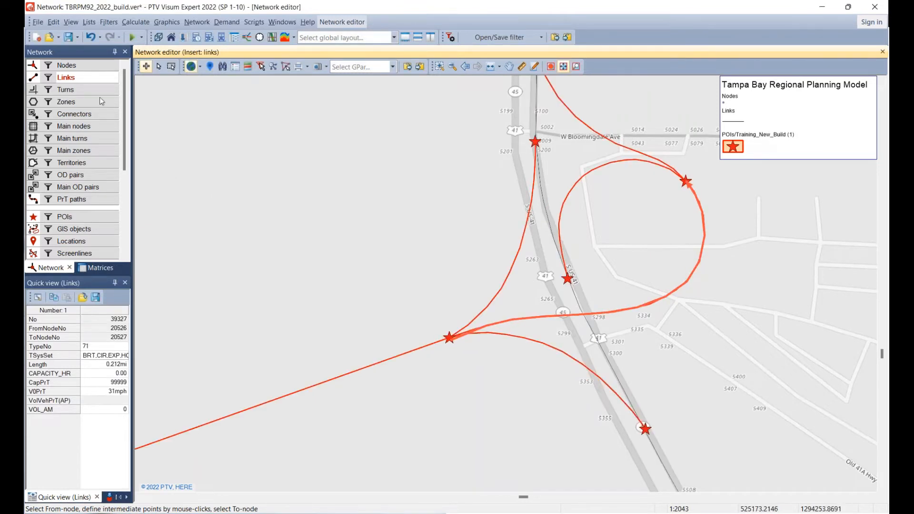
Hide the POIs in edit mode, check the attributes of the new ramp link, clear the selection and show the POIs again.
left_click(159, 66)
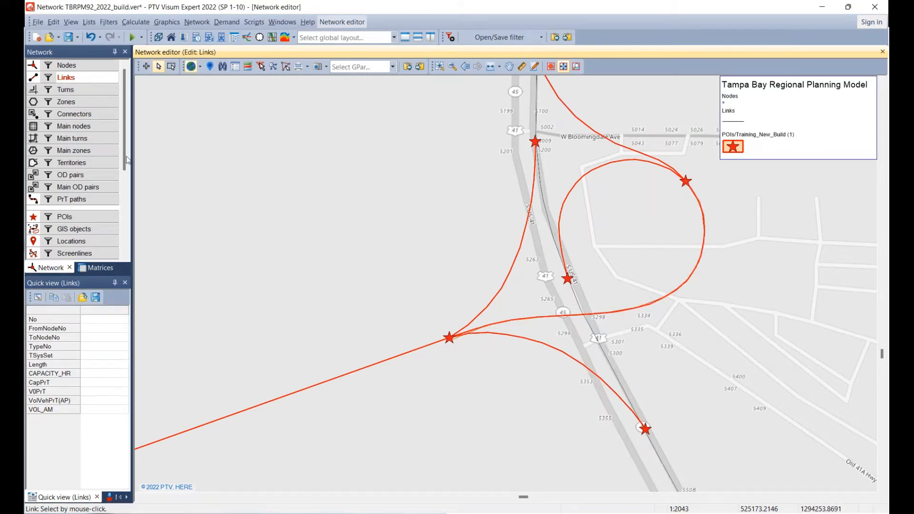
left_click(34, 218)
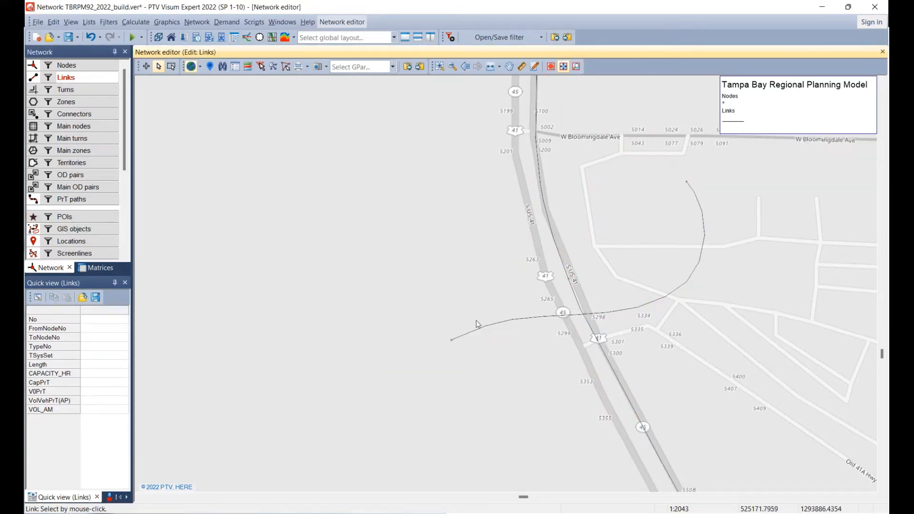
left_click(517, 318)
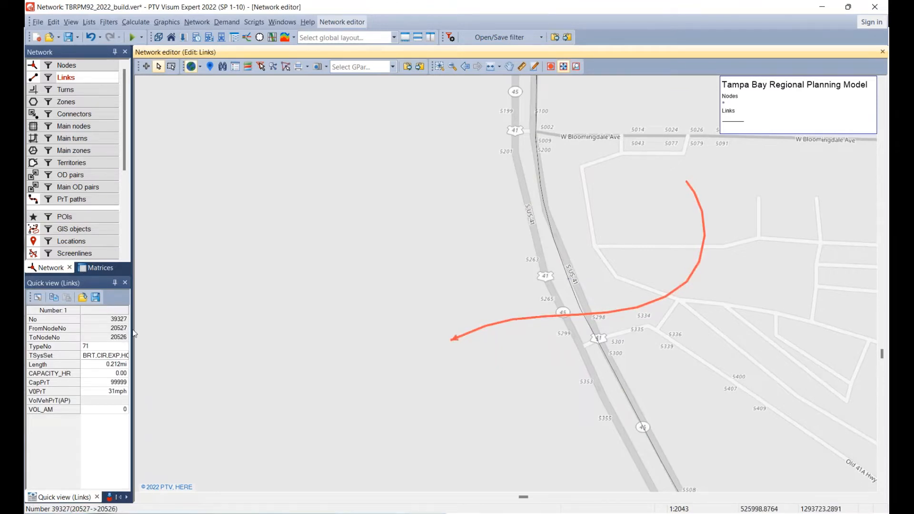
left_click(91, 347)
left_click(525, 324)
left_click(381, 270)
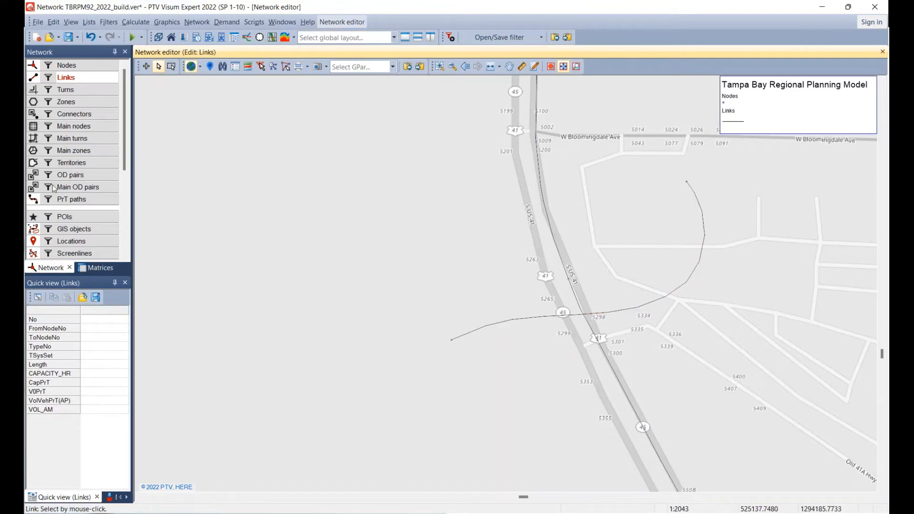
left_click(31, 218)
Start a new link at the bridge's western-end node on N Boundary Blvd and trace the POI's initial curve with intermediate points.
left_click_drag(417, 295, 622, 255)
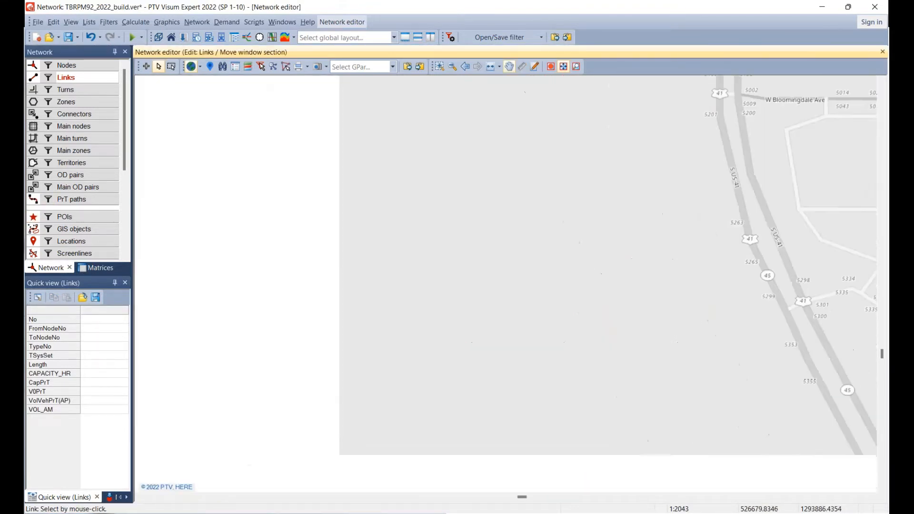
scroll(636, 268, "down", 3)
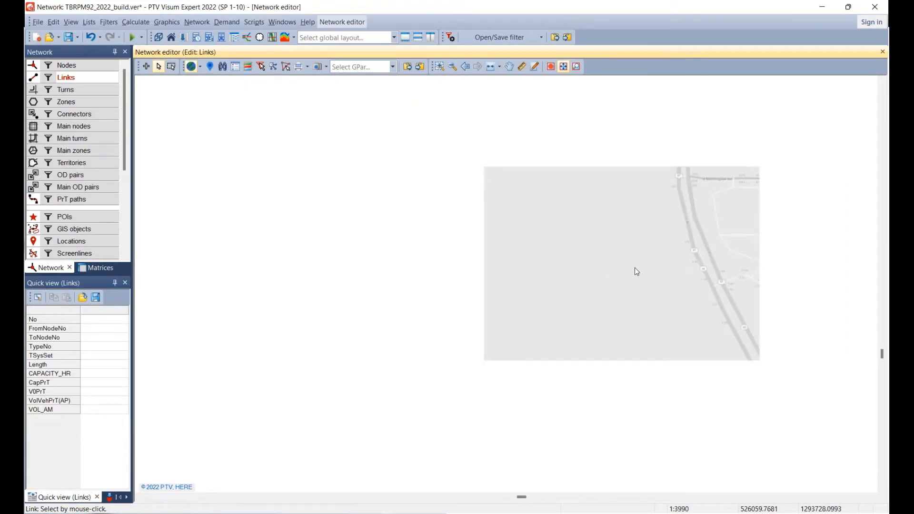
scroll(635, 267, "down", 3)
scroll(491, 314, "down", 5)
scroll(456, 323, "down", 1)
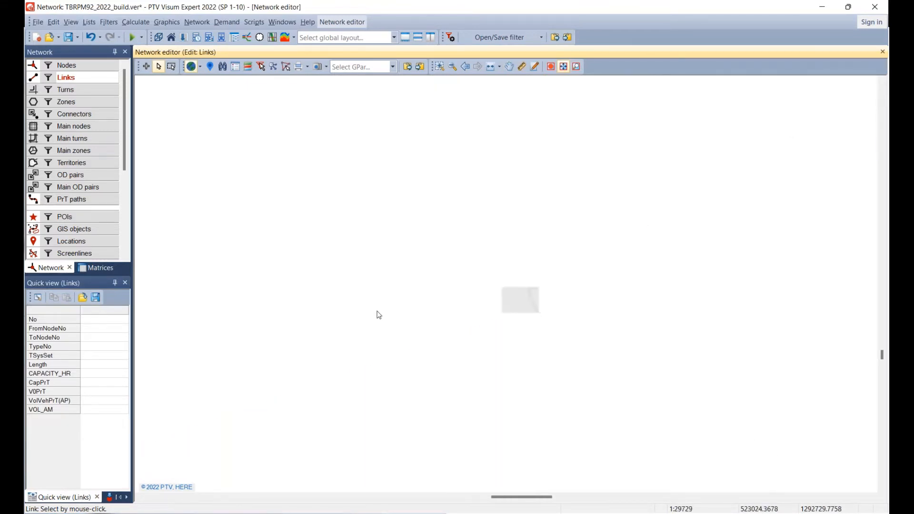
left_click_drag(311, 336, 615, 193)
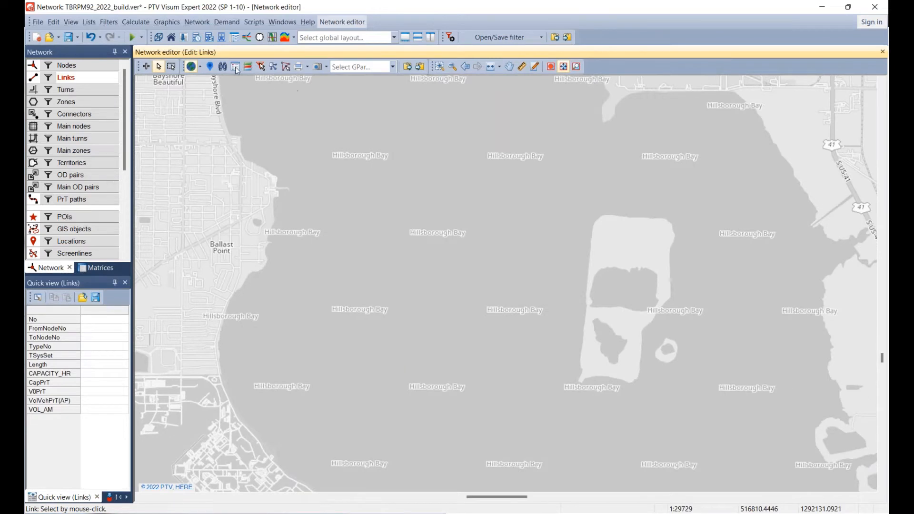
left_click(146, 66)
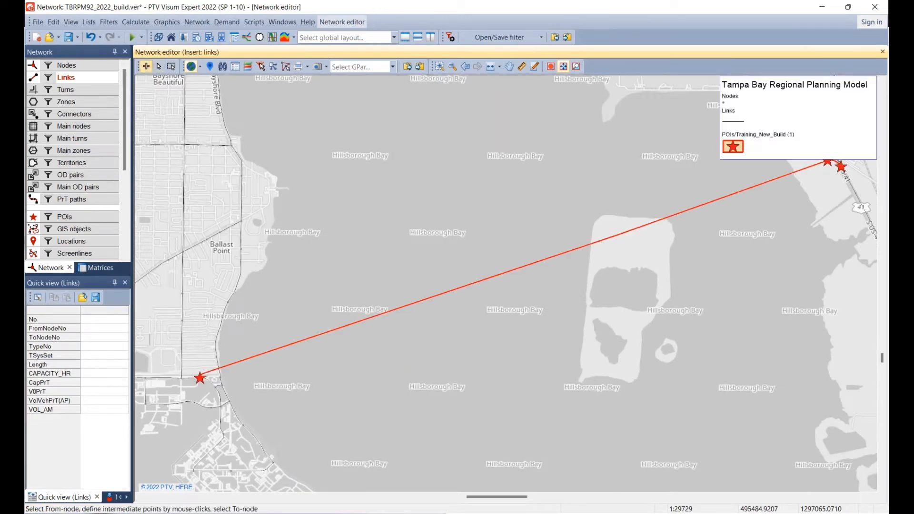
scroll(187, 388, "up", 1)
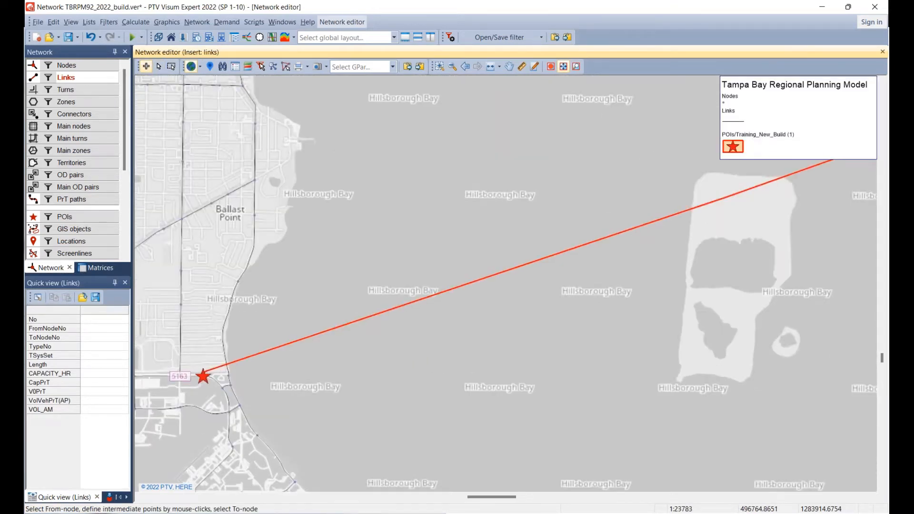
scroll(207, 376, "up", 6)
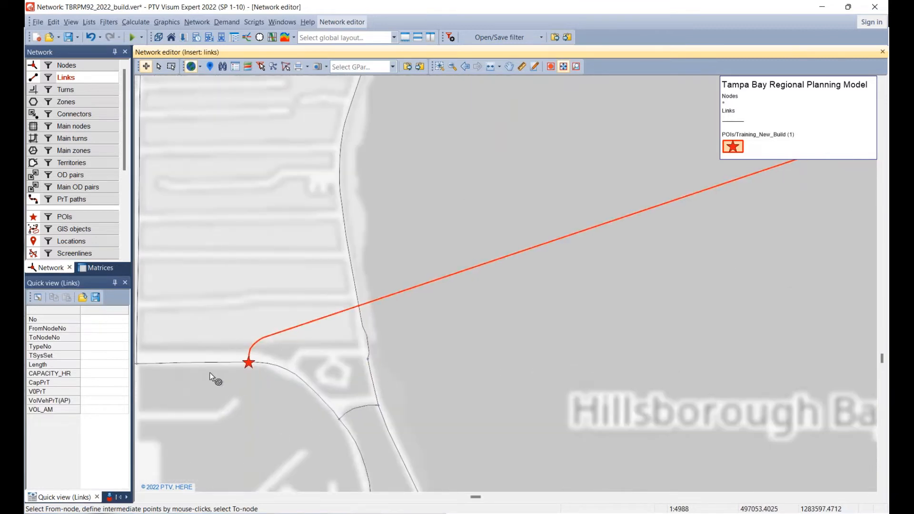
scroll(209, 372, "up", 5)
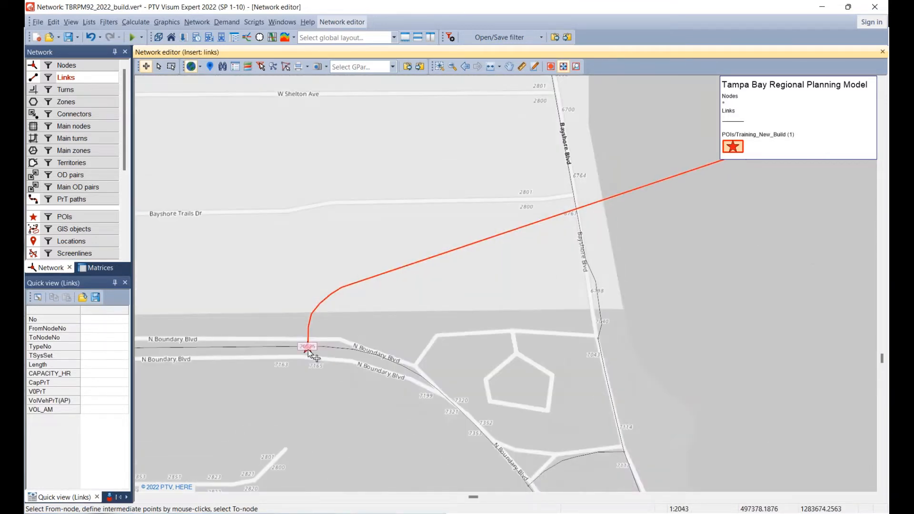
left_click(308, 349)
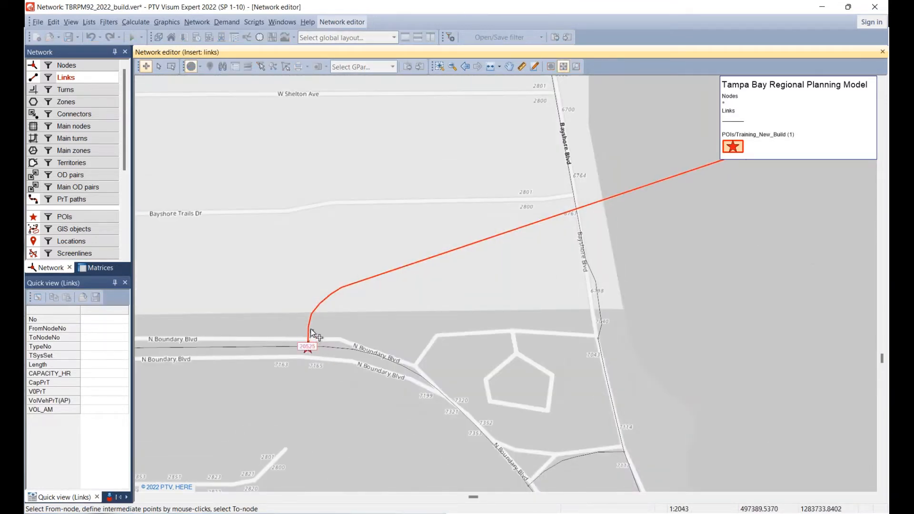
left_click(312, 312)
left_click(321, 302)
left_click(332, 293)
left_click(341, 288)
Trace the bridge link along the POI line across Hillsborough Bay with intermediate points, ending at the bridge's eastern-end node near US 41.
left_click_drag(376, 333, 235, 437)
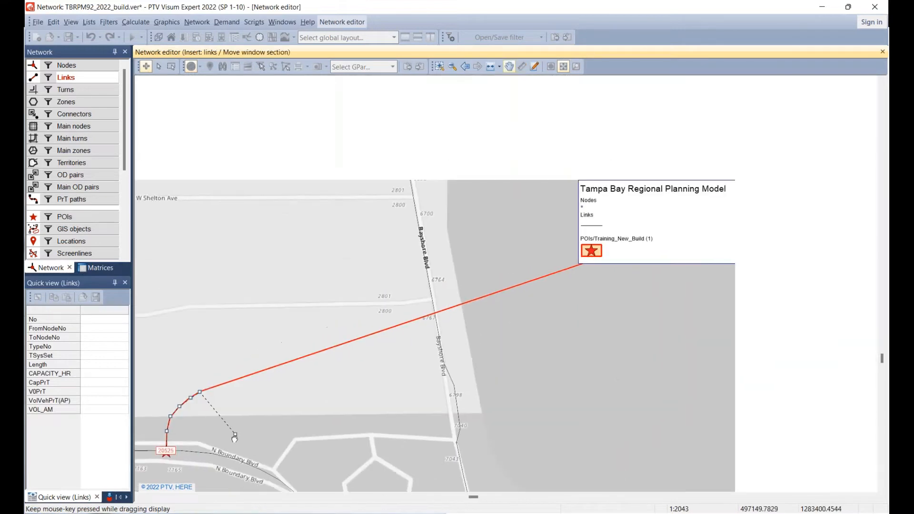
scroll(233, 437, "down", 3)
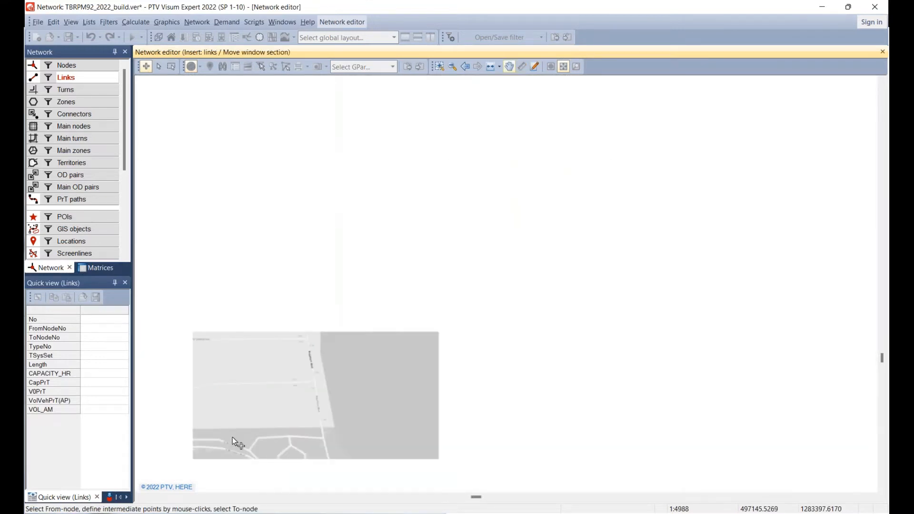
scroll(232, 437, "down", 2)
left_click_drag(738, 272, 255, 480)
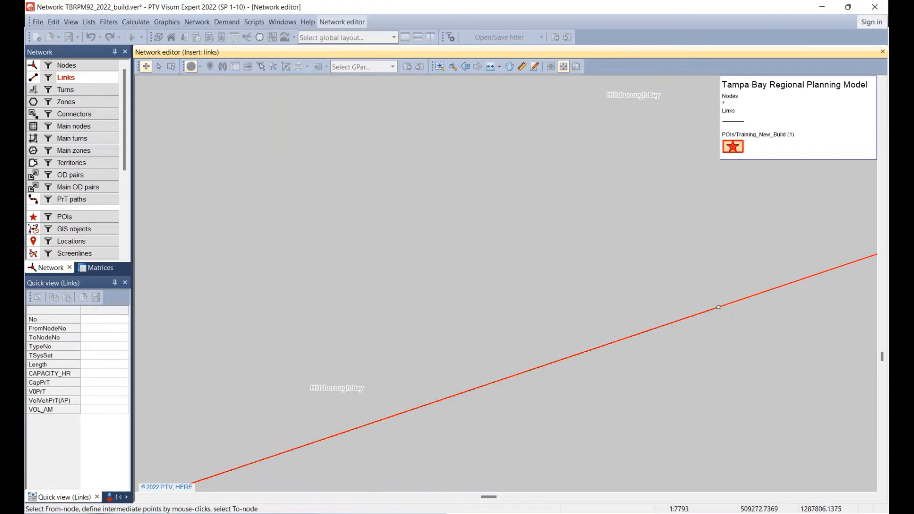
left_click_drag(817, 268, 124, 486)
left_click_drag(740, 310, 761, 80)
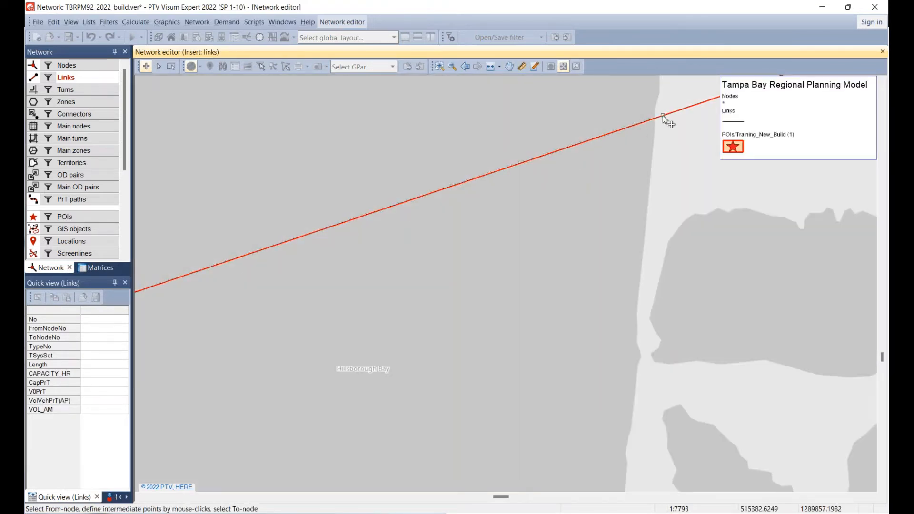
left_click(663, 115)
left_click_drag(760, 133, 352, 383)
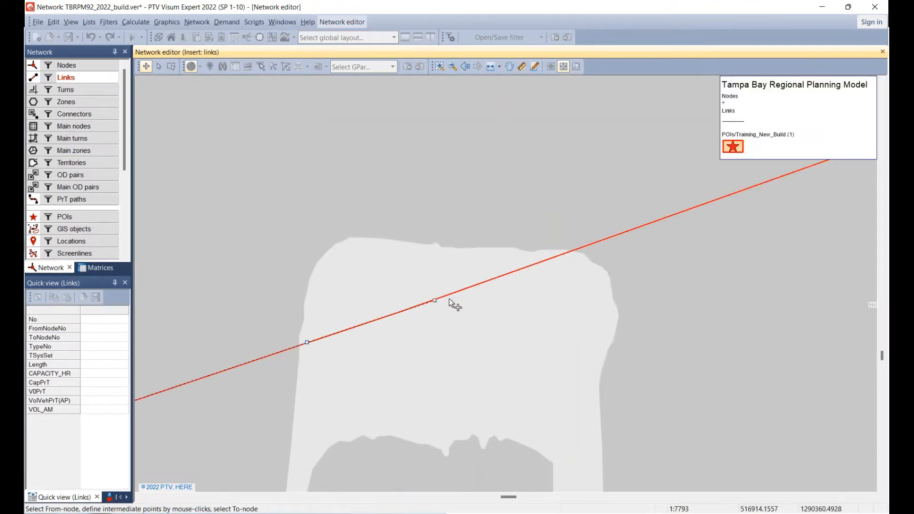
left_click_drag(823, 253, 420, 473)
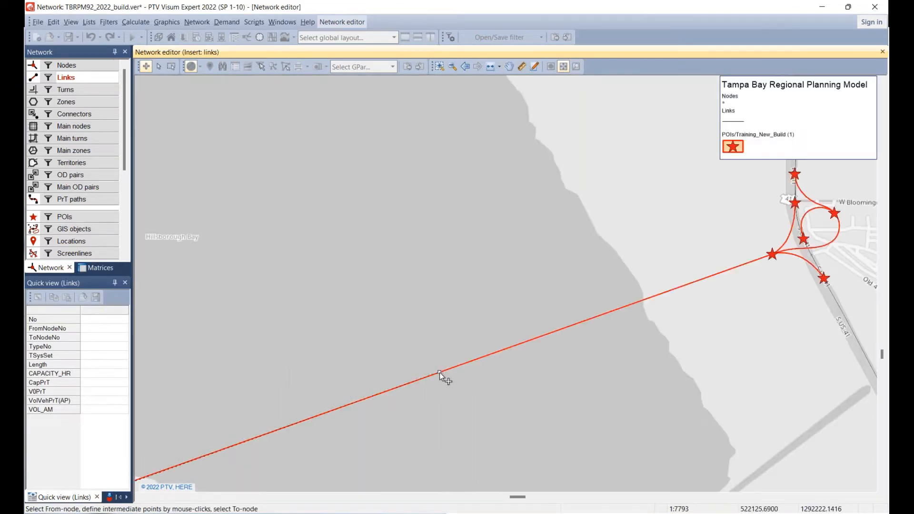
left_click(439, 373)
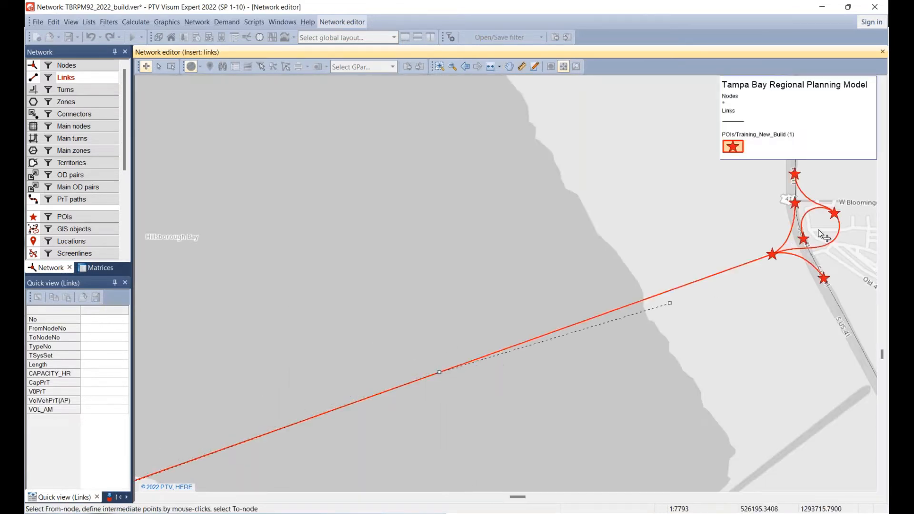
left_click(773, 256)
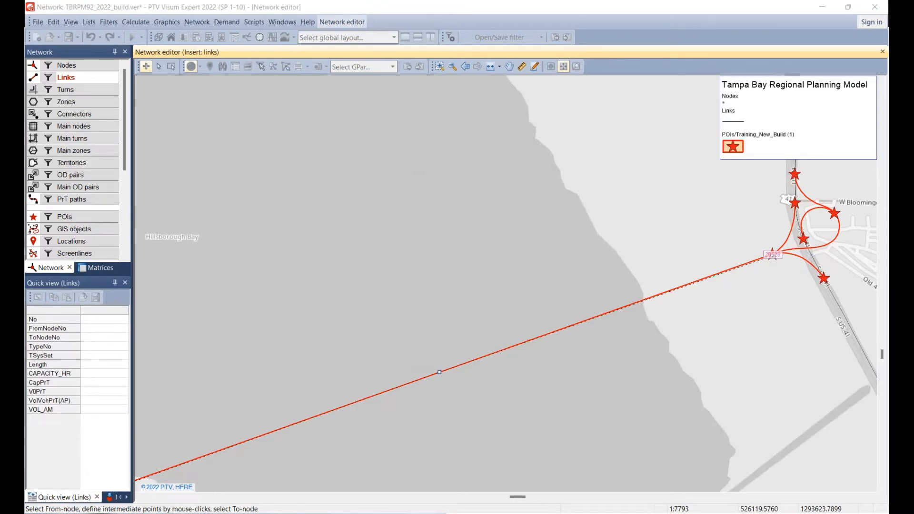
Assign type 11 Freeways and Expressways to the new bridge link and create it with its opposite direction open.
left_click(433, 257)
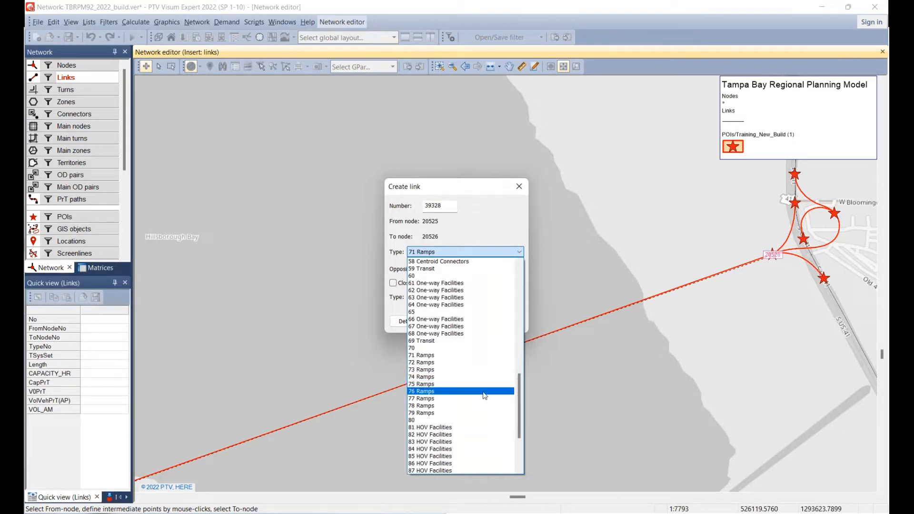
scroll(493, 397, "up", 6)
scroll(493, 396, "up", 12)
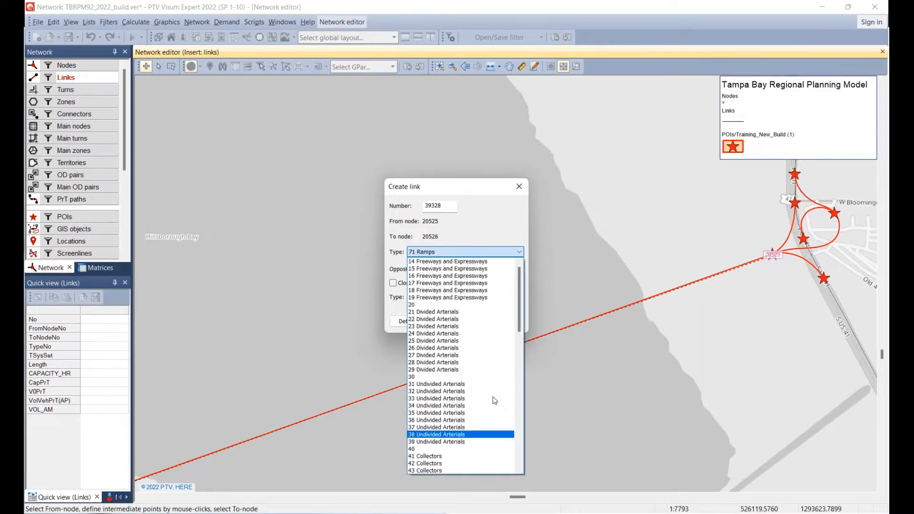
left_click(448, 276)
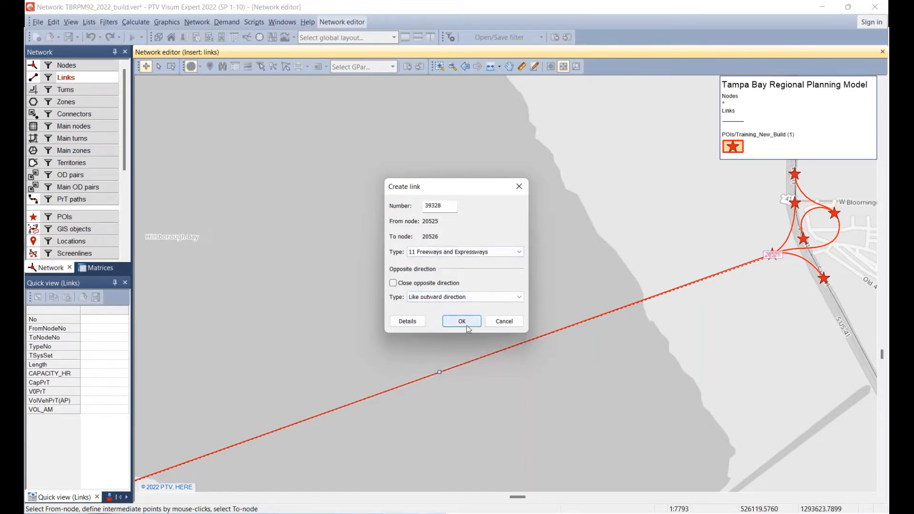
left_click(462, 322)
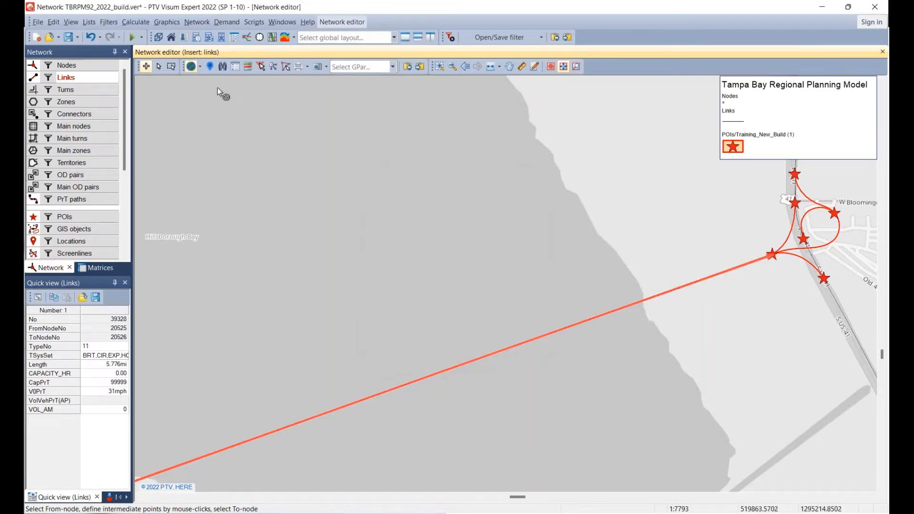
Check the attributes of the new bridge link in edit mode, view it with the POIs hidden, and show the POIs again.
left_click(159, 66)
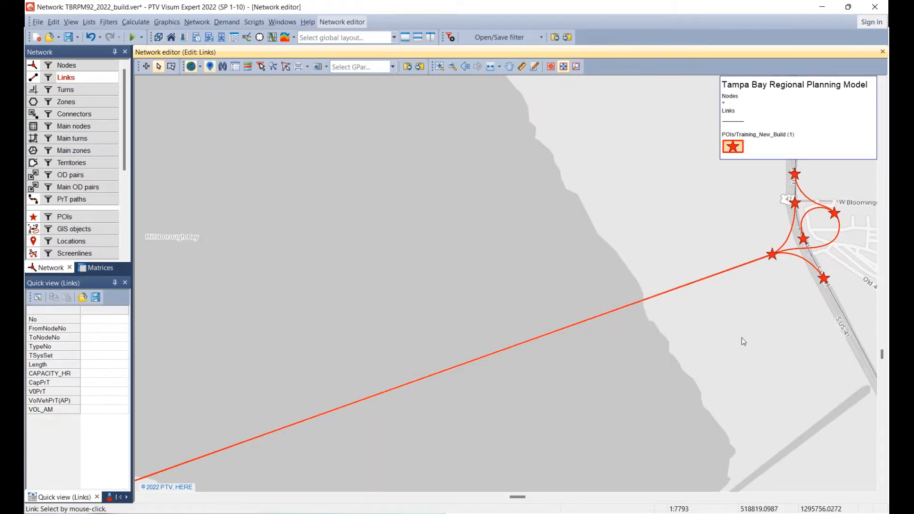
left_click(626, 309)
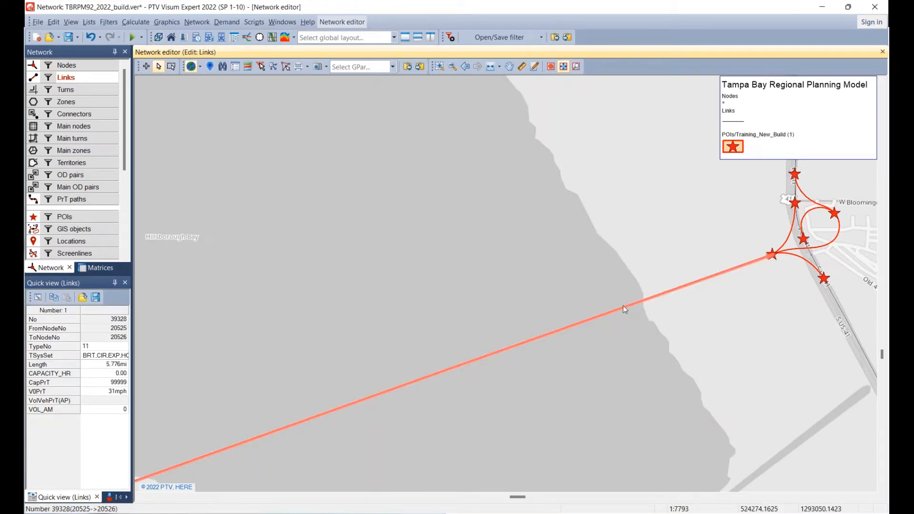
scroll(627, 310, "down", 3)
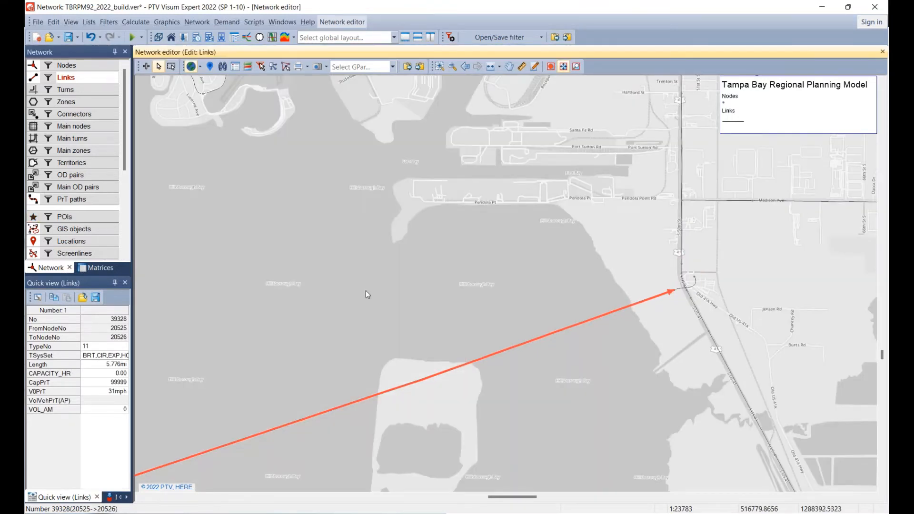
left_click(367, 294)
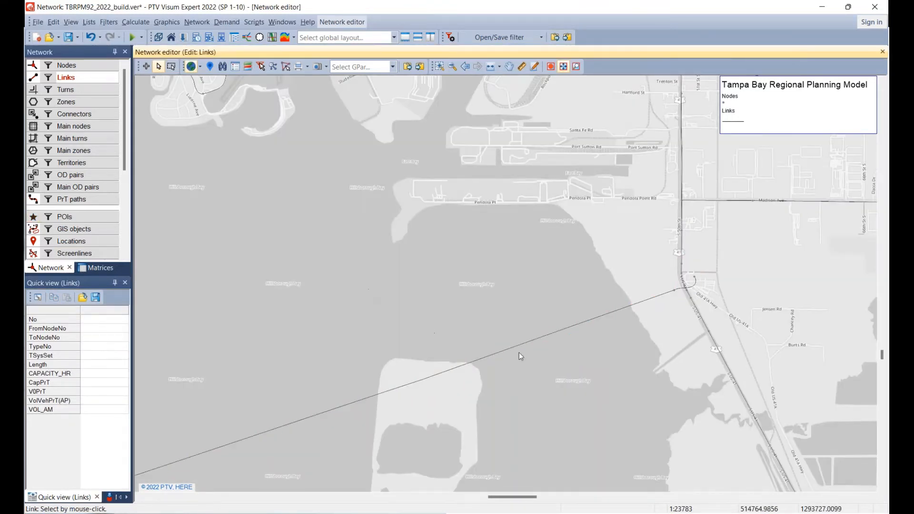
left_click(33, 217)
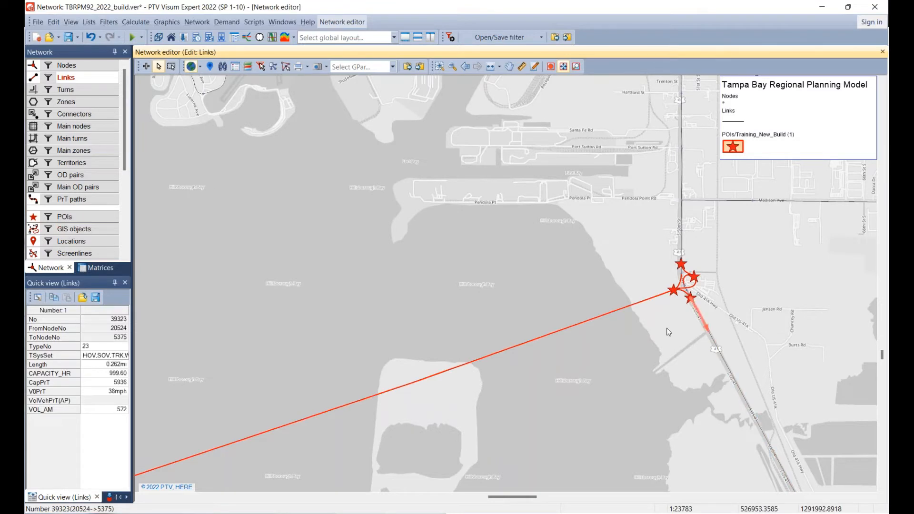
left_click(596, 273)
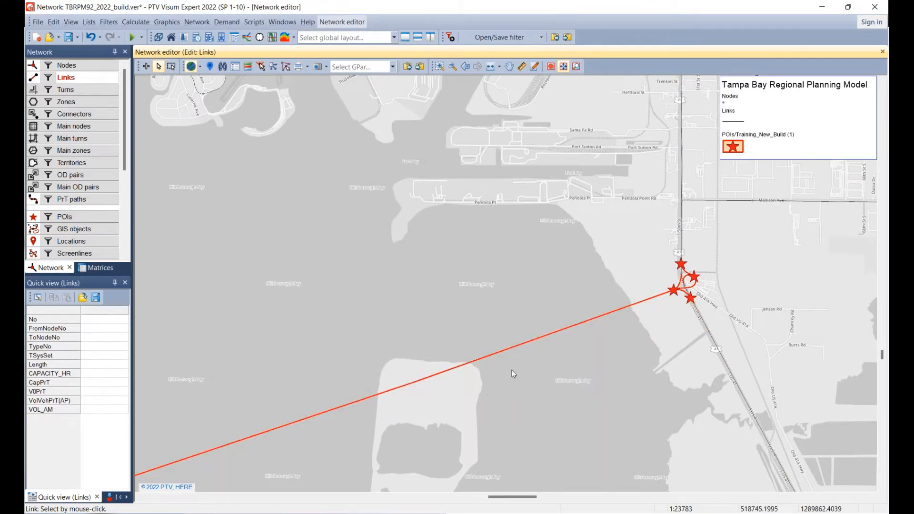
Hide the POIs at the US 41 interchange and permit interactive geometry editing for the curved ramp link crossing US 41.
scroll(698, 290, "up", 1)
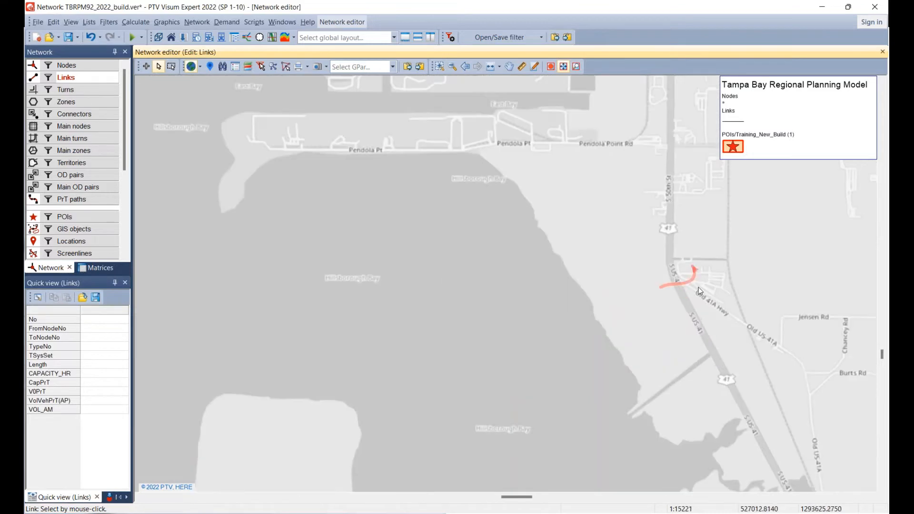
scroll(698, 287, "up", 4)
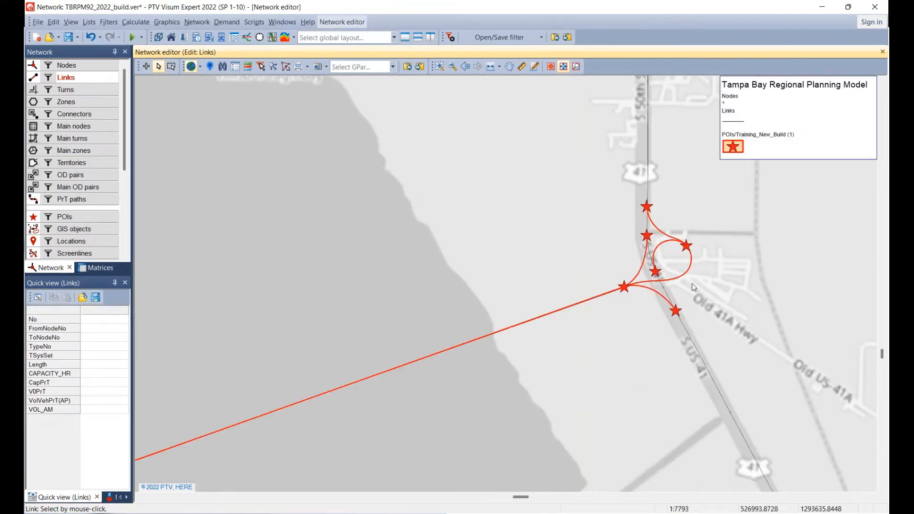
scroll(694, 287, "up", 5)
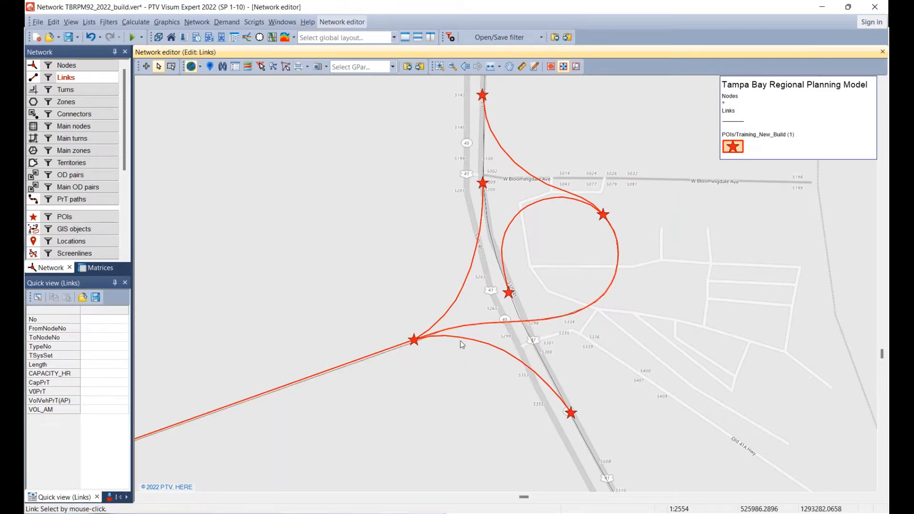
scroll(542, 342, "up", 3)
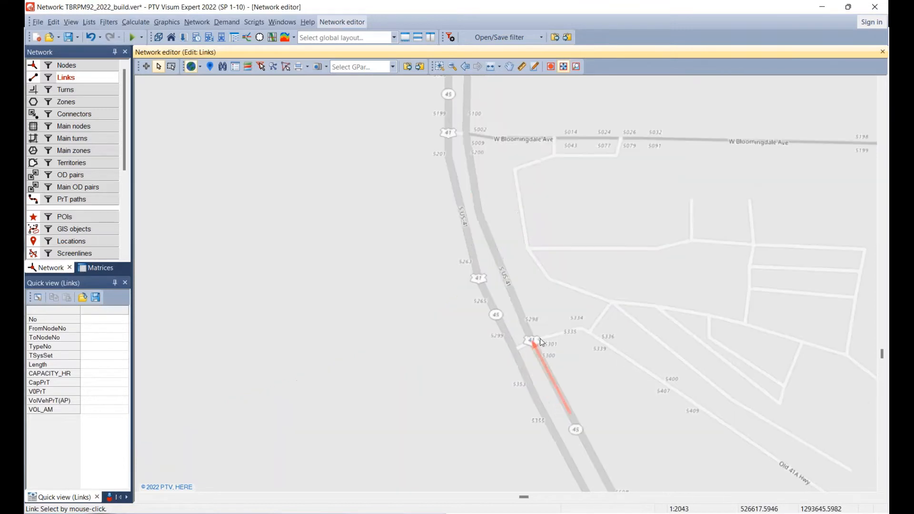
scroll(542, 342, "down", 1)
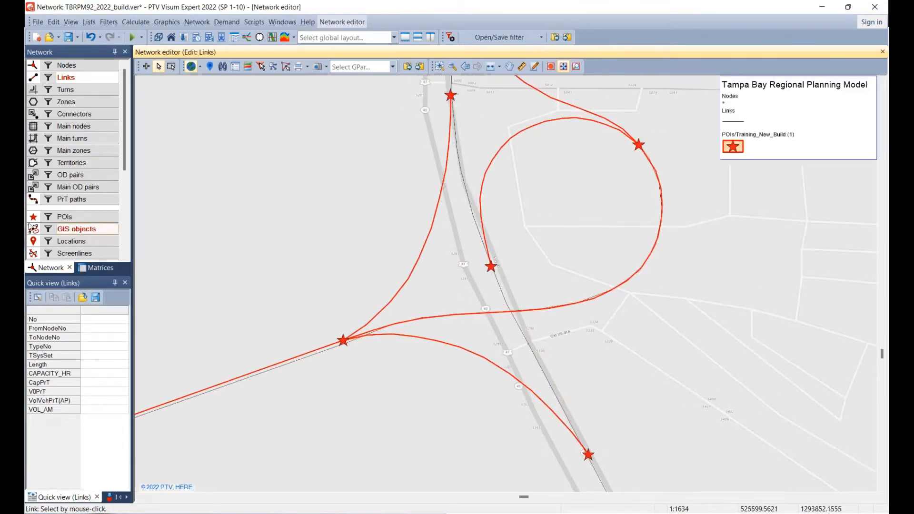
left_click(32, 219)
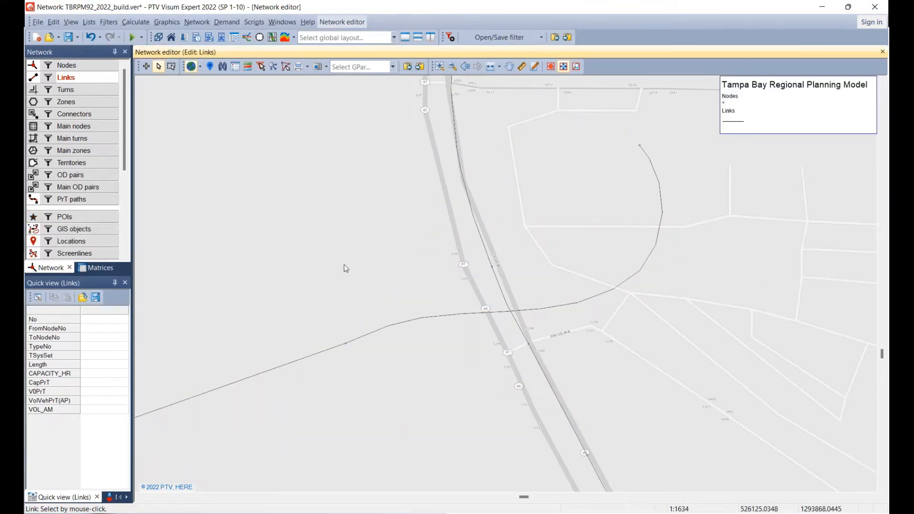
right_click(584, 307)
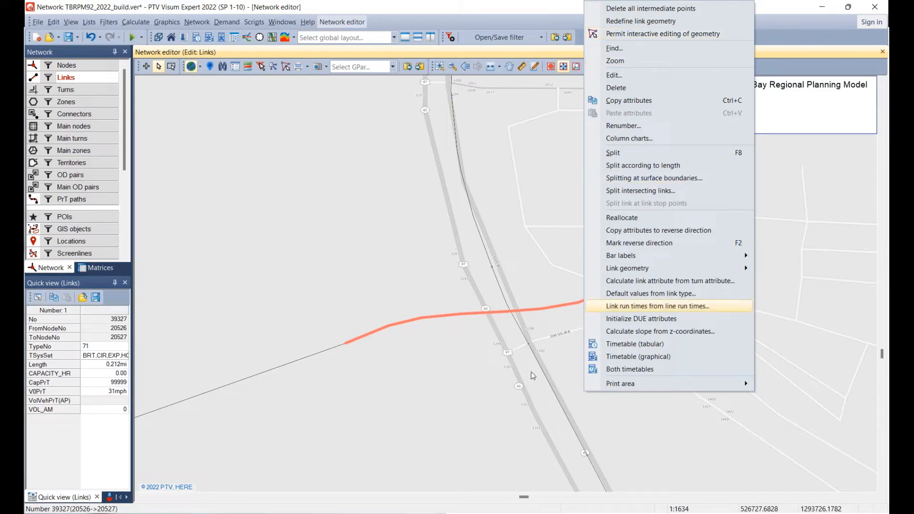
left_click(536, 280)
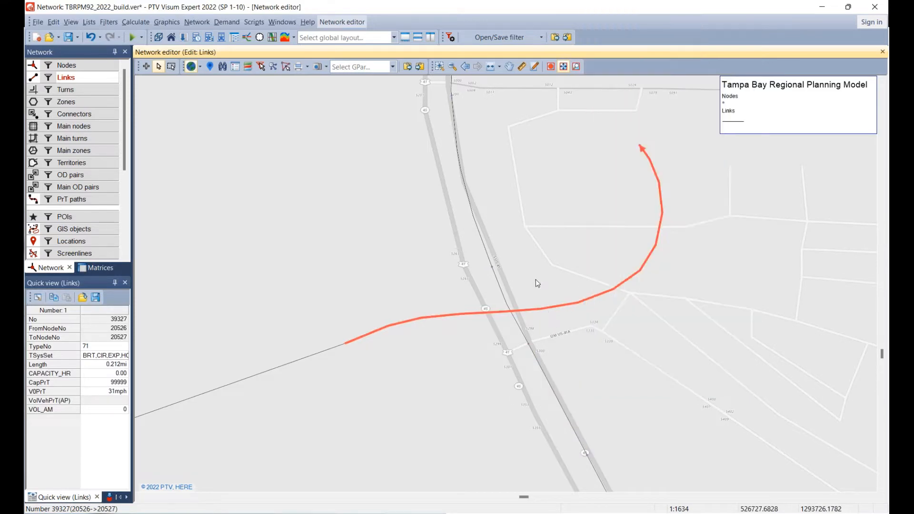
right_click(572, 313)
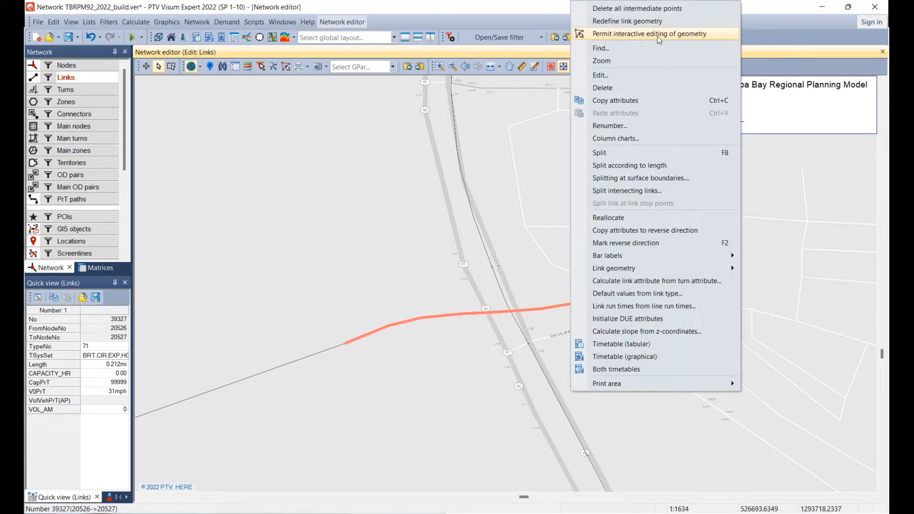
left_click(672, 36)
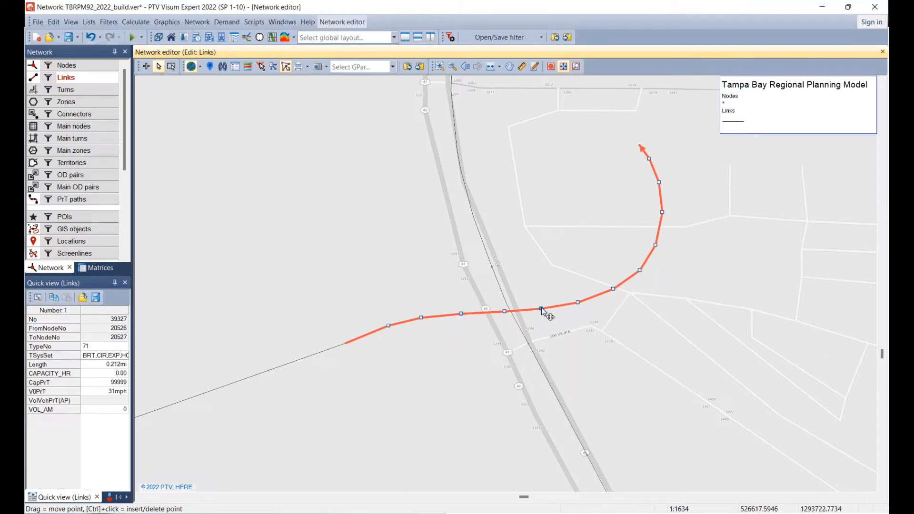
Show the POIs again and move the ramp link's intermediate points just east of US 41 onto the bends of the POI curve.
left_click(35, 218)
left_click(660, 326)
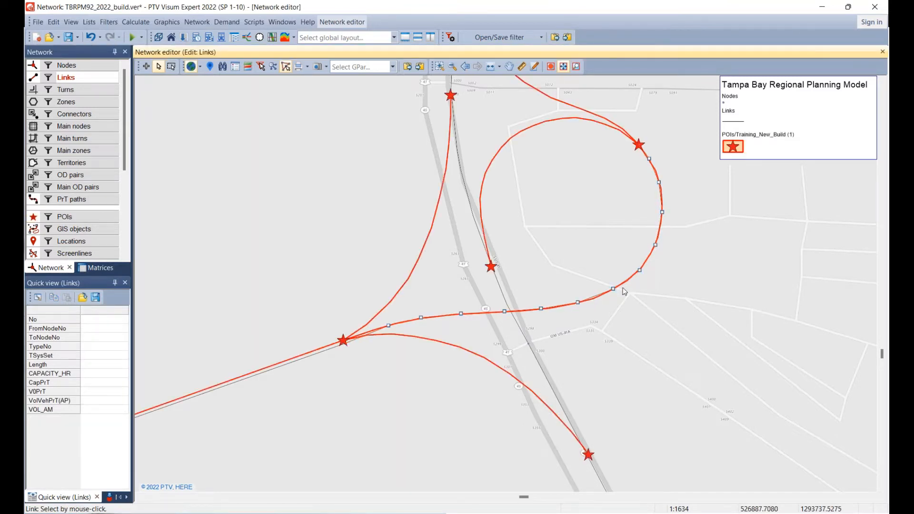
scroll(624, 291, "up", 3)
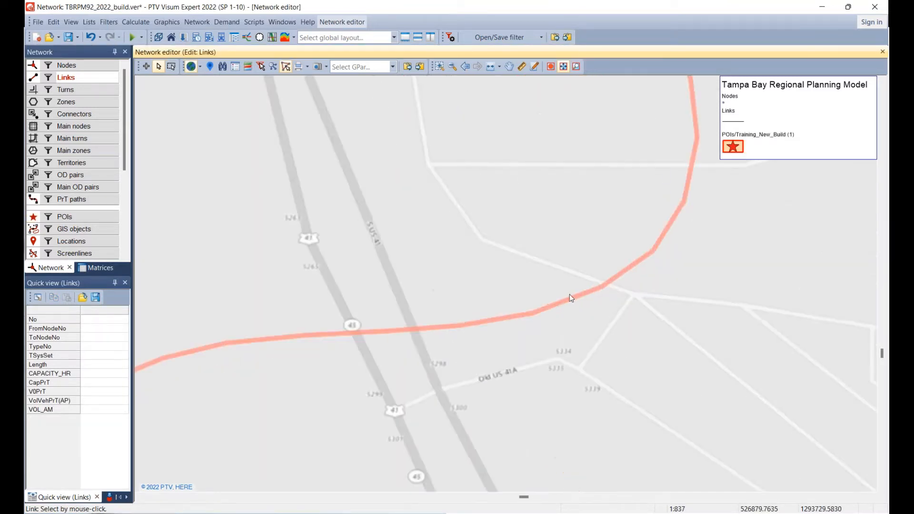
left_click(532, 323)
left_click_drag(532, 313, 563, 307)
left_click_drag(476, 324, 475, 324)
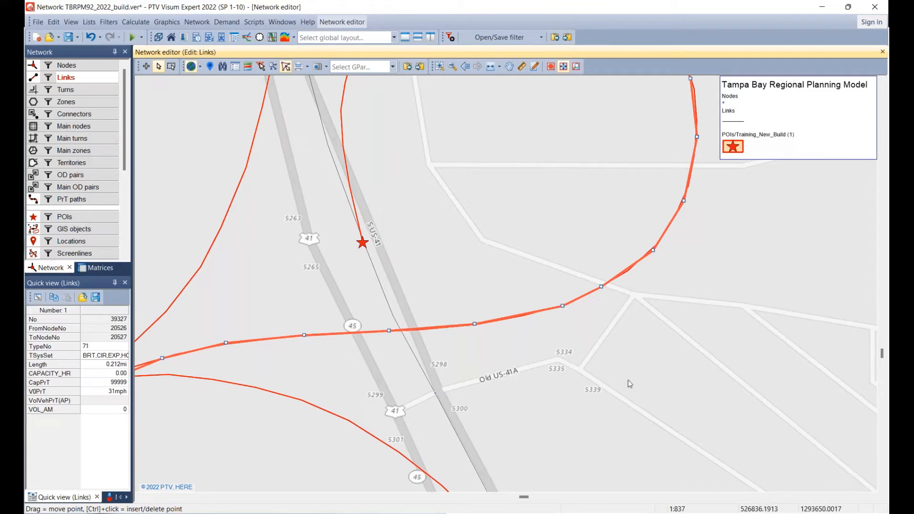
Add an intermediate point to the ramp link just east of US 41, and align it and a point farther along the curve with the POI.
right_click(522, 322)
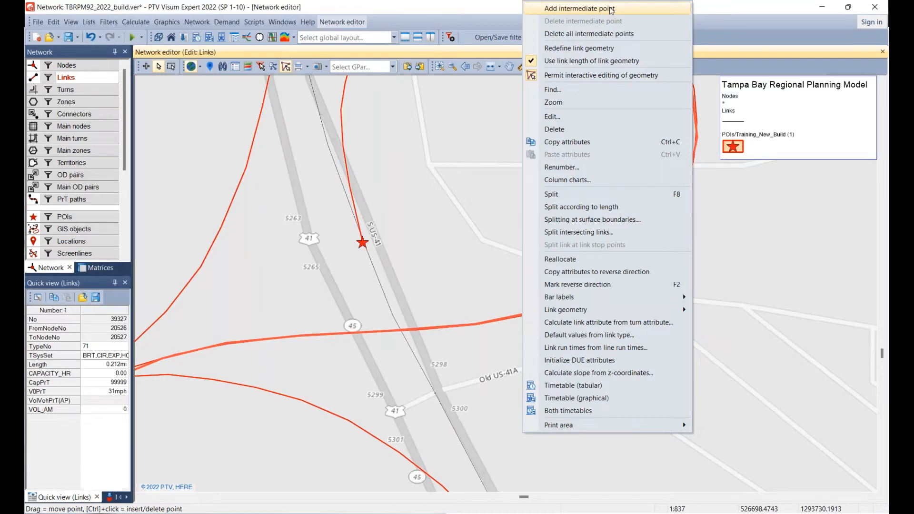
left_click(591, 8)
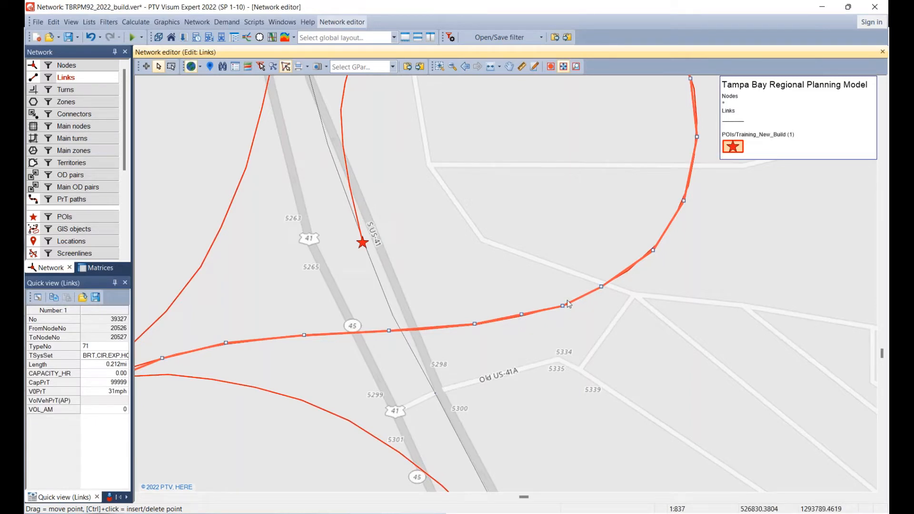
mouse_move(518, 316)
left_mouse_down()
mouse_move(524, 330)
mouse_move(524, 317)
left_mouse_up()
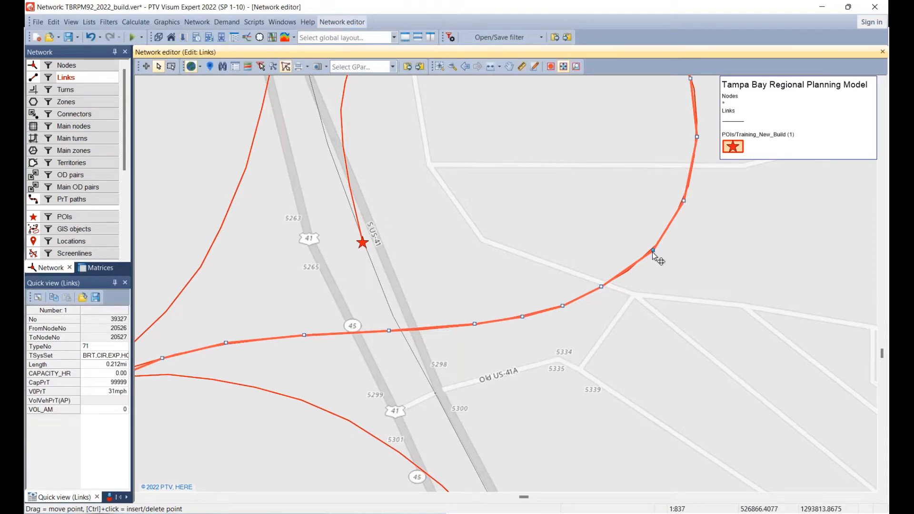
left_click_drag(653, 251, 627, 270)
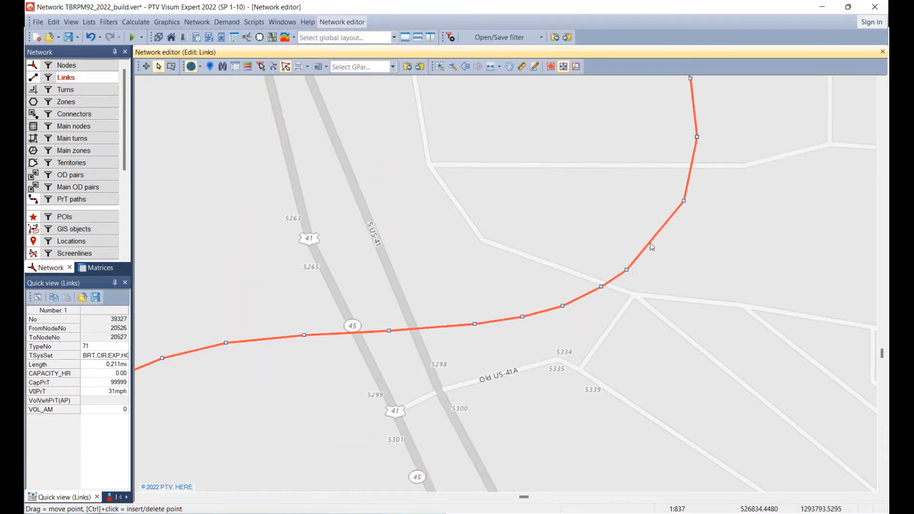
Add an intermediate point on the ramp link's eastern bend and move it outward onto the POI curve.
right_click(655, 238)
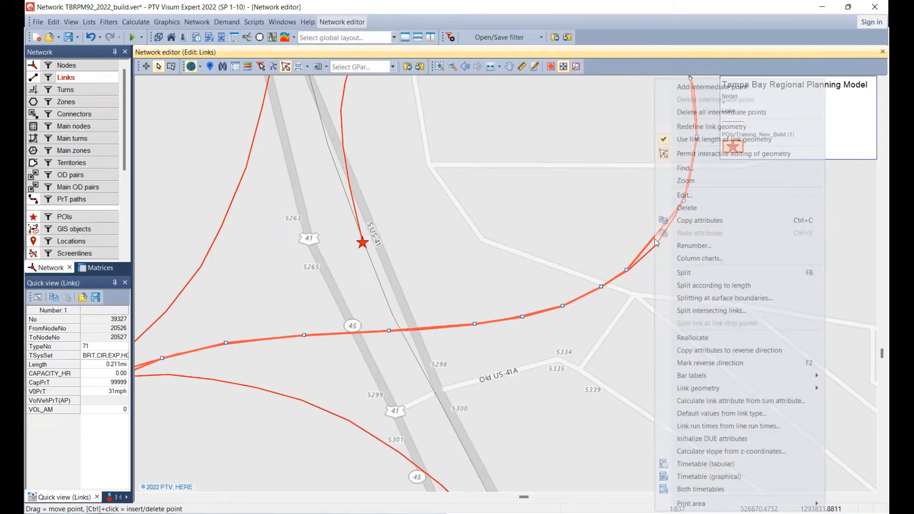
left_click(693, 87)
left_click_drag(656, 236, 658, 244)
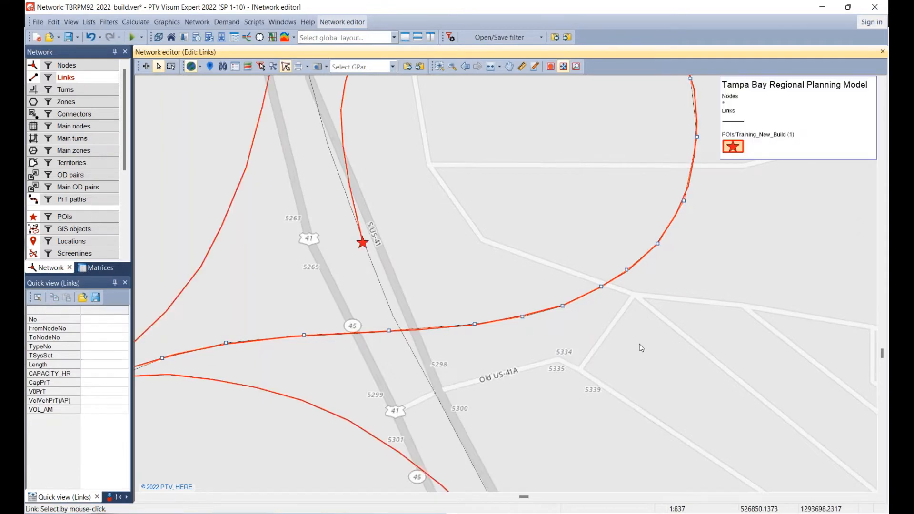
Redefine the ramp link's geometry by tracing the POI curve with closely spaced points from the western node across US 41 and around the loop.
scroll(641, 348, "down", 2)
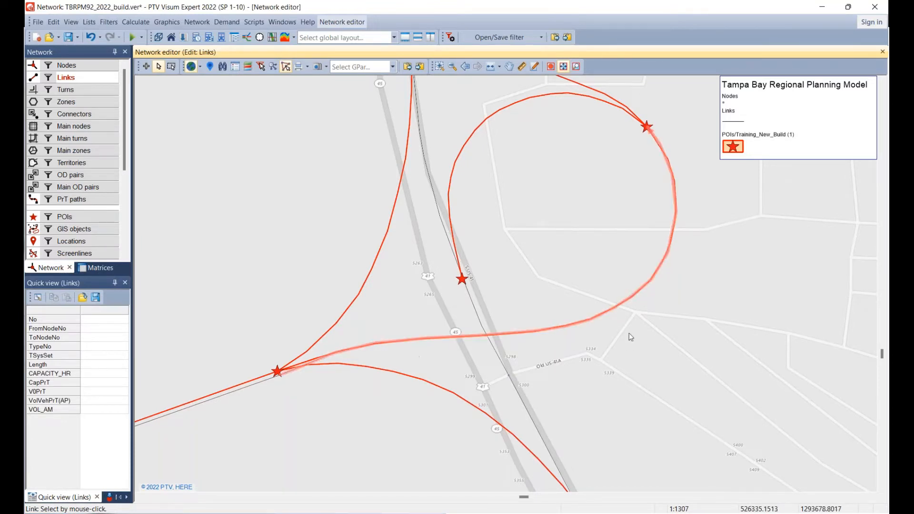
right_click(659, 282)
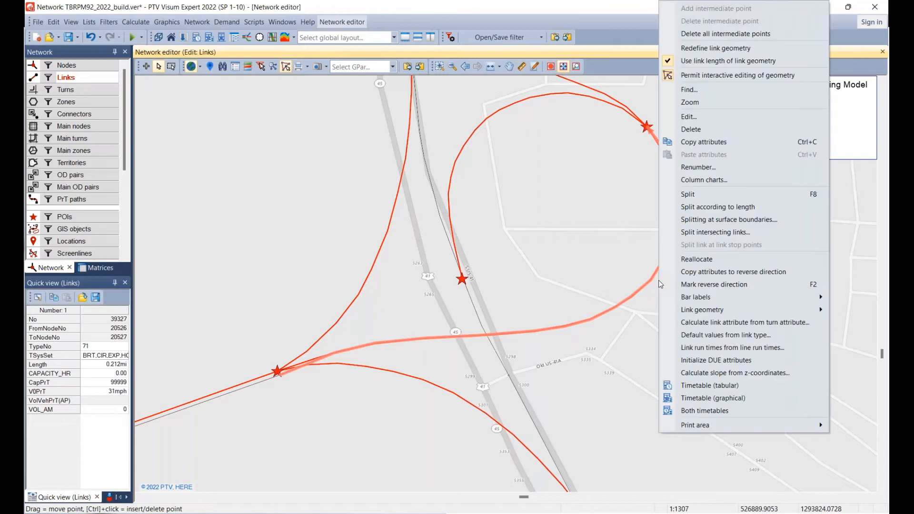
left_click(701, 50)
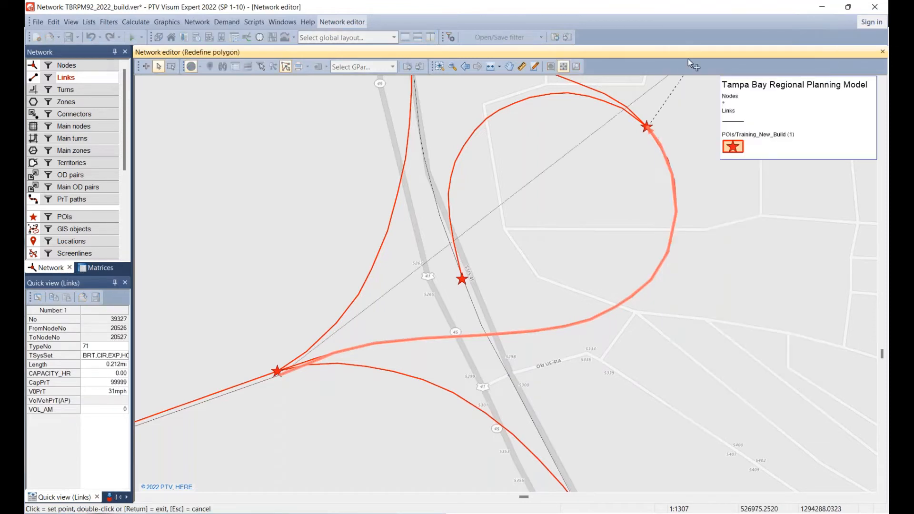
left_click(429, 320)
left_click(320, 358)
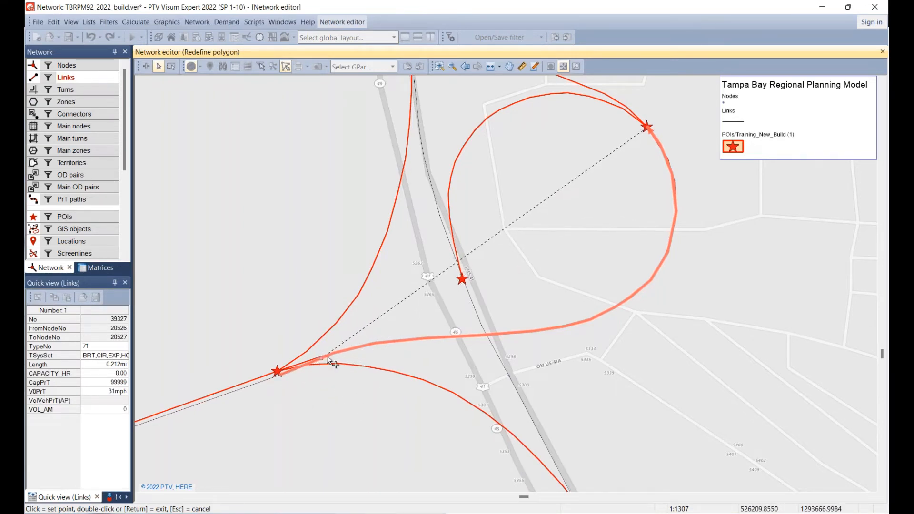
left_click(359, 348)
left_click(396, 341)
left_click(442, 337)
left_click(477, 336)
left_click(516, 333)
left_click(589, 320)
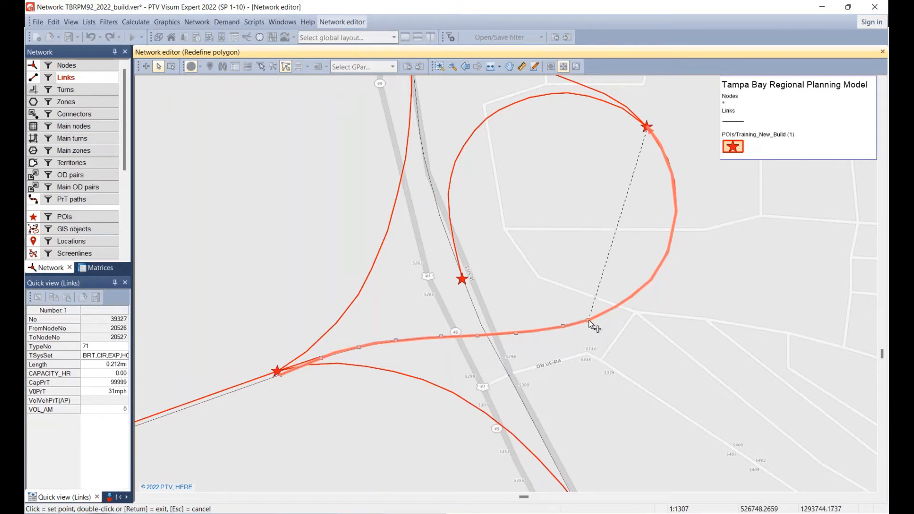
left_click(613, 307)
left_click(632, 296)
left_click(631, 288)
key("BackSpace")
left_click(654, 278)
left_click(665, 256)
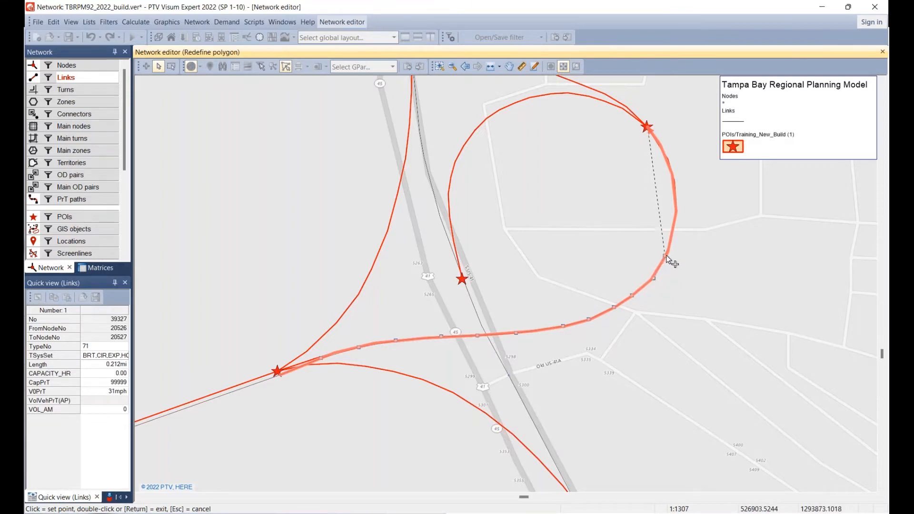
left_click(675, 227)
left_click(676, 201)
left_click(675, 174)
left_click(667, 157)
double_click(658, 144)
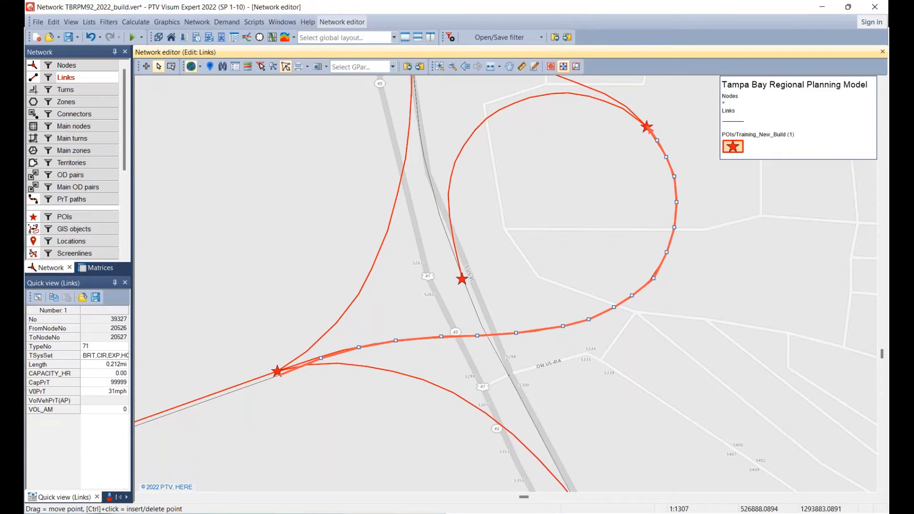
right_click(643, 287)
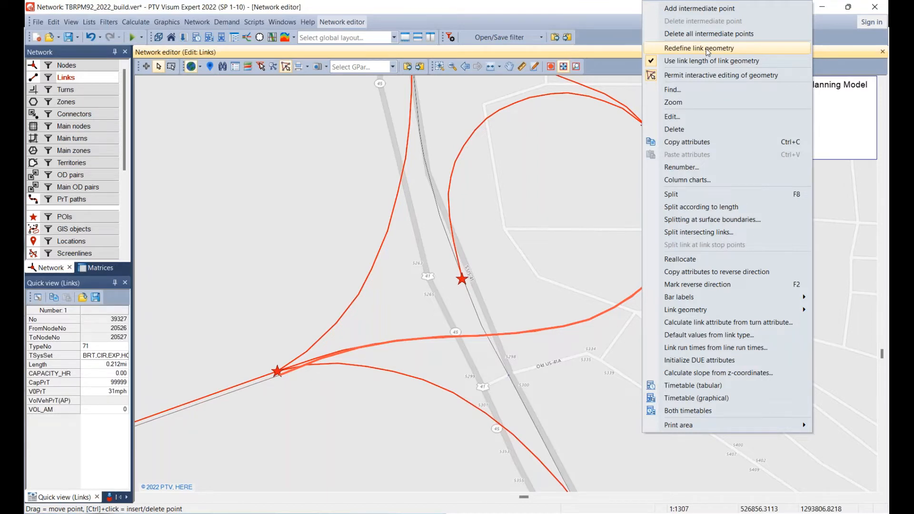
left_click(232, 259)
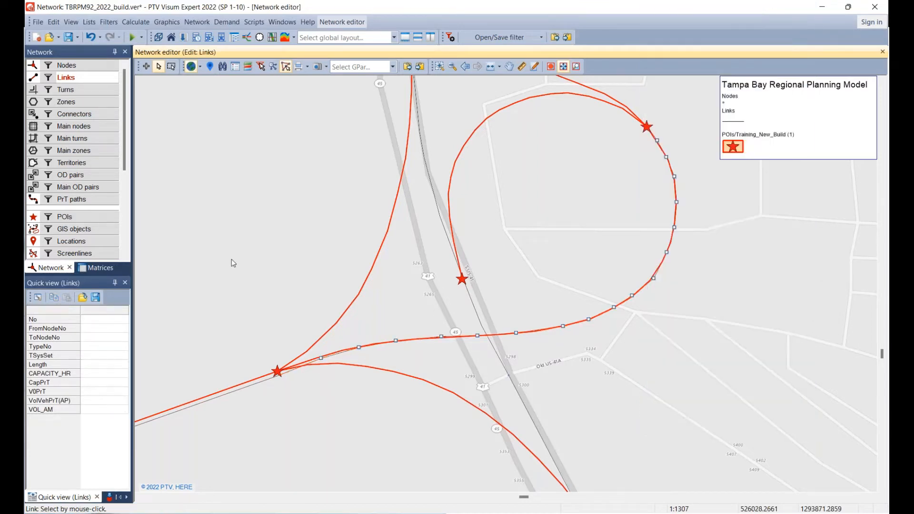
Move the node at the ramp link's western end onto the POI star west of US 41.
left_click(67, 65)
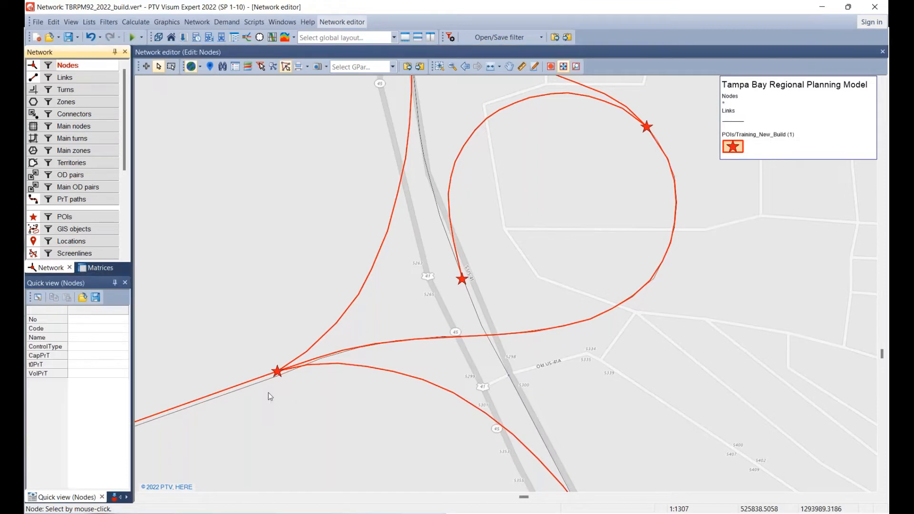
left_click_drag(278, 372, 281, 371)
left_click(255, 312)
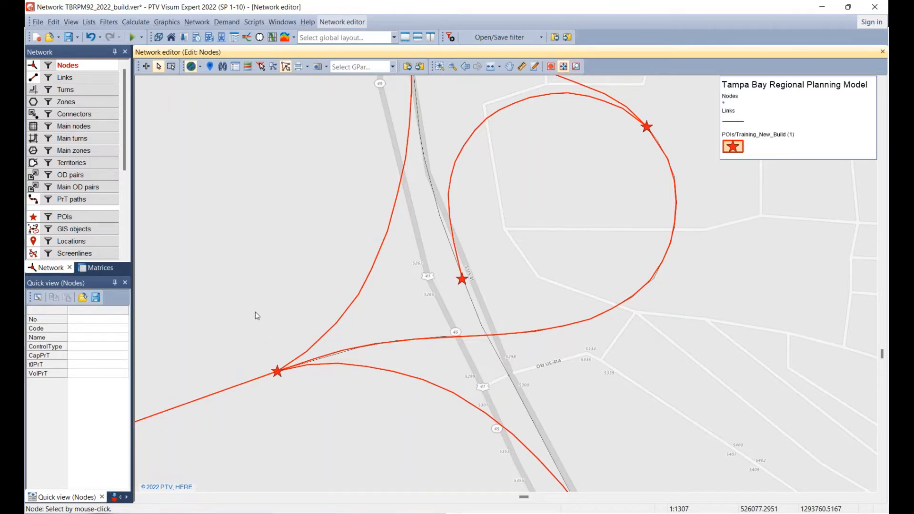
key("alt+Tab")
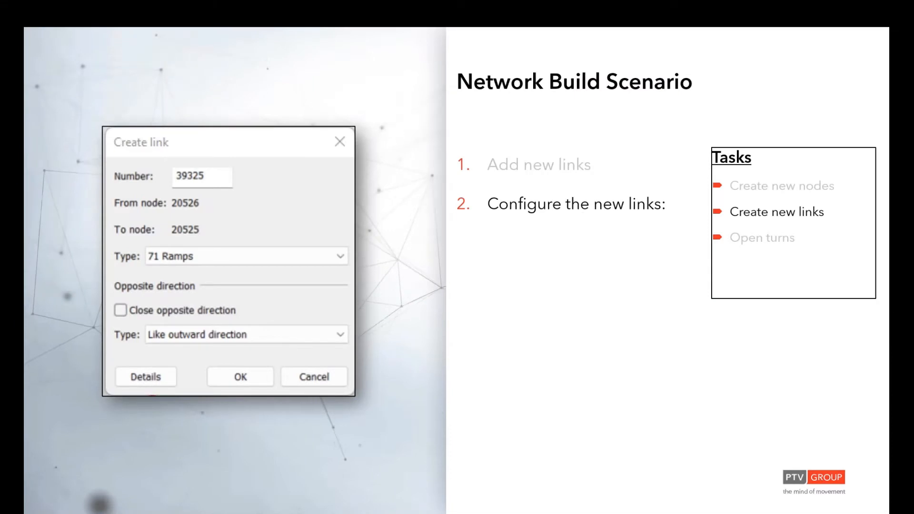
key("Right")
key("Right")
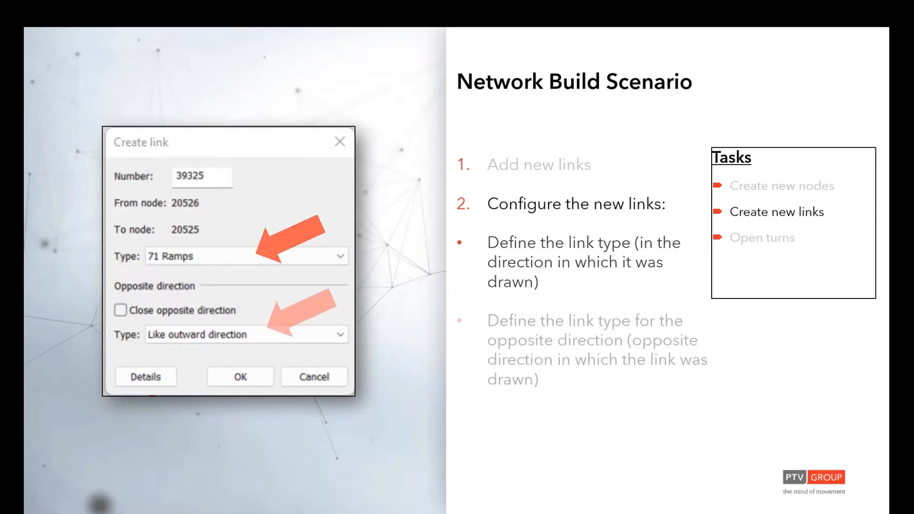
key("Right")
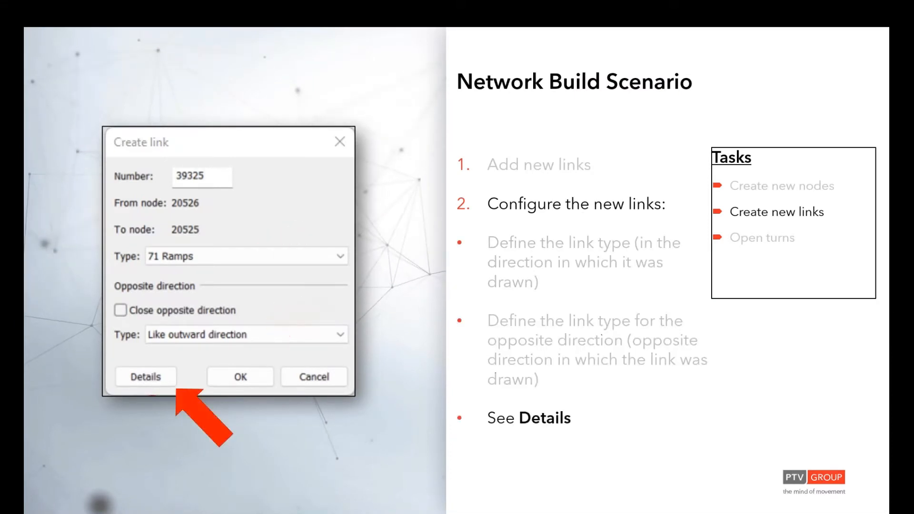
key("Right")
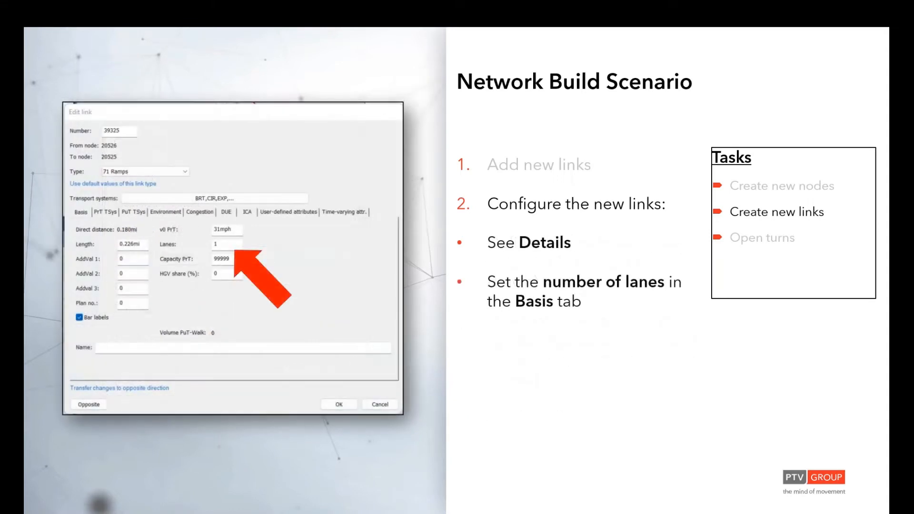
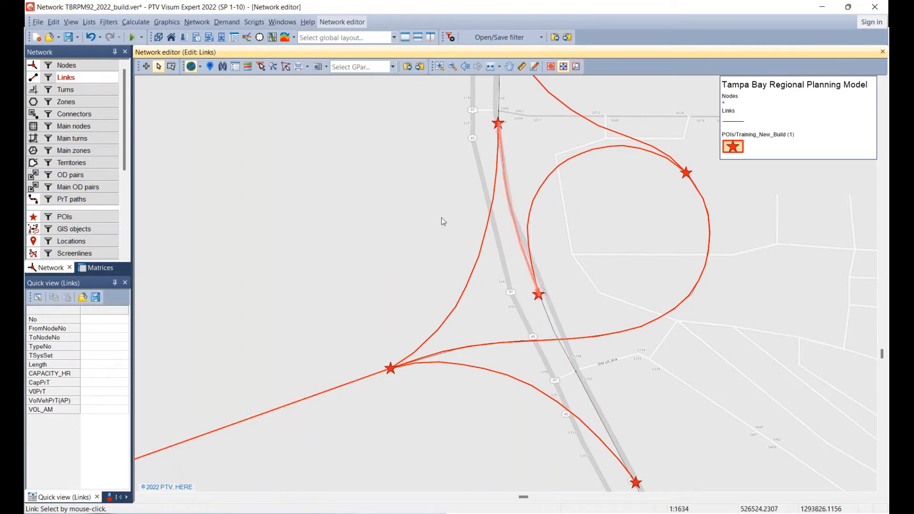
Trace a new link along the POI curve from the US 41 node just south of W Bloomingdale Ave to the western ramp node.
scroll(441, 218, "down", 1)
scroll(381, 283, "down", 1)
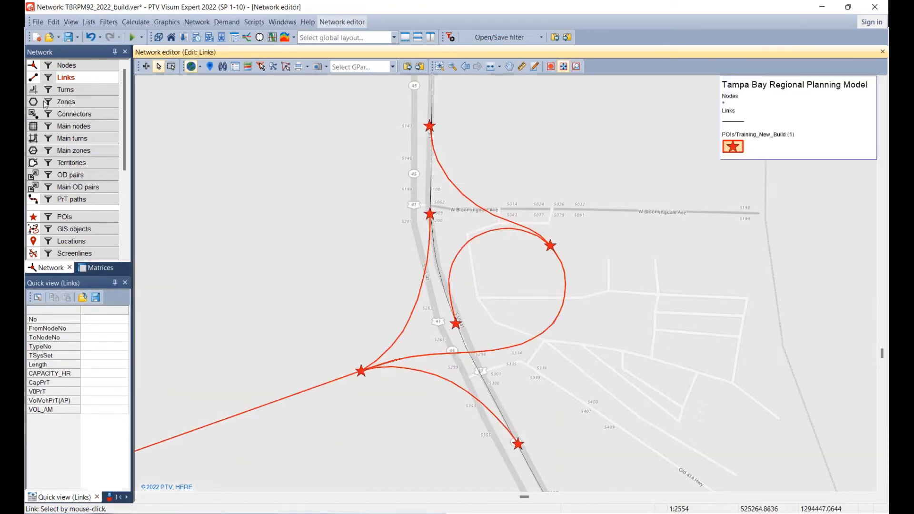
left_click(146, 68)
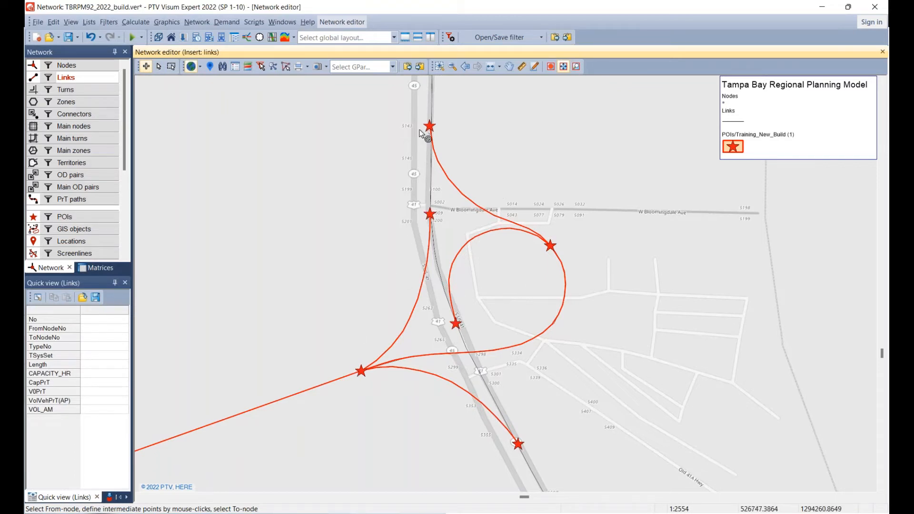
left_click(428, 213)
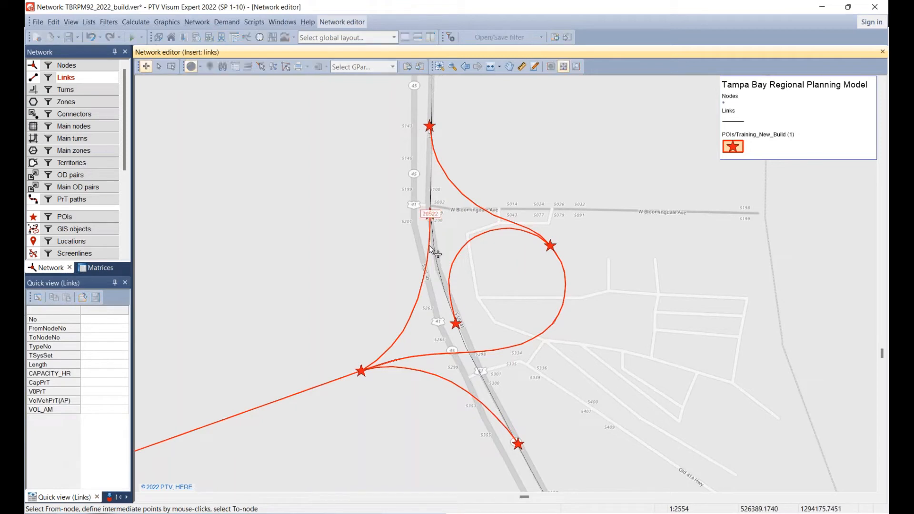
left_click(429, 244)
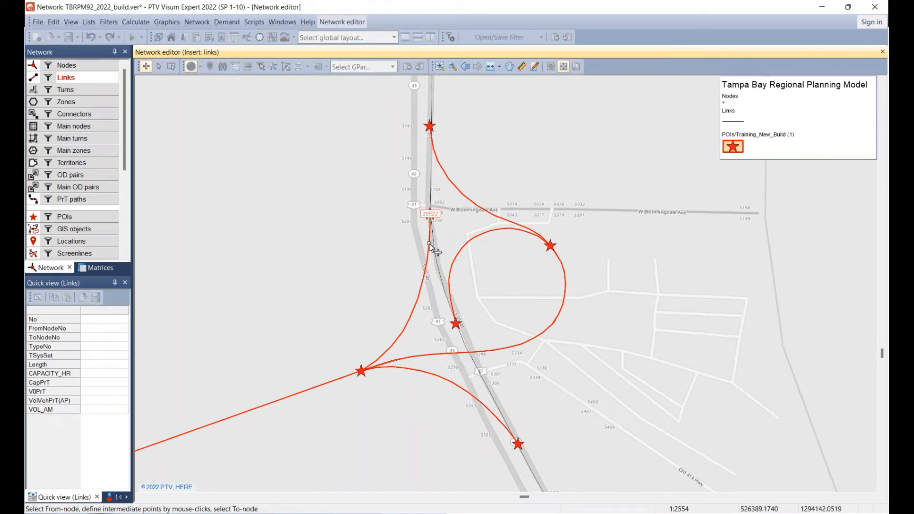
left_click(425, 269)
left_click(418, 293)
left_click(410, 318)
left_click(396, 341)
left_click(381, 356)
left_click(364, 372)
Set the new link's type to 71 Ramps, and close its opposite direction with type 00.
left_click_drag(453, 195, 263, 121)
left_click(265, 179)
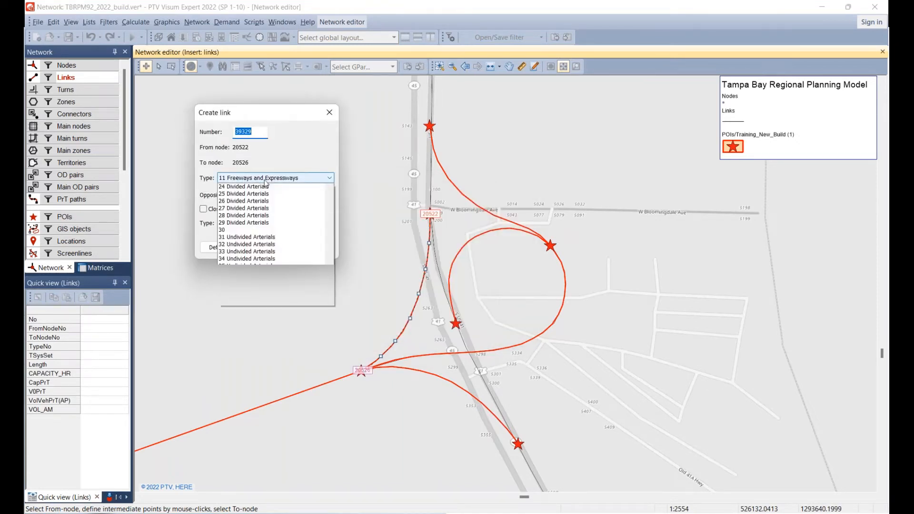
scroll(299, 230, "down", 10)
scroll(269, 283, "down", 3)
left_click(267, 337)
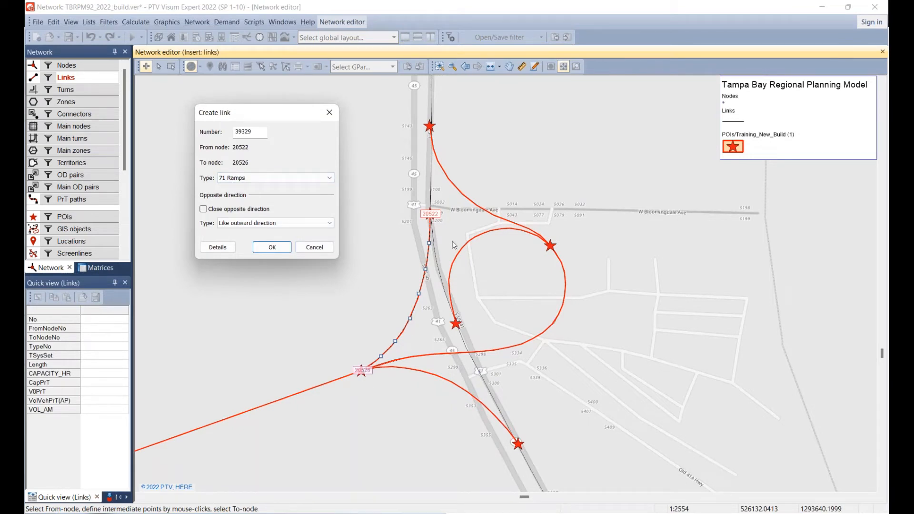
left_click(204, 210)
left_click(268, 224)
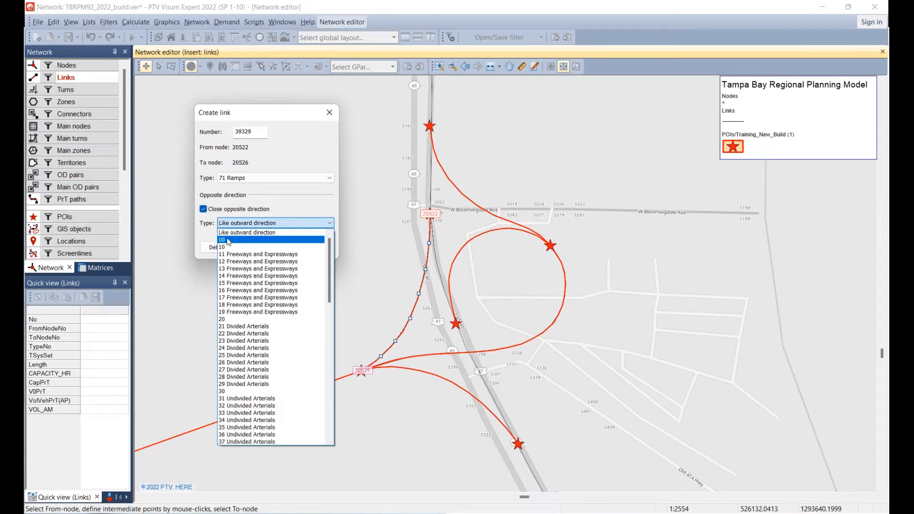
left_click(251, 240)
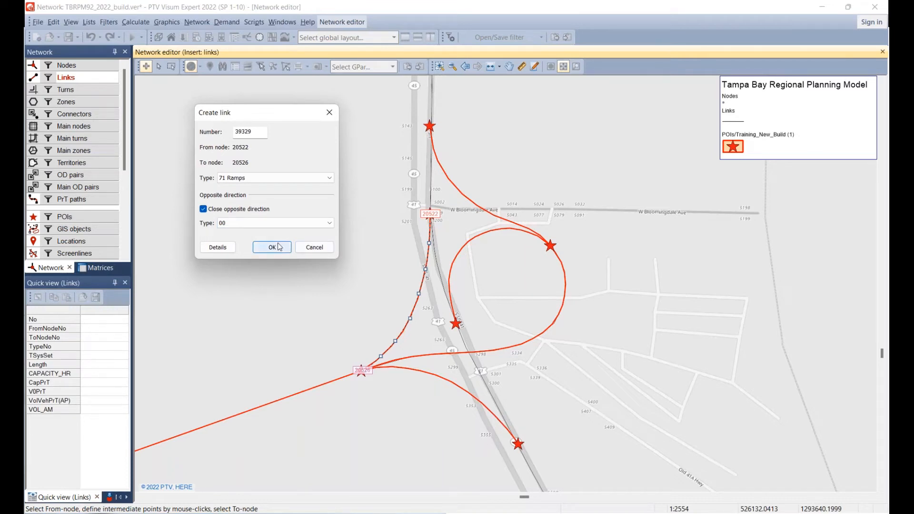
Review the new ramp's detailed basic attributes in both directions, and set the ramp direction's AREA_TYPE to 31 and FACL_TYPE to 23.
left_click(218, 247)
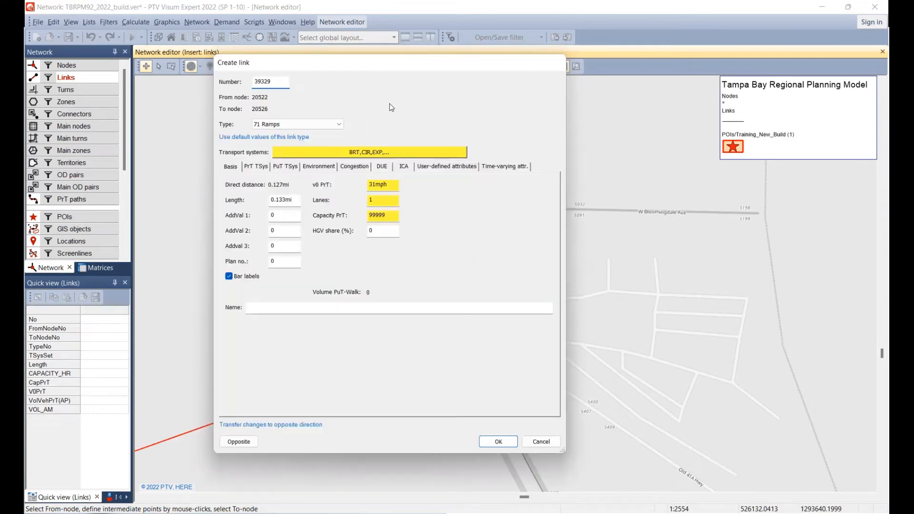
left_click_drag(373, 70, 198, 49)
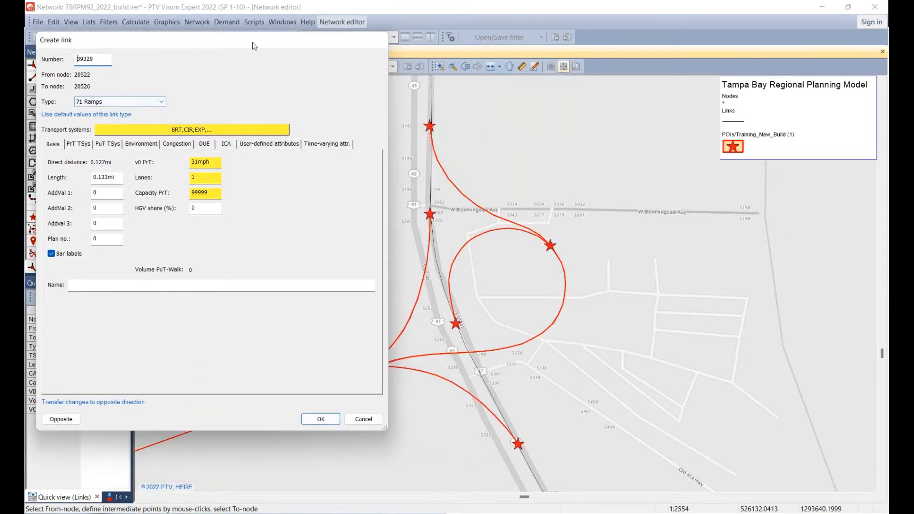
left_click_drag(507, 112, 613, 84)
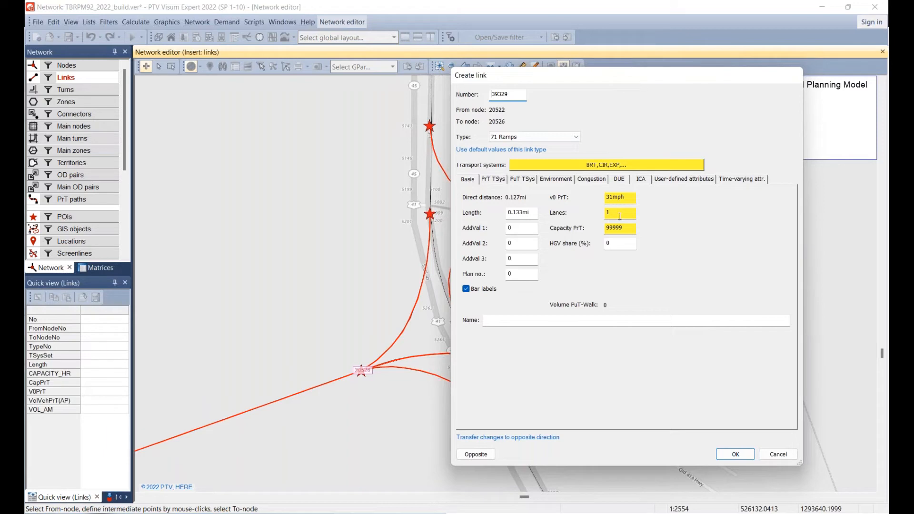
left_click(487, 457)
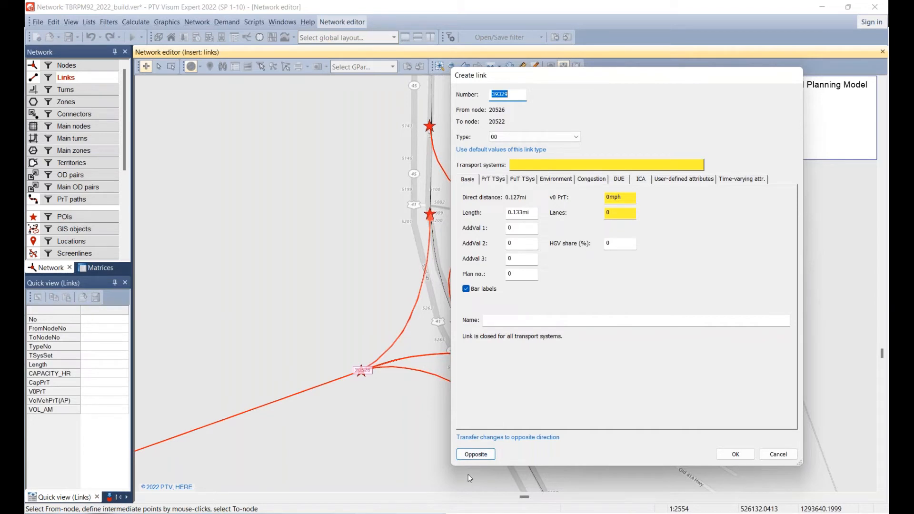
left_click(480, 458)
left_click_drag(618, 213, 583, 217)
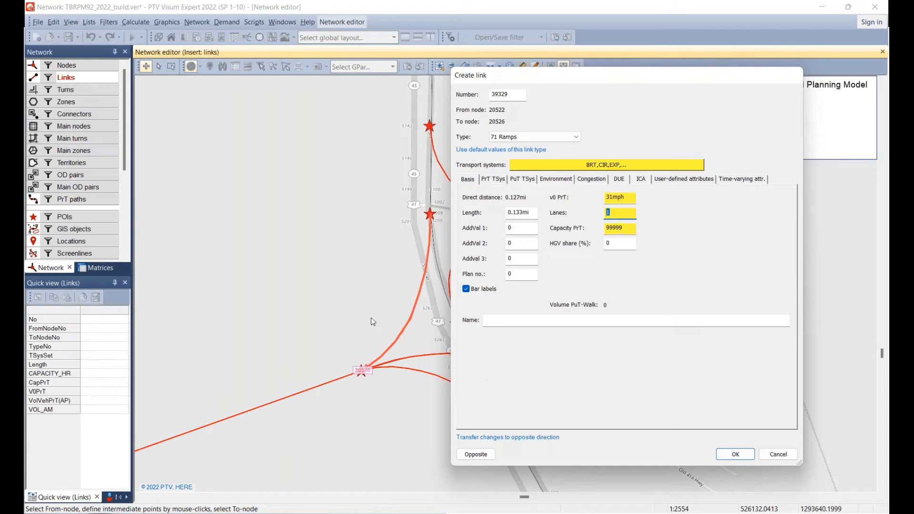
left_click(658, 180)
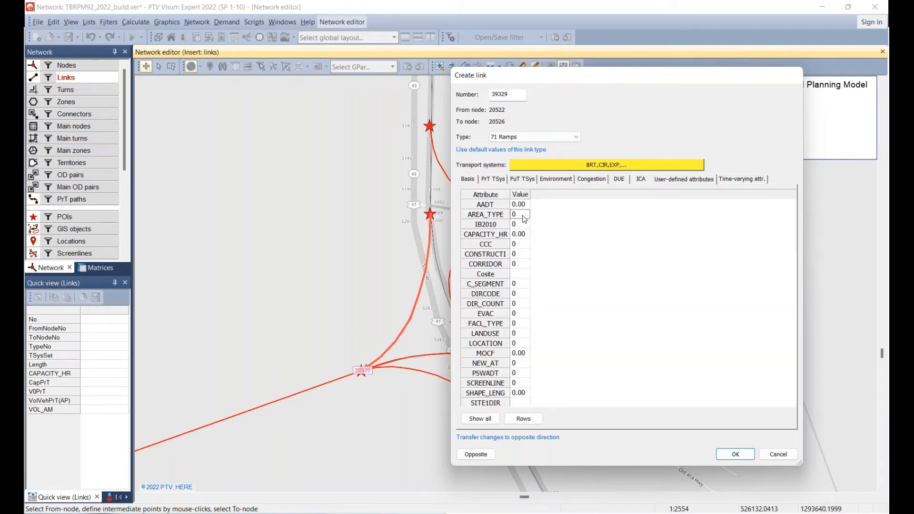
type("31")
left_click(518, 325)
type("23")
left_click(523, 315)
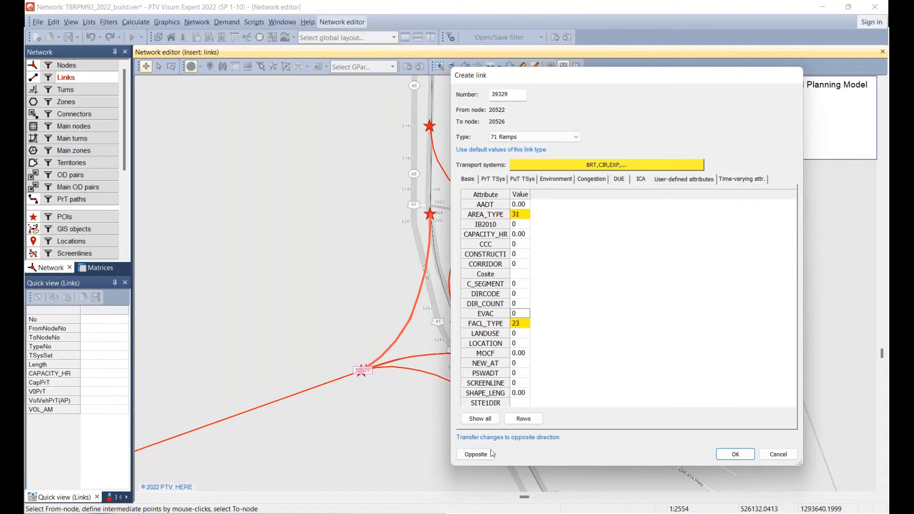
Check the user-defined attributes of the closed opposite direction, and create the ramp link.
left_click(475, 456)
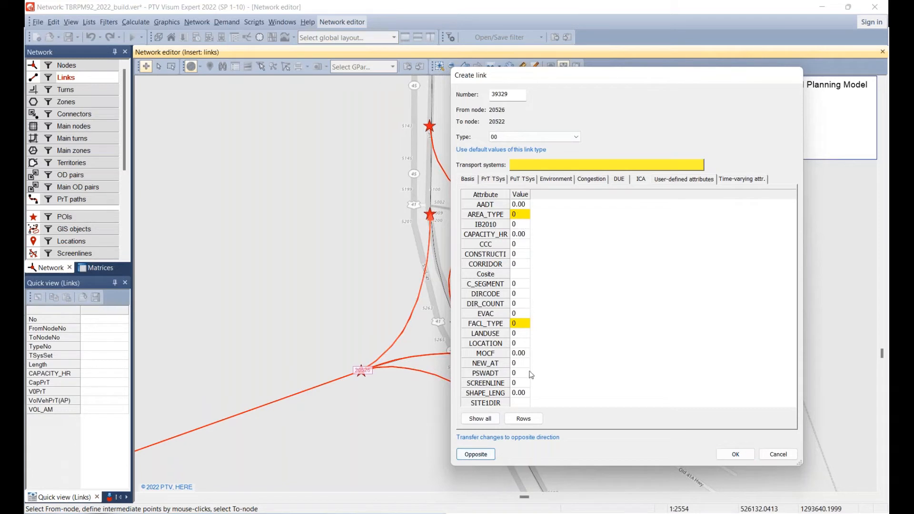
left_click(480, 454)
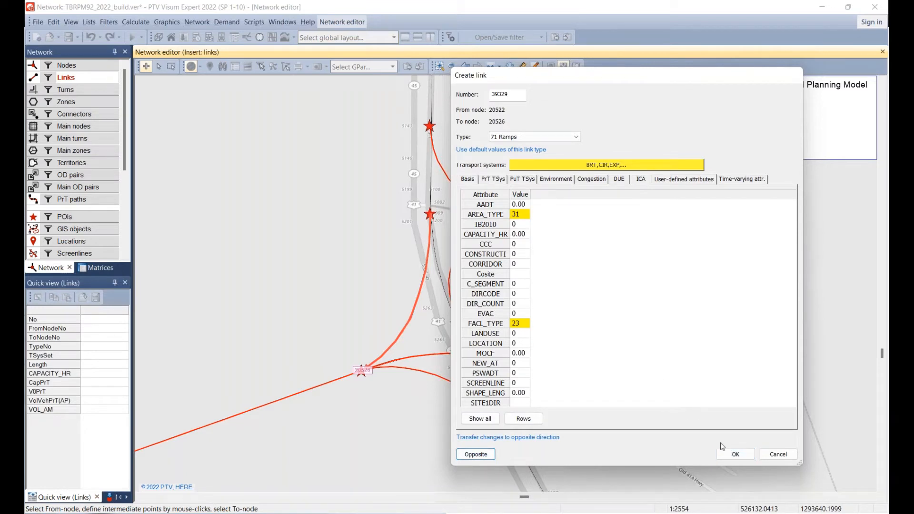
left_click(736, 456)
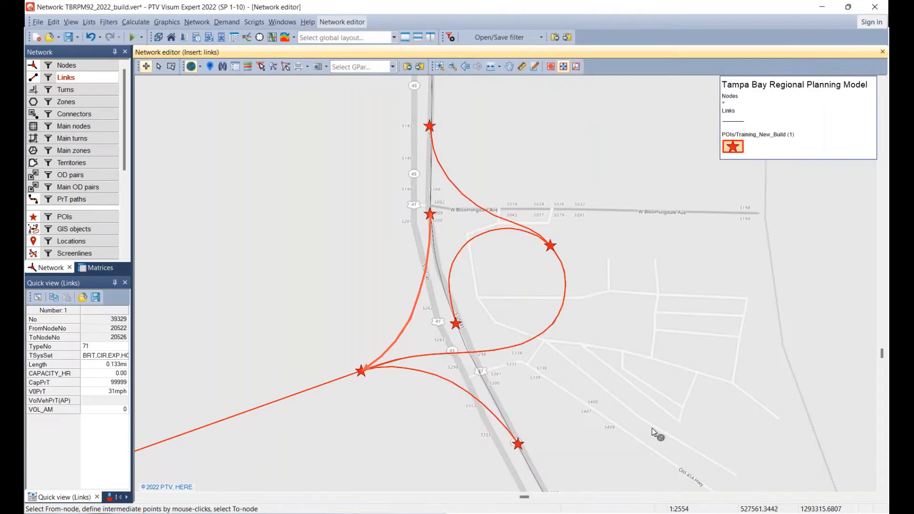
Trace a new link along the southern POI curve from the western ramp node to the southernmost US 41 star.
left_click(363, 374)
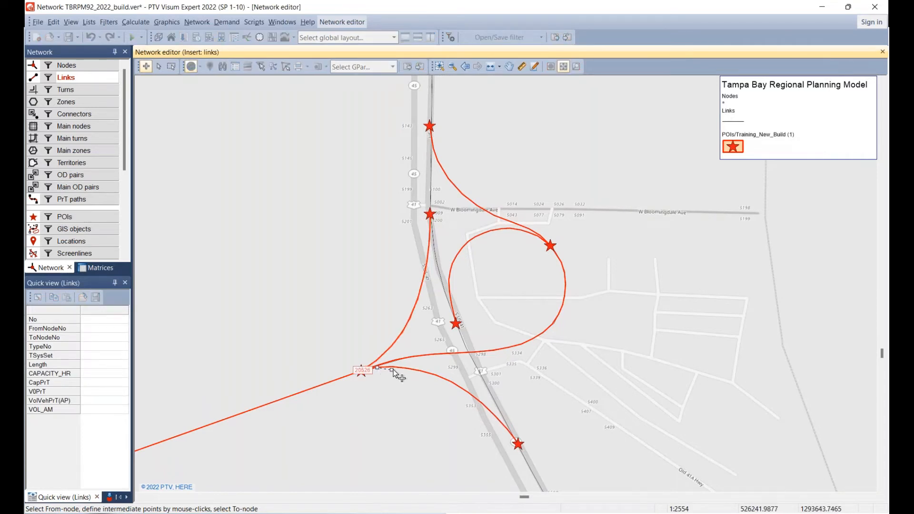
left_click(419, 371)
left_click(437, 376)
left_click(451, 381)
left_click(481, 405)
left_click(499, 421)
left_click(518, 444)
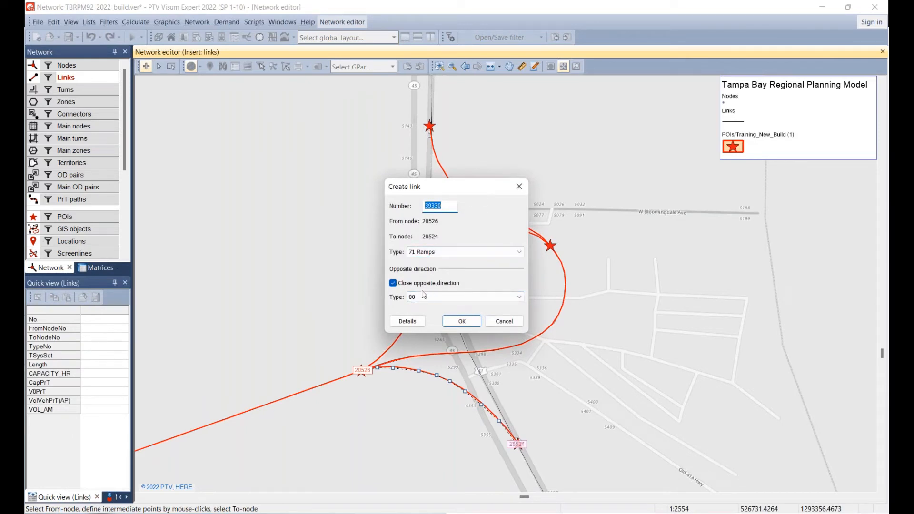
Set the southern ramp's AREA_TYPE to 31 and FACL_TYPE to 23, and create the link.
left_click(412, 326)
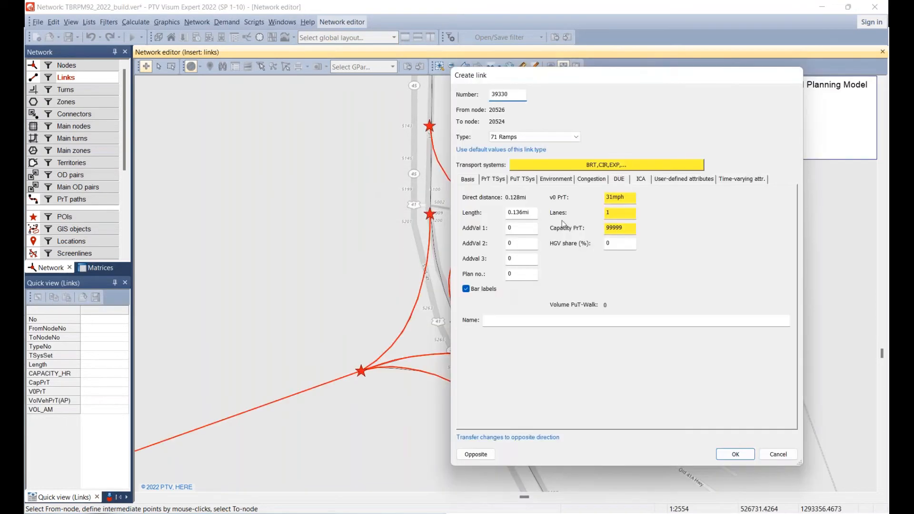
left_click(665, 181)
left_click(514, 217)
type("31")
left_click(516, 325)
type("23")
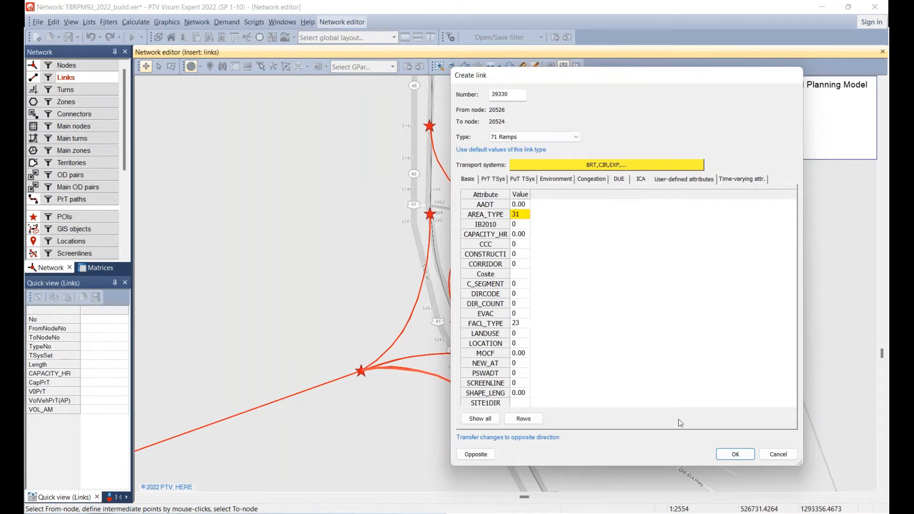
left_click(734, 456)
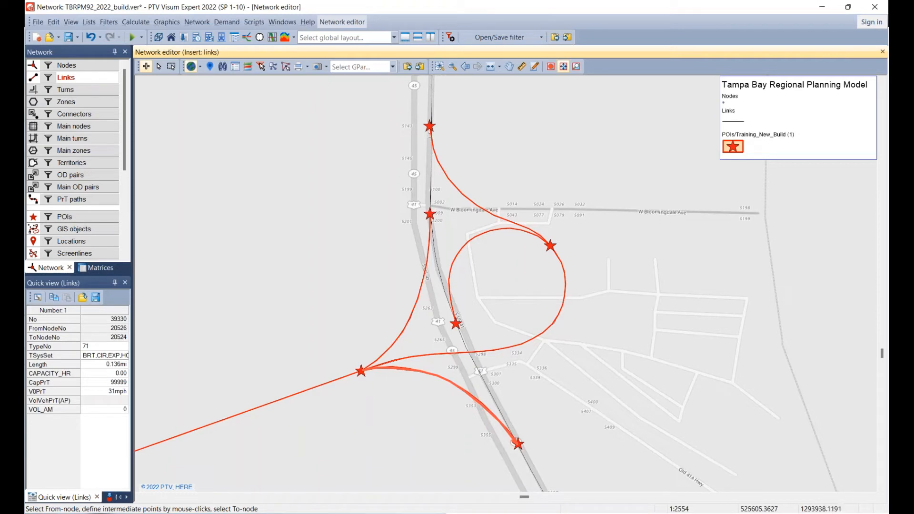
Hide the POIs to inspect the direction and attributes of the new ramp links, and show the POIs again.
left_click(34, 217)
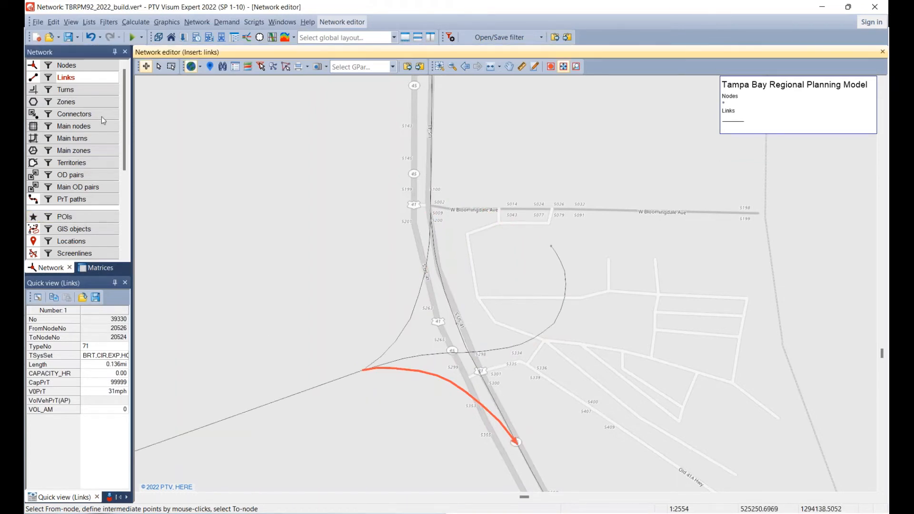
left_click(159, 67)
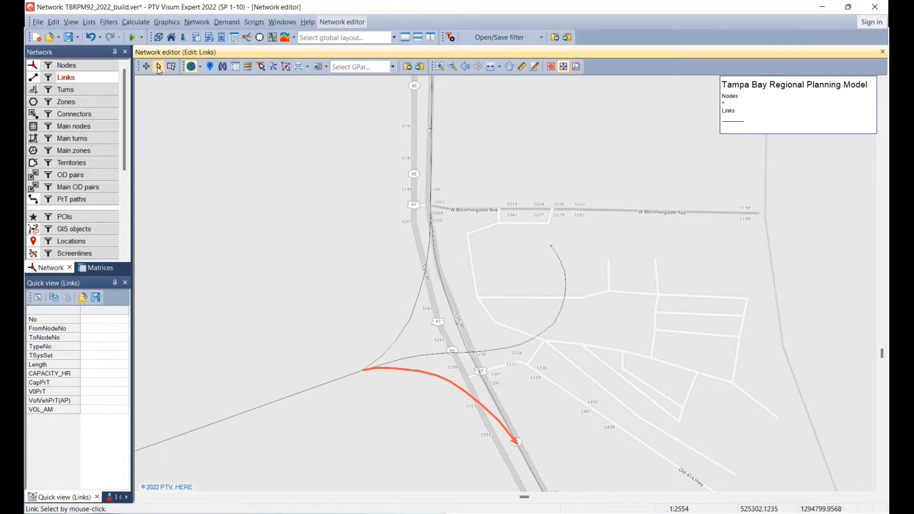
left_click(419, 373)
left_click(539, 337)
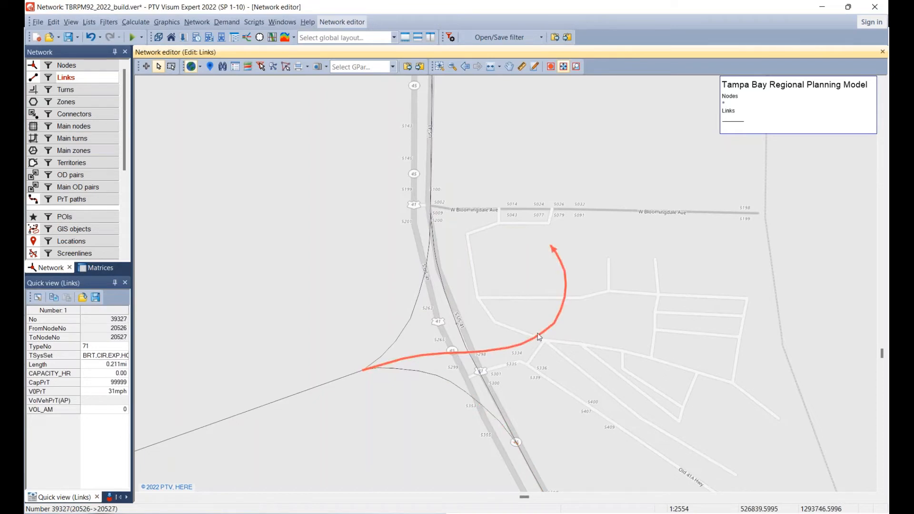
left_click(412, 325)
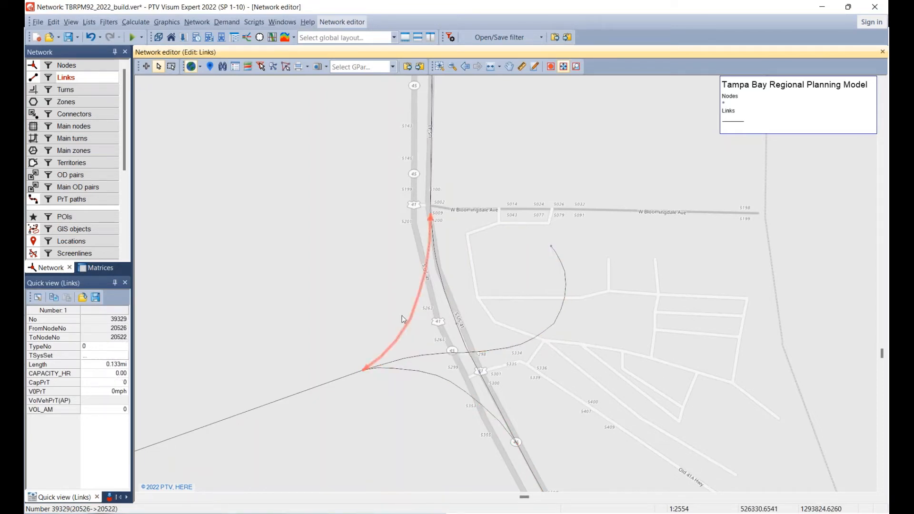
left_click(300, 332)
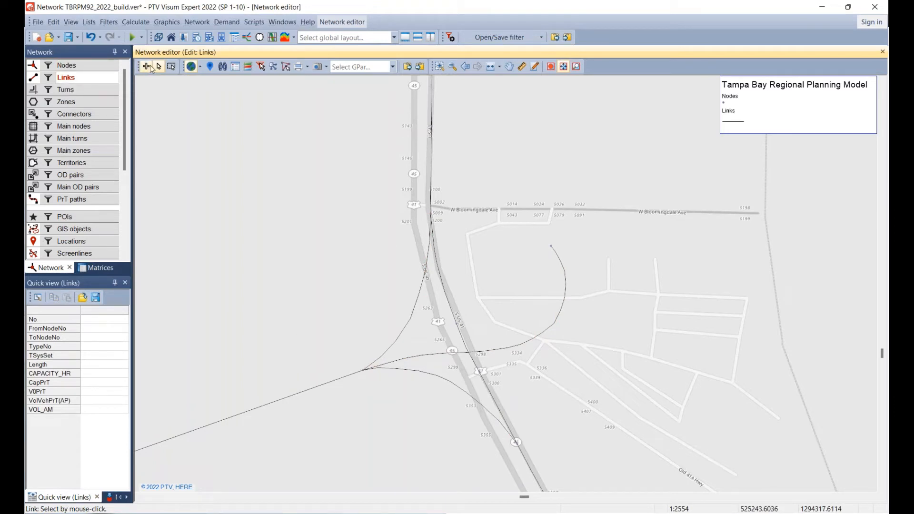
left_click(33, 217)
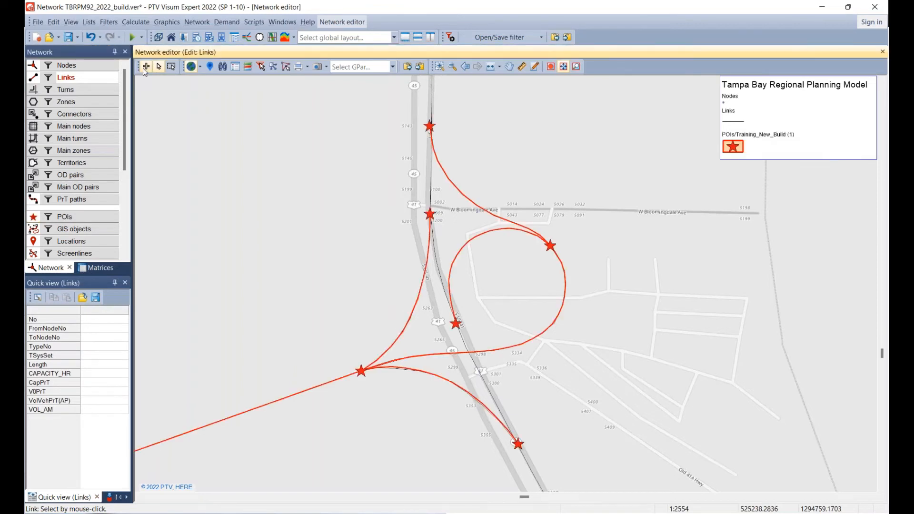
Trace a new link along the POI curve from the loop's northeastern node to the northernmost US 41 star.
left_click(143, 68)
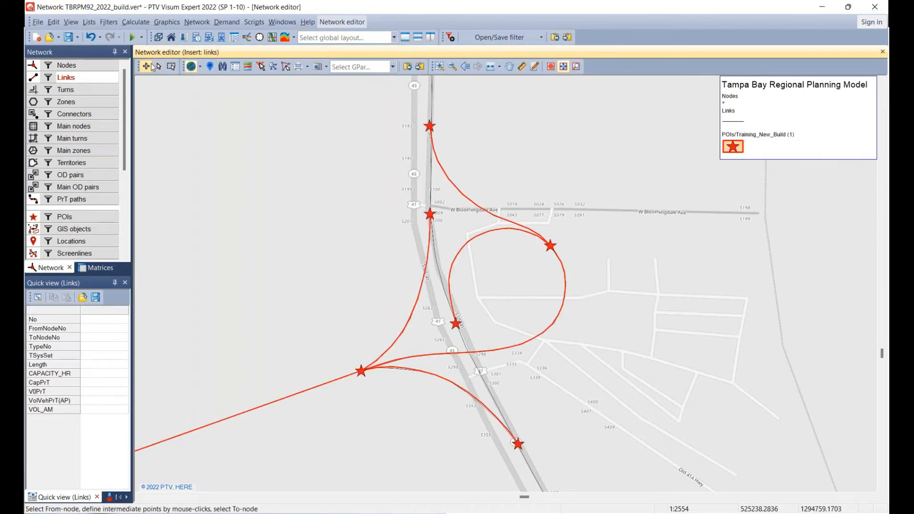
left_click(547, 243)
left_click(541, 235)
left_click(523, 226)
left_click(493, 213)
left_click(466, 196)
left_click(448, 177)
left_click(437, 160)
left_click(432, 145)
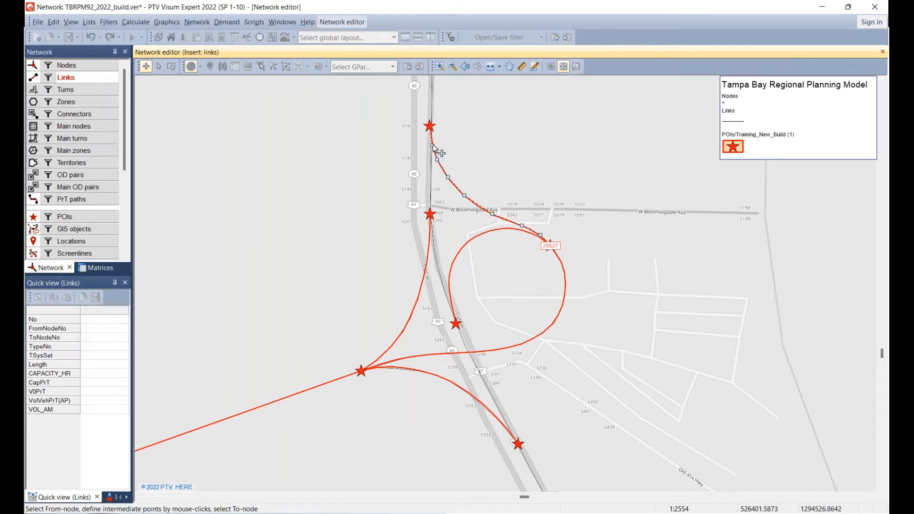
left_click(430, 127)
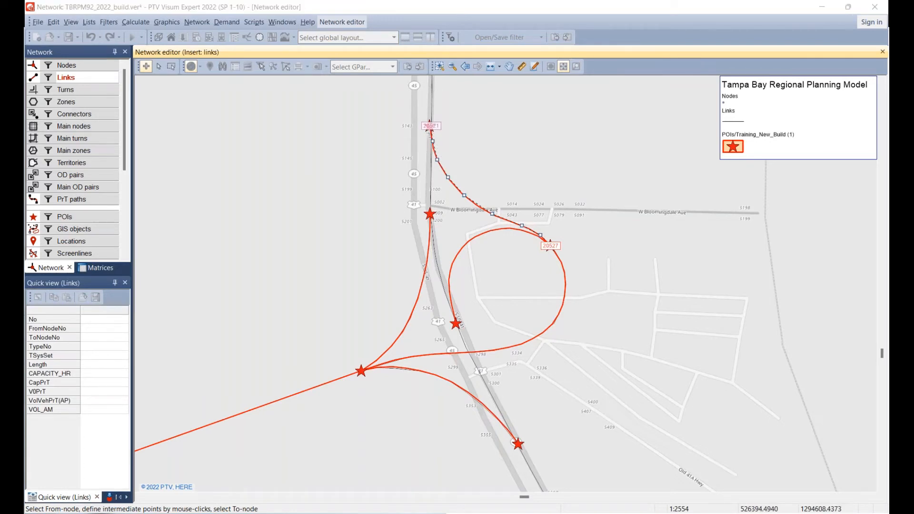
Set the northern ramp's AREA_TYPE to 31, enter its FACL_TYPE, and create the link.
left_click(402, 322)
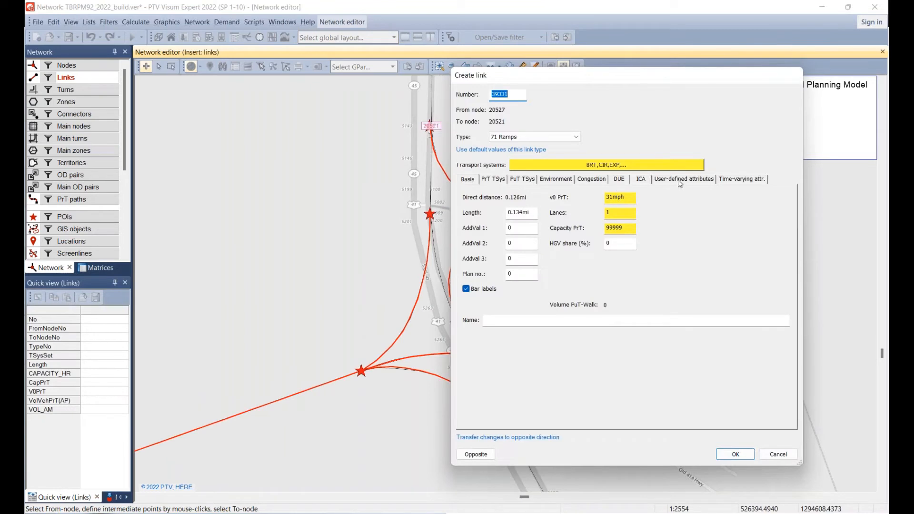
left_click(680, 181)
left_click(519, 215)
type("31")
left_click(516, 326)
type("2")
left_click(731, 455)
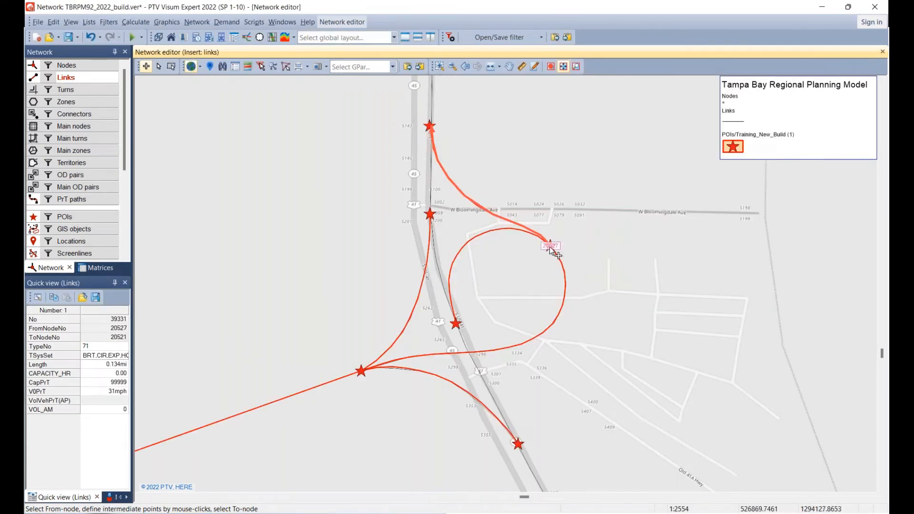
Trace a new link counterclockwise along the POI loop from its northeastern node to the US 41 star inside the interchange.
left_click(549, 247)
left_click(514, 230)
left_click(489, 230)
left_click(469, 241)
left_click(457, 253)
left_click(451, 261)
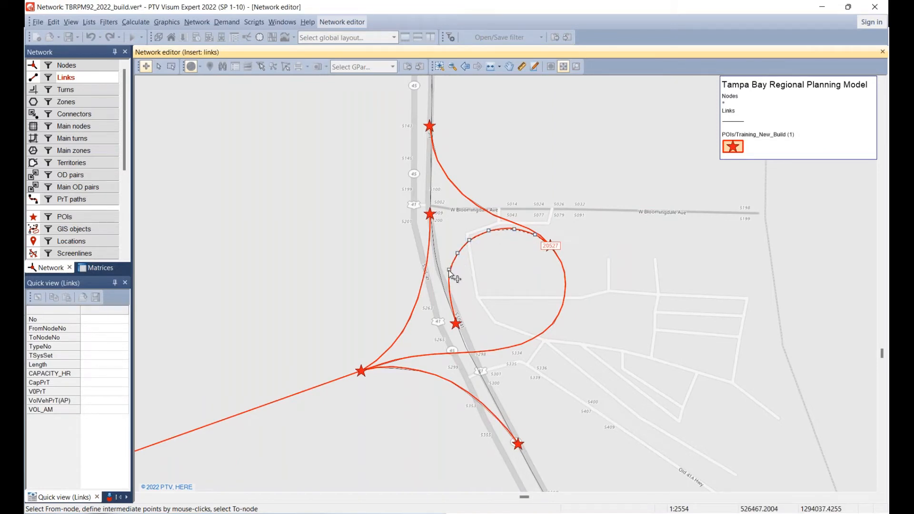
left_click(449, 291)
left_click(453, 303)
left_click(457, 324)
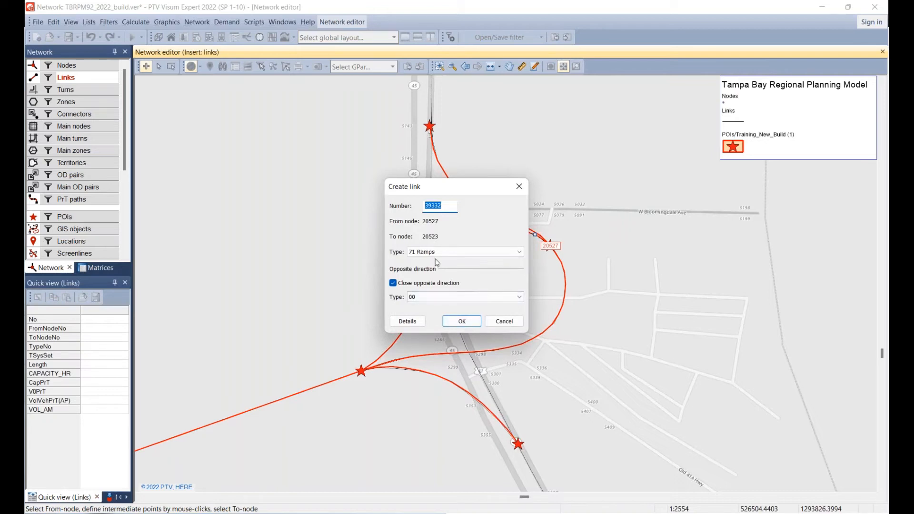
Set the new loop link's type to 00, keep its opposite direction open, and assign that opposite direction type 71 Ramps.
left_click(393, 283)
left_click(442, 255)
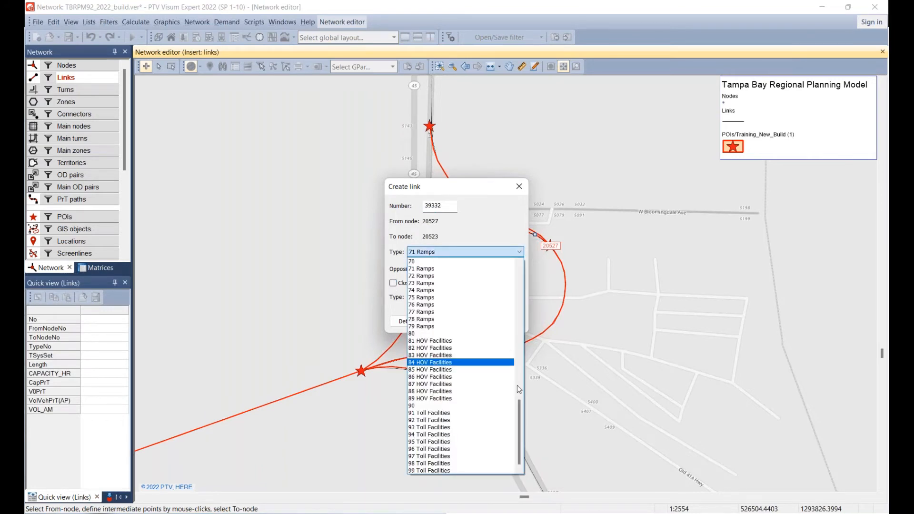
left_click_drag(519, 431, 520, 309)
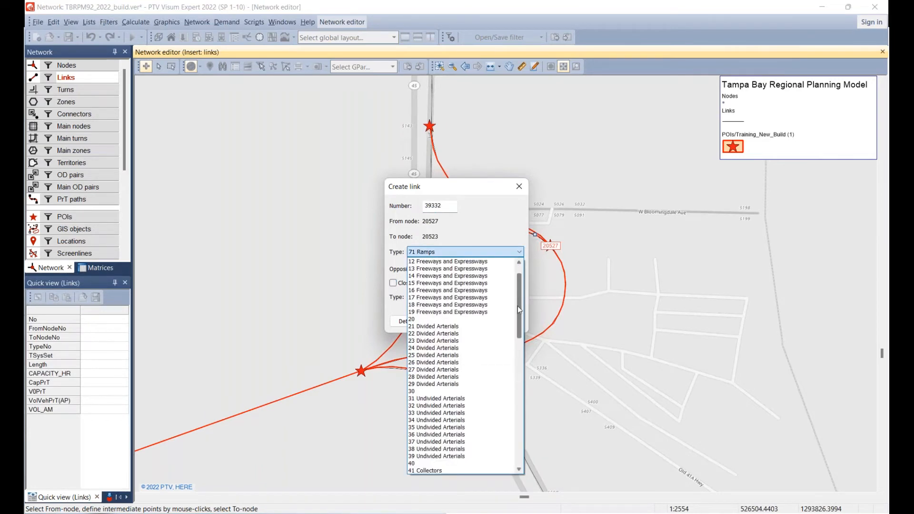
scroll(443, 286, "up", 2)
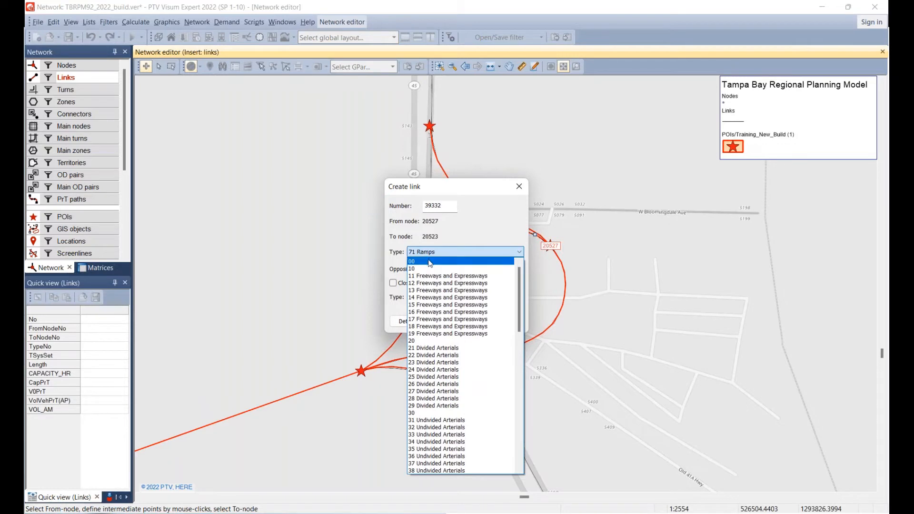
left_click(430, 262)
left_click(519, 297)
left_click_drag(519, 347, 519, 476)
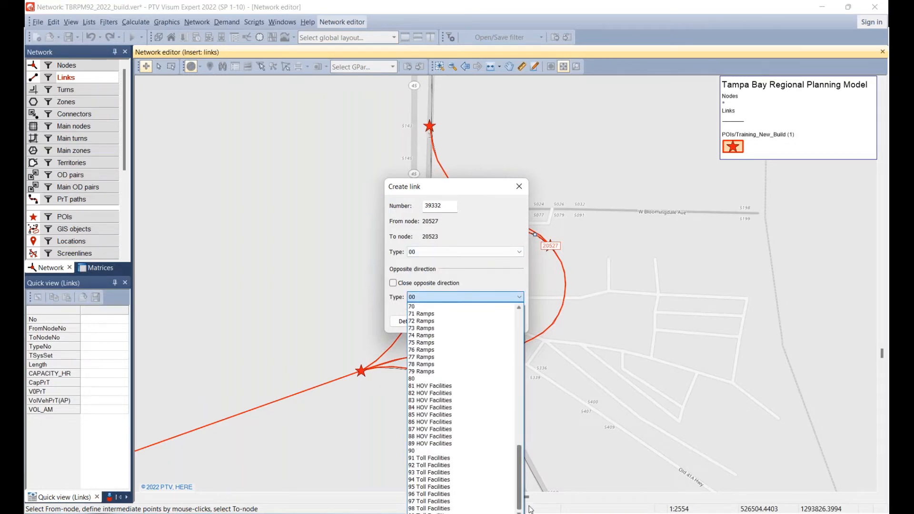
left_click(424, 314)
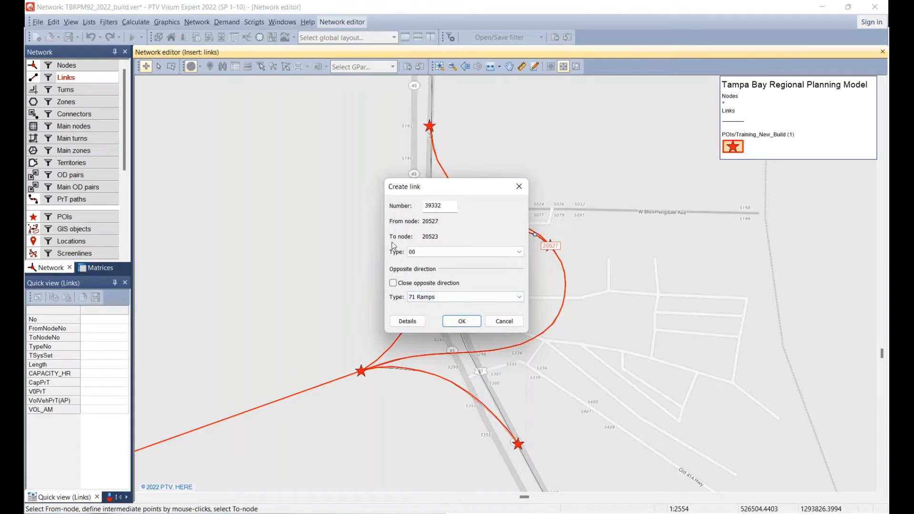
In the link's details, set AREA_TYPE to 31 and enter the FACL_TYPE for the direction from node 20523 to 20527.
left_click(412, 324)
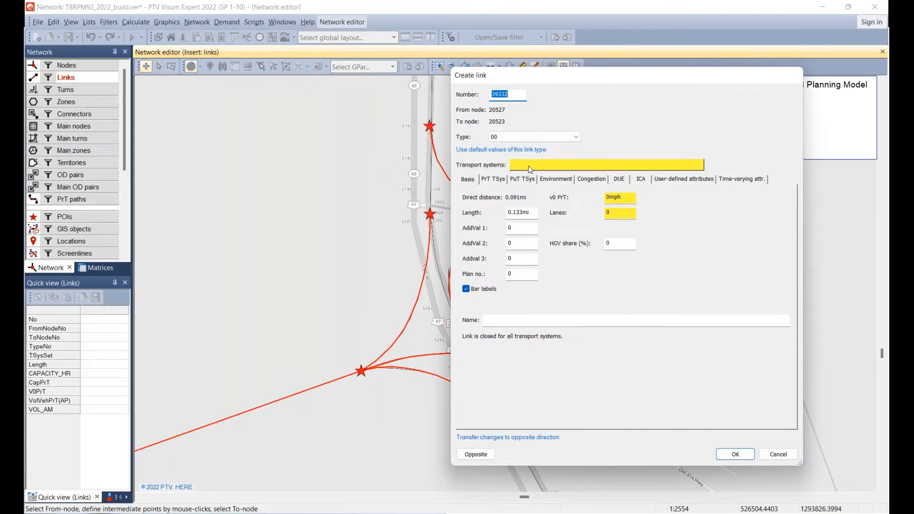
left_click(487, 452)
left_click_drag(581, 79, 203, 82)
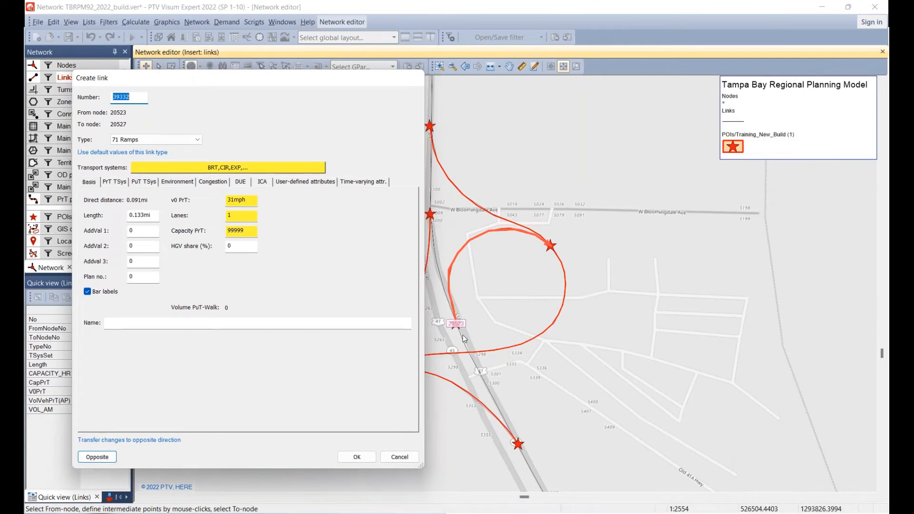
left_click(97, 458)
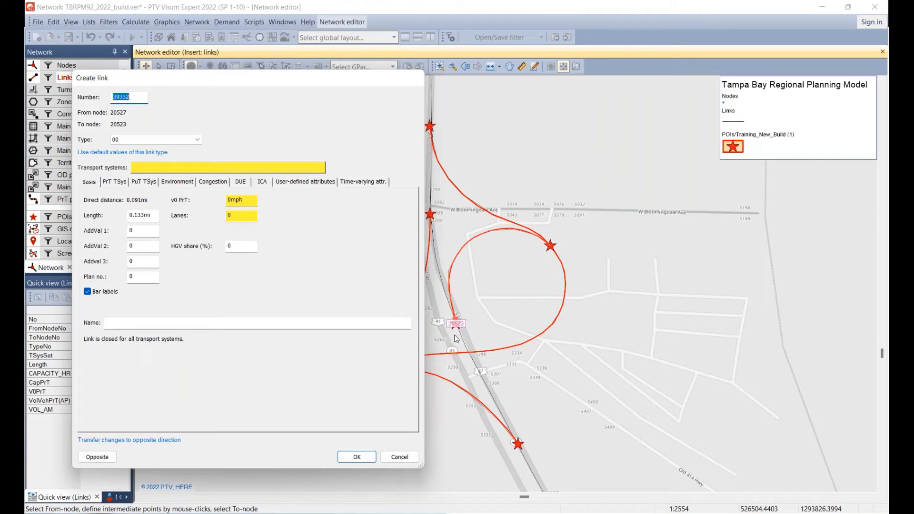
left_click(98, 458)
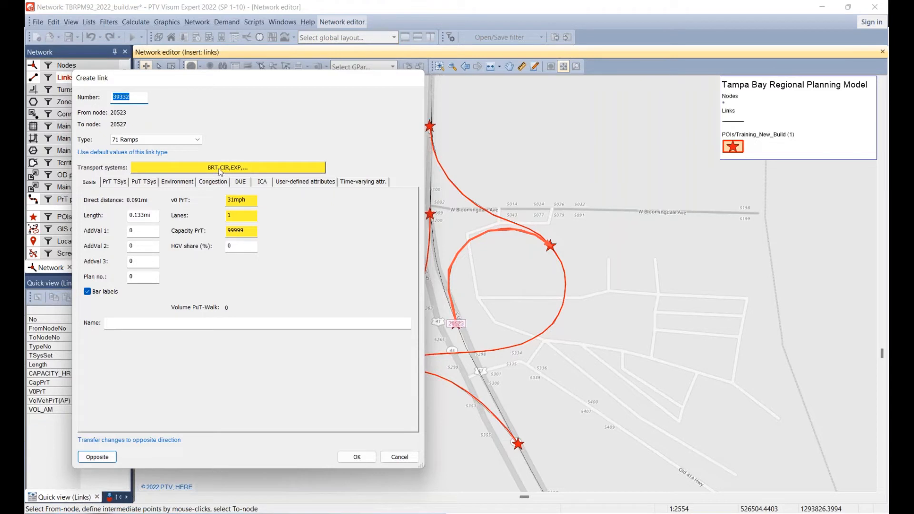
left_click(308, 182)
left_click(147, 219)
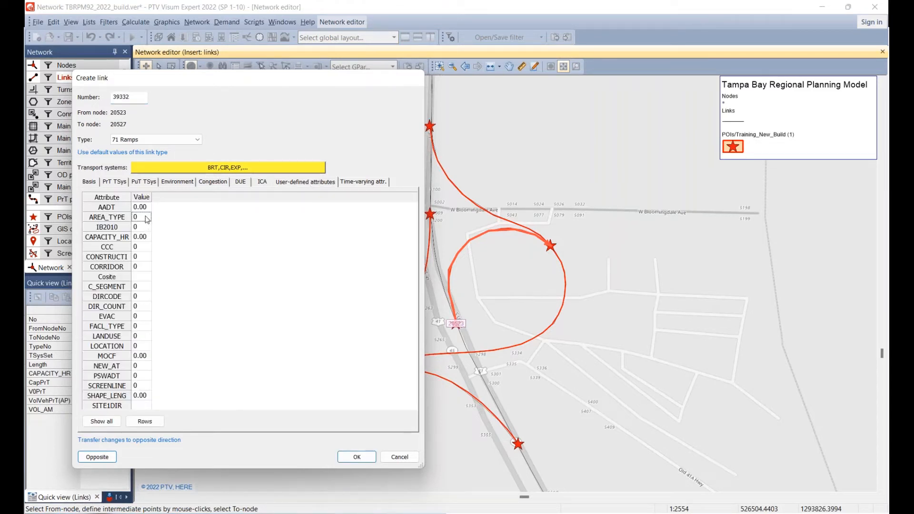
type("31")
left_click(141, 328)
Assign all transport systems, from BRT Bus Rapid Transit through Walk to Transit, to the direction from node 20527 to 20523.
left_click(97, 457)
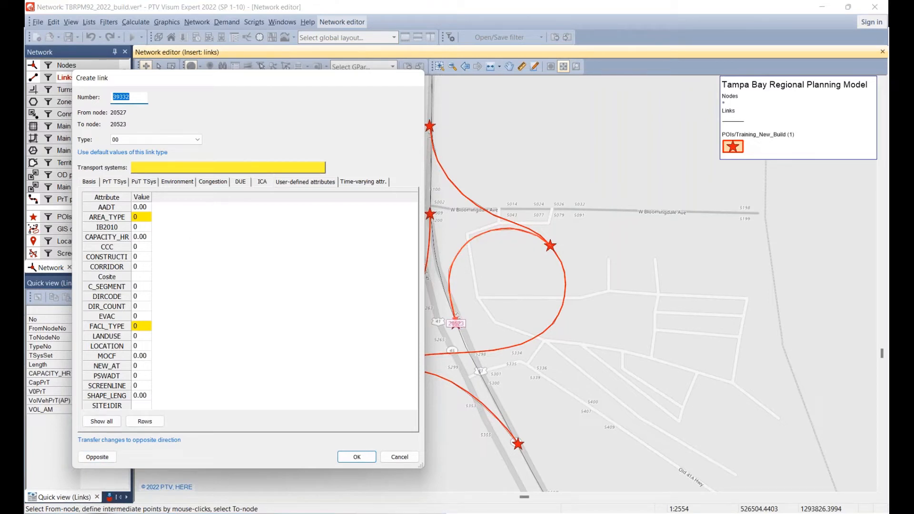
left_click(94, 183)
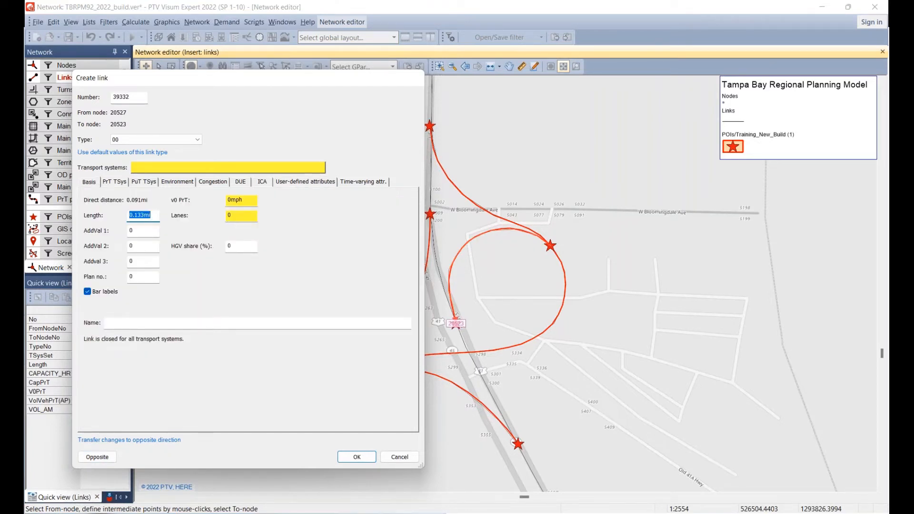
left_click(176, 167)
left_click_drag(202, 222, 210, 286)
left_click(235, 330)
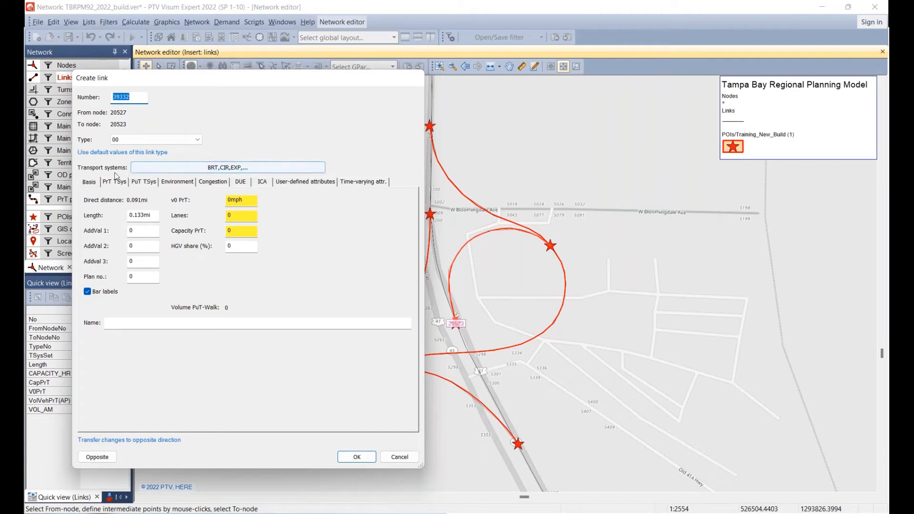
Remove every transport system from the direction from node 20527 to 20523 and create the loop ramp link.
left_click(146, 172)
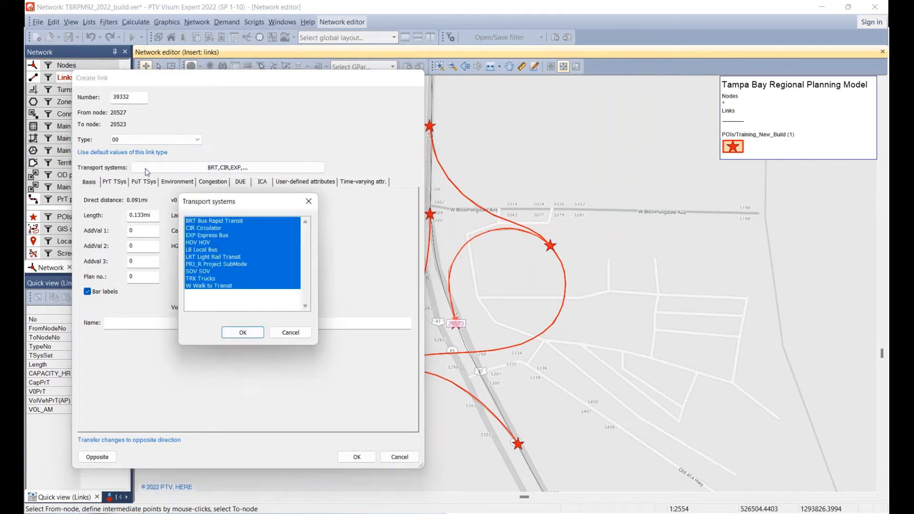
left_click(202, 221, "ctrl")
left_click(202, 229, "ctrl")
left_click(202, 235, "ctrl")
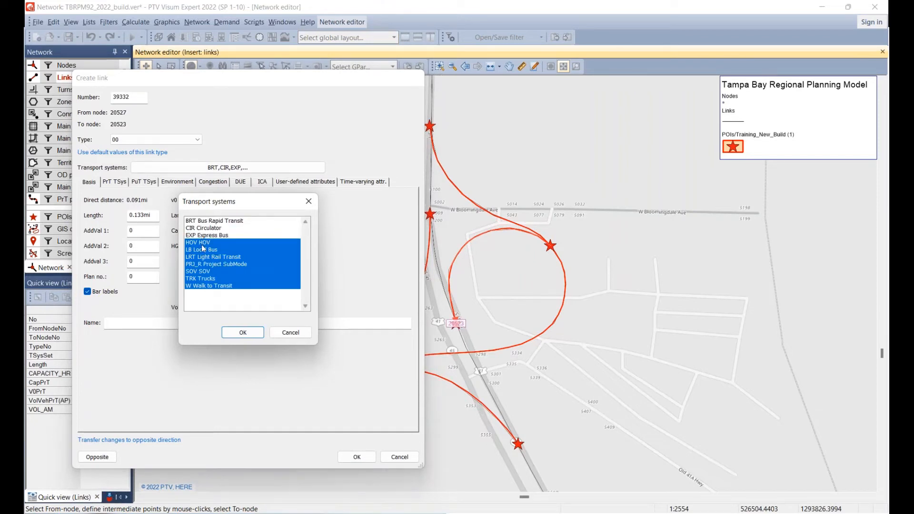
left_click(202, 242, "ctrl")
left_click(203, 249, "ctrl")
left_click(205, 257, "ctrl")
left_click(205, 263, "ctrl")
left_click(206, 271, "ctrl")
left_click(205, 280, "ctrl")
left_click(207, 287, "ctrl")
left_click(208, 286, "ctrl")
left_click(208, 286, "ctrl")
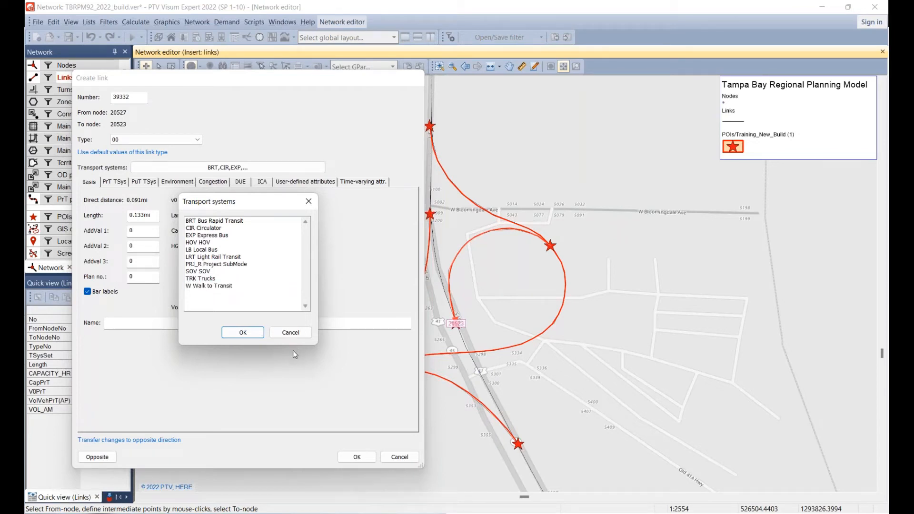
left_click(237, 333)
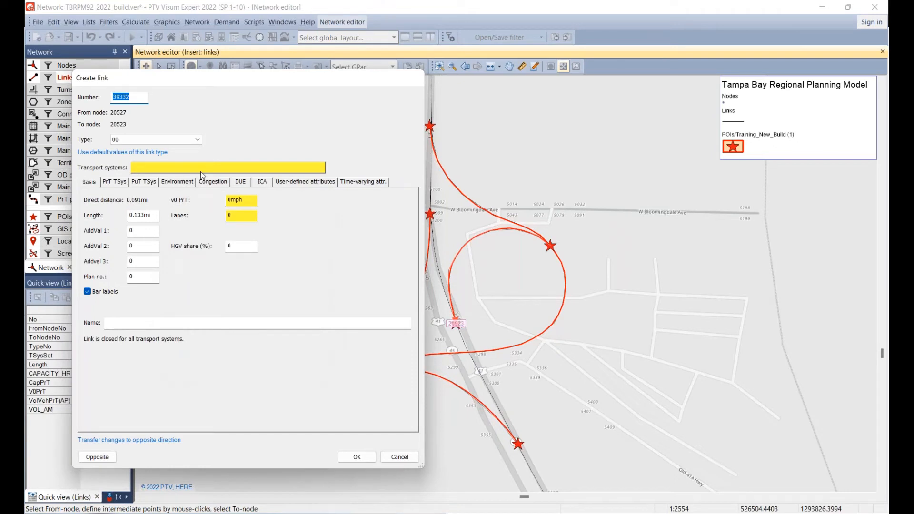
left_click(97, 458)
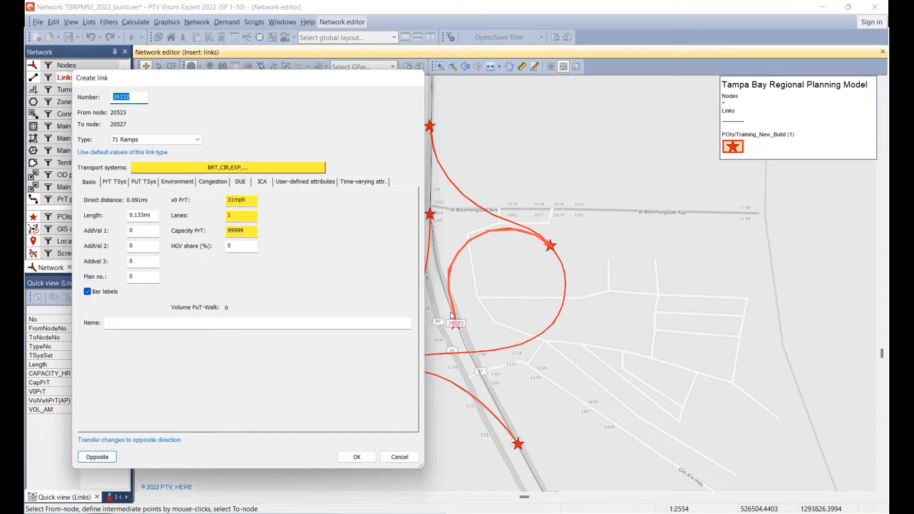
left_click(368, 462)
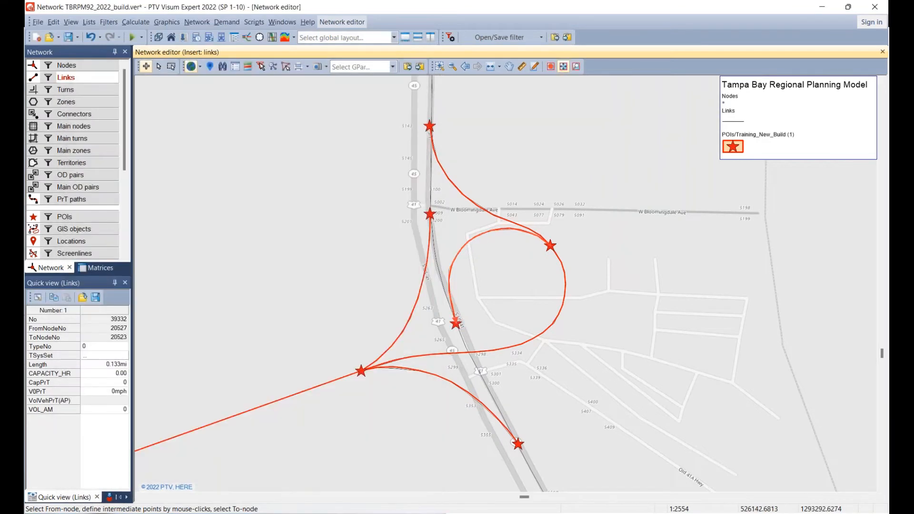
Select the northern ramp link to check its attributes, deselect it, and hide the POIs to inspect the interchange links.
left_click(158, 66)
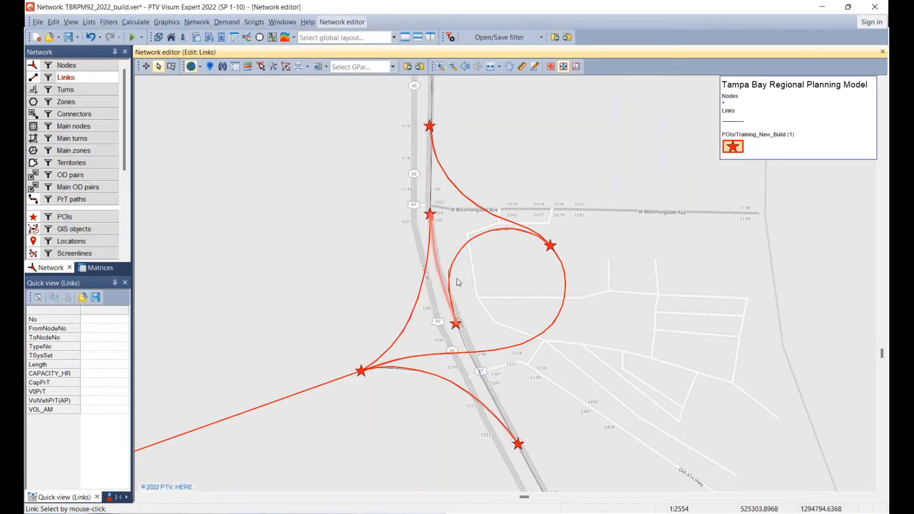
left_click(469, 240)
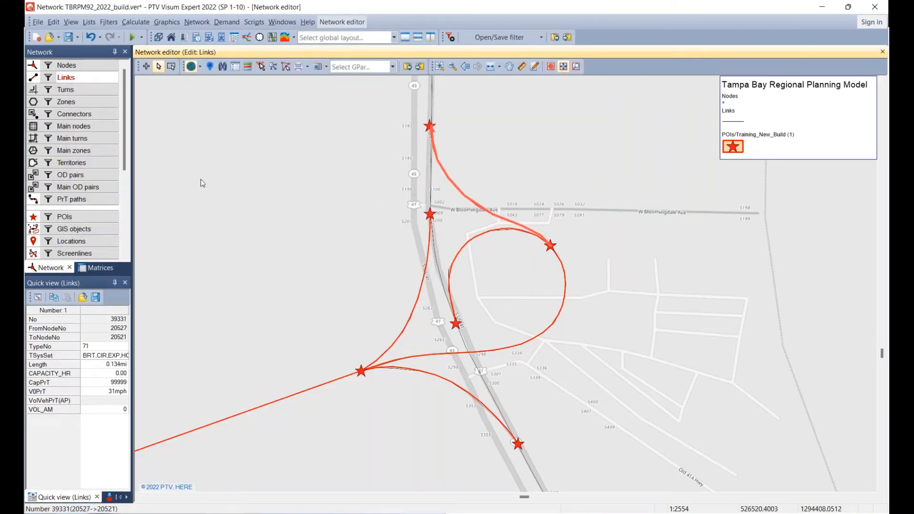
left_click(265, 200)
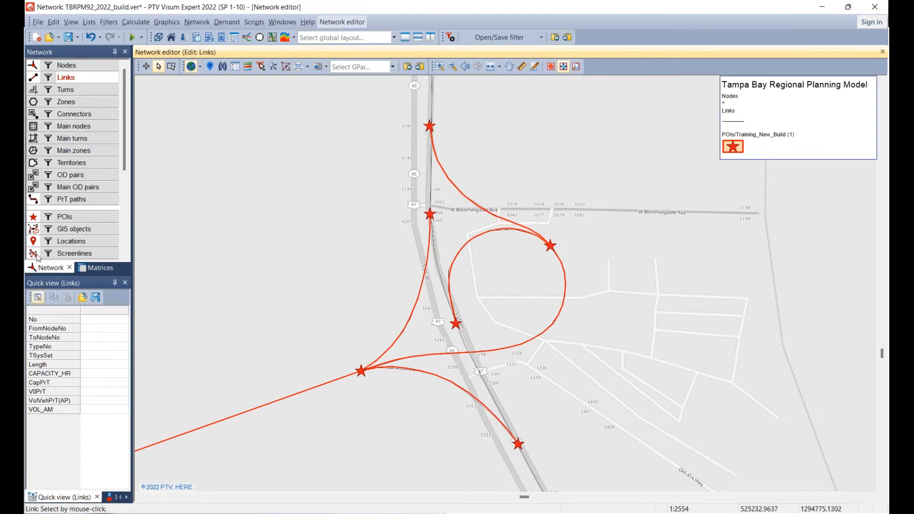
left_click(33, 217)
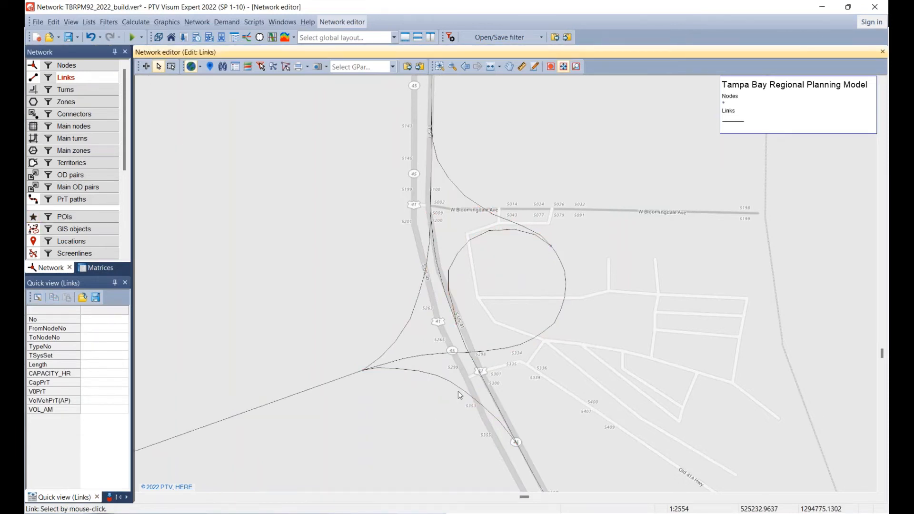
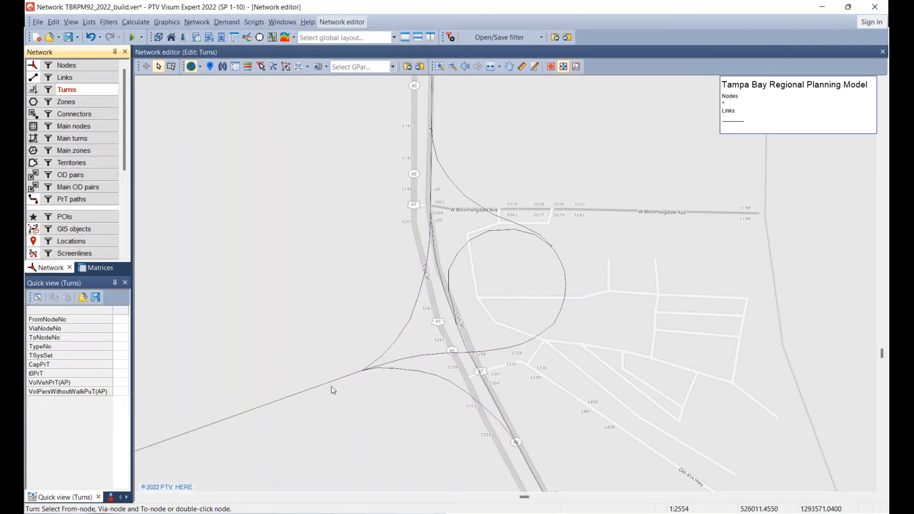
Select the turn from the bridge link to the western ramp up to US 41 and widen the quick view to show its attributes.
left_click(332, 387)
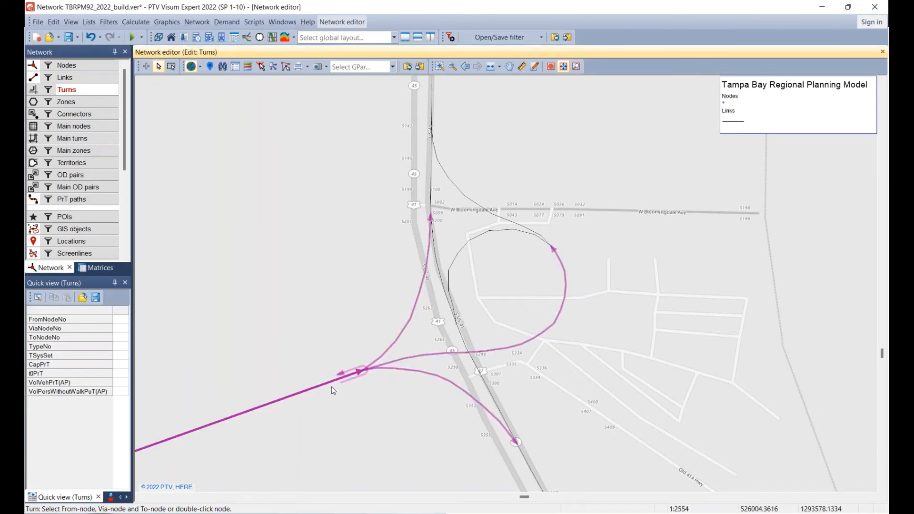
left_click(405, 335)
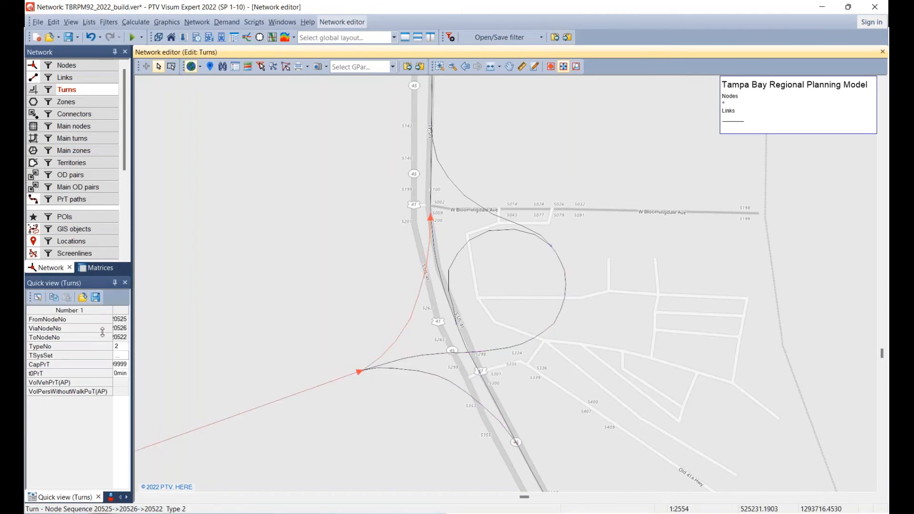
left_click_drag(112, 310, 252, 295)
left_click(441, 367)
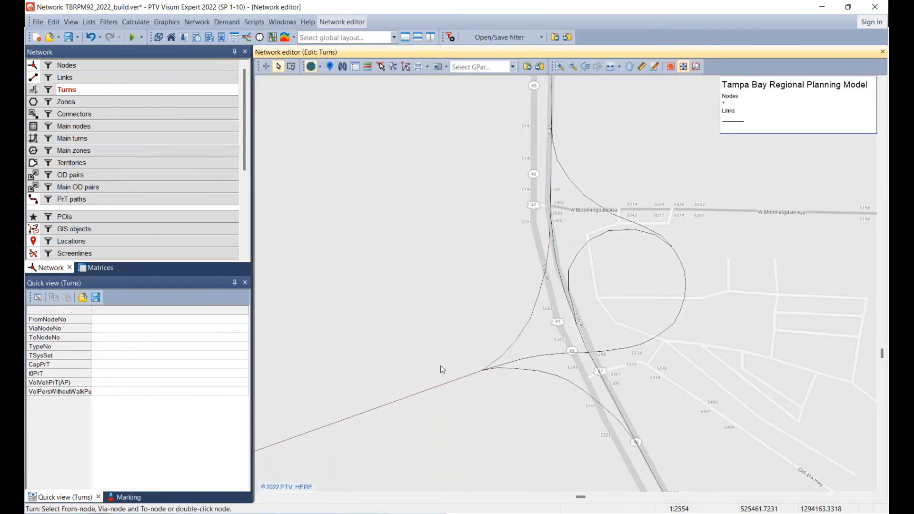
Check the transport systems assigned to the turn from node 20525 via 20526 to 20522.
left_click(464, 382)
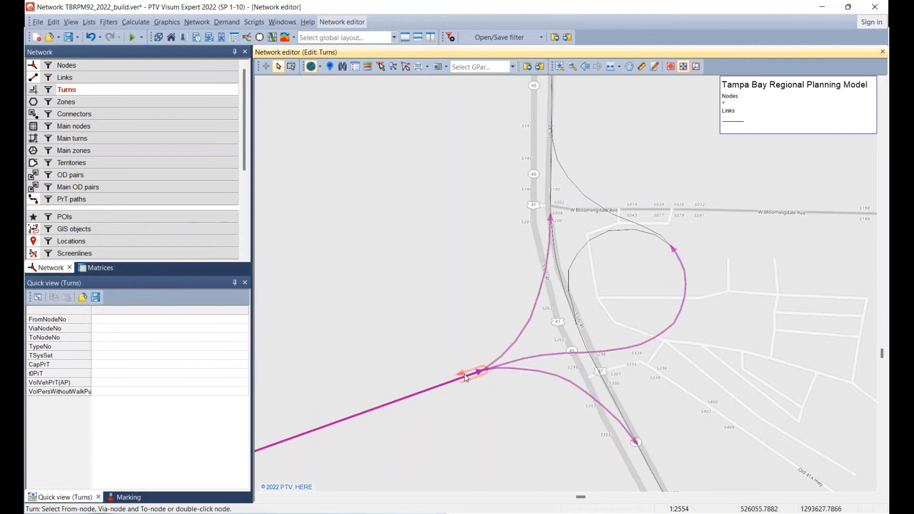
left_click(527, 330)
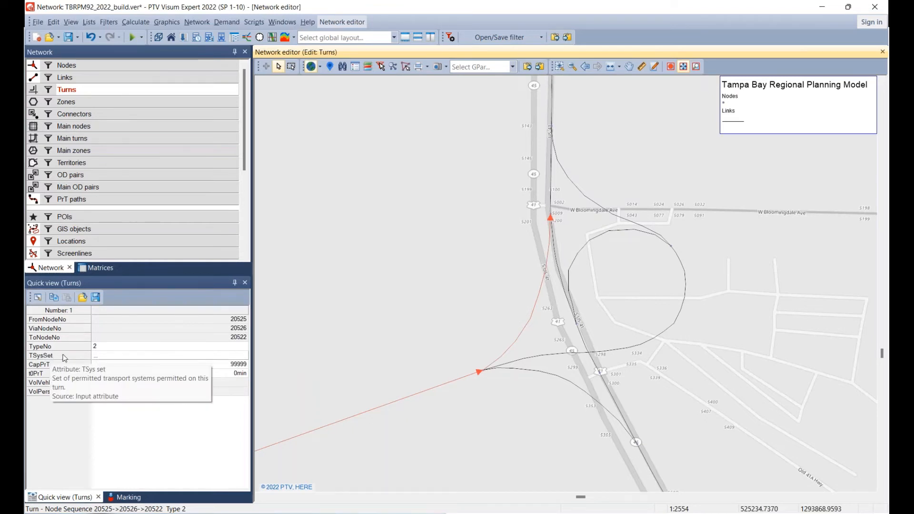
left_click(104, 360)
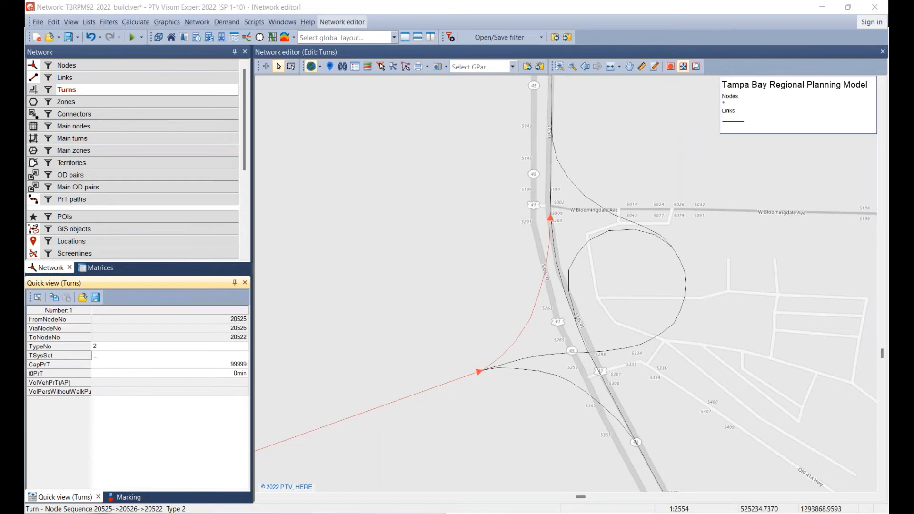
left_click_drag(673, 318, 355, 183)
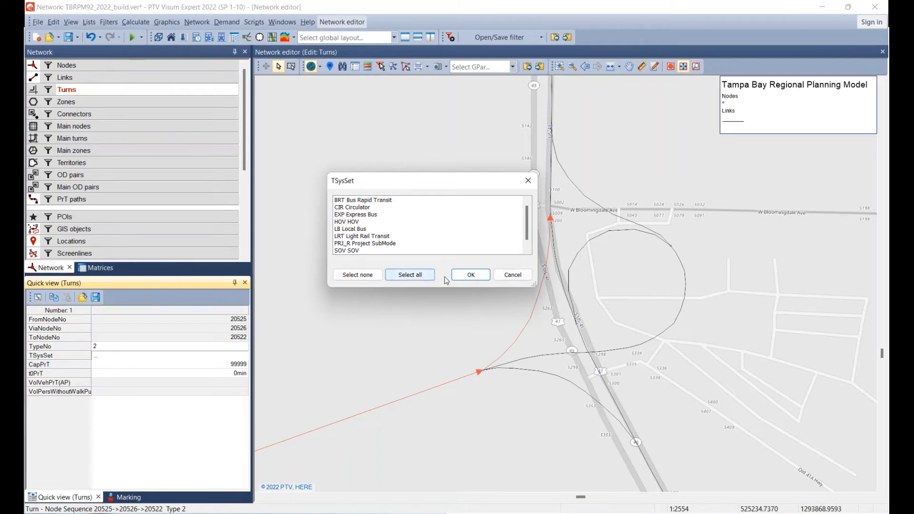
left_click(471, 275)
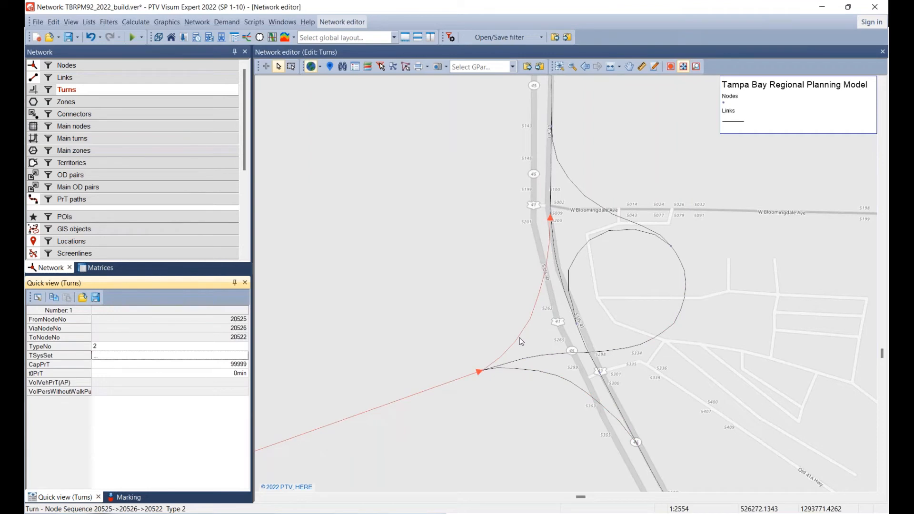
Remove all transport systems from the bridge link's U-turn, from node 20525 via 20526 back to 20525.
left_click(355, 350)
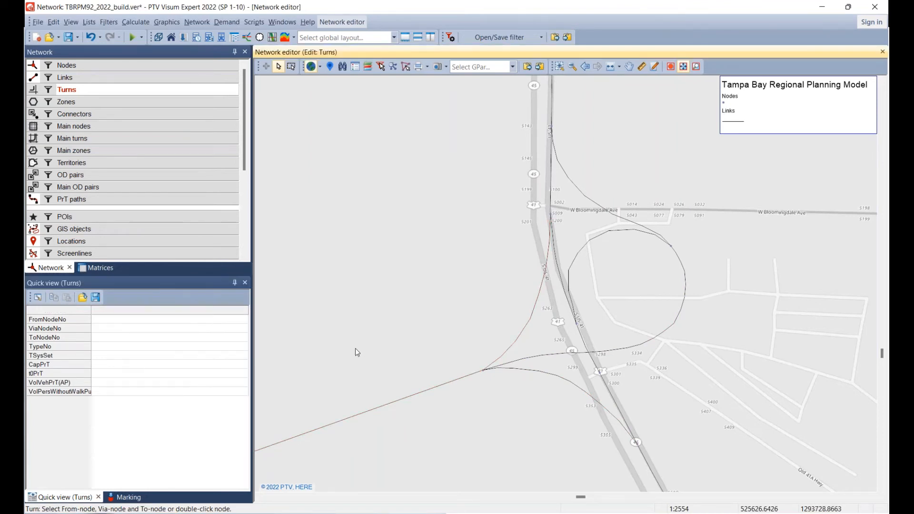
left_click(455, 376)
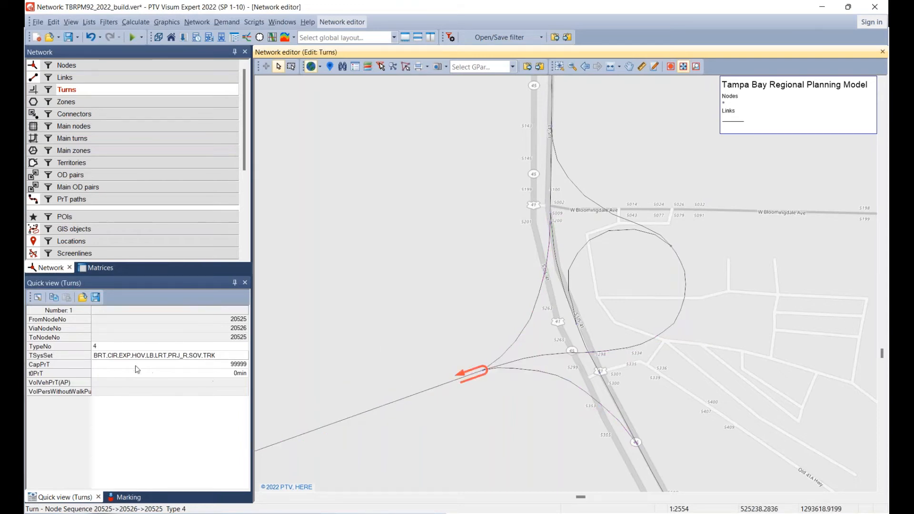
mouse_move(60, 359)
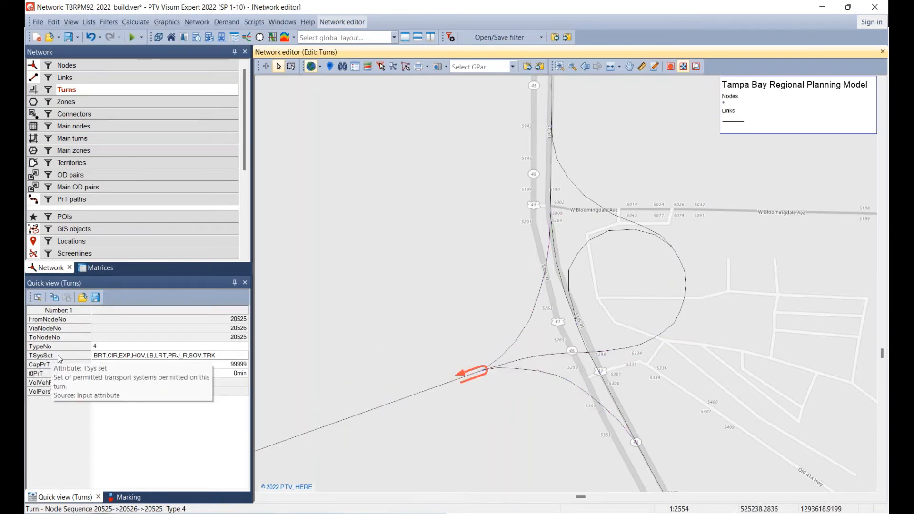
double_click(122, 358)
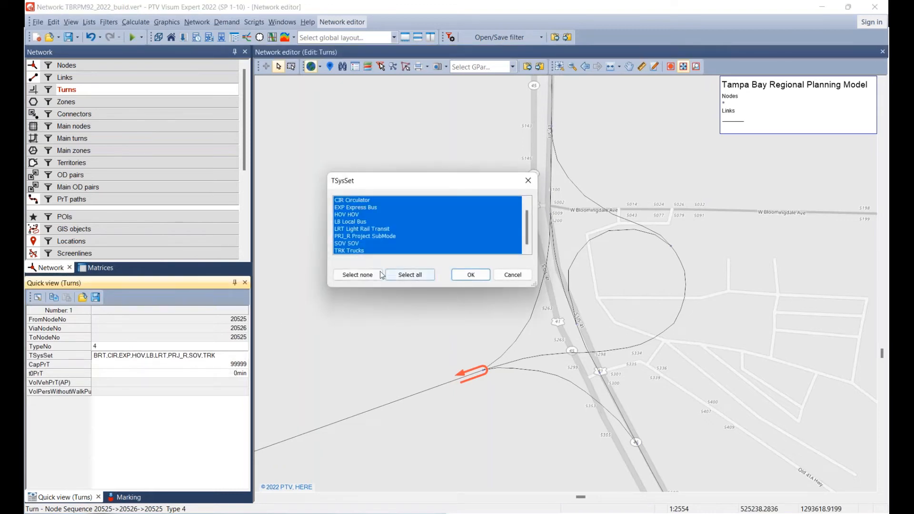
left_click(360, 276)
left_click(359, 276)
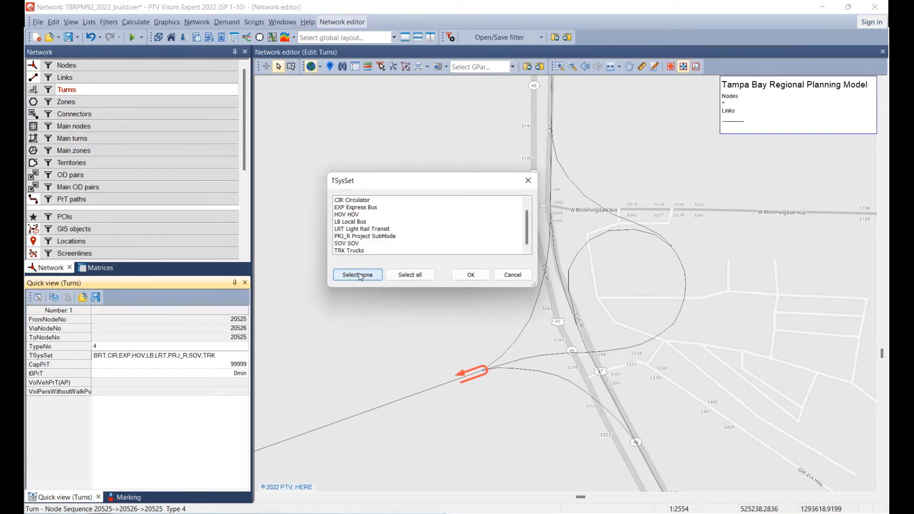
left_click(471, 275)
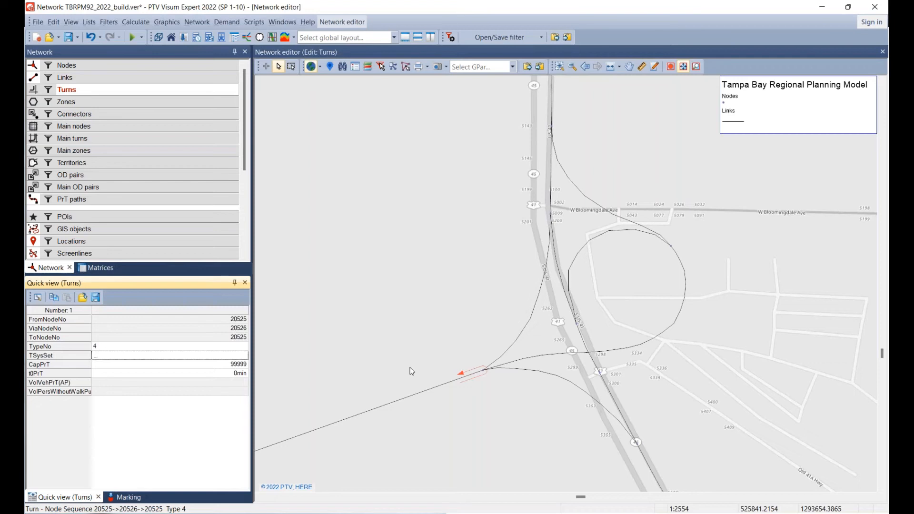
left_click(410, 326)
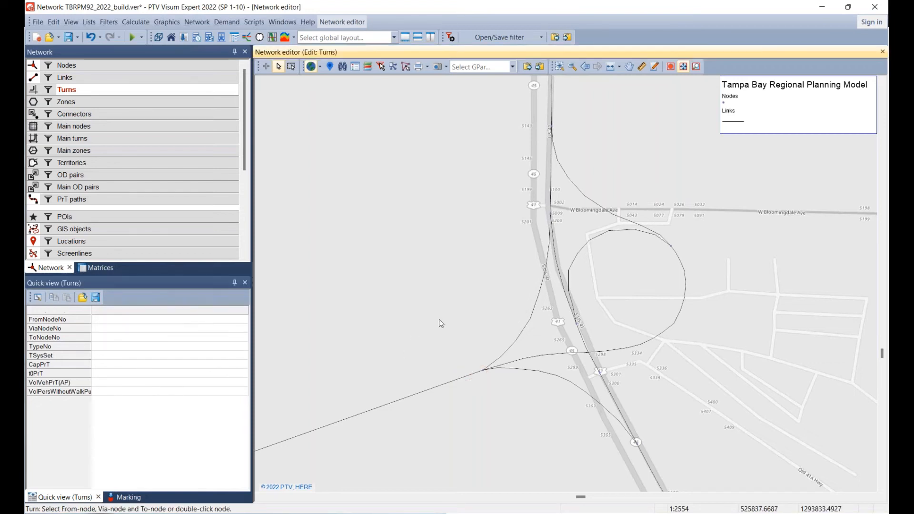
Remove all transport systems from the turn from node 20522 via 20526 to 20527 on the loop ramp.
left_click(511, 344)
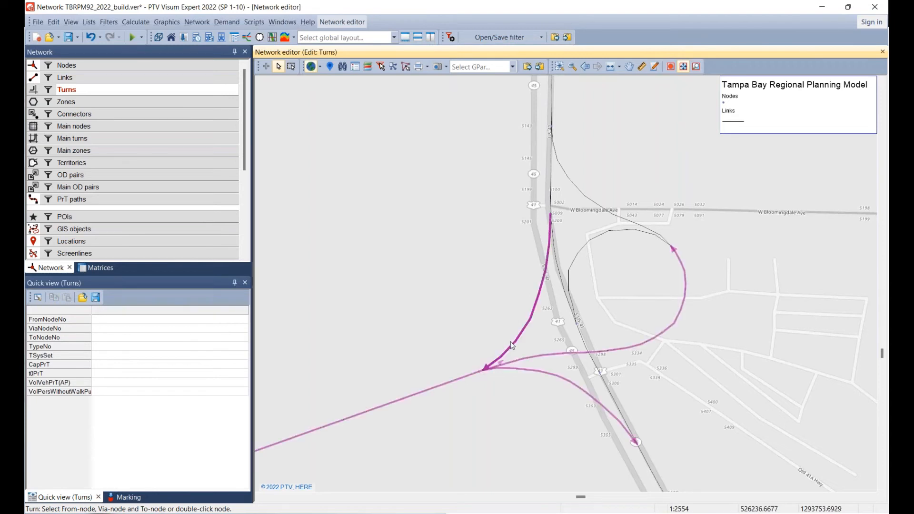
left_click(500, 301)
left_click(550, 358)
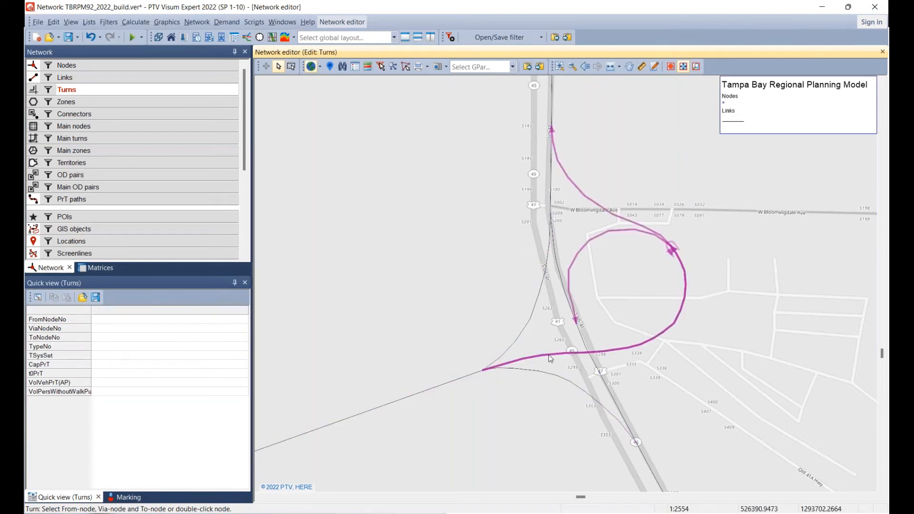
left_click(518, 334)
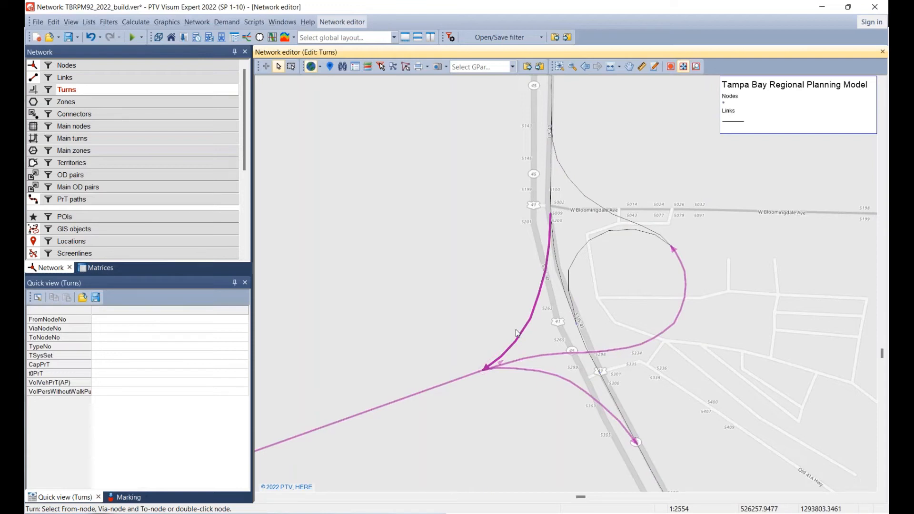
left_click(558, 362)
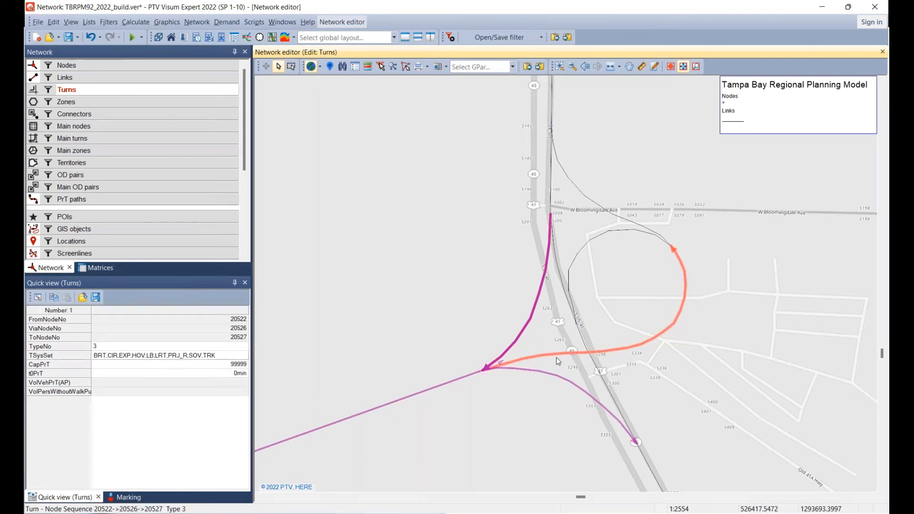
double_click(115, 358)
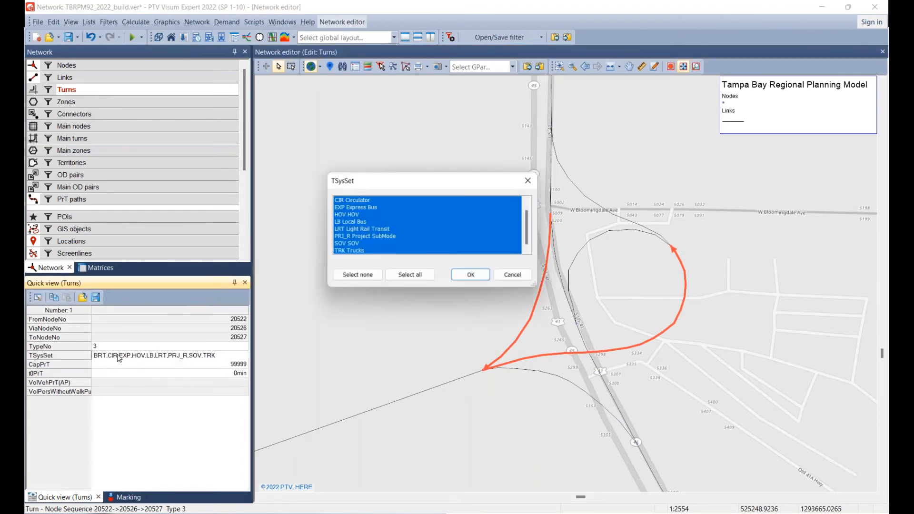
left_click(373, 276)
left_click(465, 278)
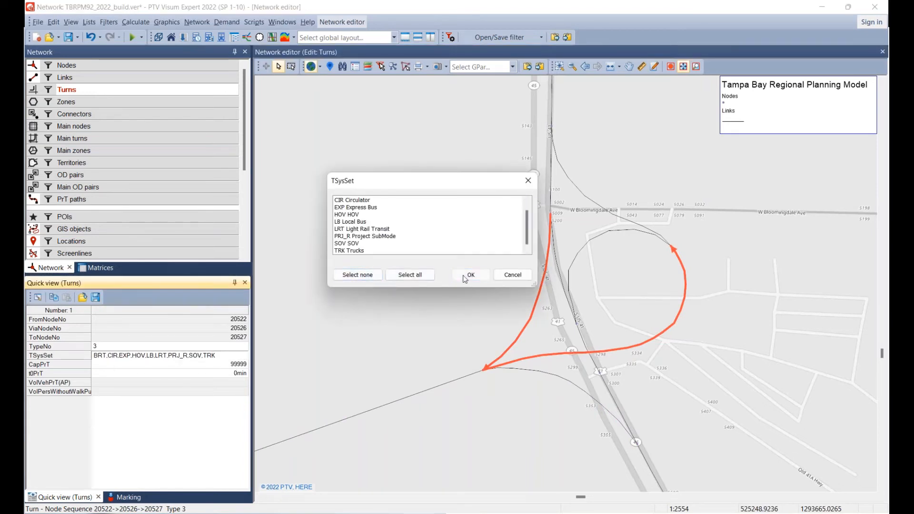
left_click(484, 293)
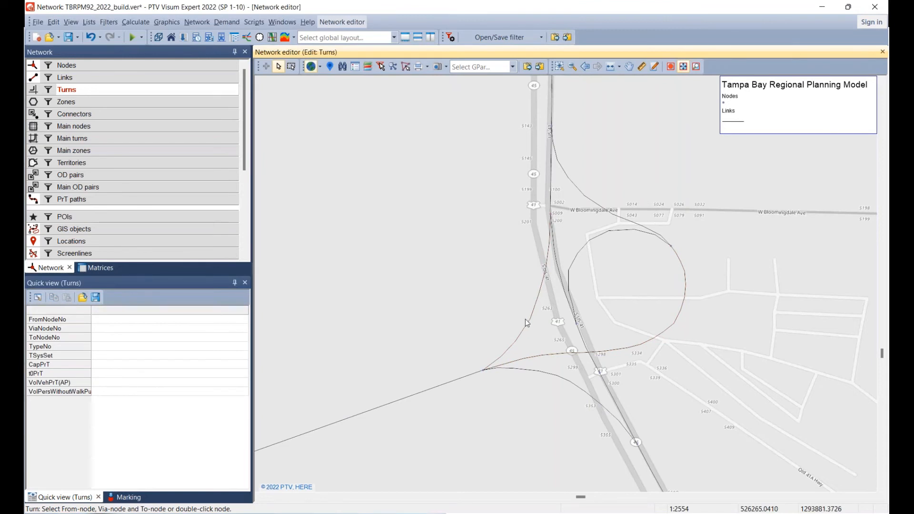
Remove all transport systems from the turn from node 20522 via 20526 to 20524 on the southern ramp.
left_click(526, 374)
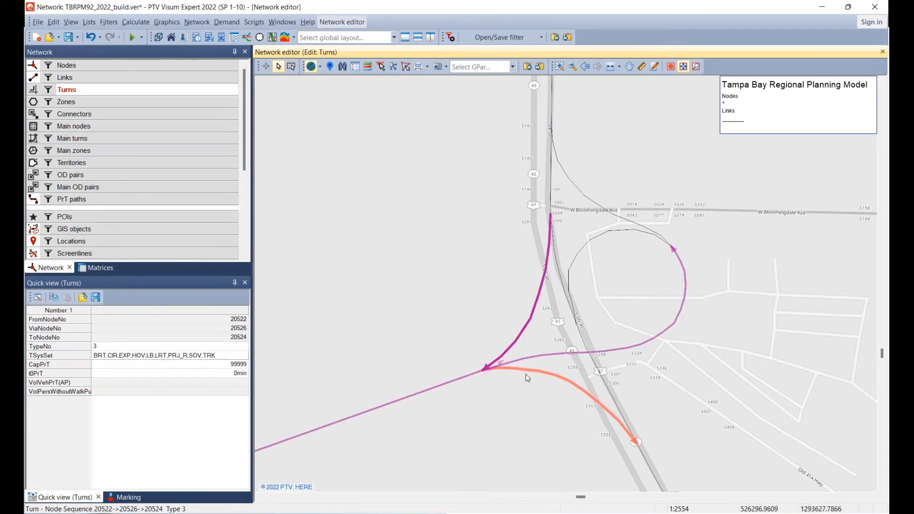
double_click(148, 359)
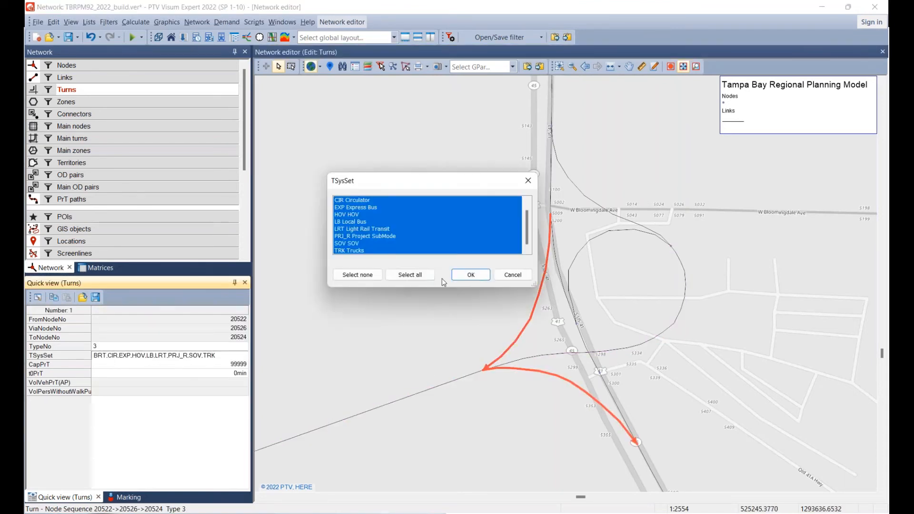
left_click(359, 275)
left_click(488, 277)
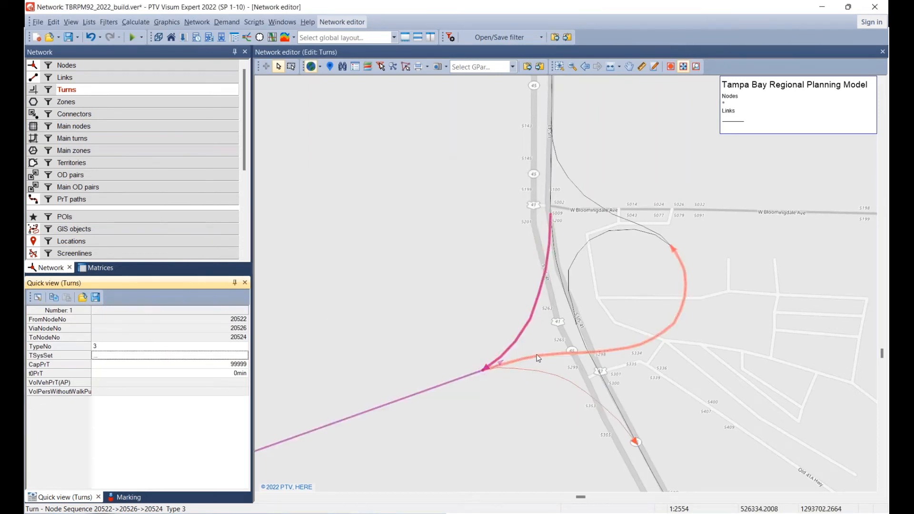
Remove all transport systems from the loop ramp's U-turn, from node 20527 via 20526 back to 20527.
left_click(570, 338)
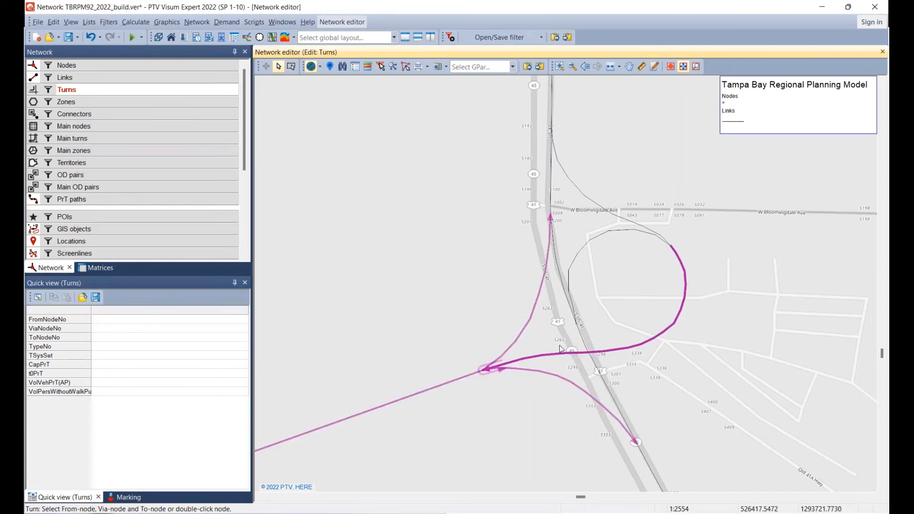
left_click(538, 364)
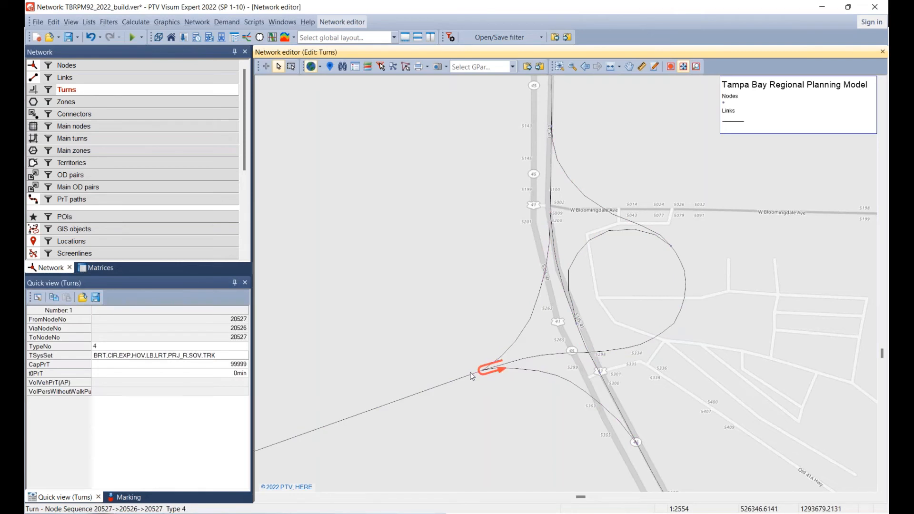
left_click(163, 357)
left_click(163, 359)
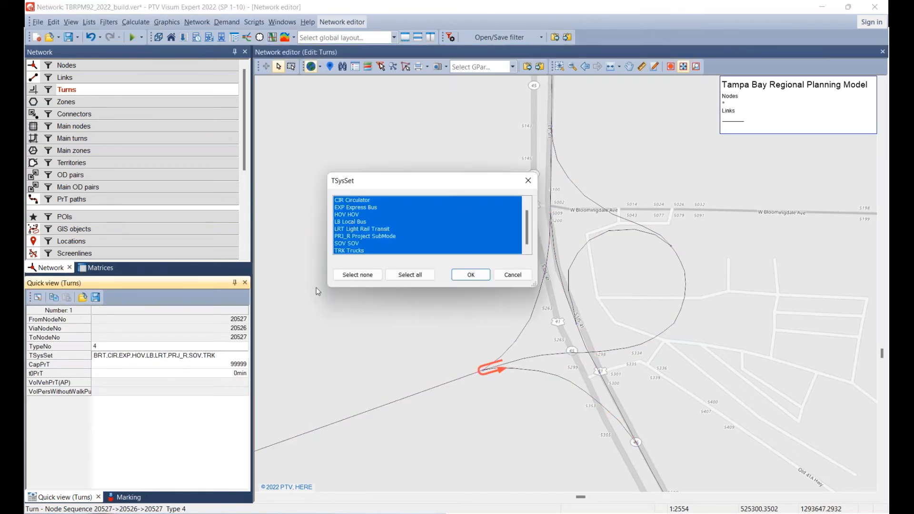
left_click(358, 275)
left_click(471, 275)
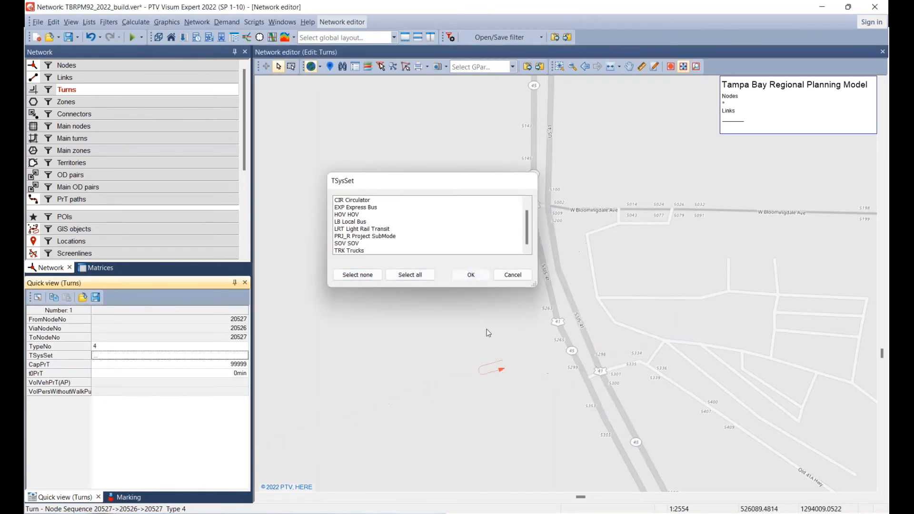
Check the transport systems of the turns from node 20525 via 20526 to nodes 20524, 20525 and 20527.
left_click(484, 377)
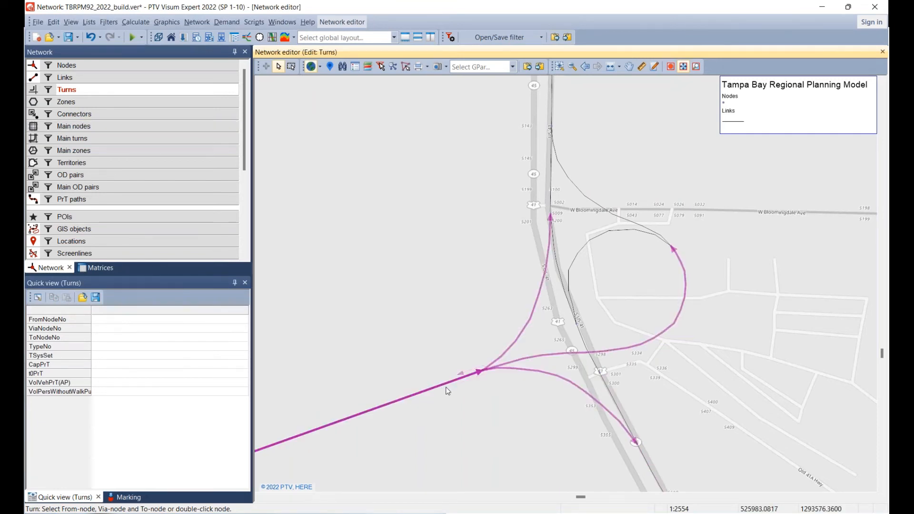
left_click(500, 379)
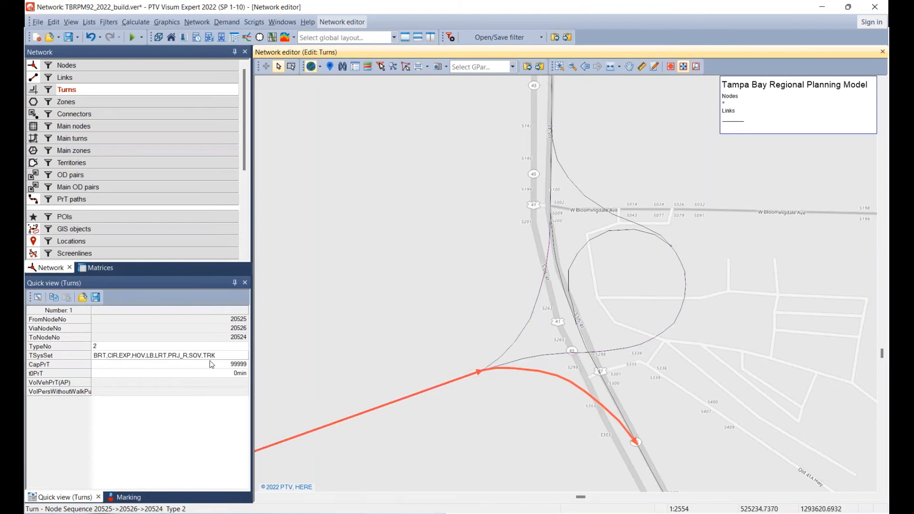
left_click(476, 379)
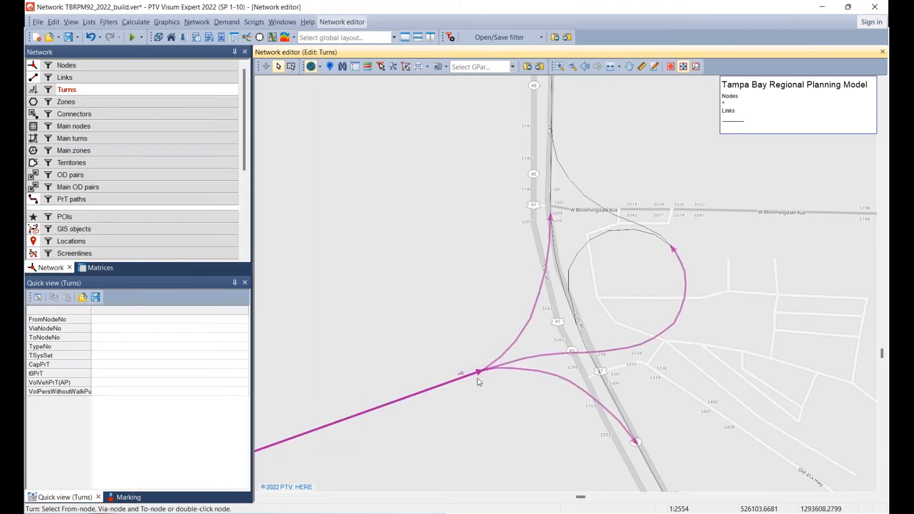
left_click(450, 384)
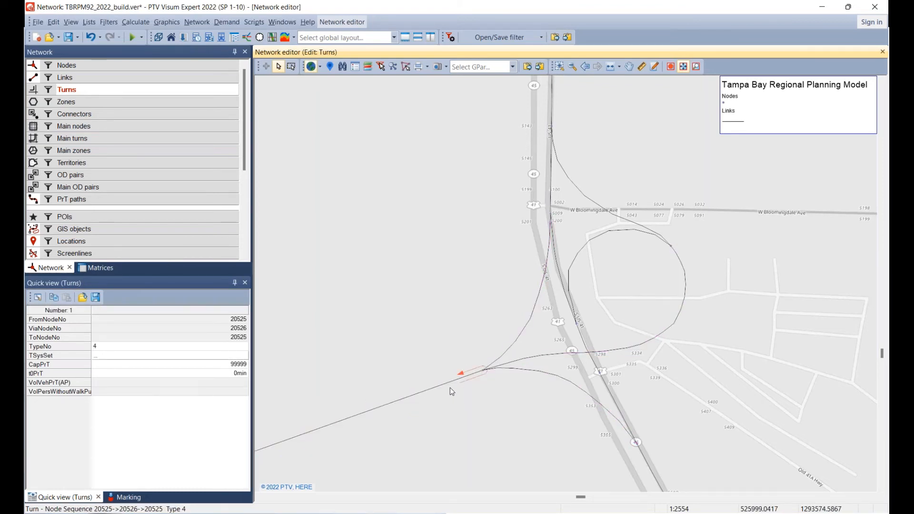
left_click(419, 336)
left_click(445, 390)
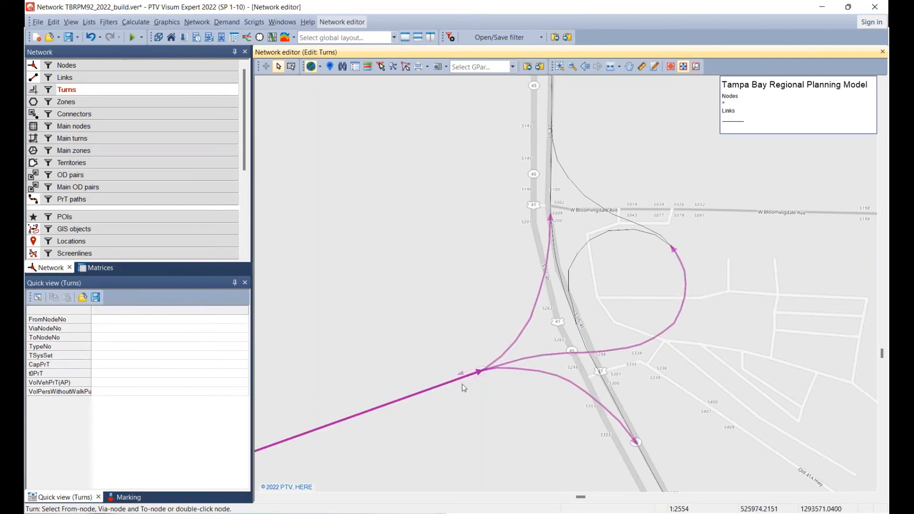
left_click(536, 360)
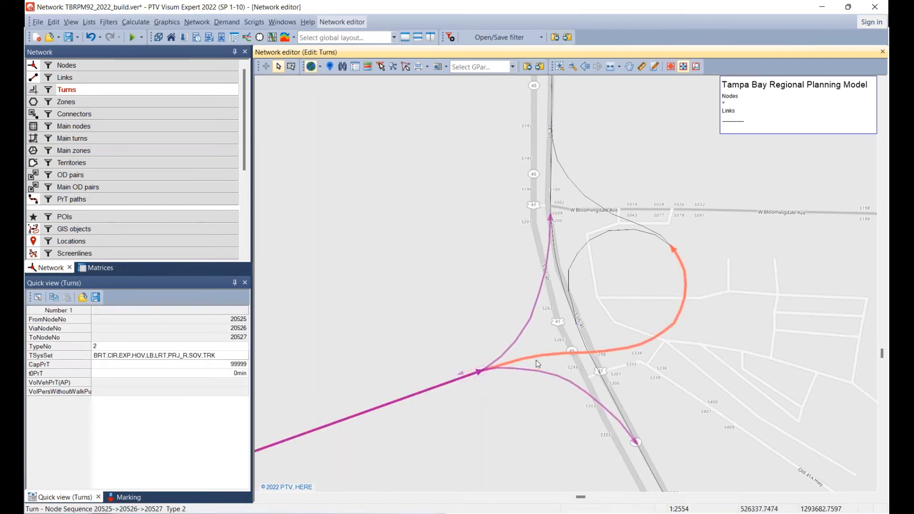
Recheck the northern ramp movement and the U-turn at node 20526 for traffic arriving from node 20525.
left_click(462, 399)
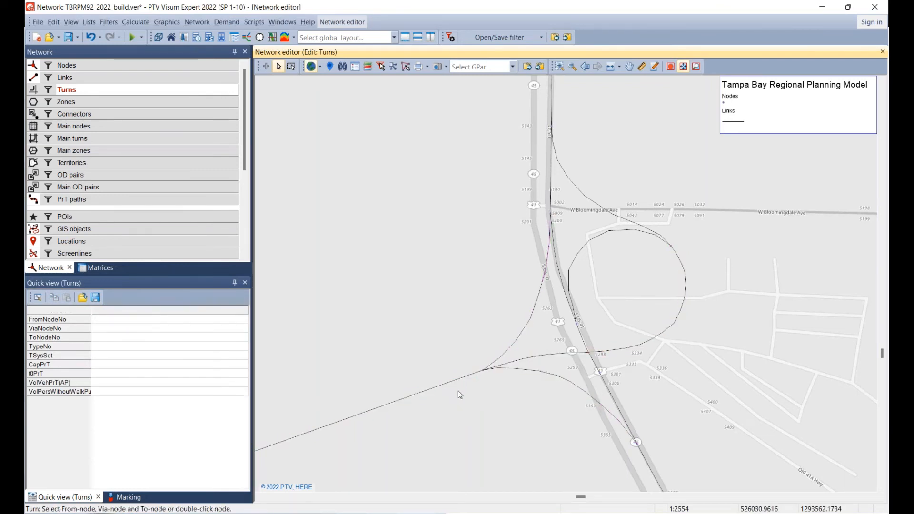
left_click(456, 387)
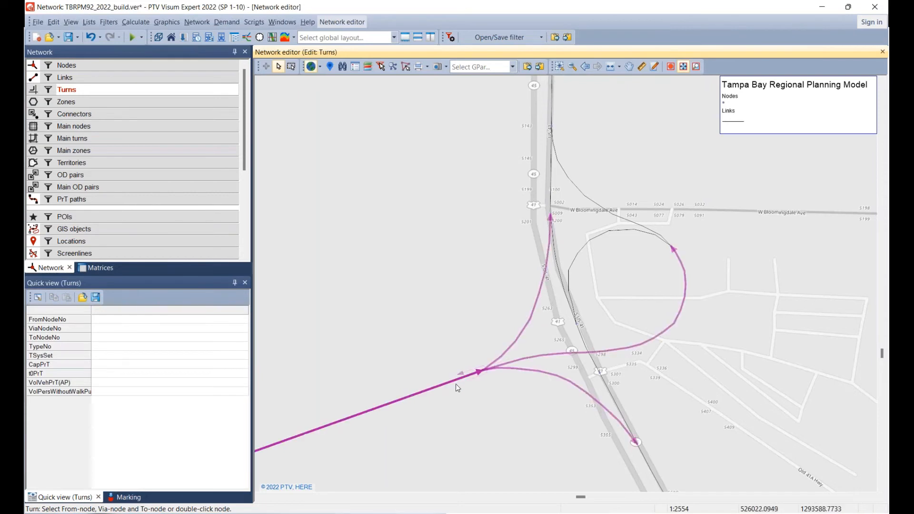
left_click(524, 339)
left_click(398, 362)
left_click(464, 376)
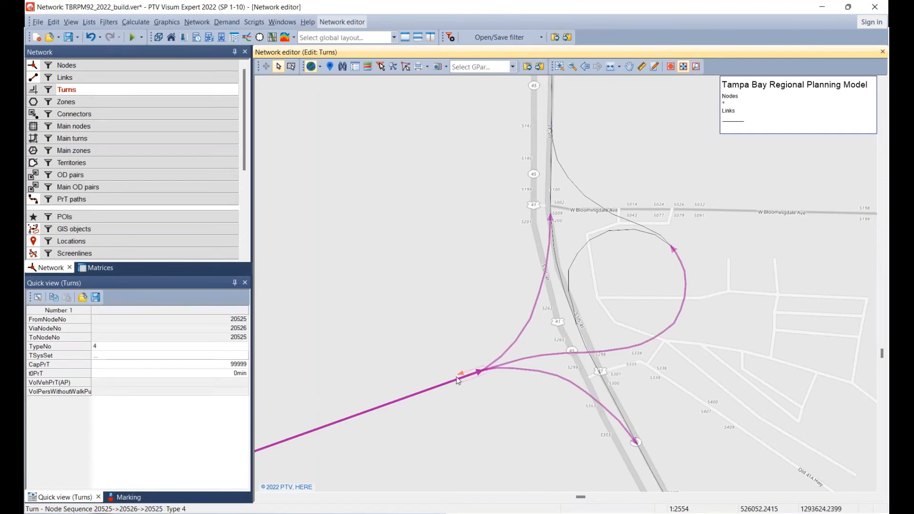
left_click(381, 369)
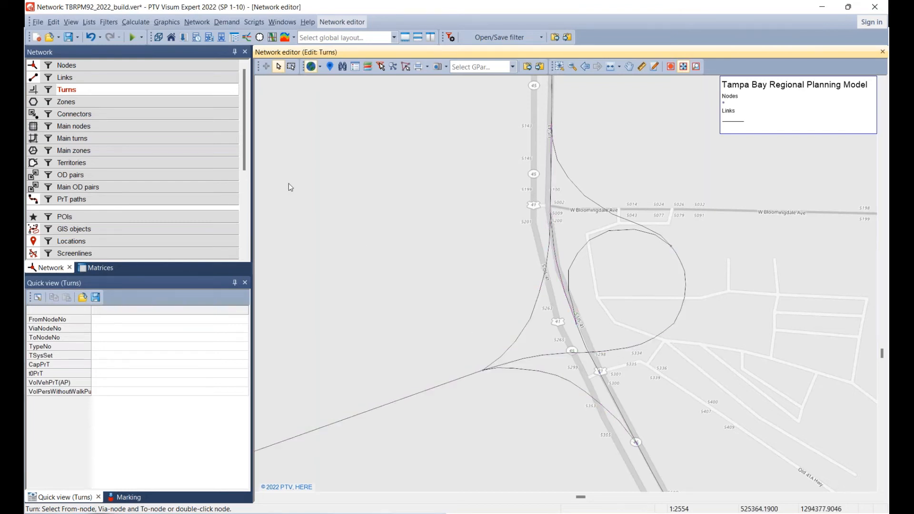
Open node 20527, where the loop ramp splits, in the junction editor.
left_click(166, 69)
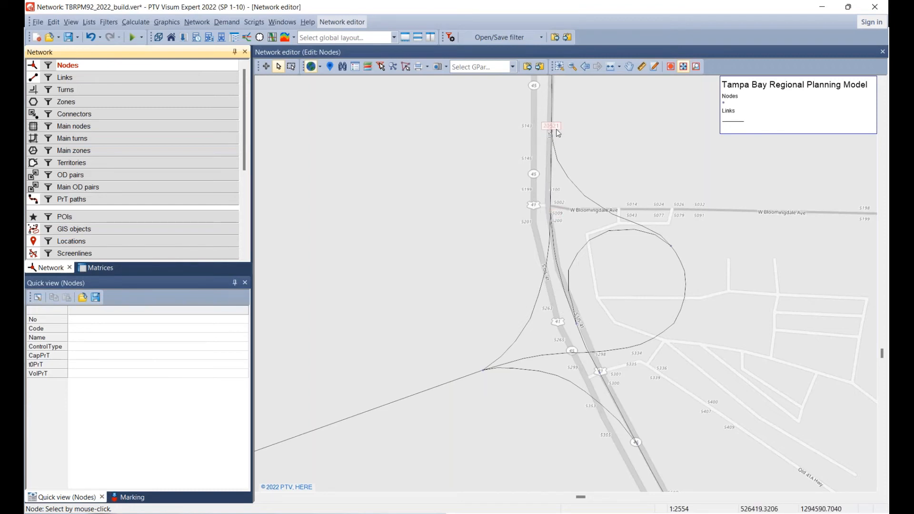
left_click(670, 248)
double_click(671, 248)
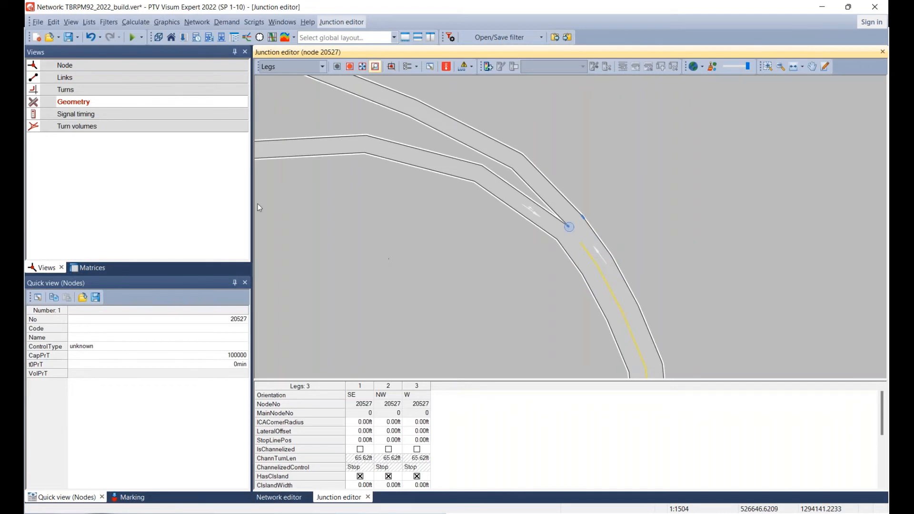
scroll(467, 261, "down", 2)
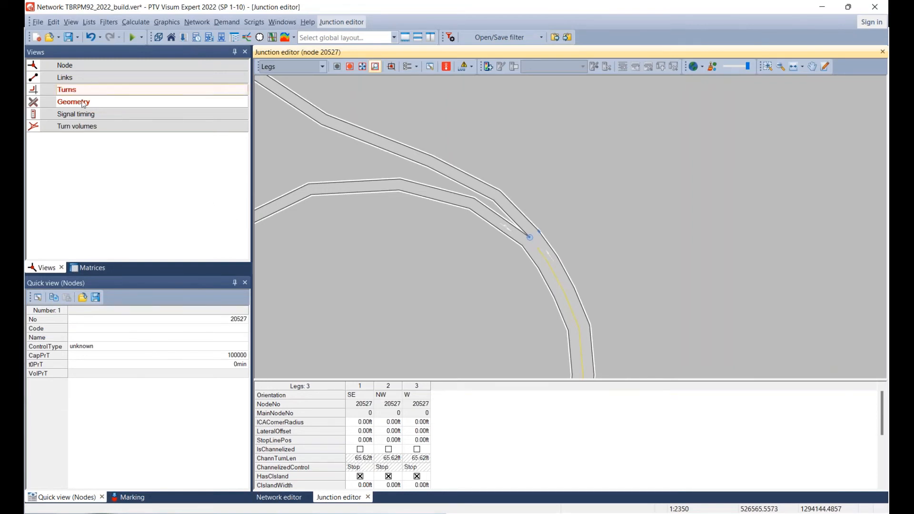
Look through node 20527's node, link, turn, geometry, signal timing and turn volume views.
left_click(74, 71)
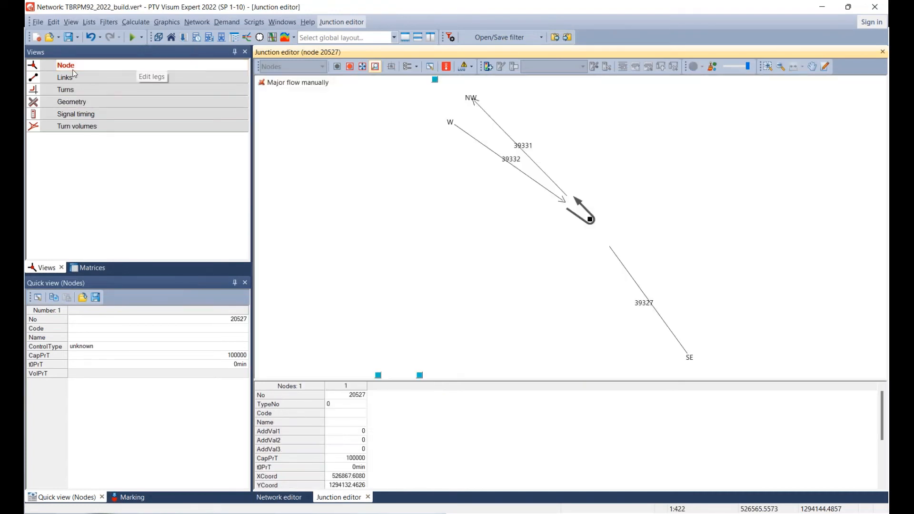
left_click(77, 79)
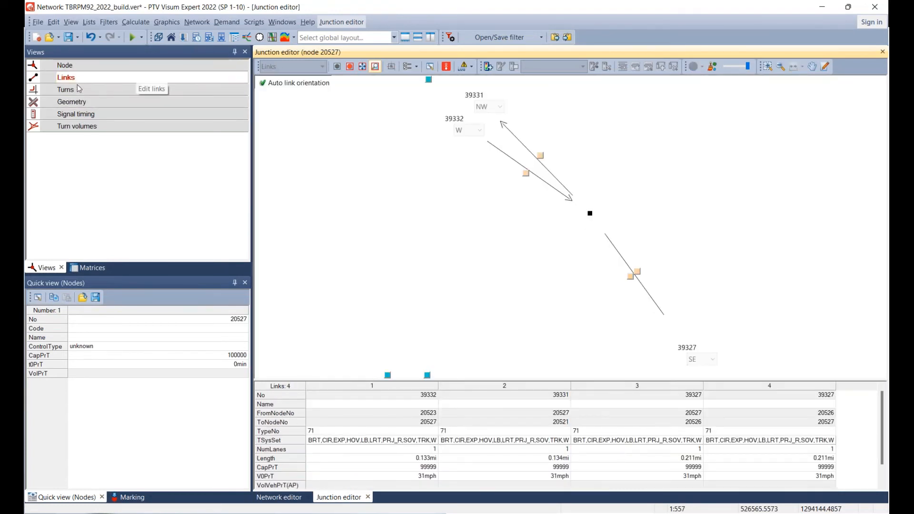
left_click(79, 89)
left_click(80, 102)
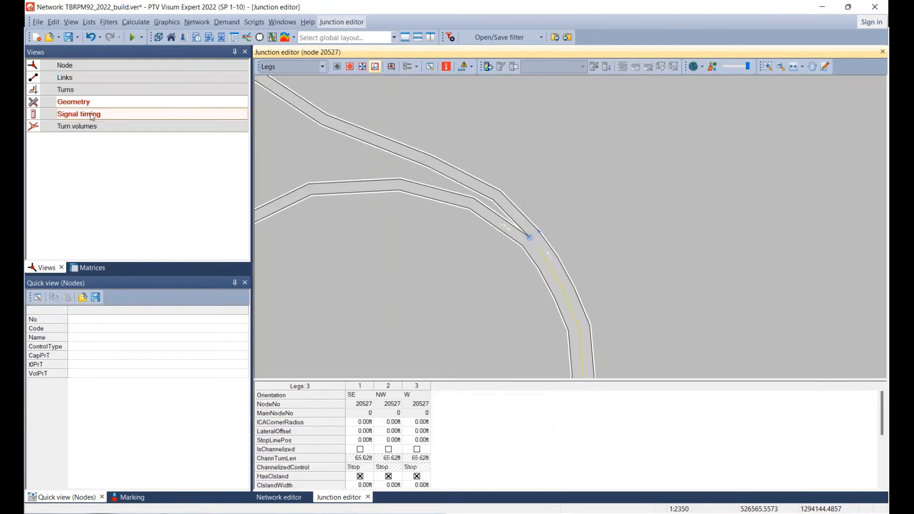
left_click(92, 117)
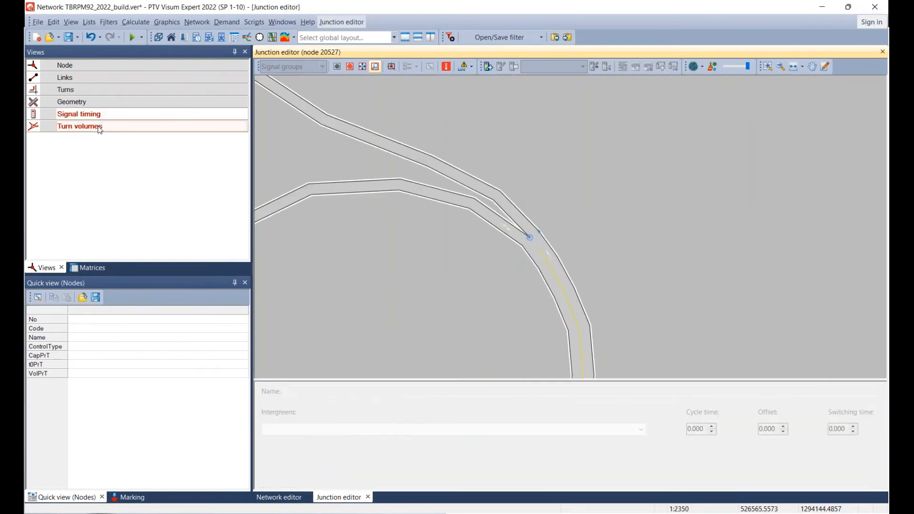
left_click(98, 127)
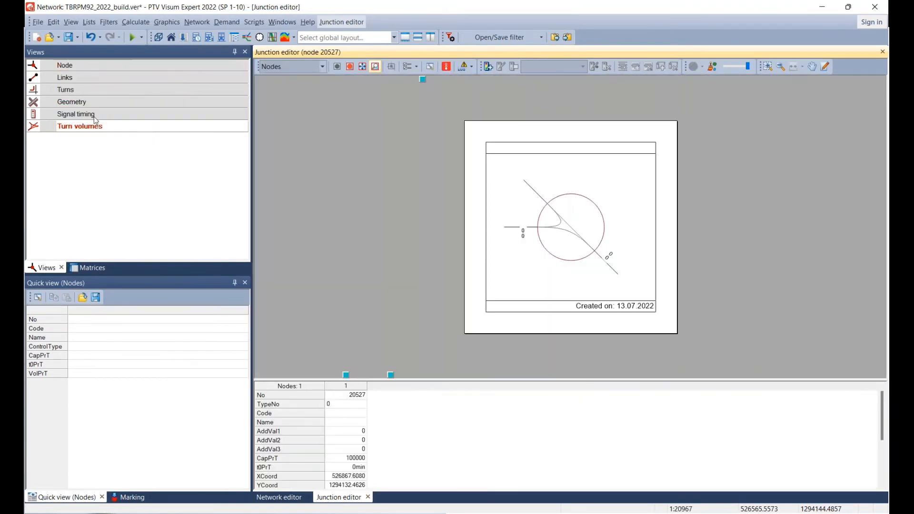
Review the full attribute list of node 20527, including its control type and impedance settings.
left_click(72, 66)
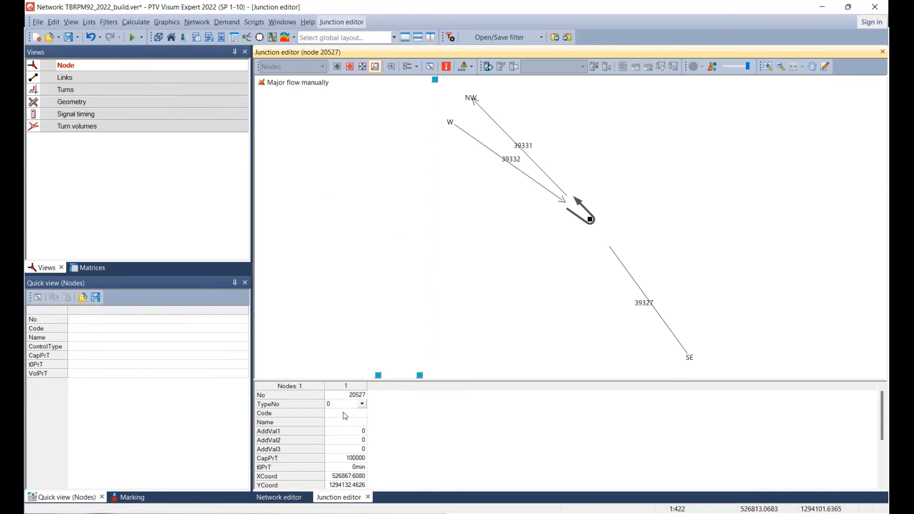
scroll(349, 452, "down", 3)
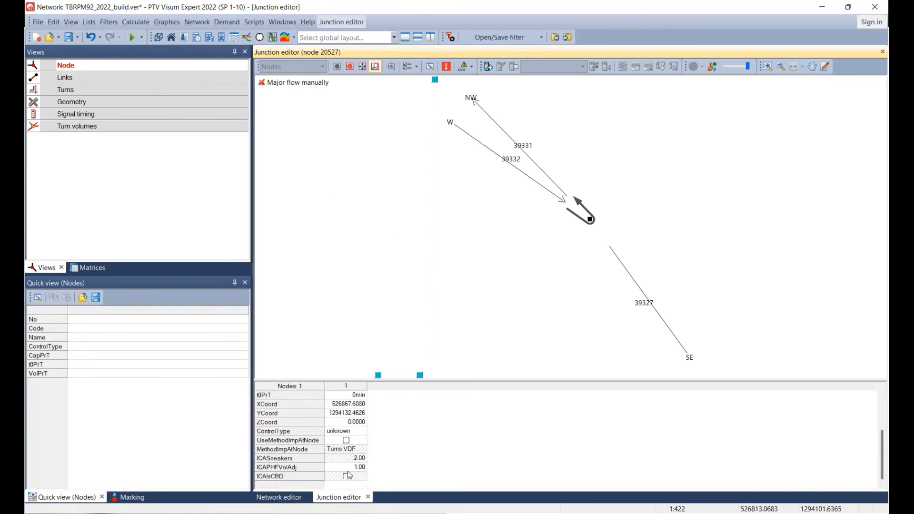
scroll(344, 473, "up", 3)
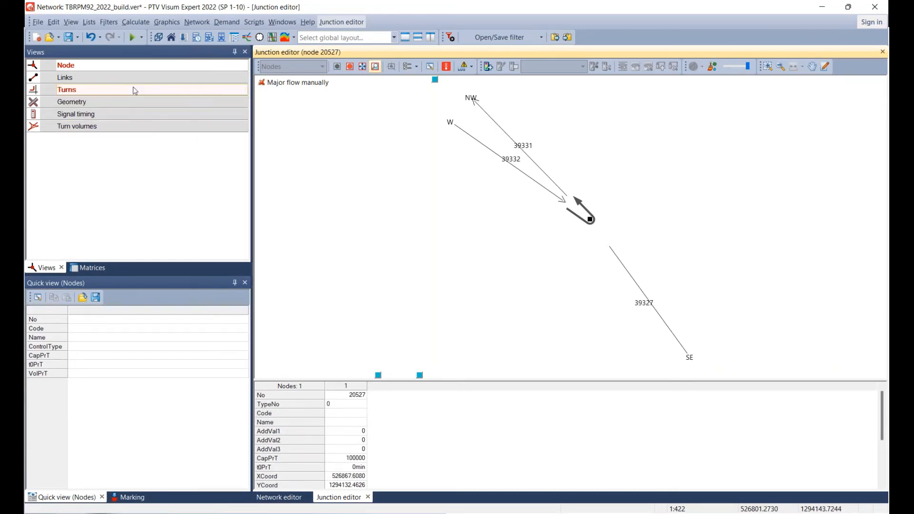
Examine each of the four link directions at node 20527 and their attributes, matching them to the diagram.
left_click(116, 80)
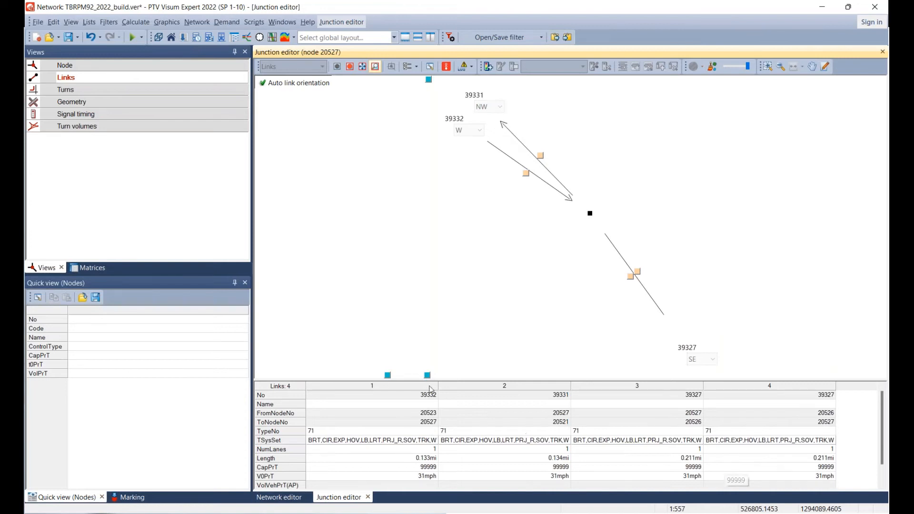
left_click(355, 386)
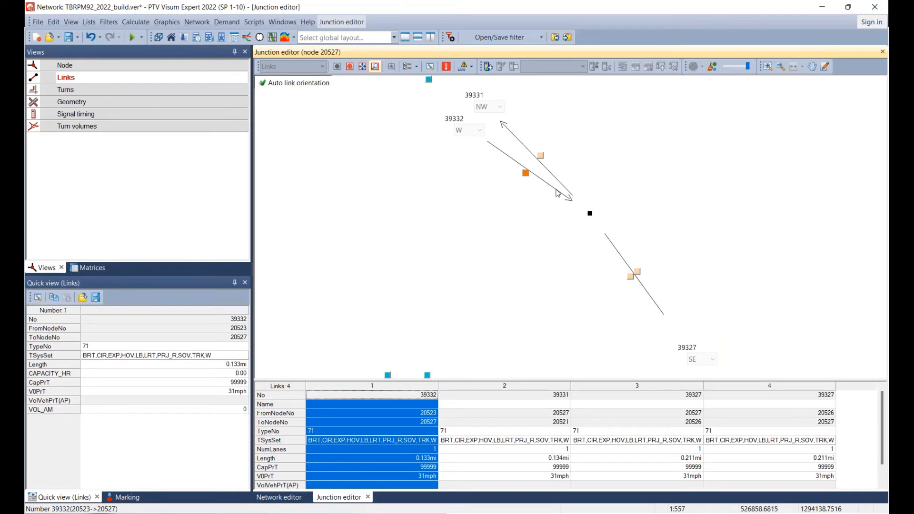
left_click(506, 388)
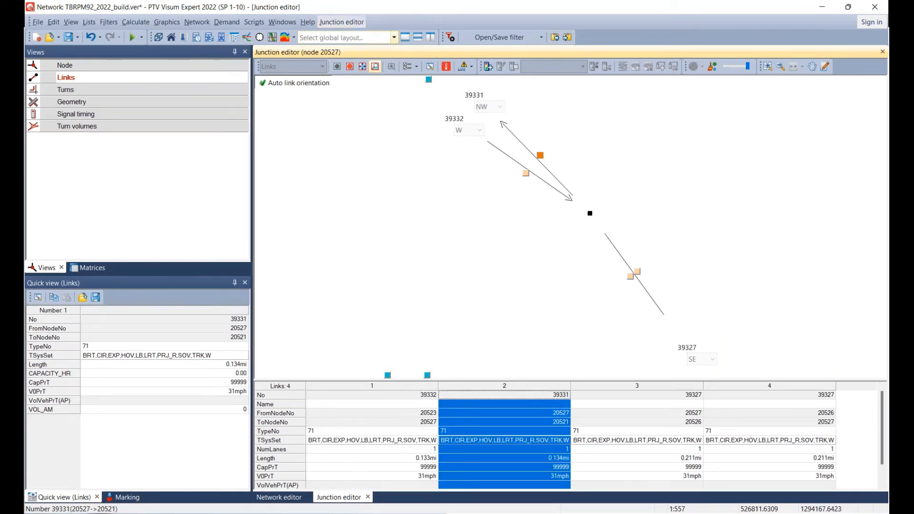
left_click(625, 384)
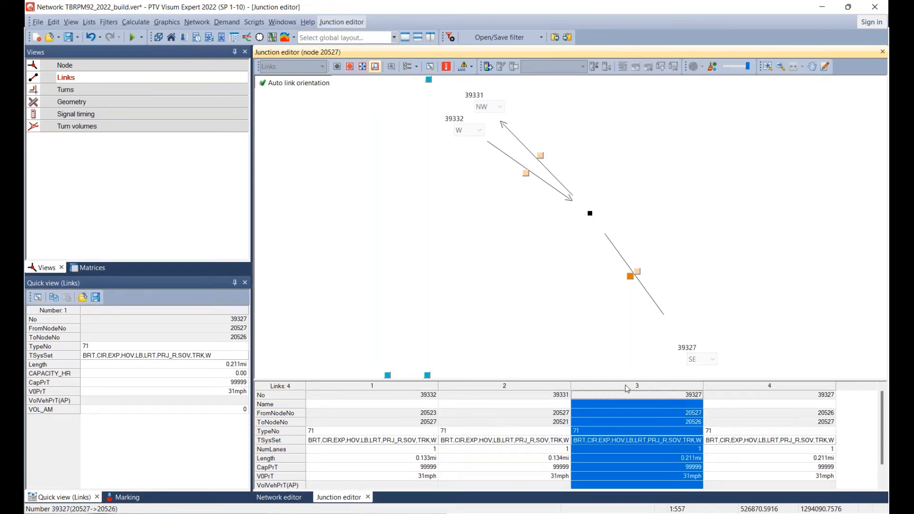
left_click(727, 392)
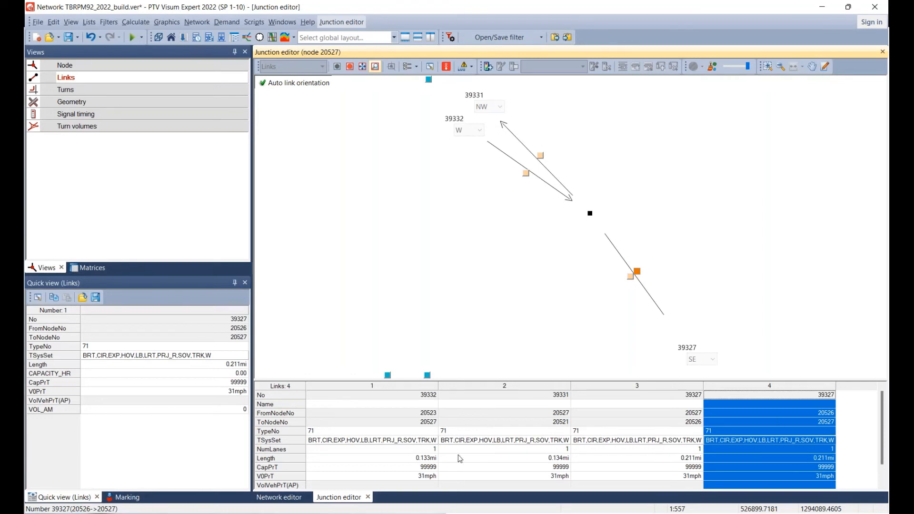
scroll(461, 457, "down", 1)
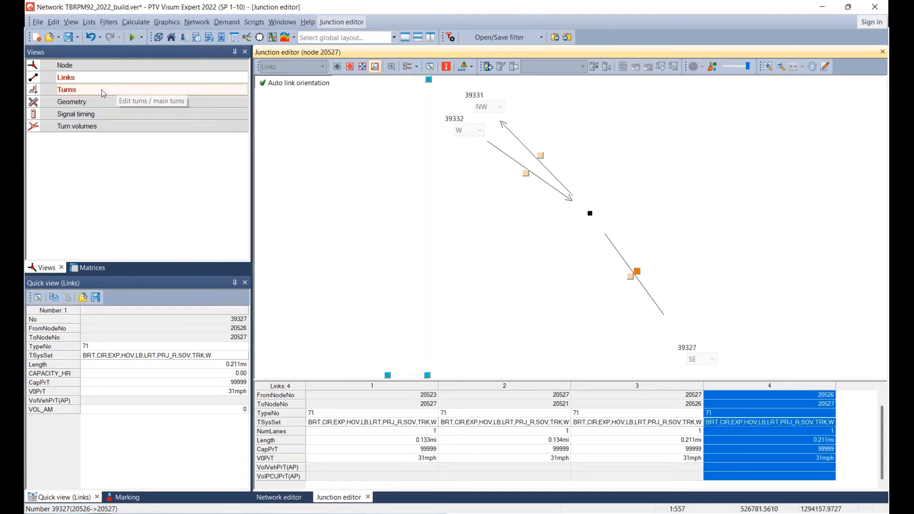
Compare the four turns at node 20527 in the diagram to identify the permitted movements and the U-turns.
left_click(71, 93)
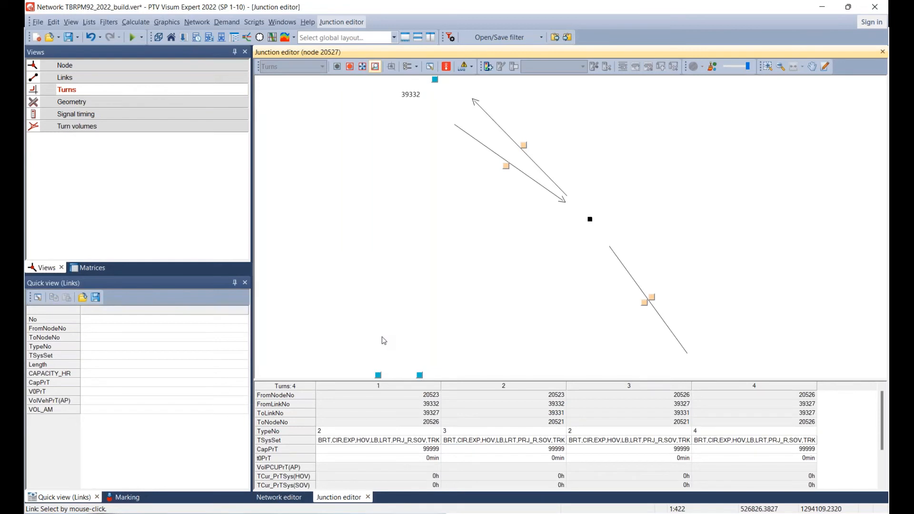
left_click(370, 388)
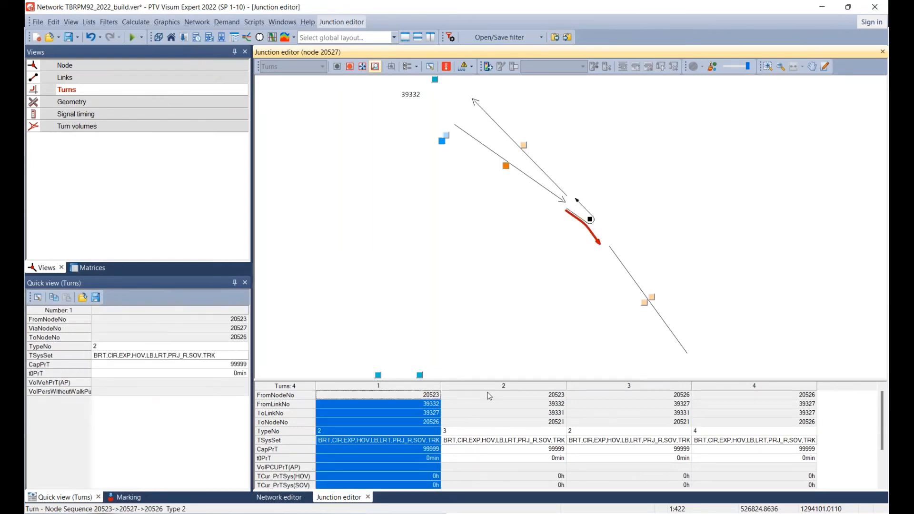
left_click(490, 395)
left_click(619, 396)
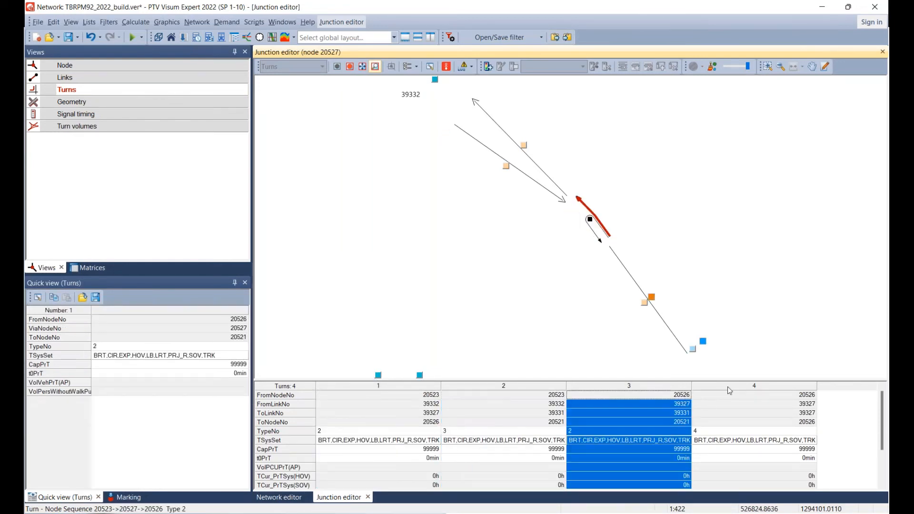
left_click(728, 387)
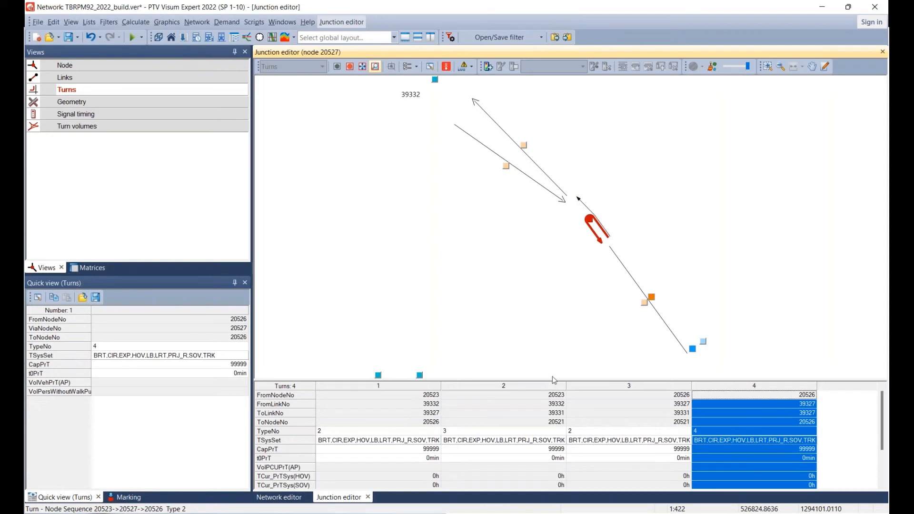
scroll(394, 357, "down", 1)
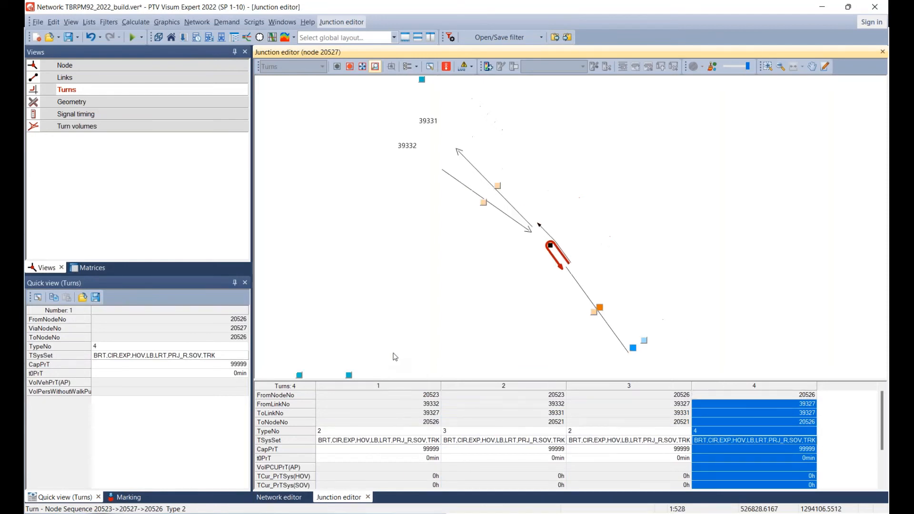
left_click(388, 386)
left_click(466, 391)
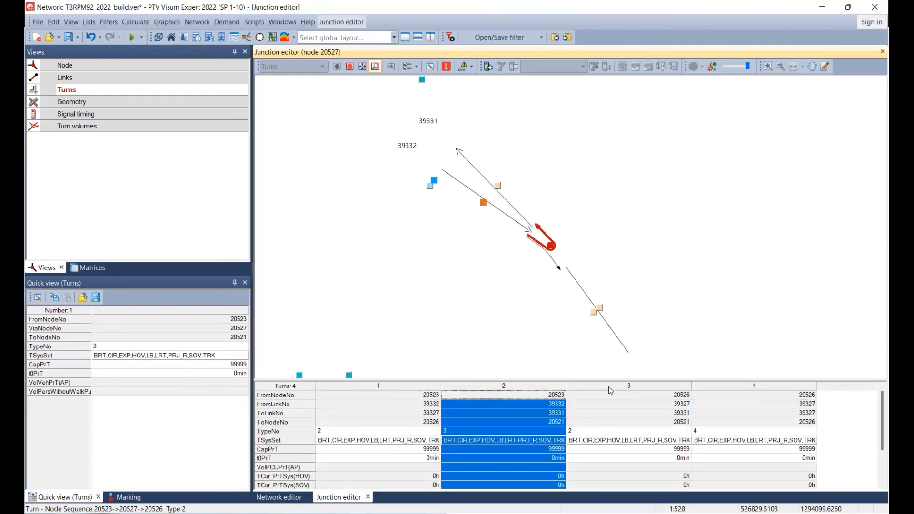
left_click(611, 391)
left_click(740, 389)
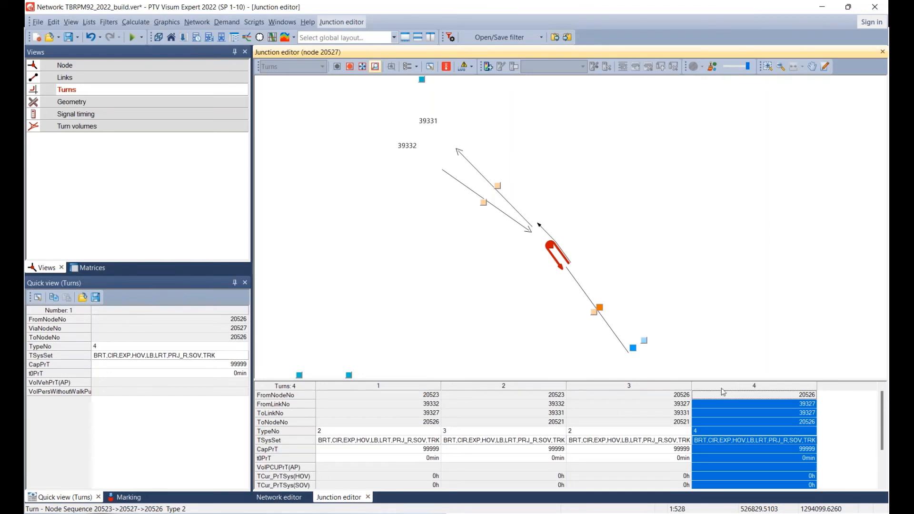
left_click(389, 391)
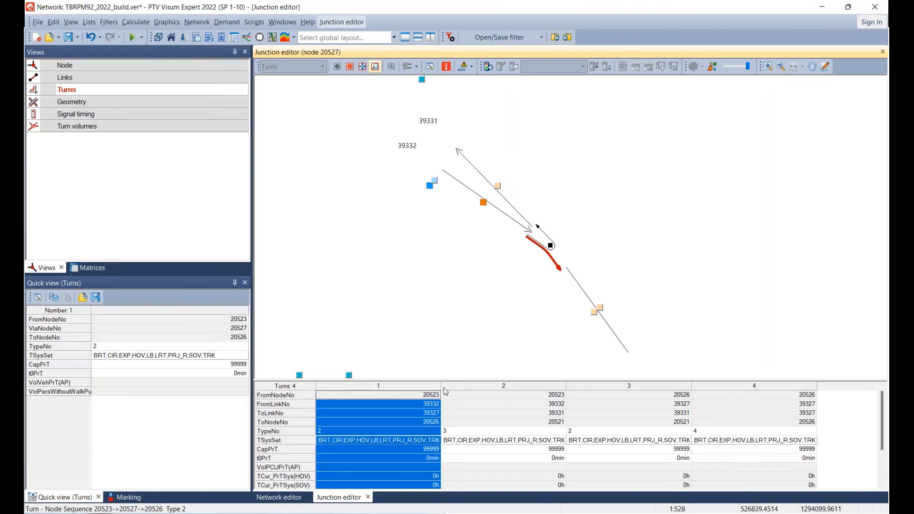
left_click(599, 394)
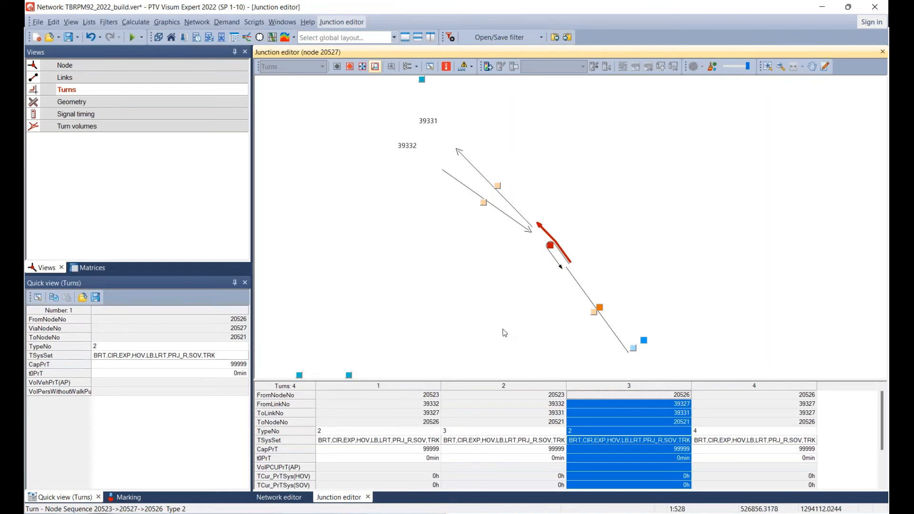
left_click(482, 388)
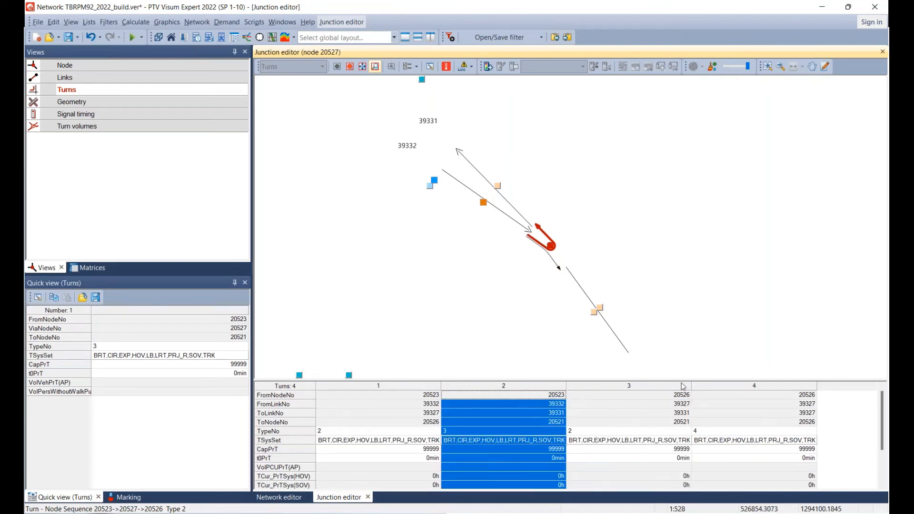
left_click(721, 386)
left_click(479, 387)
left_click(711, 391)
left_click(415, 387)
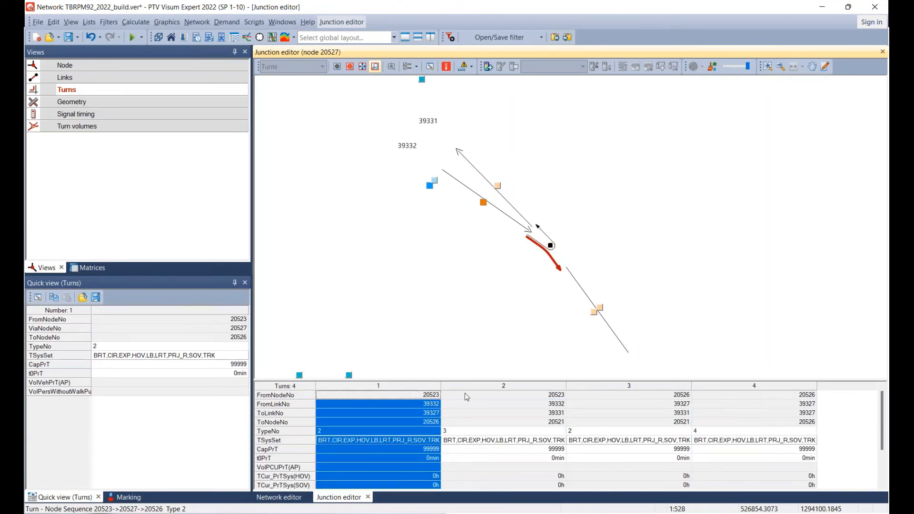
Close the turn from node 20523 via 20527 to 20521 by removing all of its transport systems.
left_click(467, 395)
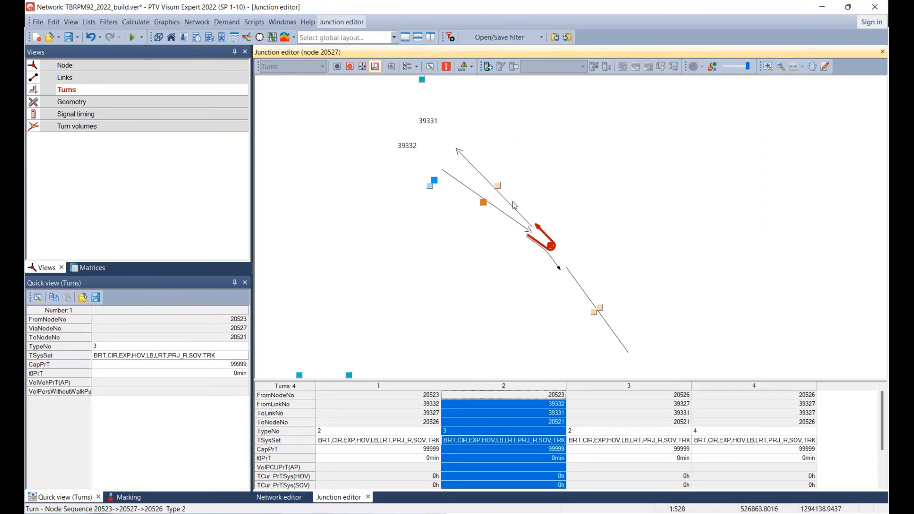
left_click(450, 433)
left_click(426, 394)
left_click(468, 393)
double_click(456, 444)
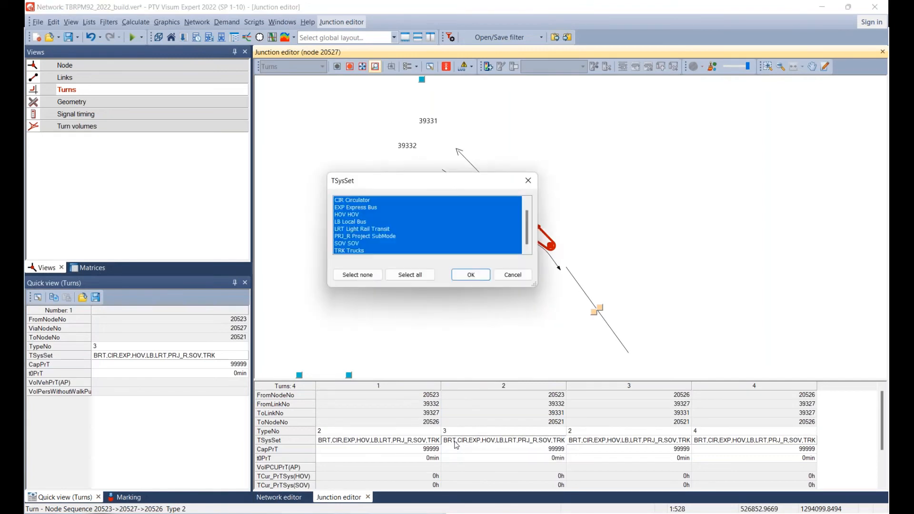
left_click(371, 280)
left_click(474, 280)
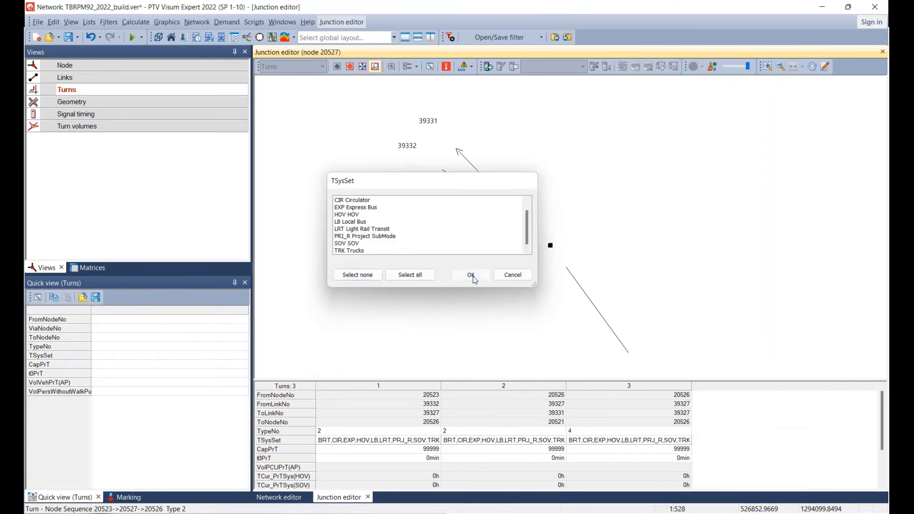
Close the U-turn from node 20526 via 20527 back to 20526 by removing all of its transport systems.
left_click(416, 387)
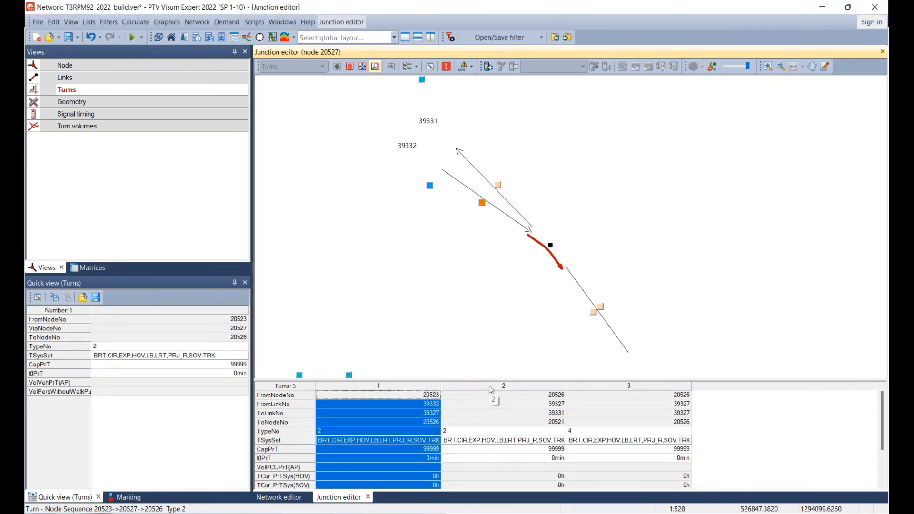
left_click(491, 387)
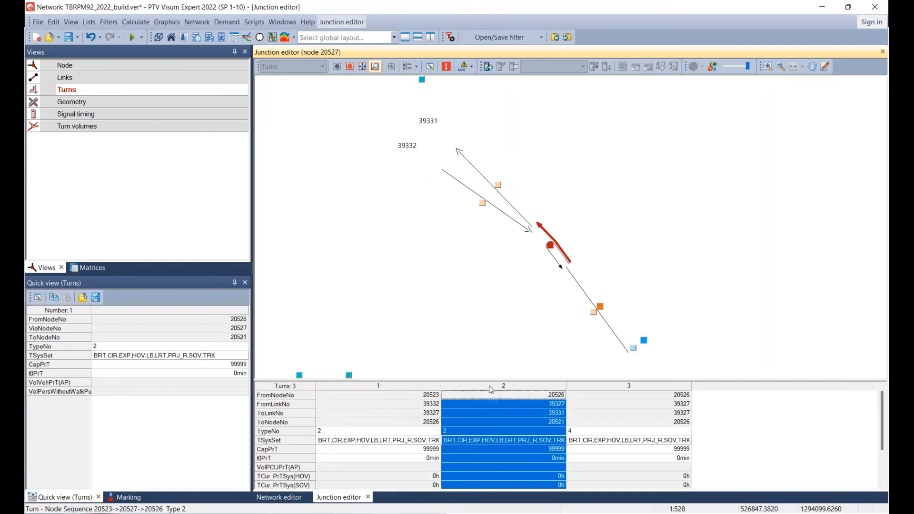
left_click(601, 388)
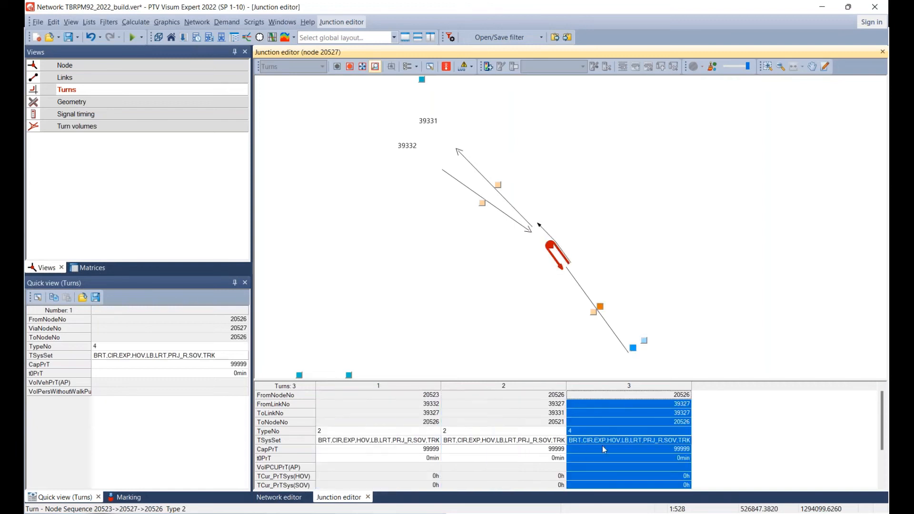
double_click(604, 442)
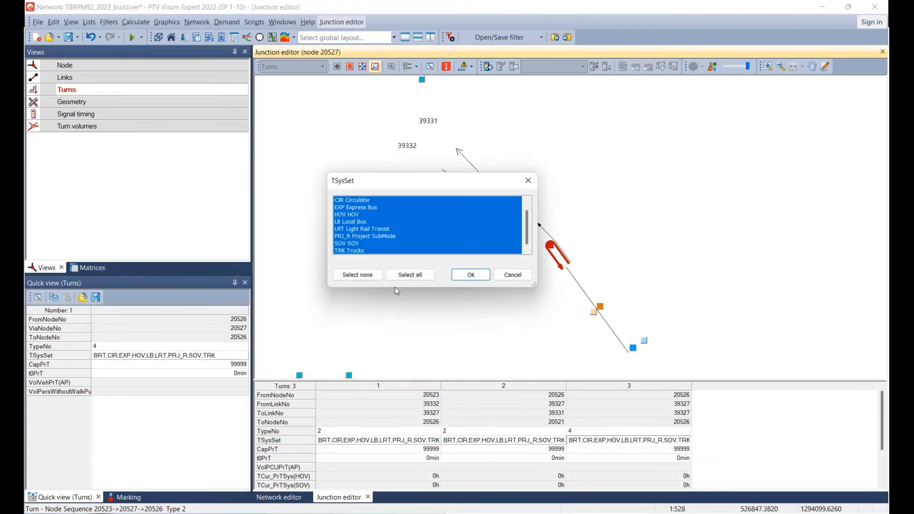
left_click(364, 275)
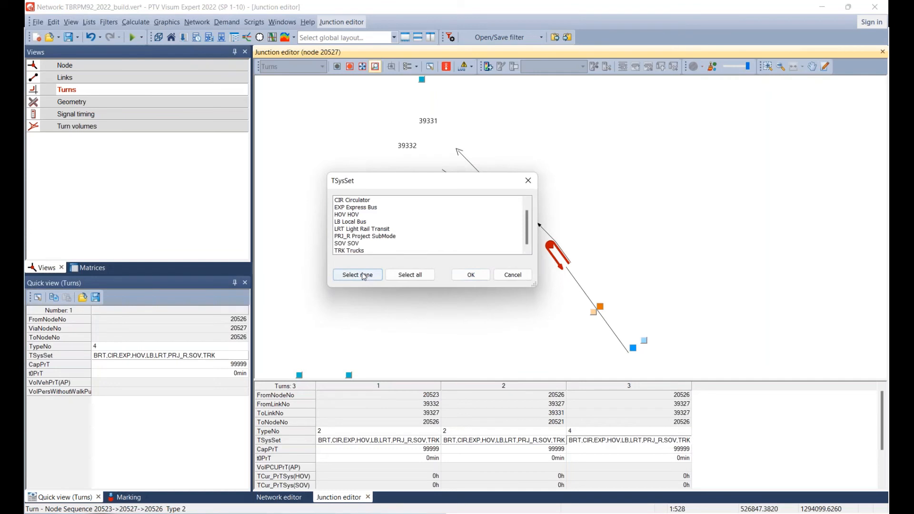
left_click(477, 277)
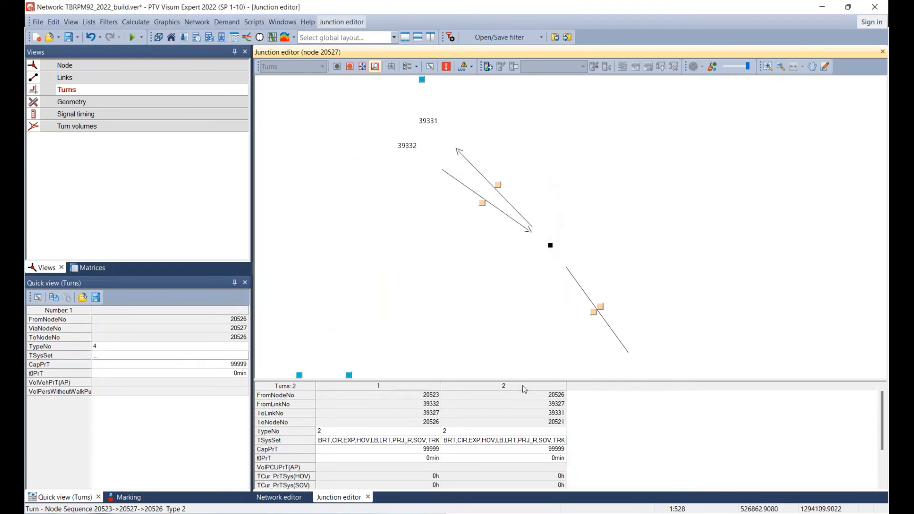
Check the two remaining turns at node 20527 and inspect the ramp geometry around the junction.
left_click(410, 387)
left_click(456, 385)
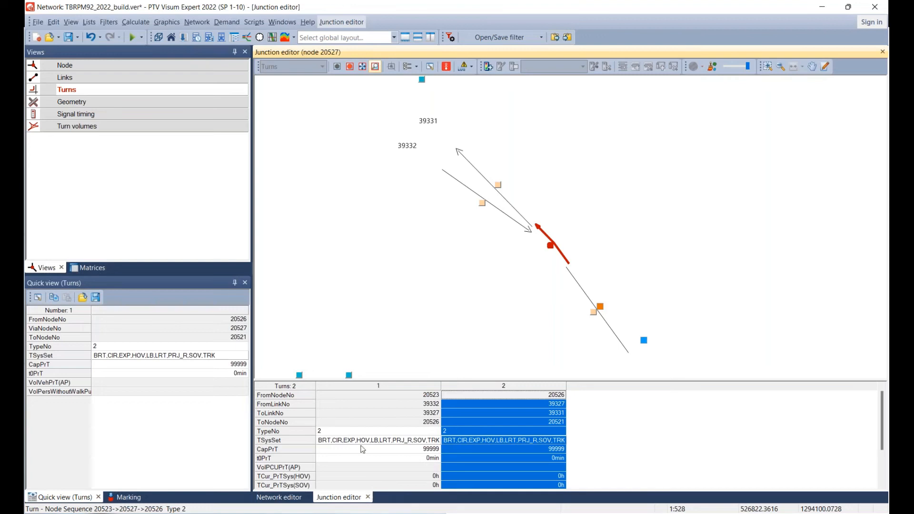
left_click(69, 108)
left_click_drag(454, 262, 618, 343)
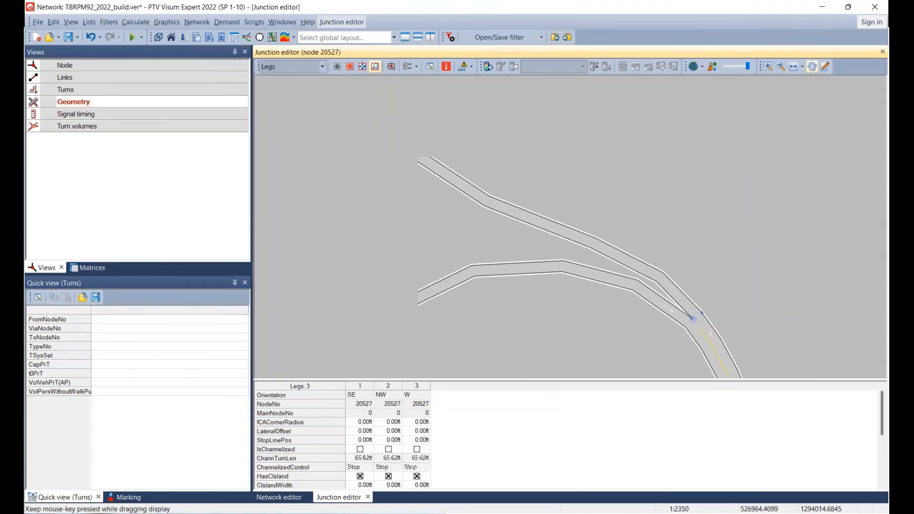
scroll(609, 342, "down", 3)
left_click(451, 188)
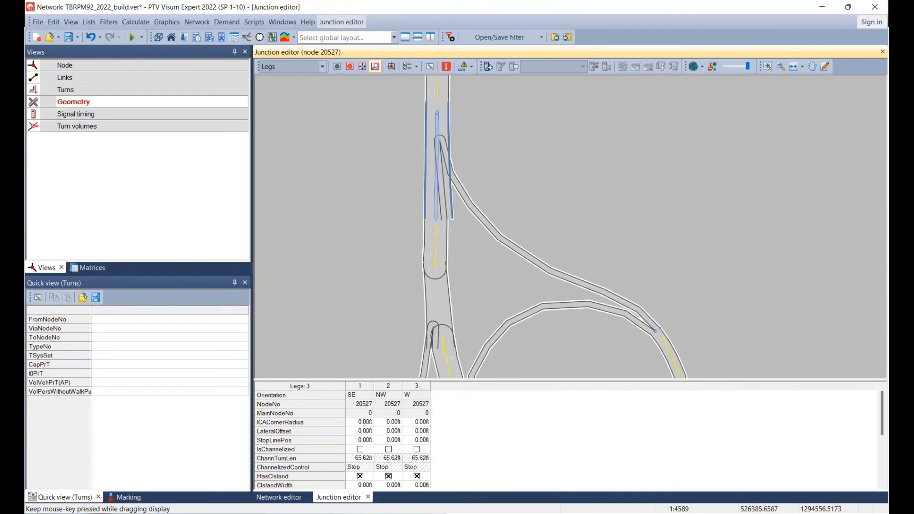
Leave node 20527 and open the turns of node 20524, where the southern ramp meets US 41, for editing.
left_click(368, 497)
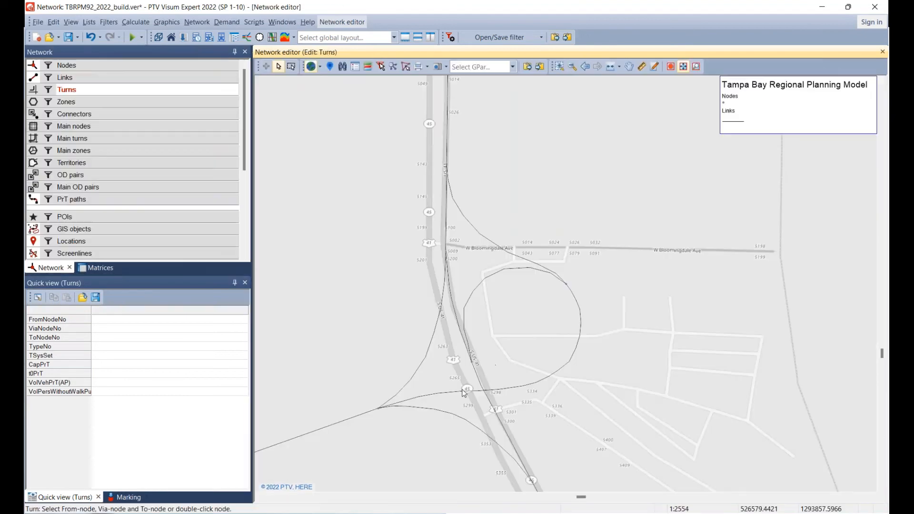
left_click_drag(473, 410, 379, 168)
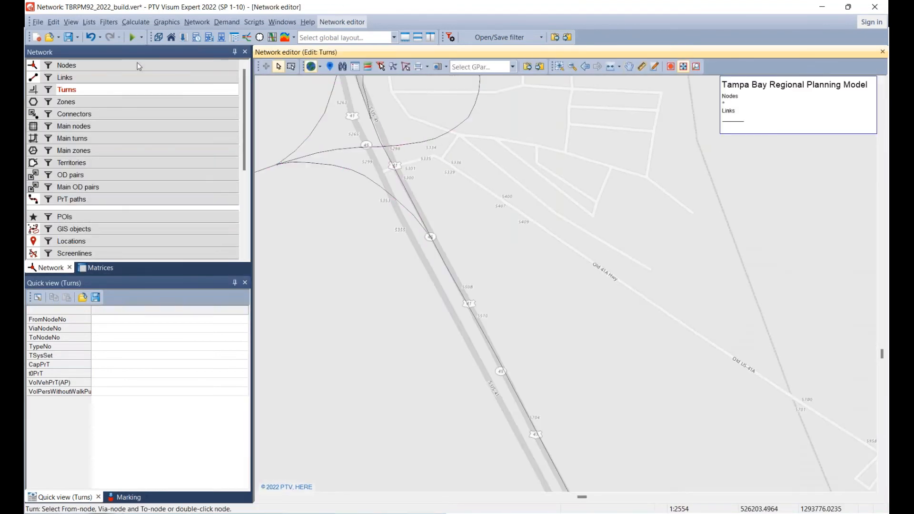
left_click(137, 62)
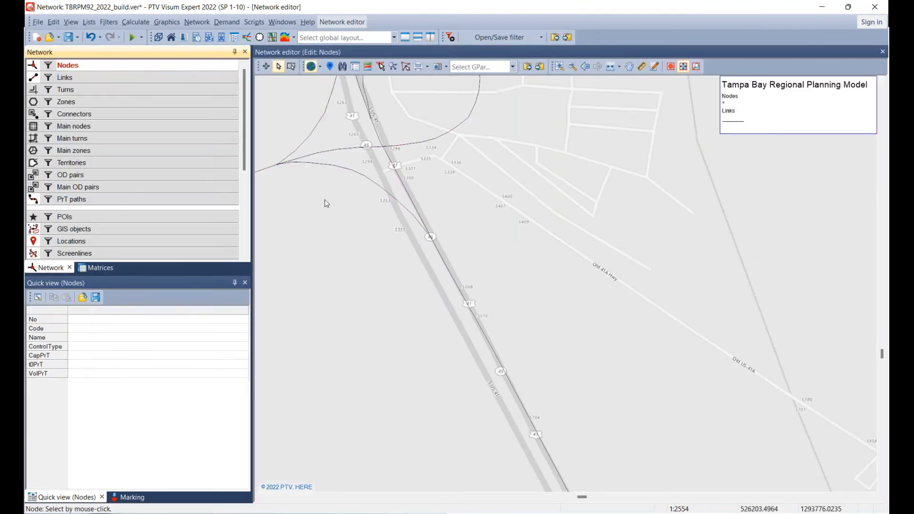
left_click(433, 242)
double_click(433, 242)
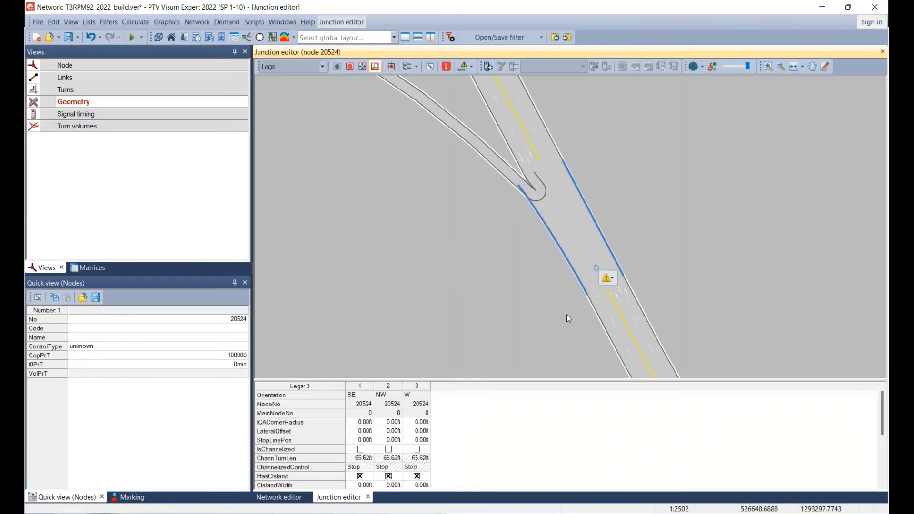
left_click(115, 91)
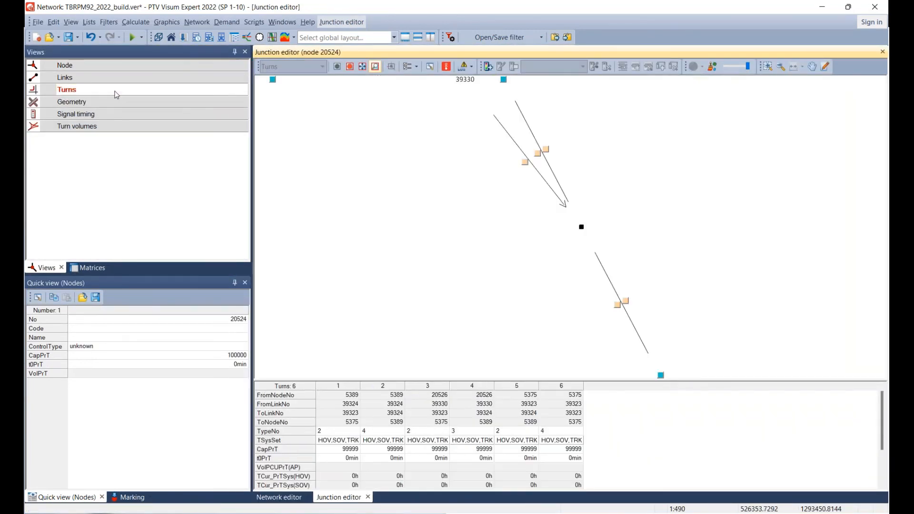
Go through the six turns at node 20524, matching each one to its movement in the diagram.
left_click(346, 389)
left_click(378, 388)
left_click(426, 389)
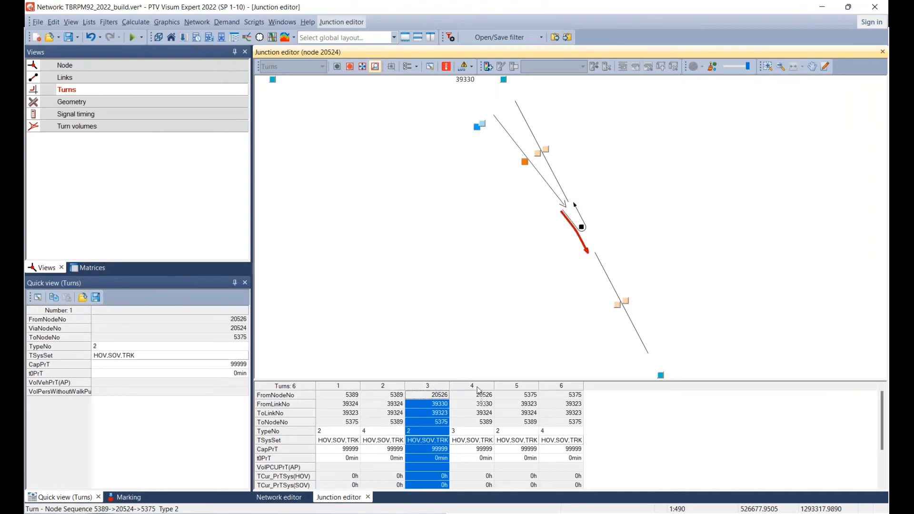
left_click(472, 389)
left_click(519, 389)
left_click(544, 387)
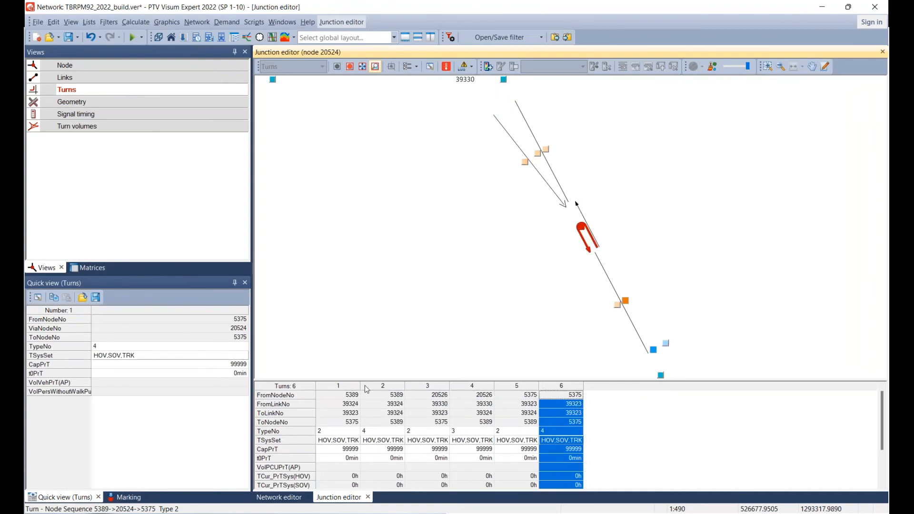
left_click(346, 388)
left_click(686, 441)
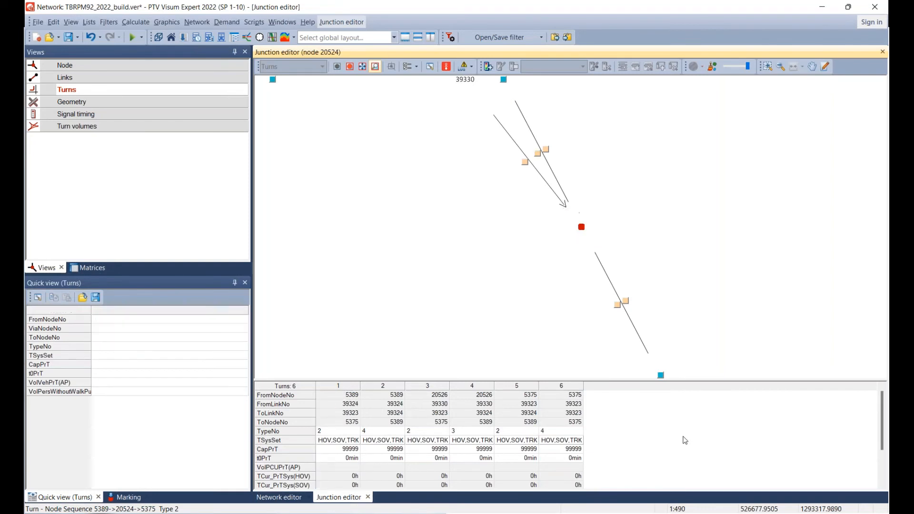
Review the turn type options and identify the type 4 U-turns at node 20524.
left_click(326, 434)
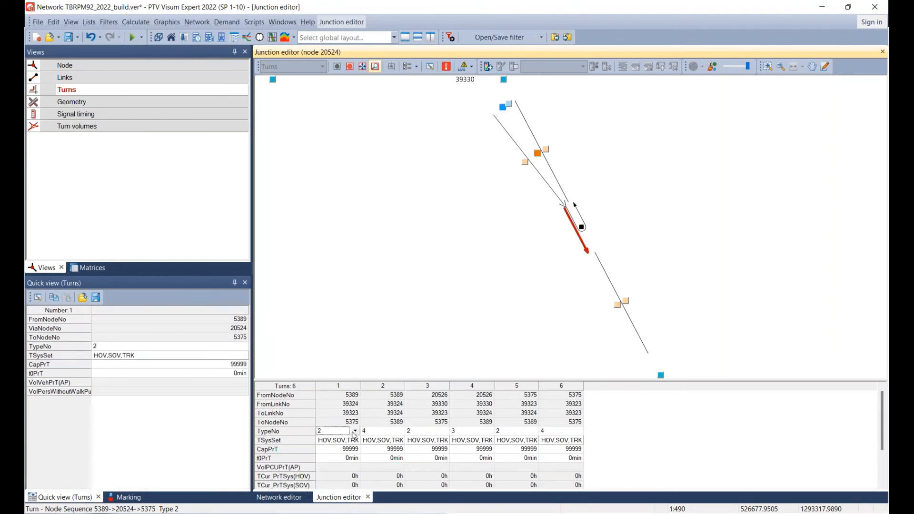
left_click(356, 431)
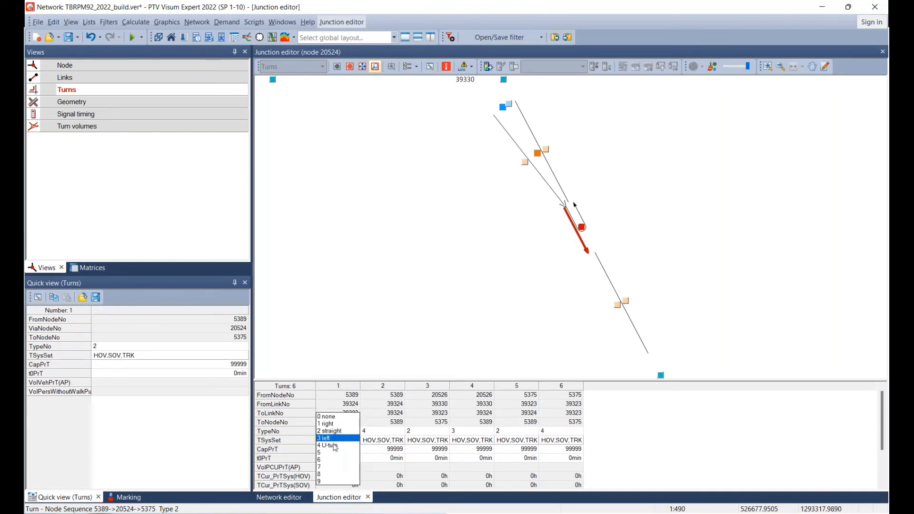
left_click(658, 445)
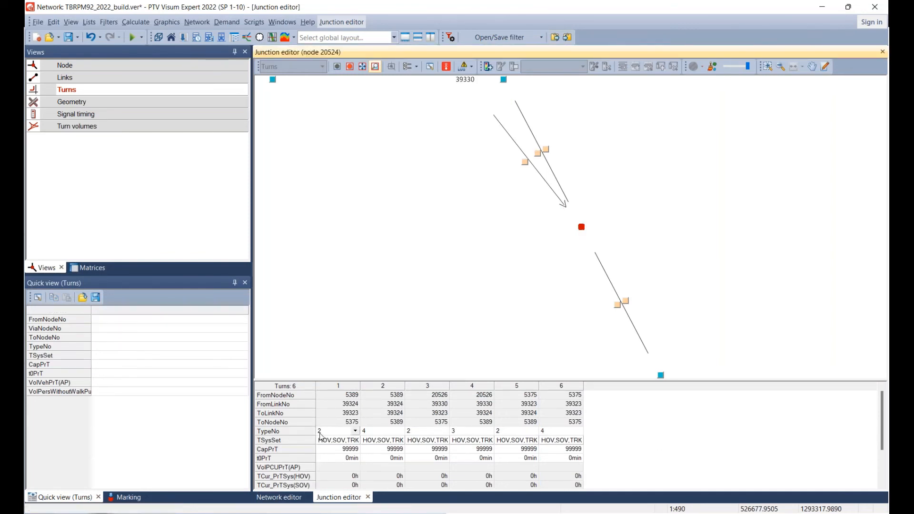
left_click(324, 434)
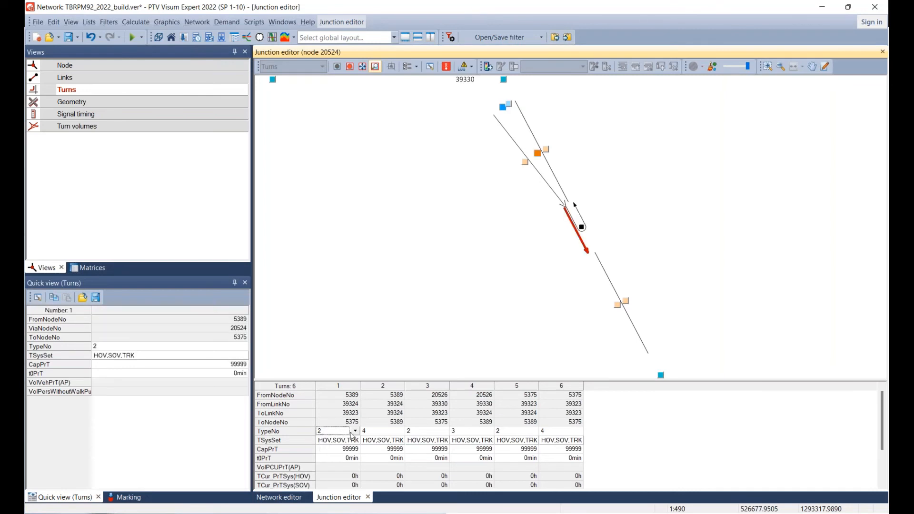
left_click(384, 435)
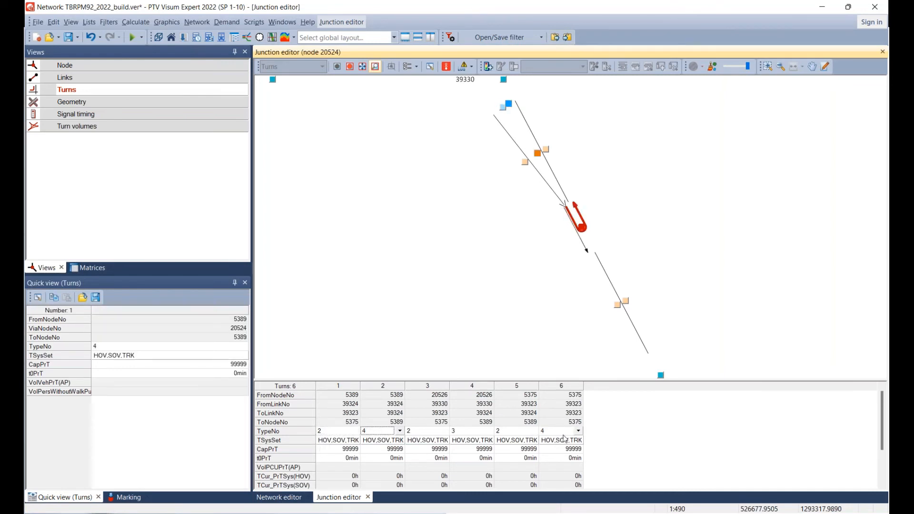
left_click(564, 435)
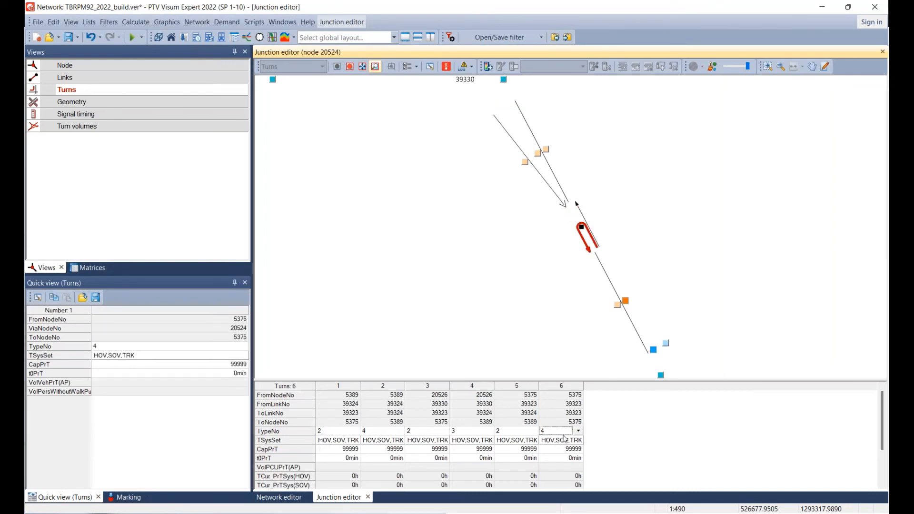
Close the U-turn from node 5389 via 20524 back to 5389 by removing all of its transport systems.
left_click(384, 435)
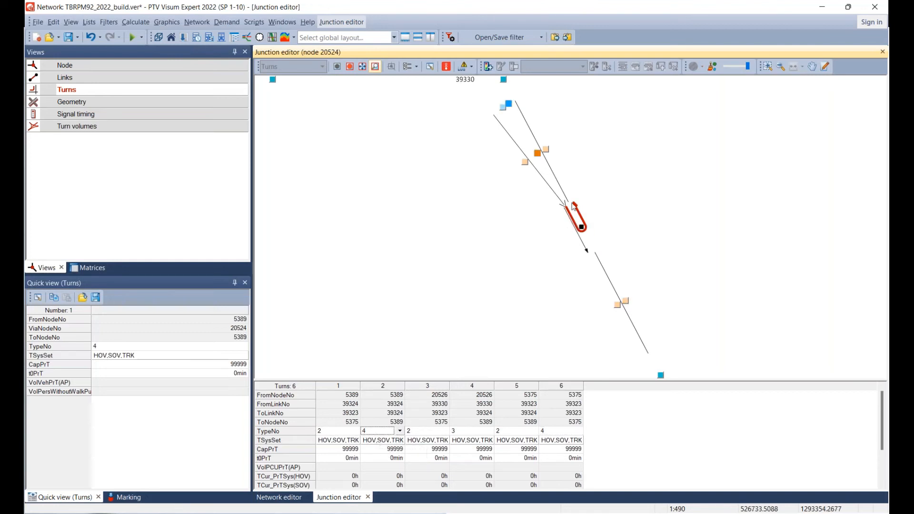
double_click(381, 439)
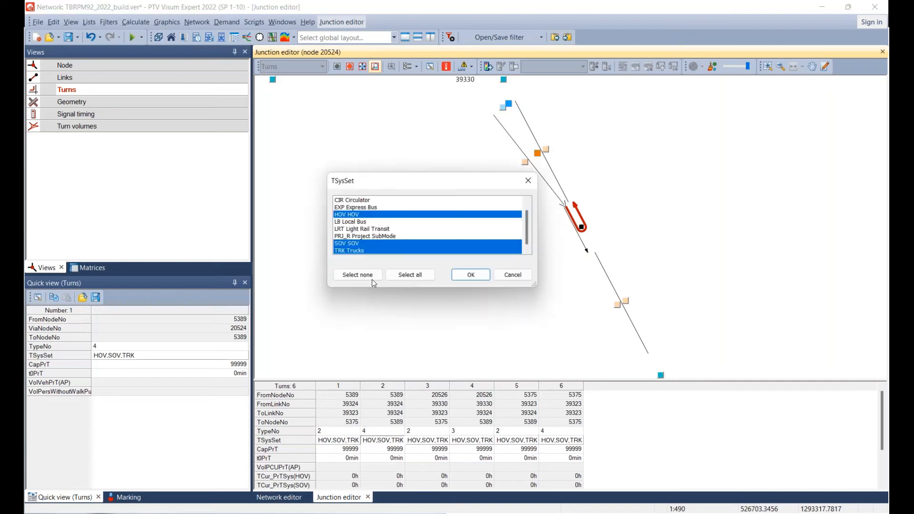
left_click(358, 275)
left_click(465, 279)
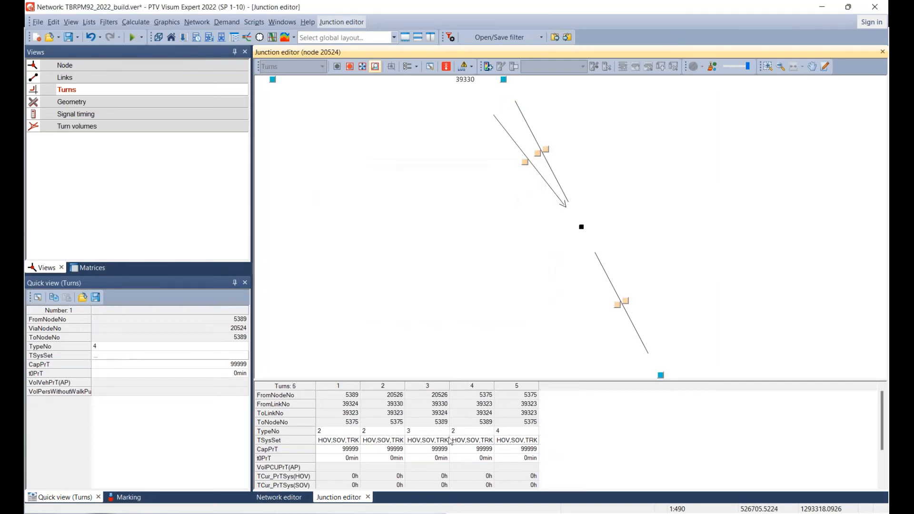
Close the U-turn from node 5375 via 20524 back to 5375 by removing all of its transport systems.
left_click(517, 432)
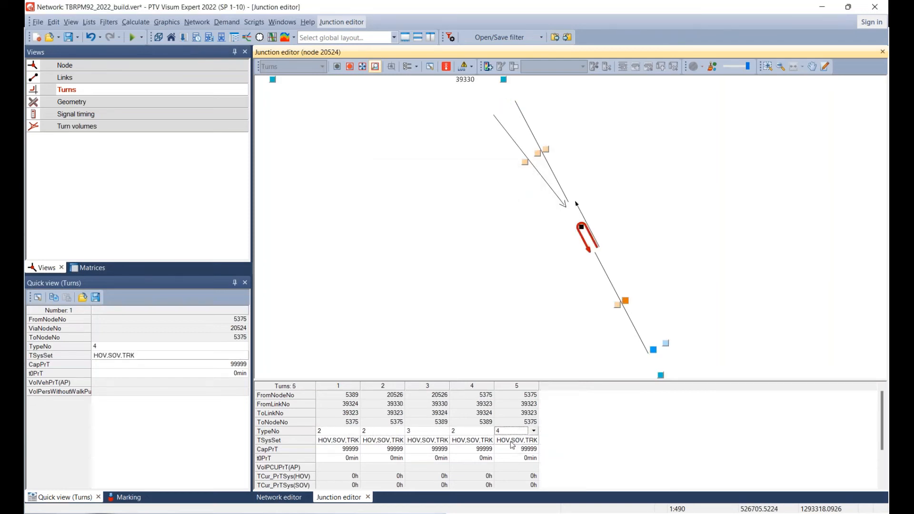
double_click(516, 439)
left_click(358, 275)
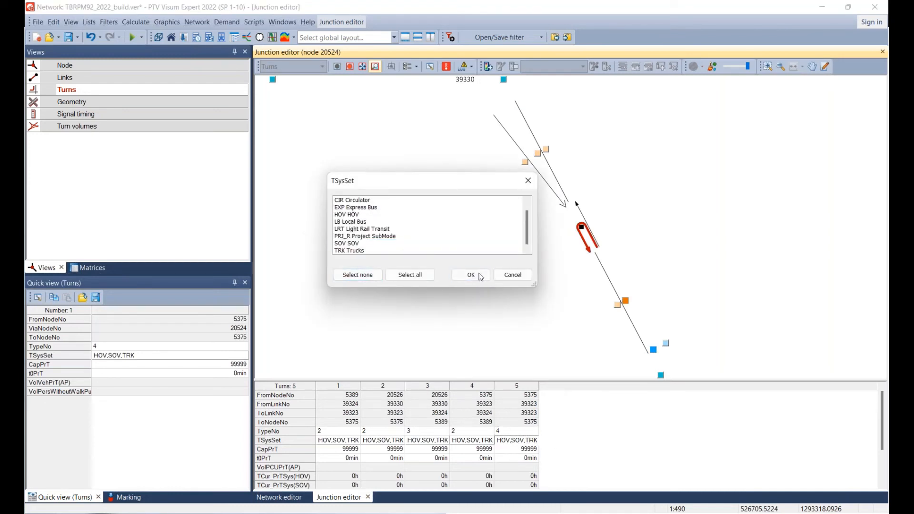
left_click(474, 276)
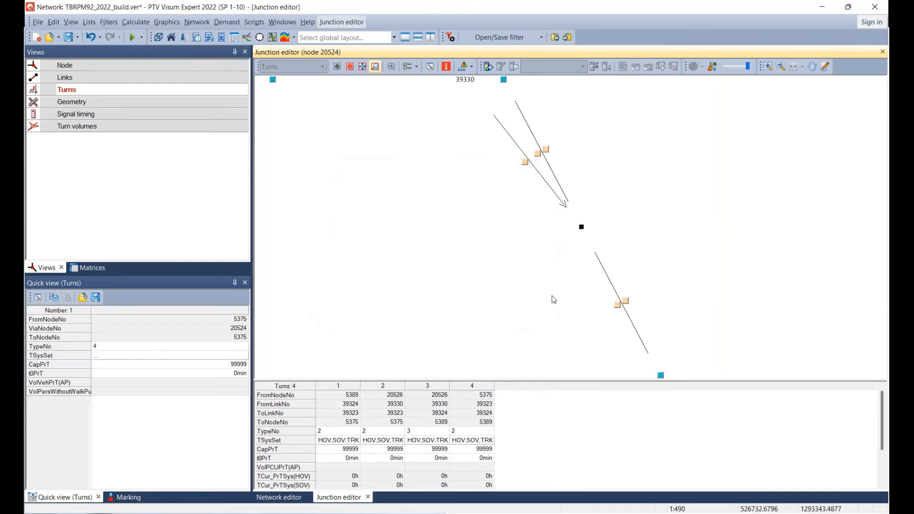
Close the type 3 turn from node 20526 via 20524 to 5389 by removing all of its transport systems.
left_click(411, 435)
left_click(419, 435)
left_click(423, 444)
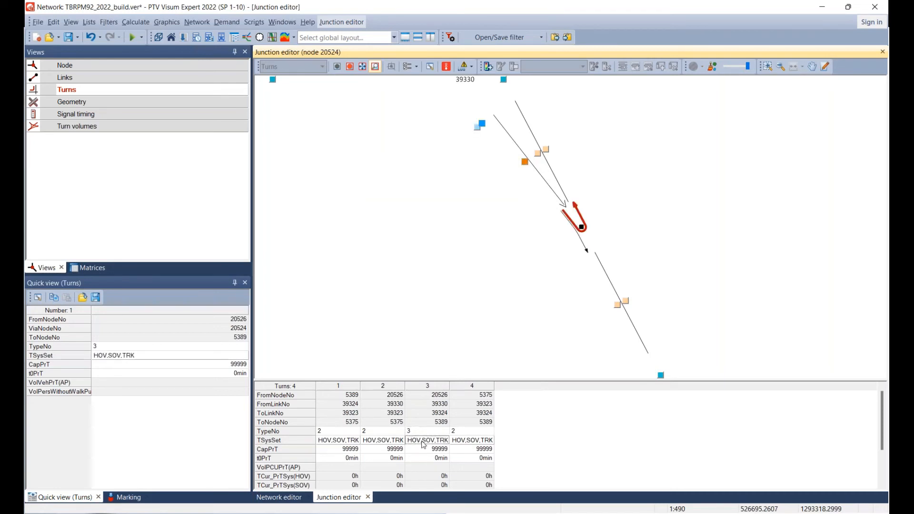
left_click(424, 444)
left_click(358, 275)
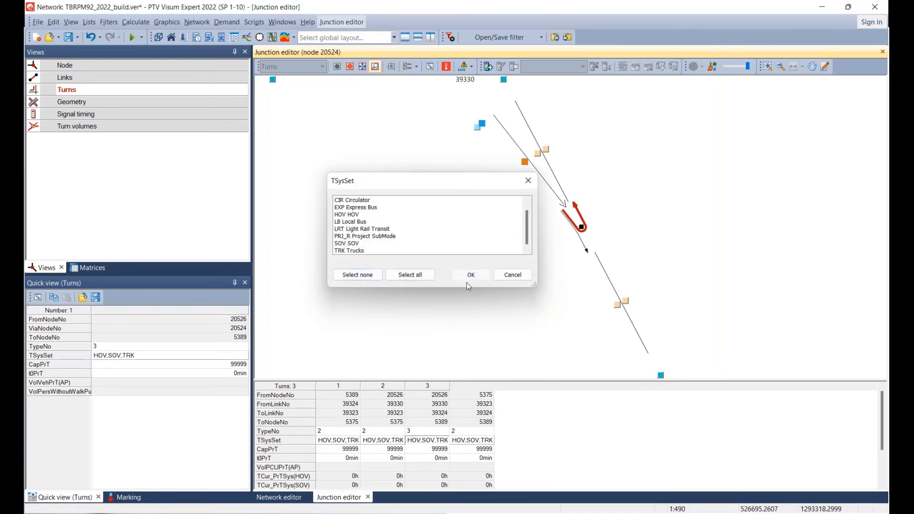
left_click(471, 275)
left_click(339, 435)
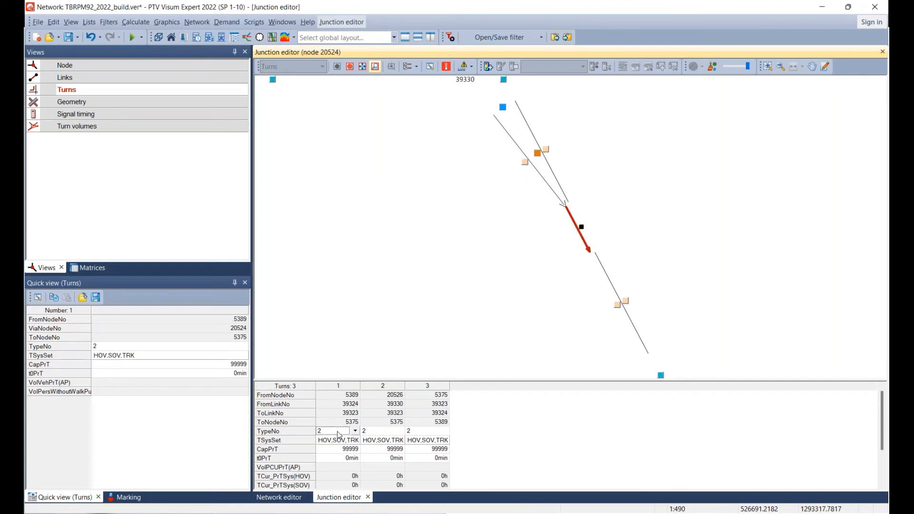
Close the type 2 through turn from node 5375 via 20524 to 5389 by removing all of its transport systems.
left_click(374, 432)
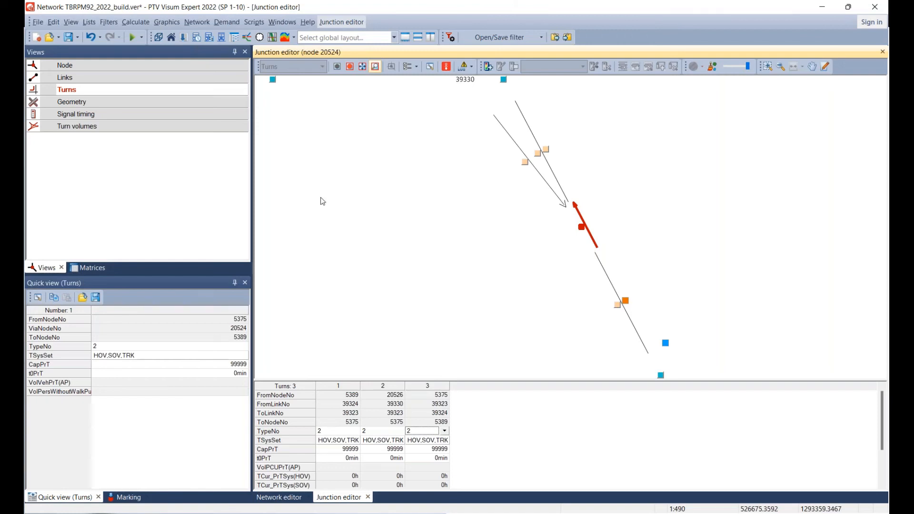
left_click(417, 443)
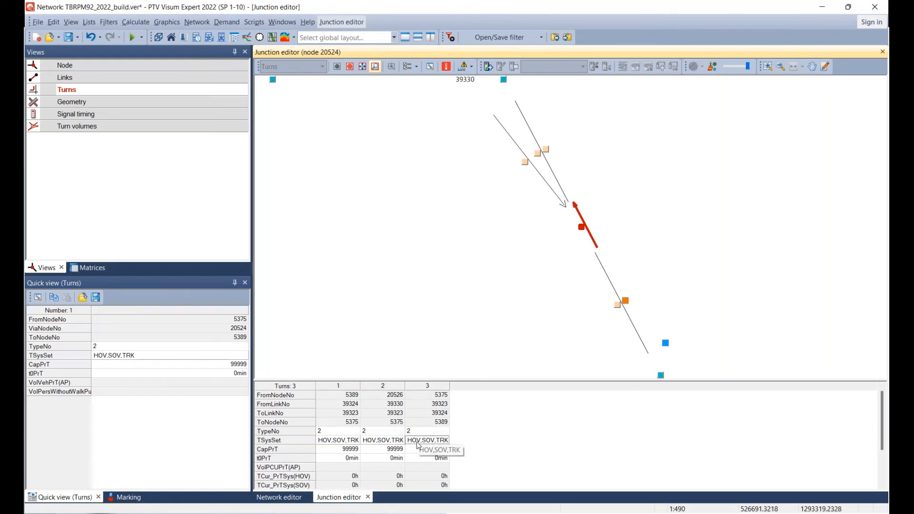
left_click(417, 444)
left_click(363, 277)
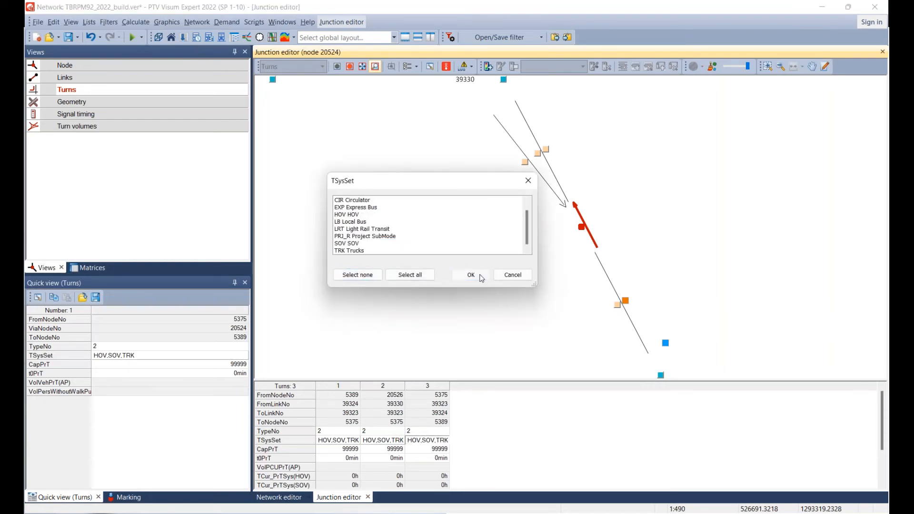
left_click(471, 275)
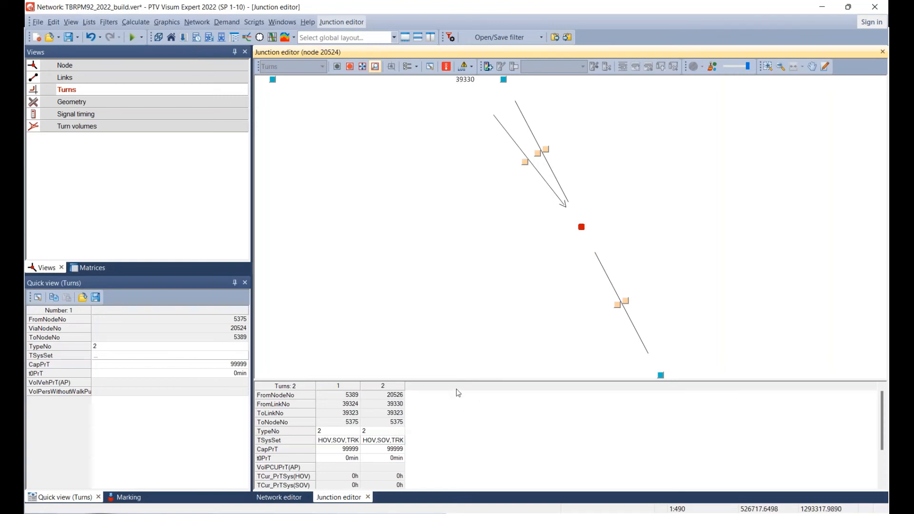
Enlarge the turn table of node 20524 and list its closed turns as well.
left_click_drag(453, 381, 441, 310)
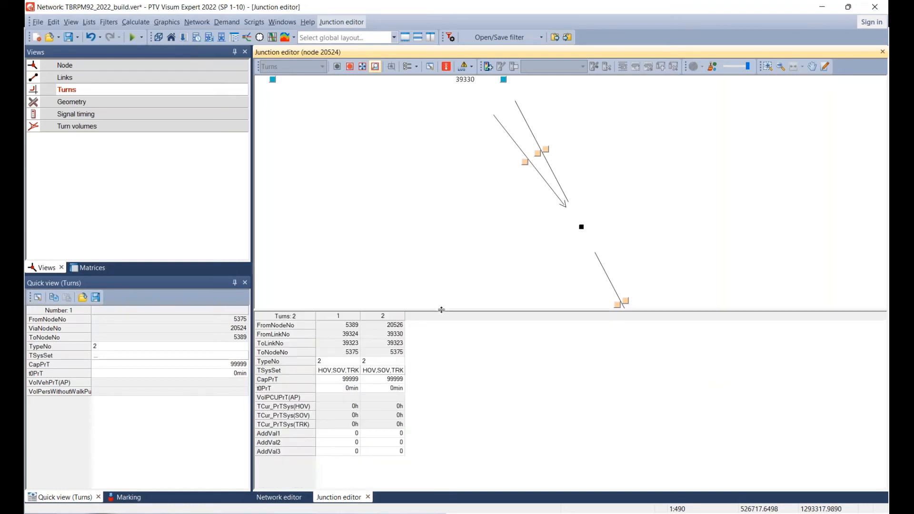
right_click(459, 379)
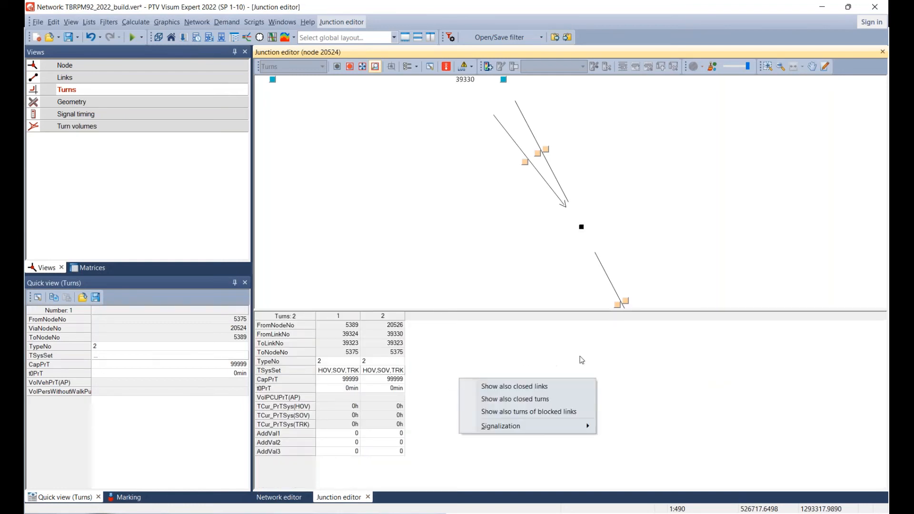
right_click(563, 353)
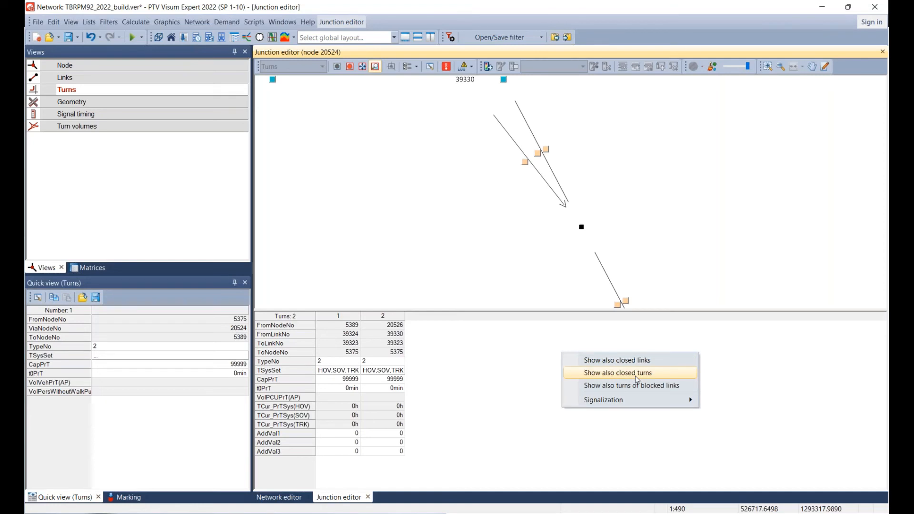
left_click(491, 376)
right_click(487, 370)
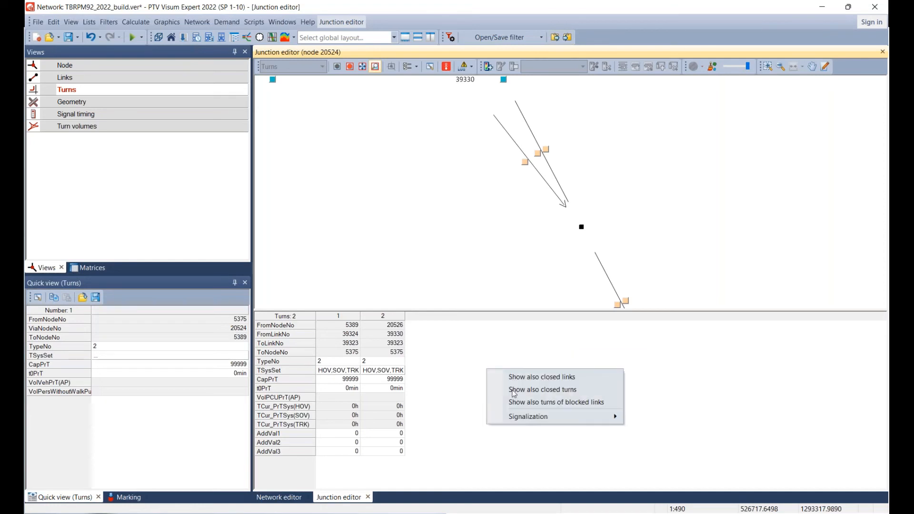
left_click(515, 394)
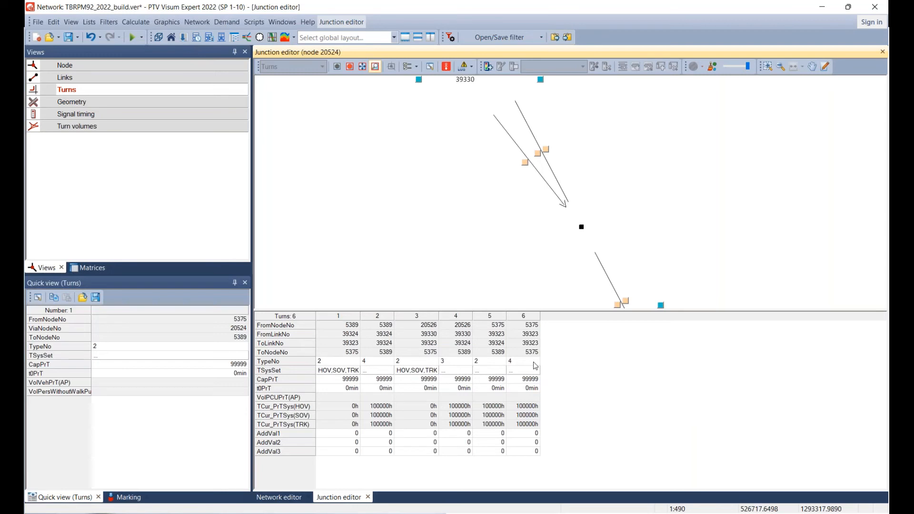
Examine the open and closed turns at node 20524 one by one to identify the wrongly closed through movement.
left_click(374, 363)
left_click(412, 365)
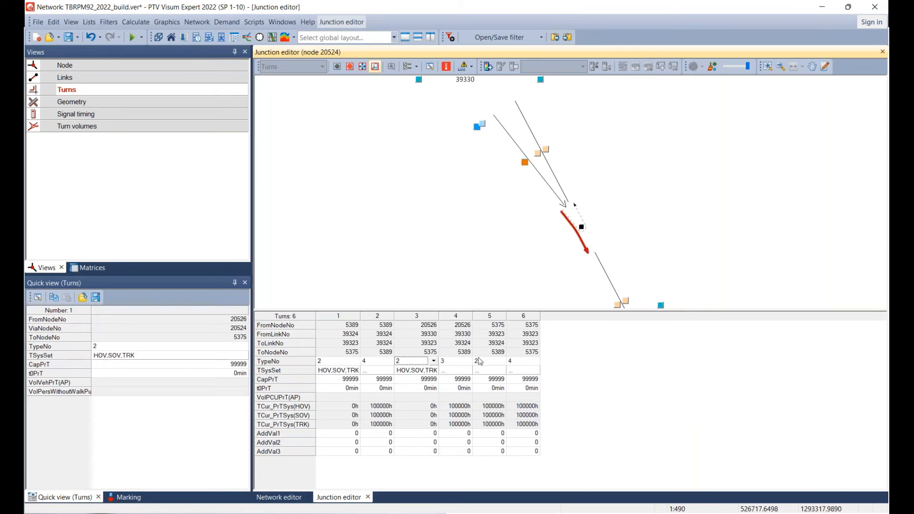
left_click(484, 361)
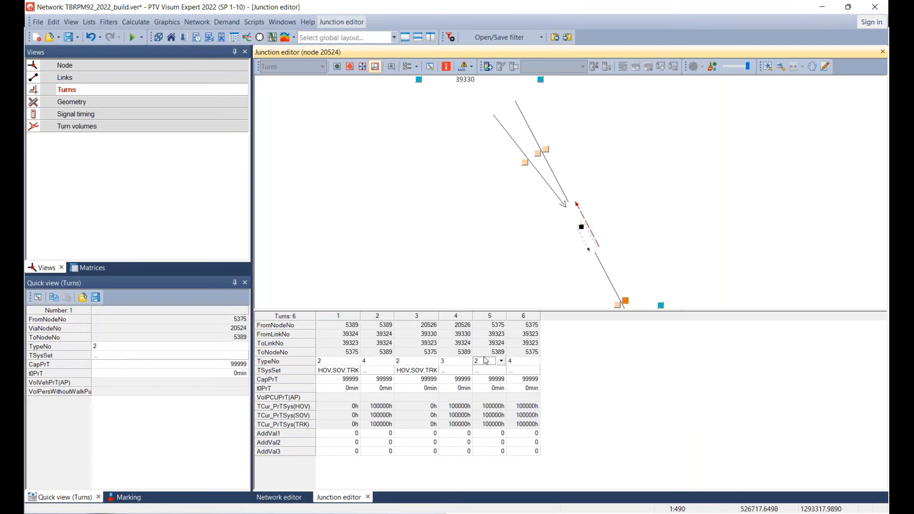
key("Left")
key("Left")
key("Left")
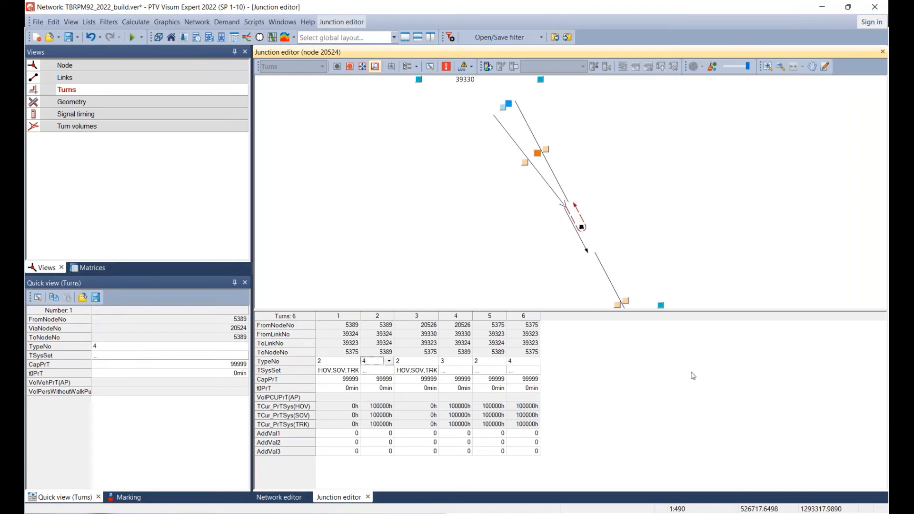
right_click(694, 376)
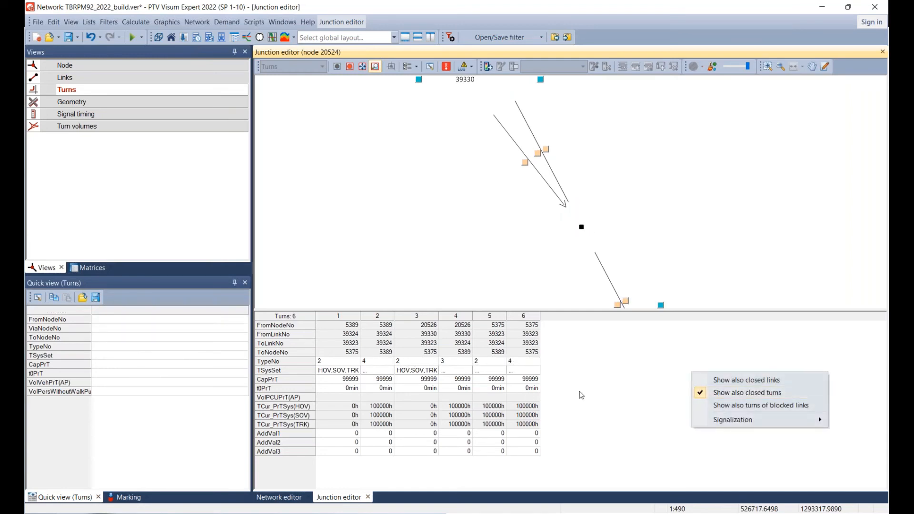
key("Escape")
left_click(369, 364)
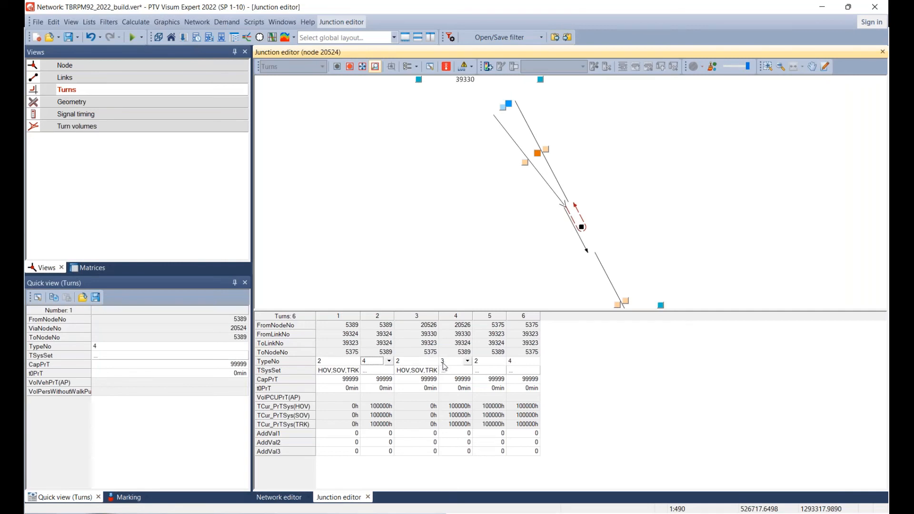
key("Right")
key("Right")
key("Right")
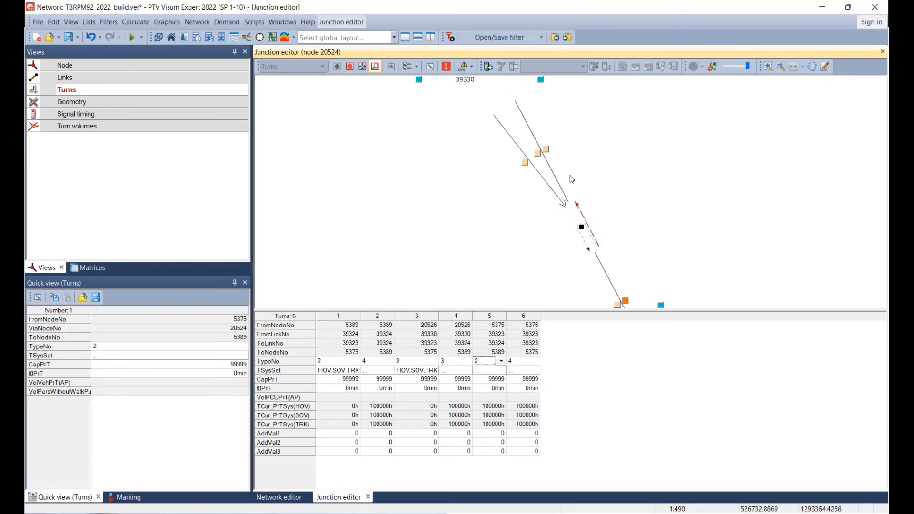
Reopen the turn from node 5375 via 20524 to 5389 for the HOV, SOV and TRK transport systems.
left_click(490, 370)
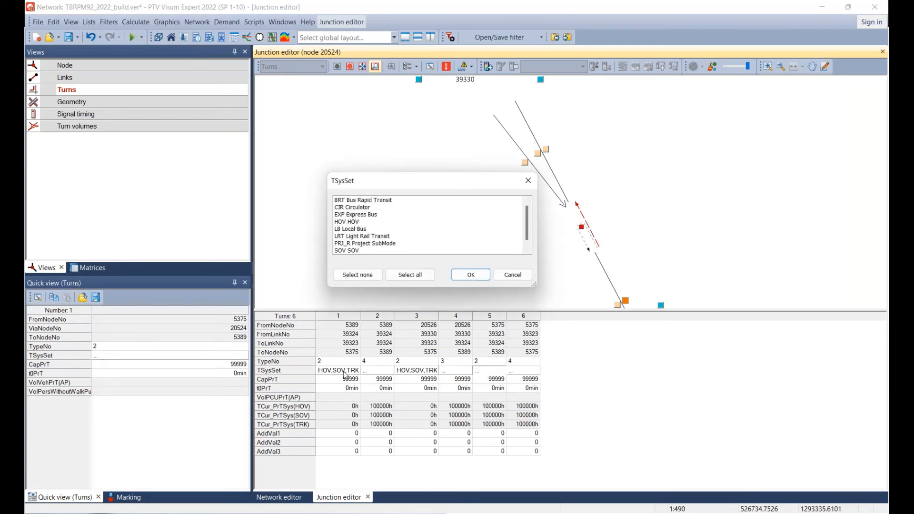
left_click(351, 222)
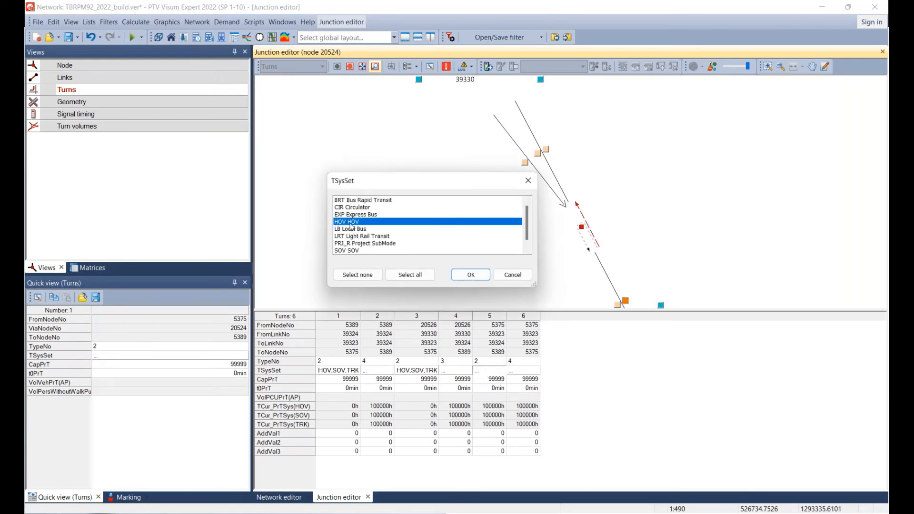
left_click(355, 251)
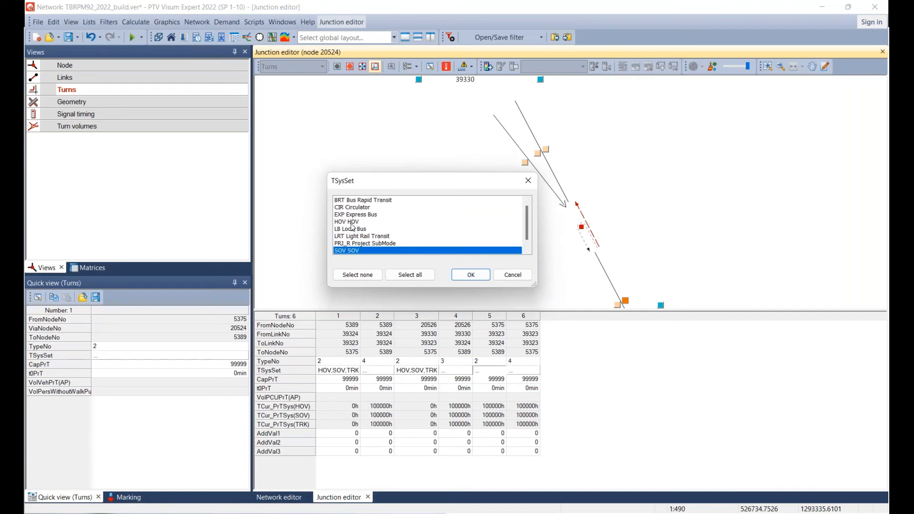
left_click(355, 223, "ctrl")
scroll(358, 241, "down", 1)
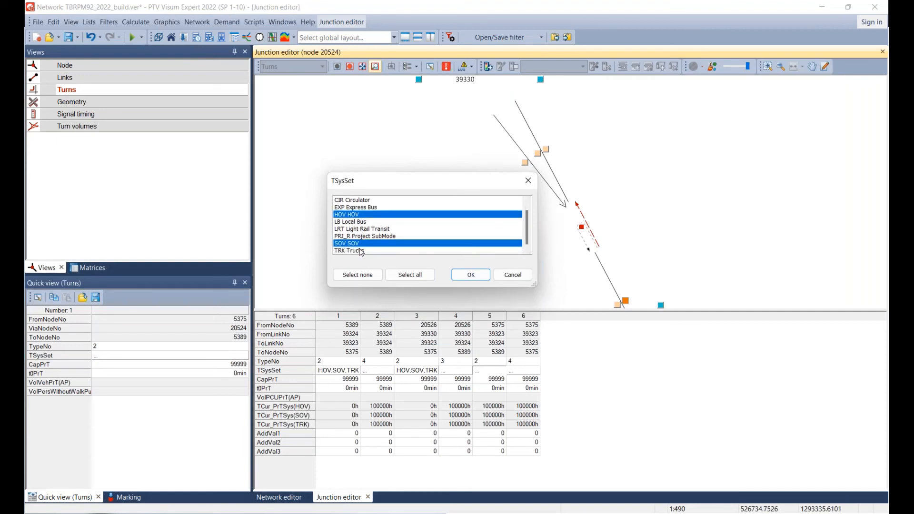
left_click(361, 251, "ctrl")
left_click(471, 275)
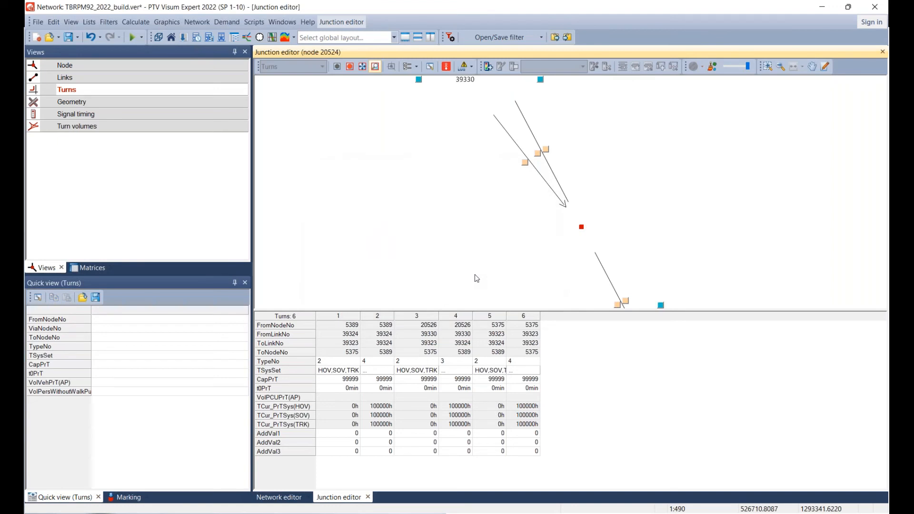
left_click(490, 334)
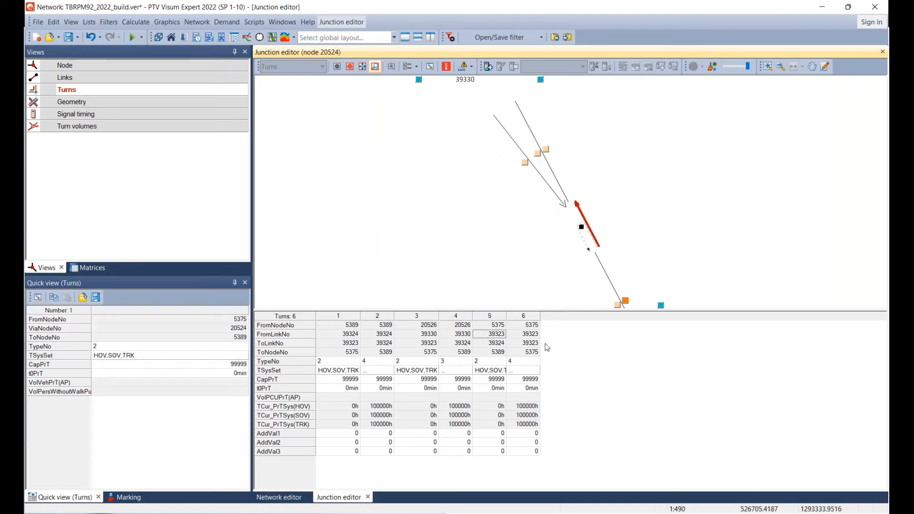
Hide the closed turns in the table of node 20524 and close the junction editor.
right_click(595, 357)
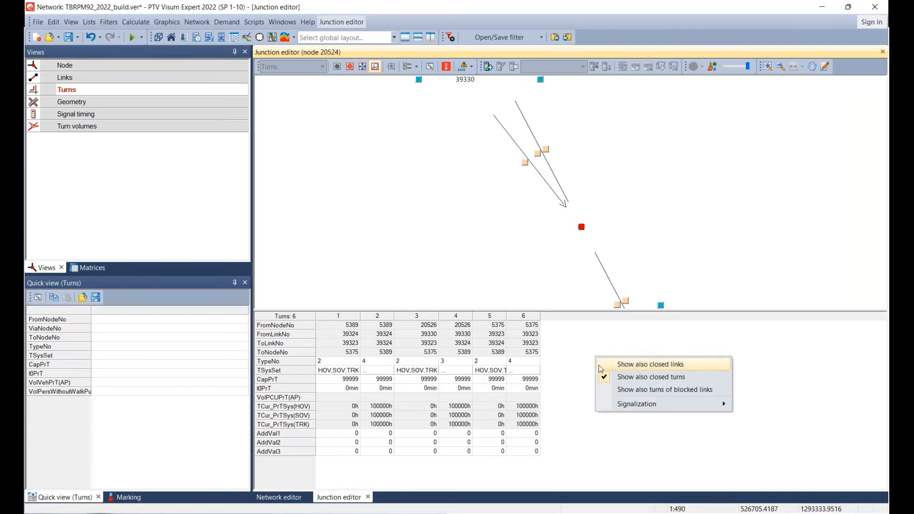
left_click(631, 379)
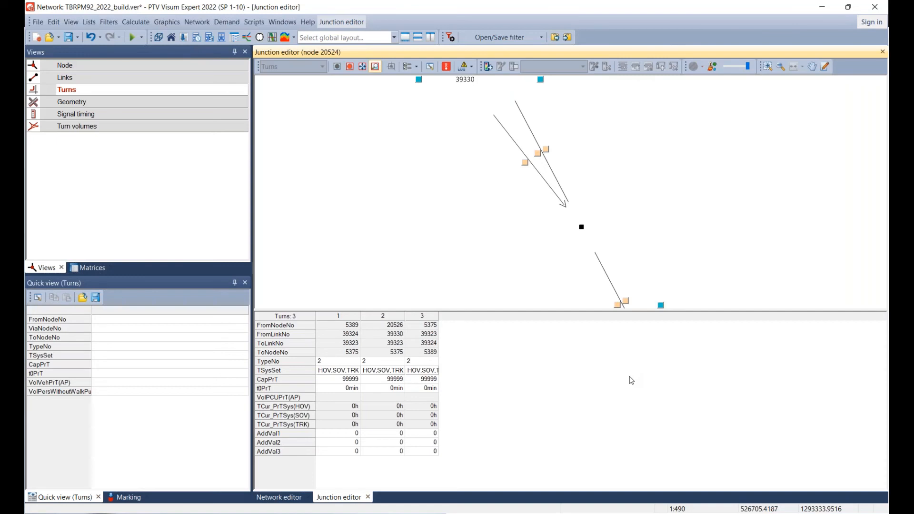
right_click(521, 366)
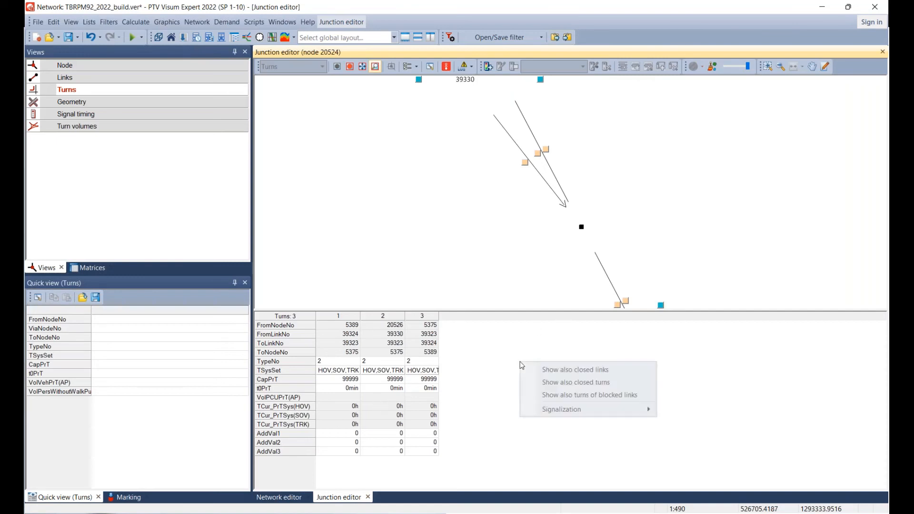
left_click(374, 215)
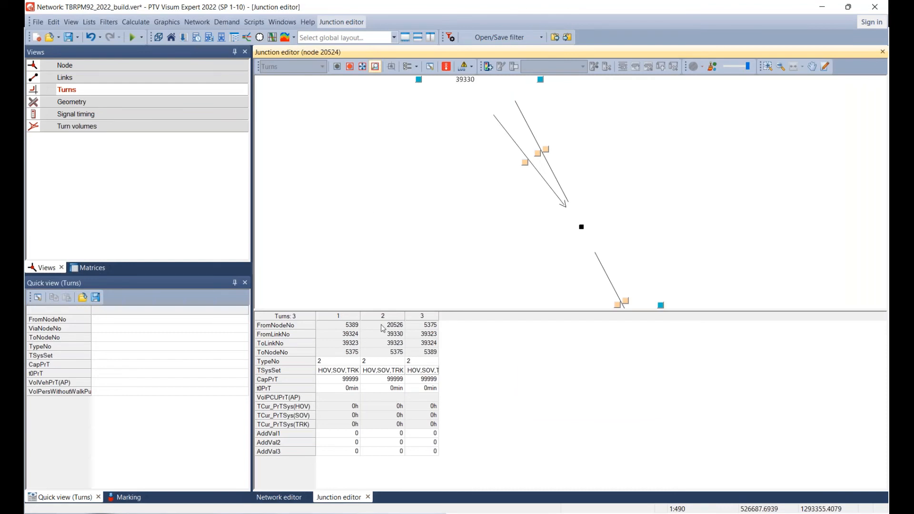
left_click(369, 498)
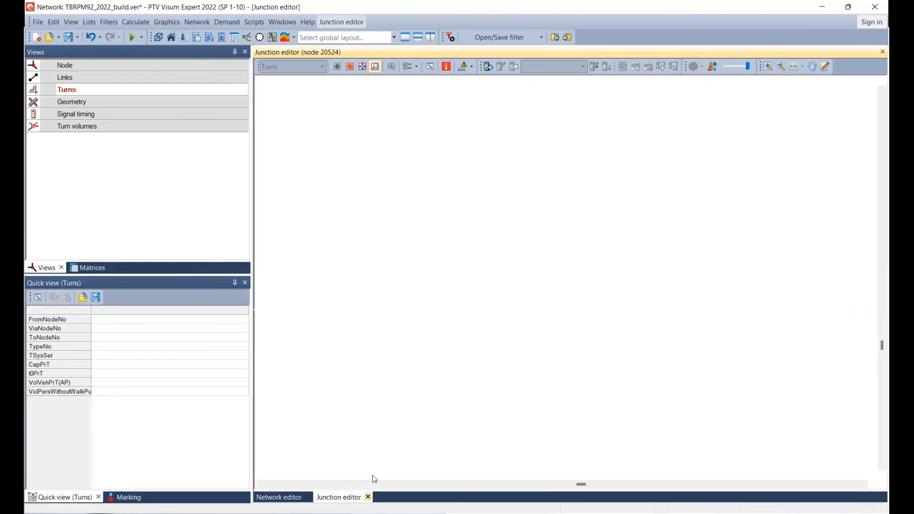
On the network map, close the turn from node 5389 via 20523 to 20522 by removing all of its transport systems.
left_click_drag(555, 169, 548, 261)
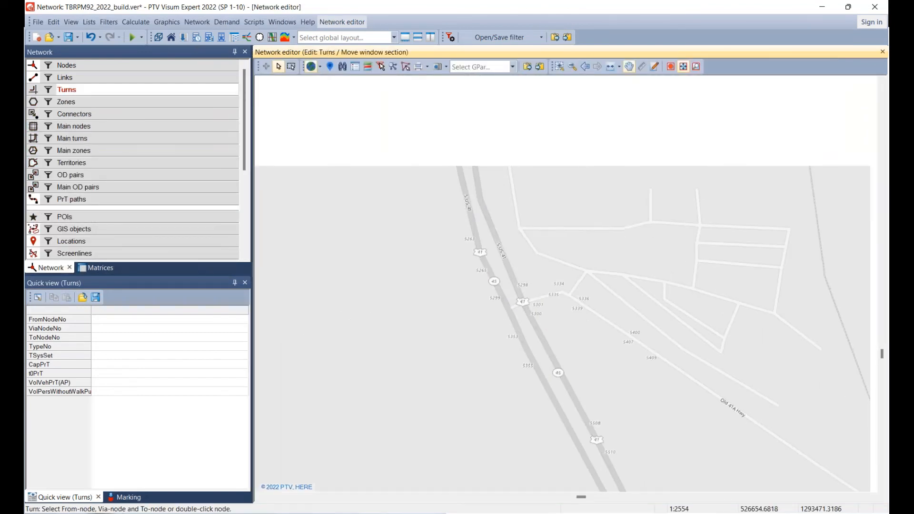
left_click(100, 91)
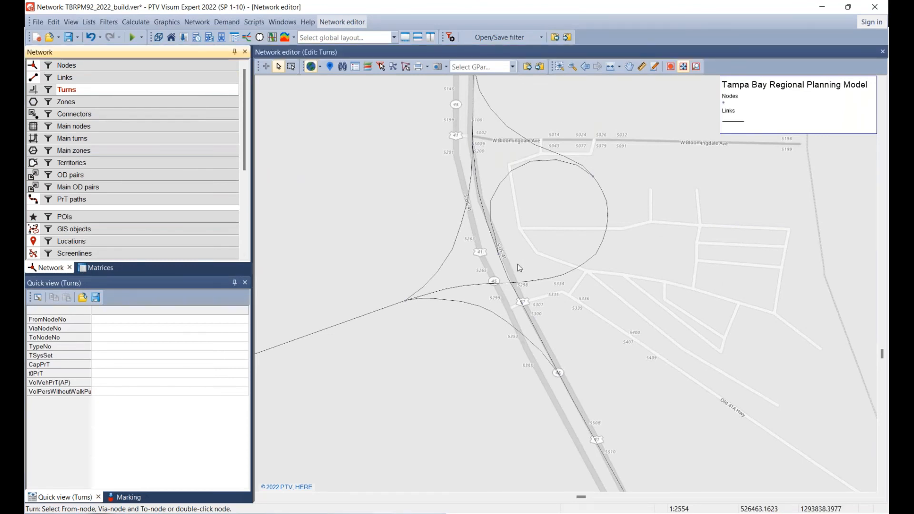
left_click(503, 263)
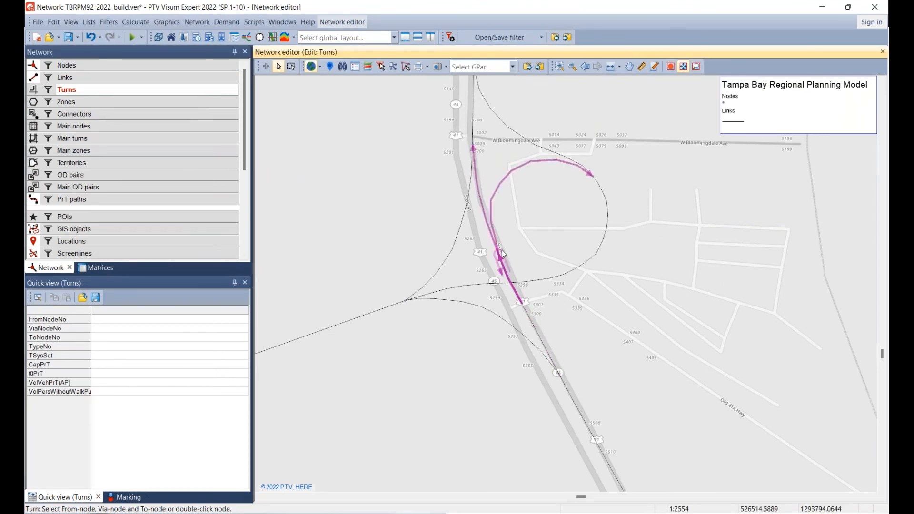
left_click(482, 202)
left_click(114, 360)
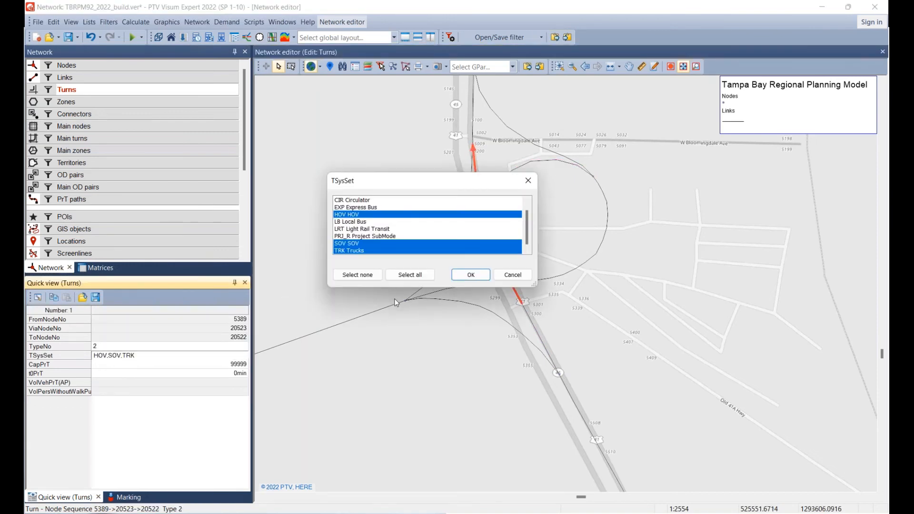
left_click(395, 274)
left_click(469, 276)
left_click(381, 244)
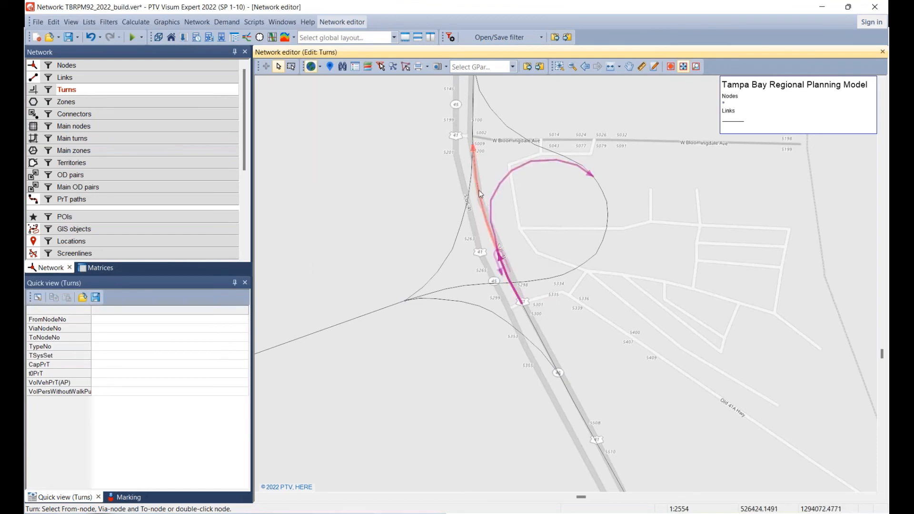
Reopen the turn from node 5389 via 20523 to 20522 for the HOV, SOV and TRK transport systems.
left_click(499, 247)
left_click(175, 358)
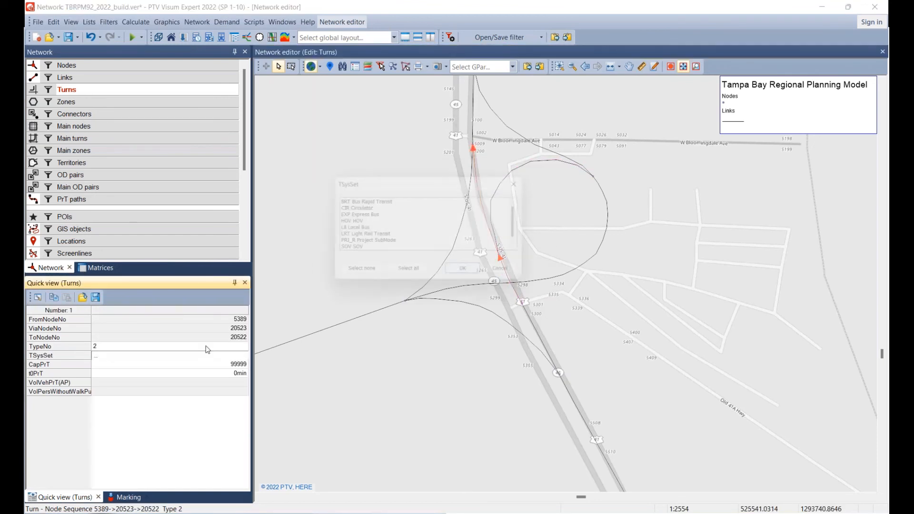
left_click(358, 222)
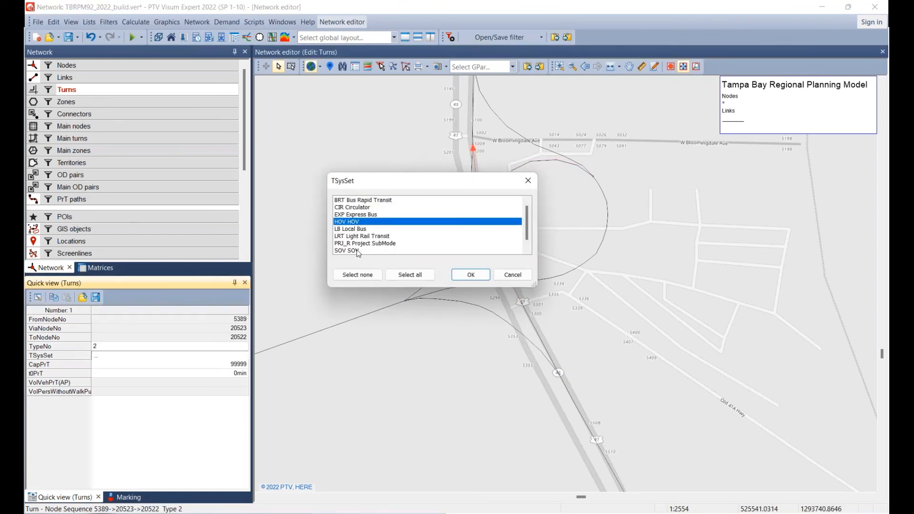
left_click(357, 251)
scroll(356, 249, "down", 1)
left_click(356, 251)
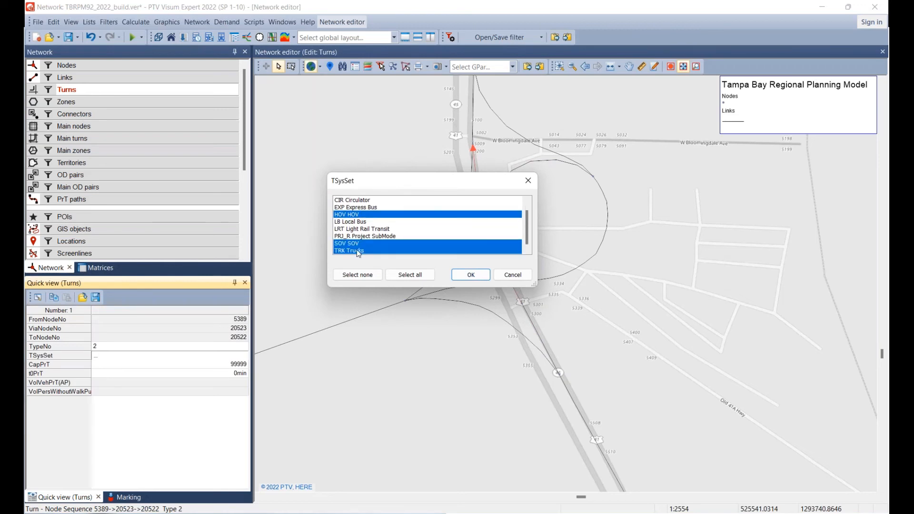
left_click(467, 280)
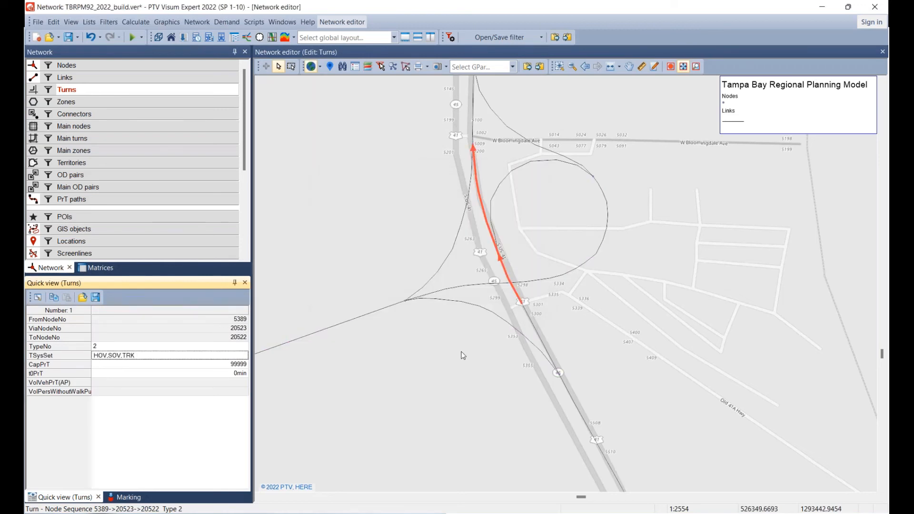
Open the turns of node 20522 in the junction editor and close the U-turn from node 20521 by removing all transport systems.
left_click(385, 238)
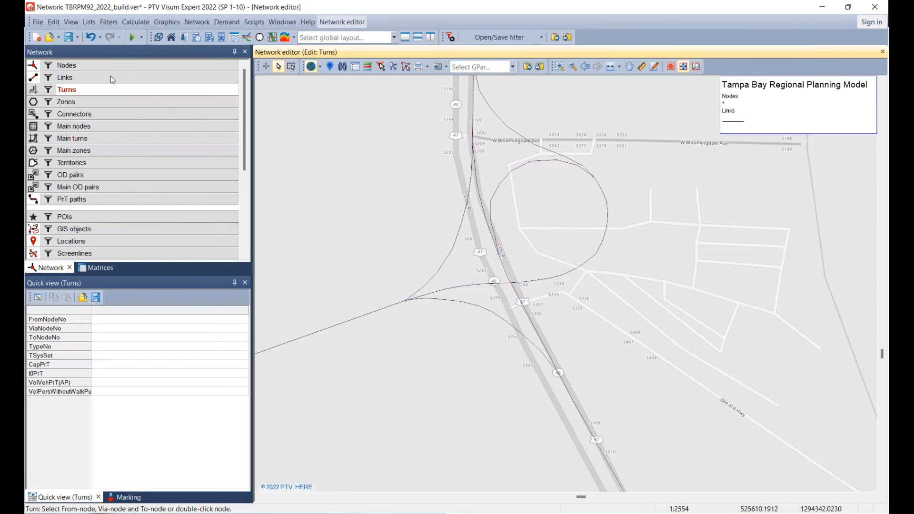
left_click(95, 66)
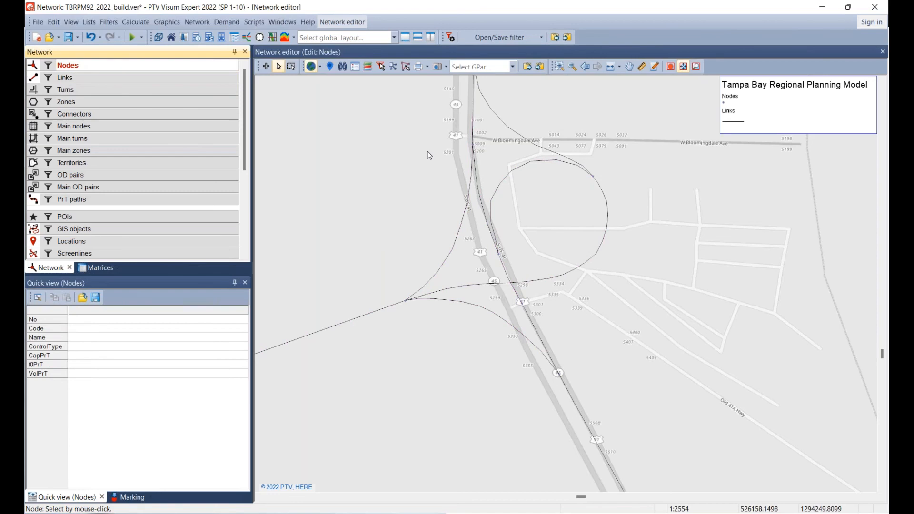
double_click(477, 148)
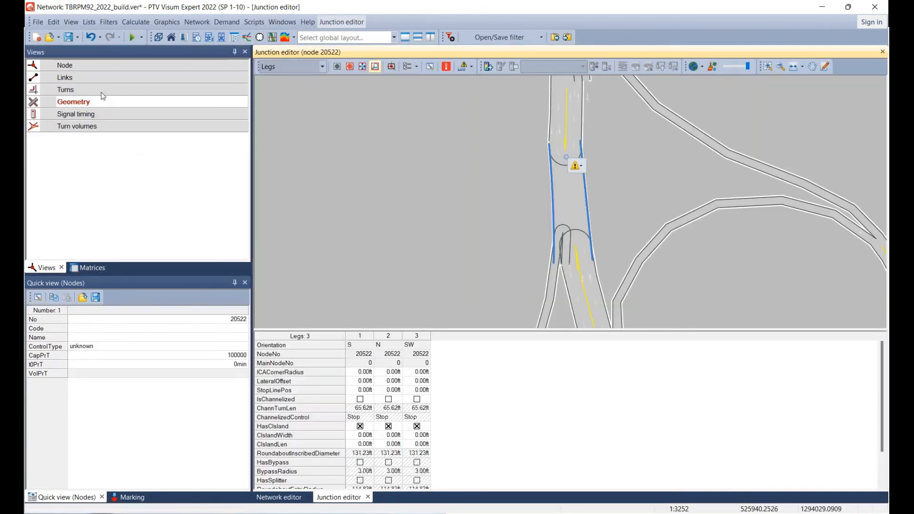
left_click(102, 92)
left_click(339, 388)
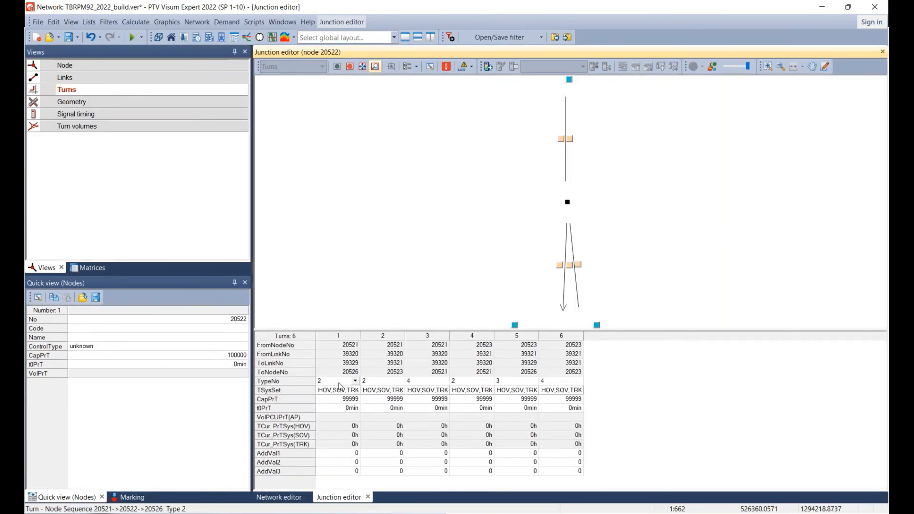
left_click(383, 383)
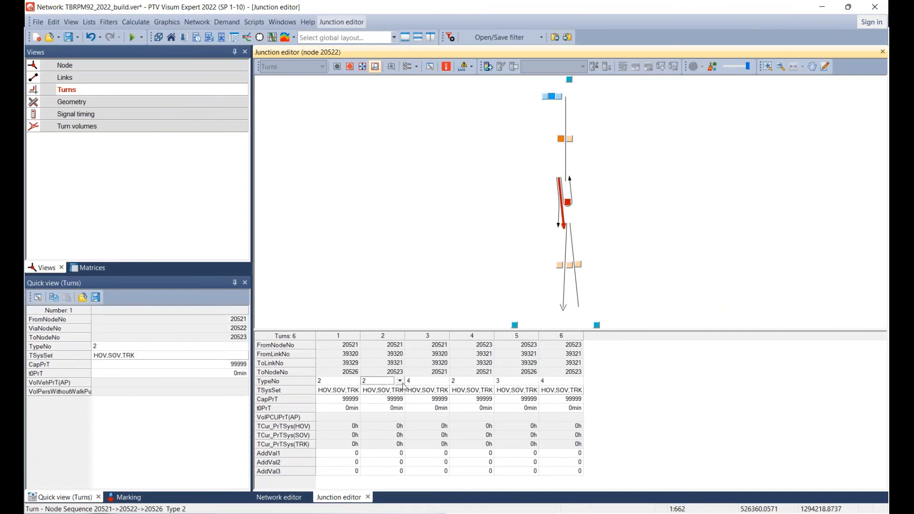
double_click(431, 393)
left_click(361, 276)
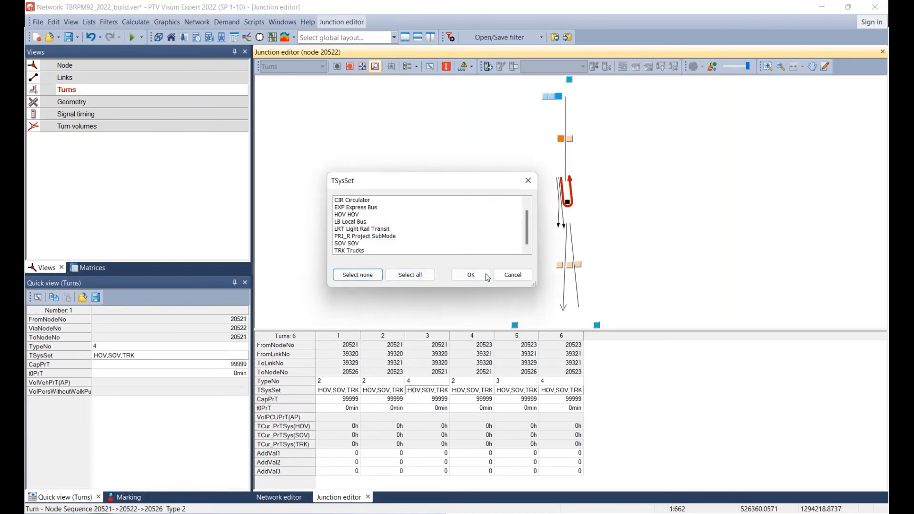
left_click(478, 275)
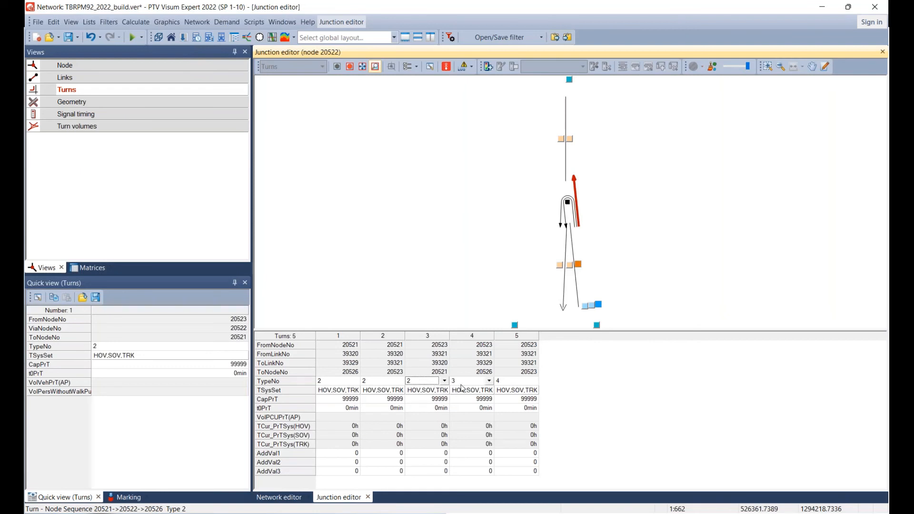
At node 20522, close the turn from node 20523 to 20526 and the U-turn from 20523, and close the junction editor.
double_click(468, 392)
left_click(362, 276)
left_click(472, 275)
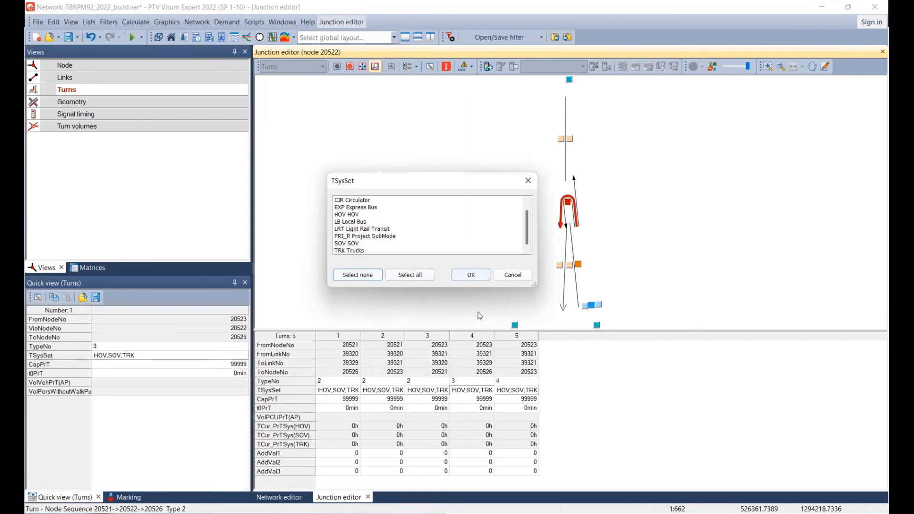
left_click(473, 398)
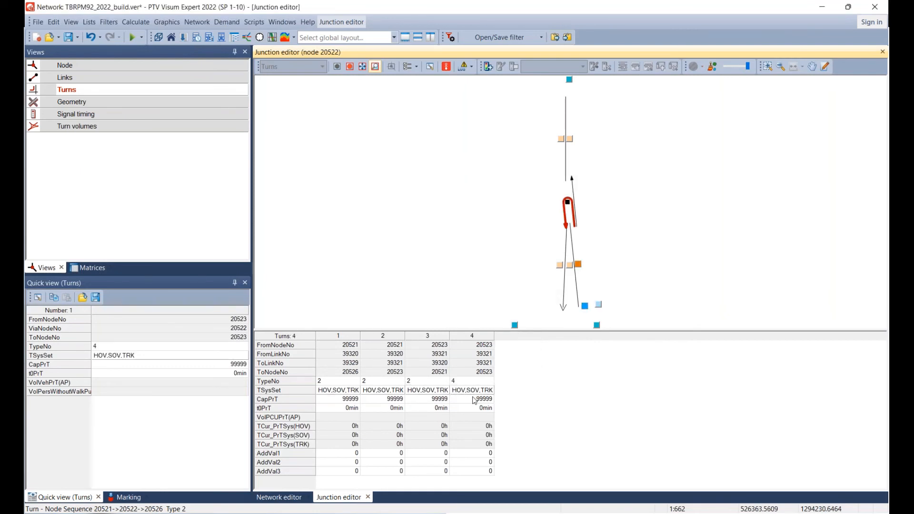
double_click(469, 392)
left_click(361, 276)
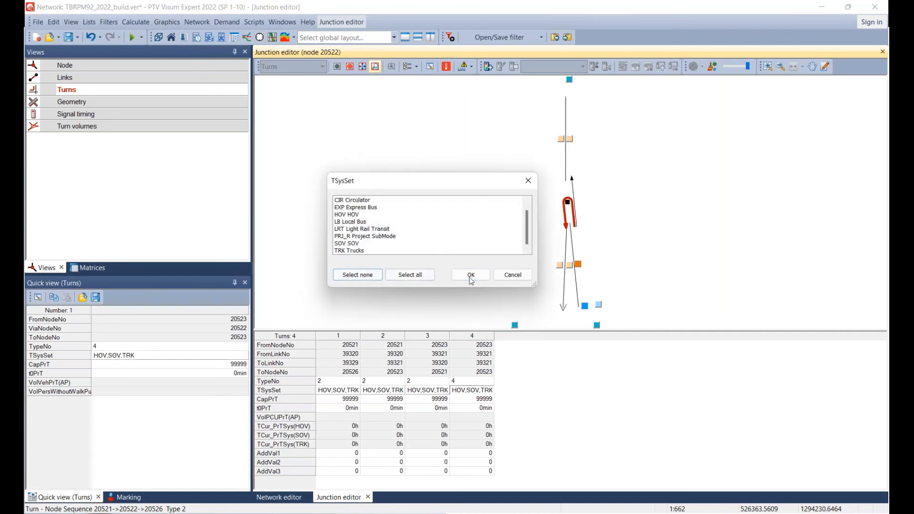
left_click(471, 276)
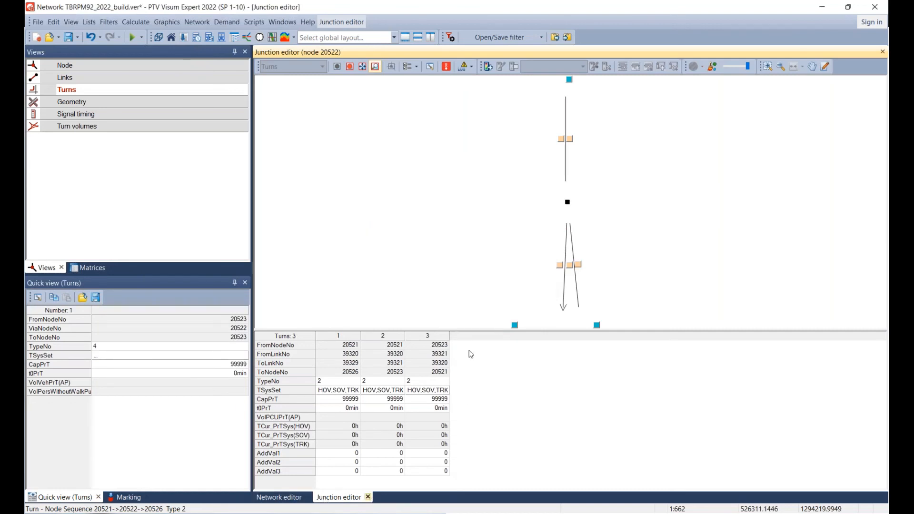
left_click(368, 498)
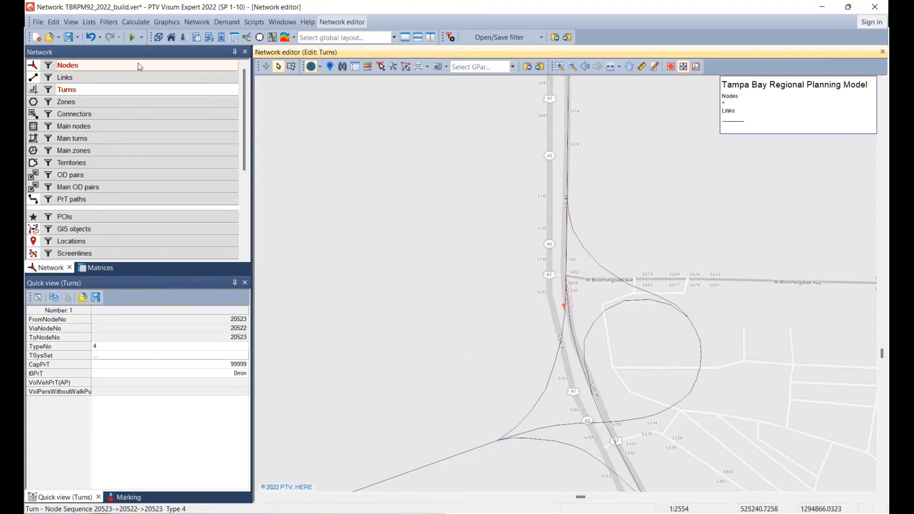
Open the turns of node 20523 in the junction editor and remove all transport systems from the turn from node 20522 to 20527.
left_click(138, 64)
double_click(593, 395)
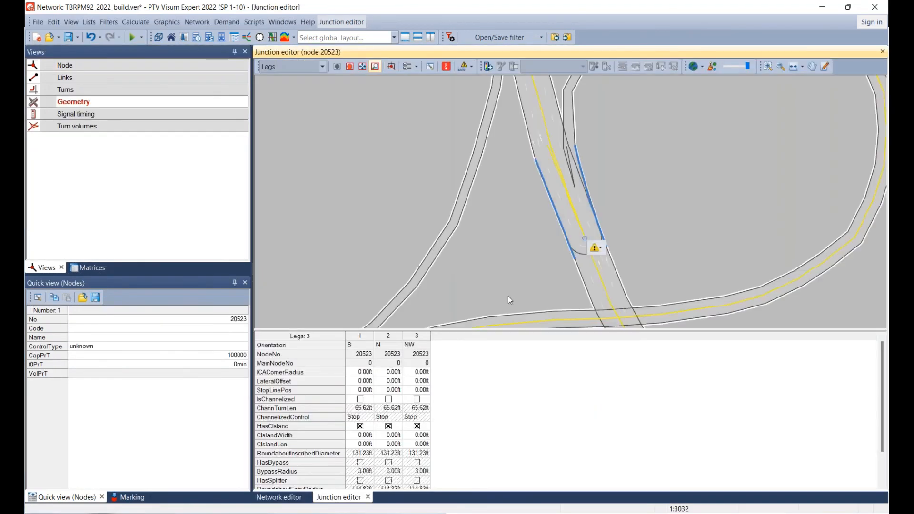
left_click(128, 89)
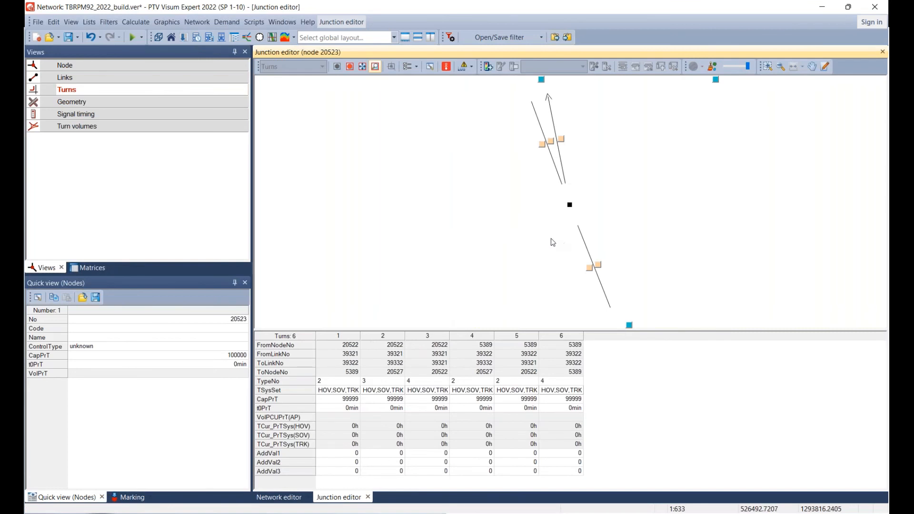
scroll(552, 242, "down", 2)
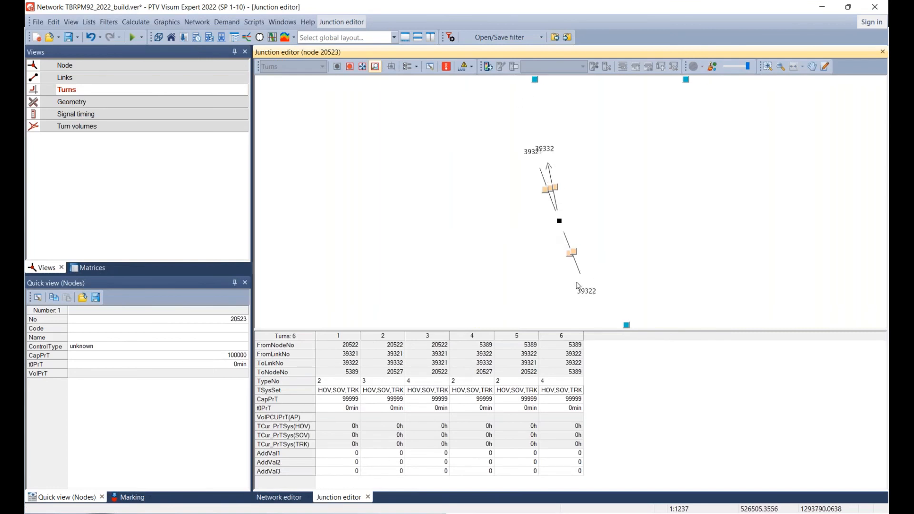
scroll(578, 286, "up", 1)
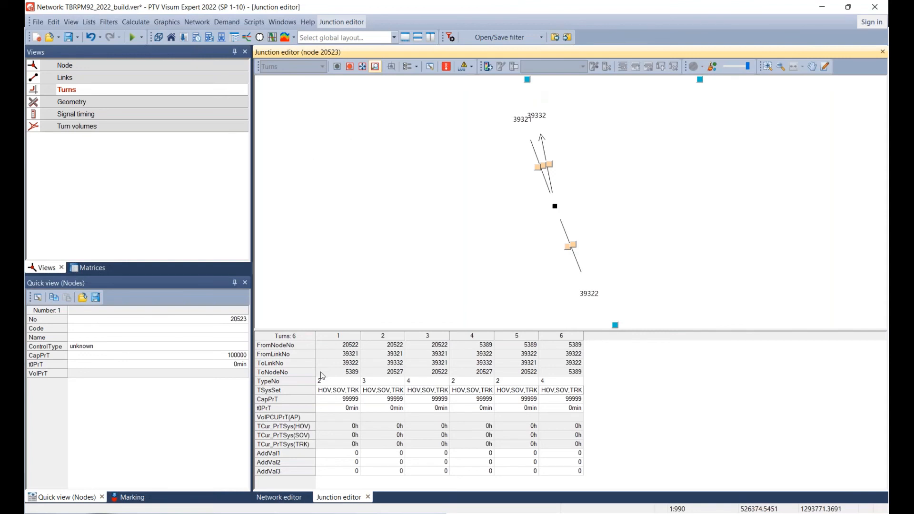
left_click(335, 383)
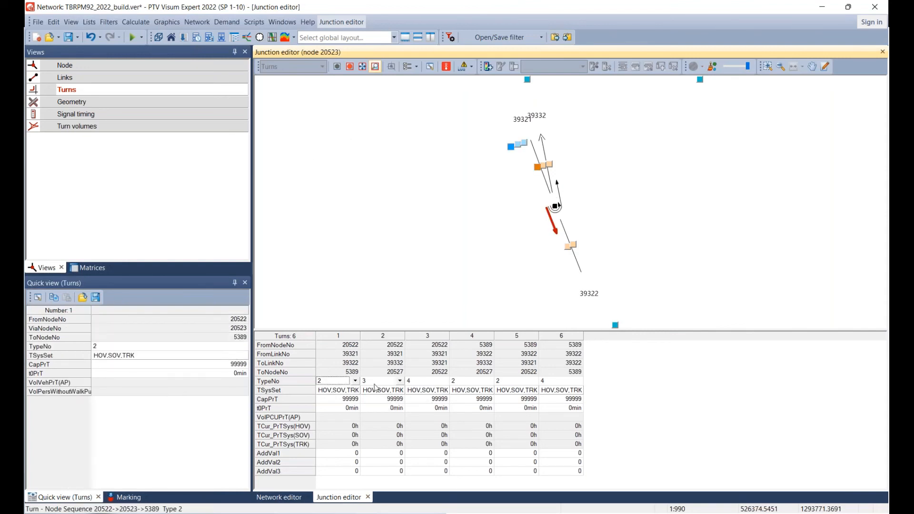
left_click(375, 388)
left_click(376, 388)
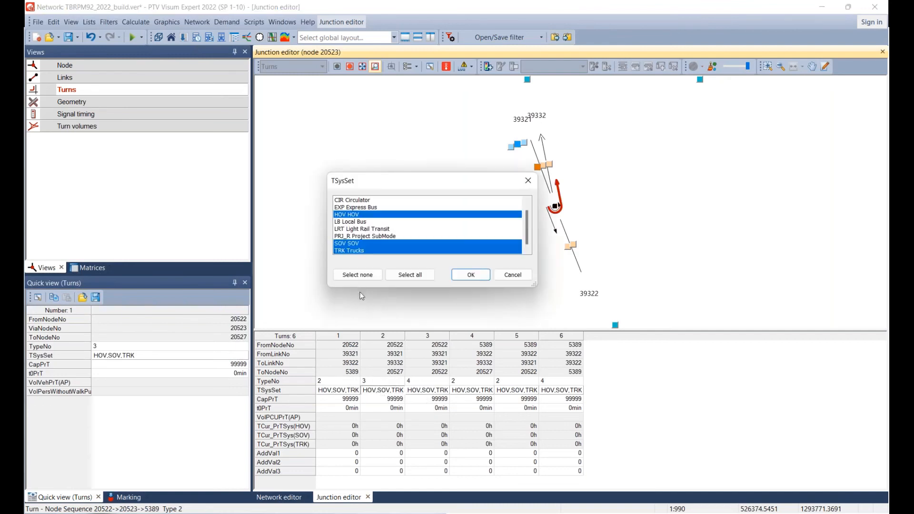
left_click(360, 275)
left_click(469, 277)
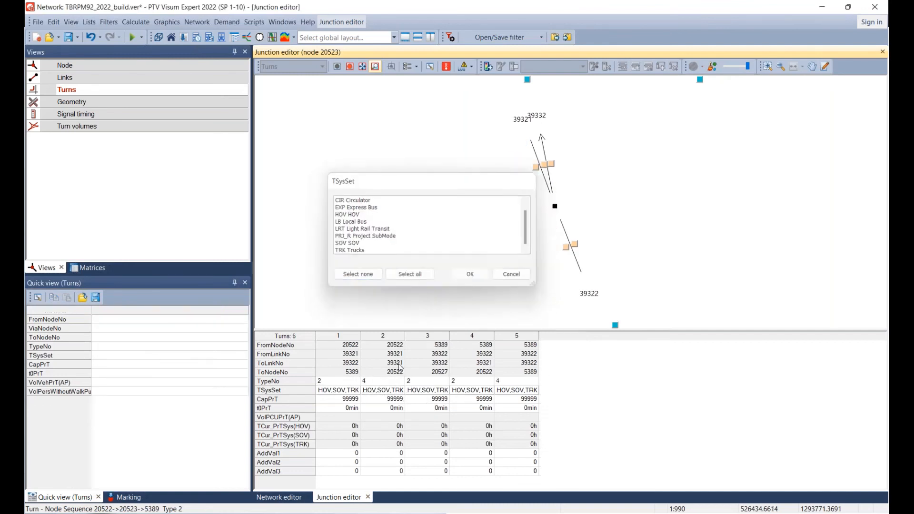
Close the U-turns at node 20523 for traffic coming from nodes 20522 and 5389.
double_click(381, 391)
left_click(375, 278)
left_click(471, 275)
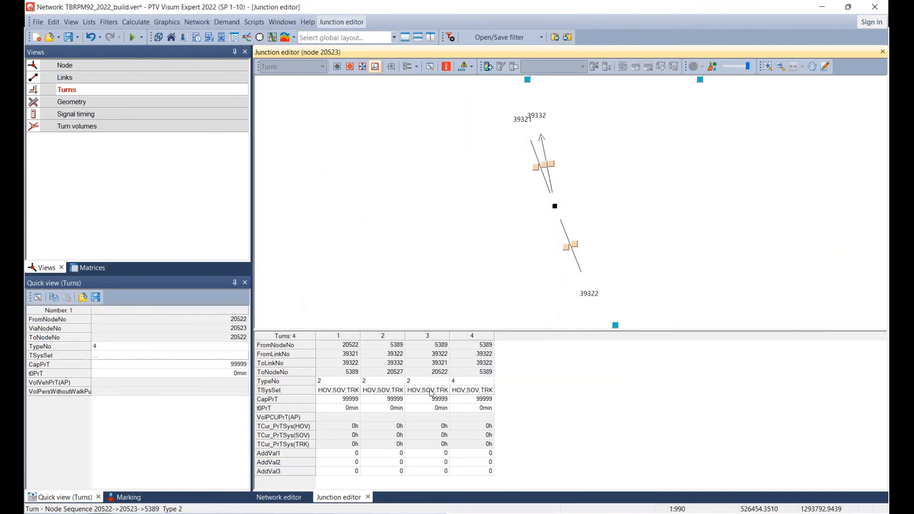
double_click(465, 395)
left_click(358, 276)
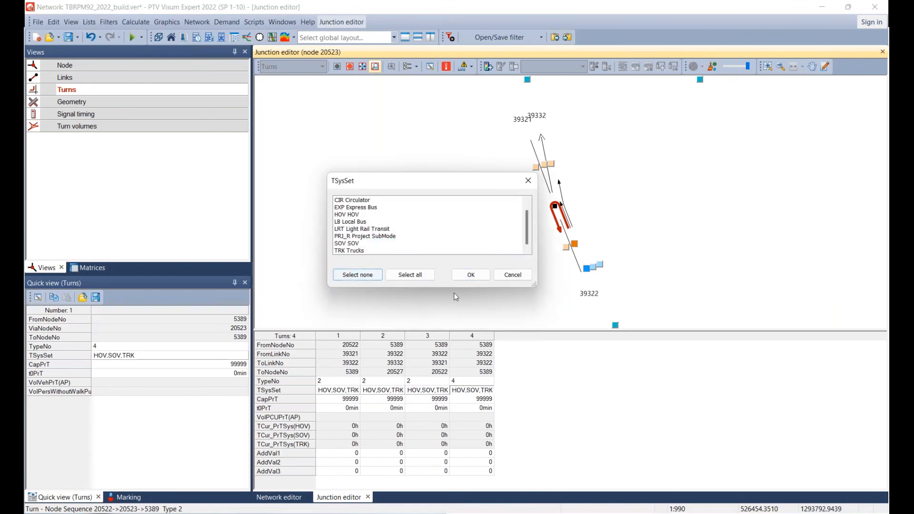
left_click(467, 276)
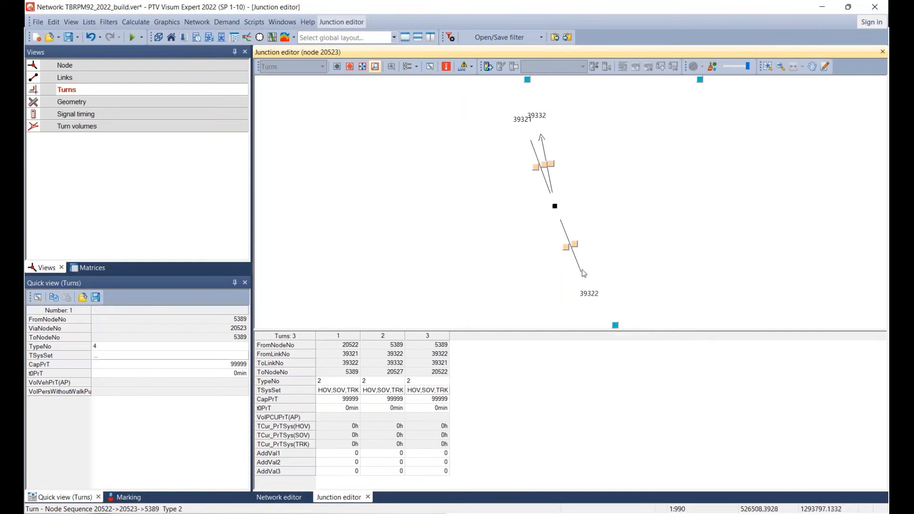
Switch the junction editor to adjacent node 5389 and close its U-turns from nodes 20523 and 20524.
left_click(616, 326)
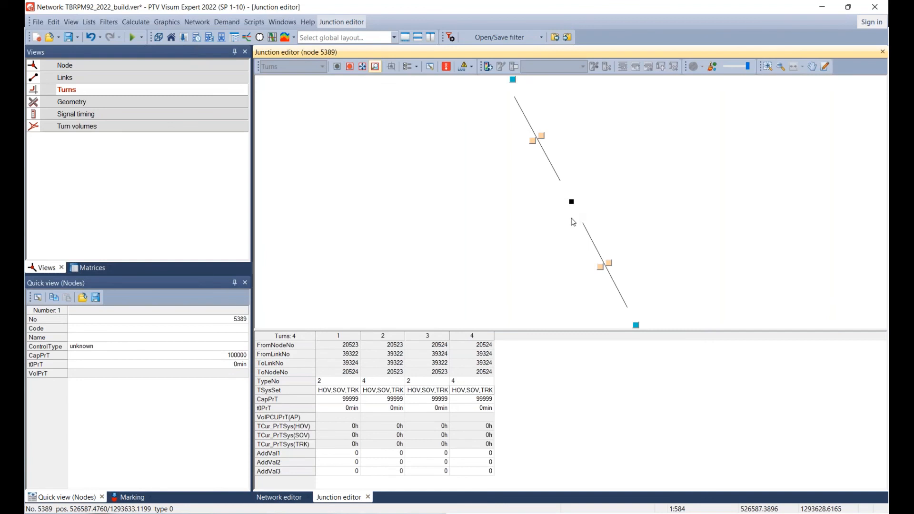
double_click(373, 392)
left_click(361, 276)
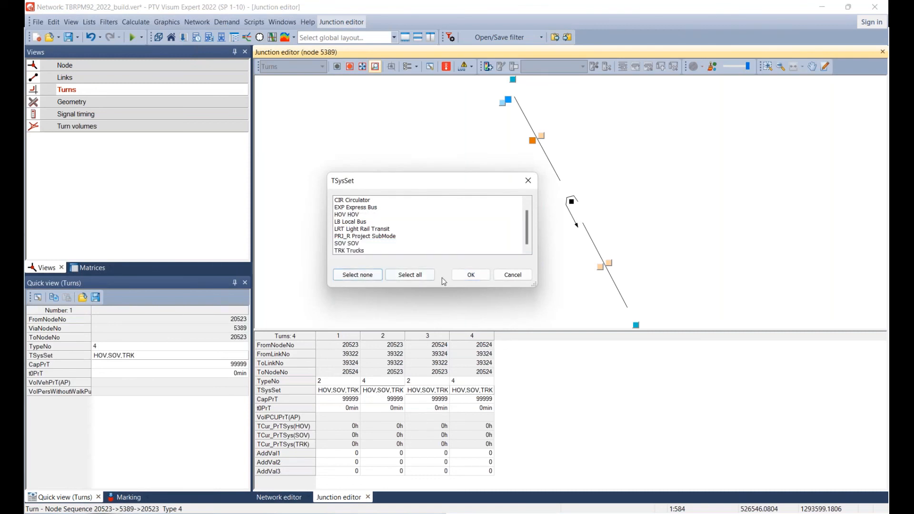
left_click(470, 275)
double_click(417, 398)
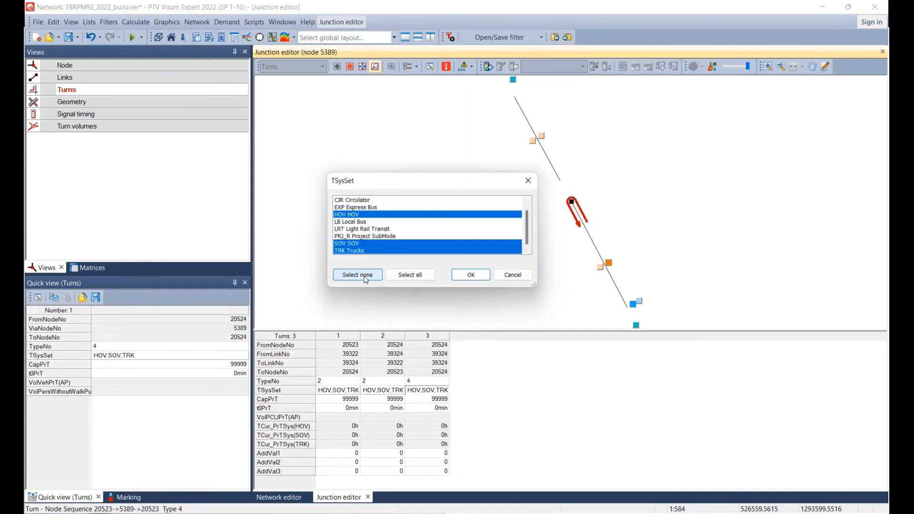
left_click(361, 276)
left_click(471, 275)
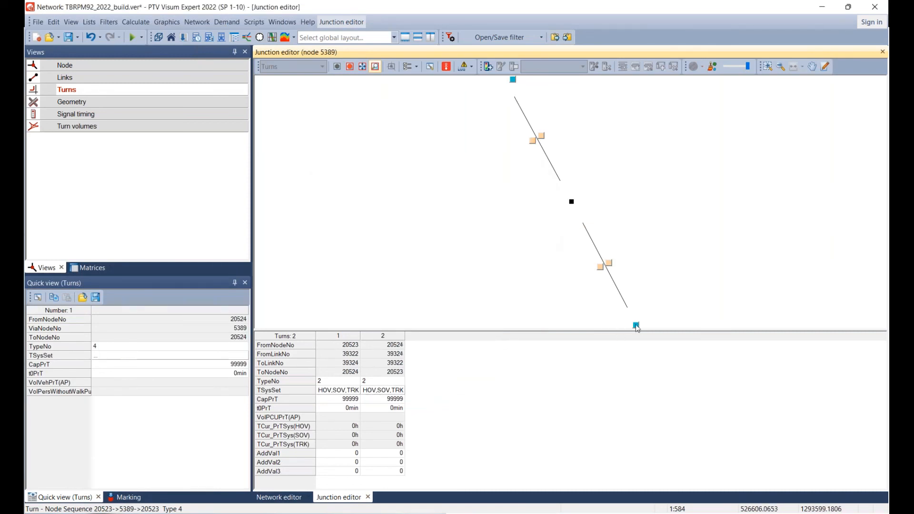
Go through node 20524 to node 20526 and remove all transport systems from the turn from node 20527 to 20524.
double_click(636, 326)
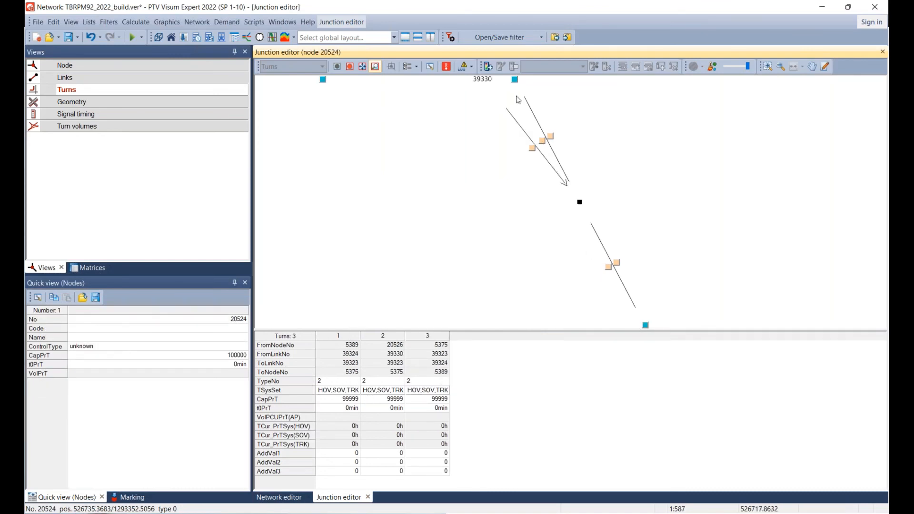
left_click(323, 79)
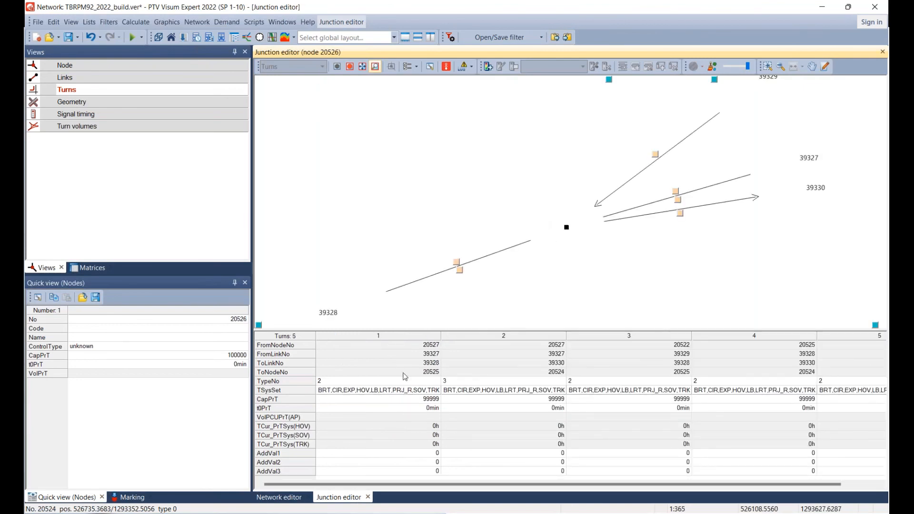
left_click(473, 391)
left_click(473, 390)
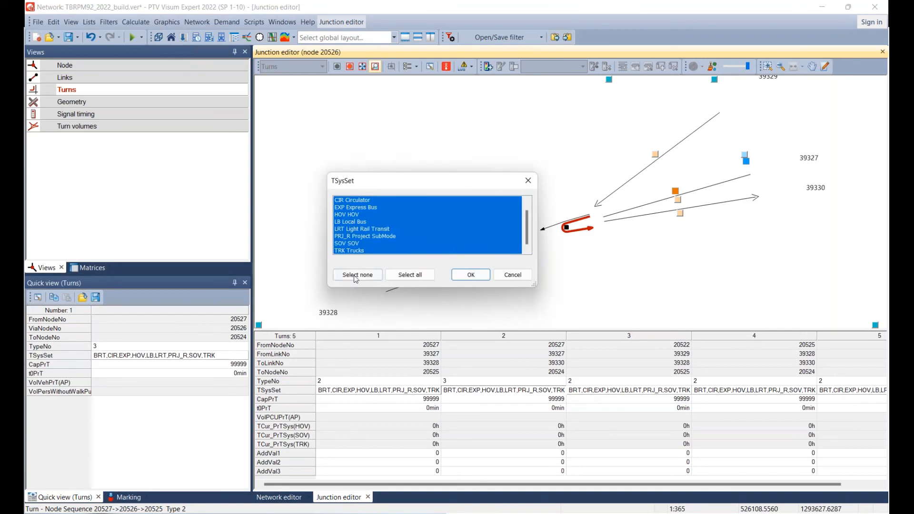
left_click(357, 275)
left_click(469, 275)
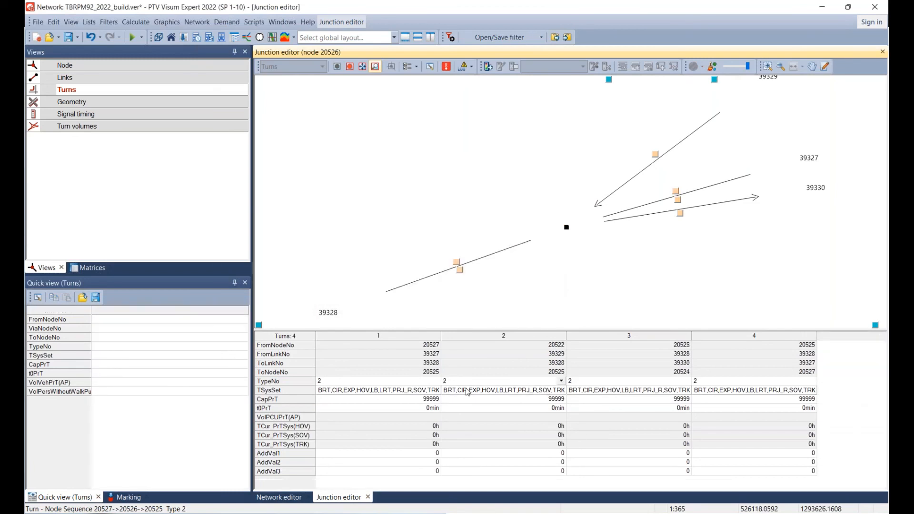
Check the turns from node 20525 at node 20526, and follow the ramp through node 20527 to the turns of node 20521.
left_click(608, 384)
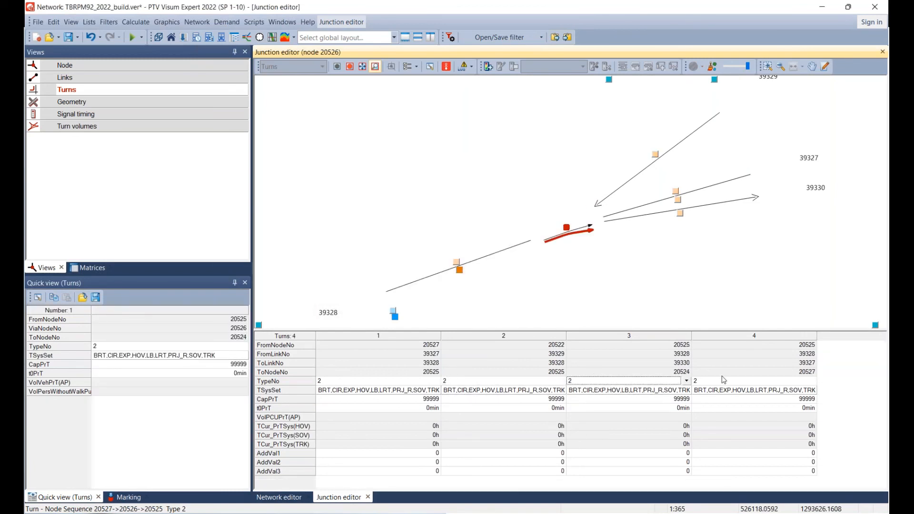
left_click(810, 381)
left_click(533, 282)
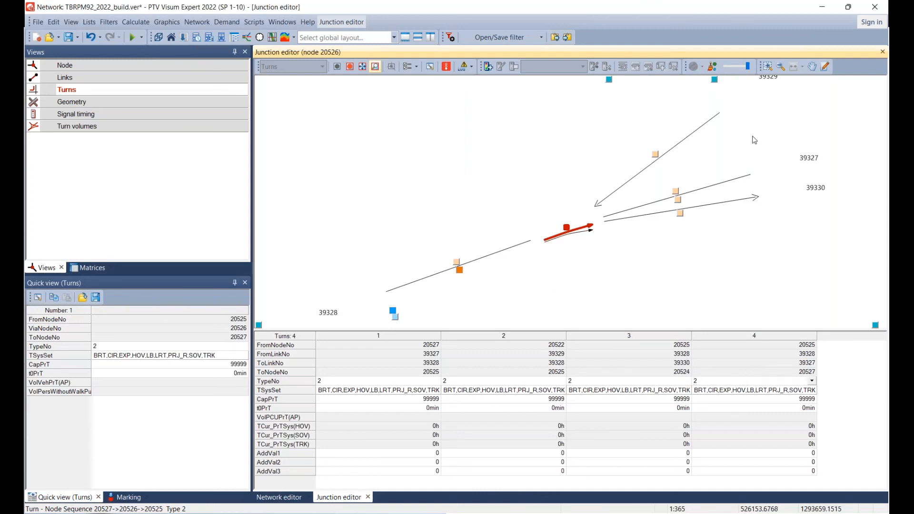
scroll(751, 138, "down", 5)
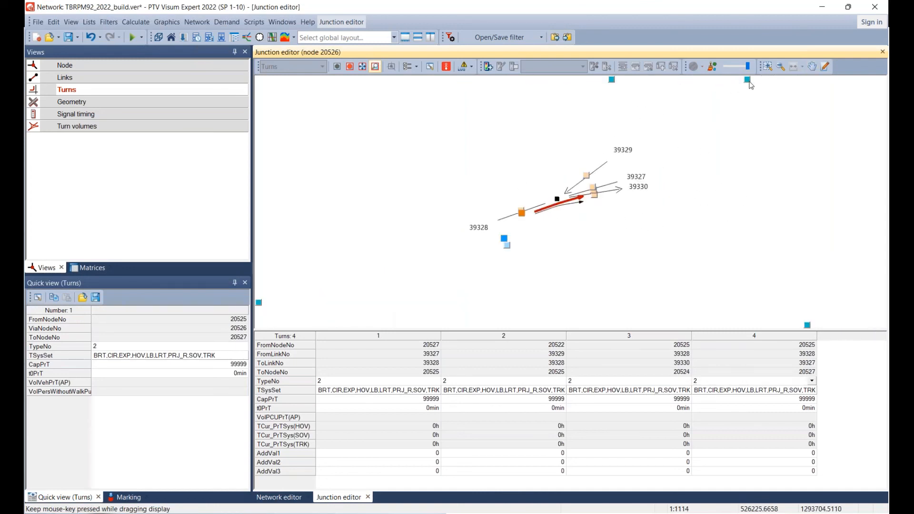
left_click(747, 79)
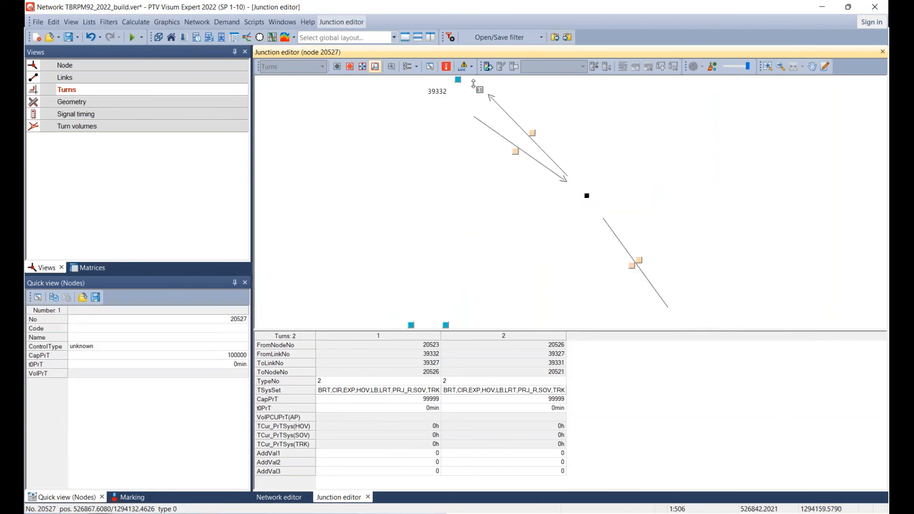
left_click(459, 81)
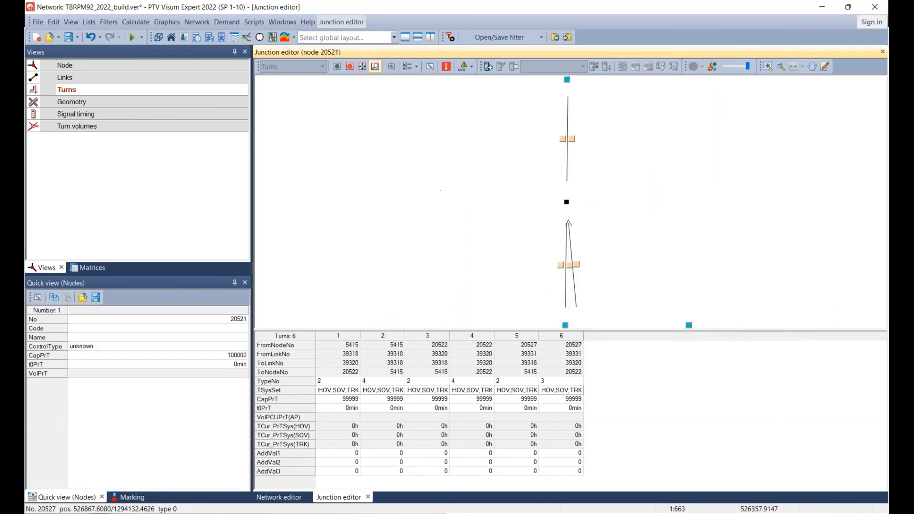
Close the U-turns at node 20521 for traffic coming from nodes 5415 and 20522 by removing all transport systems.
left_click(377, 390)
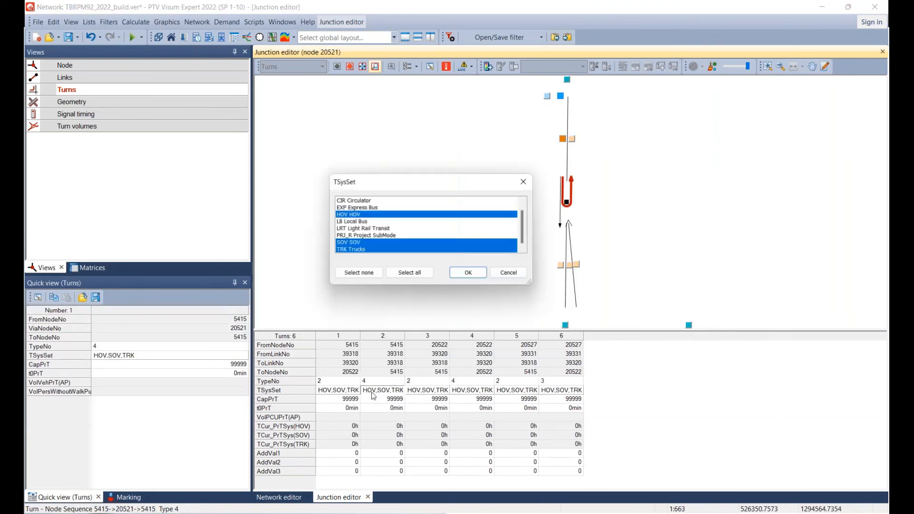
left_click(362, 276)
left_click(475, 281)
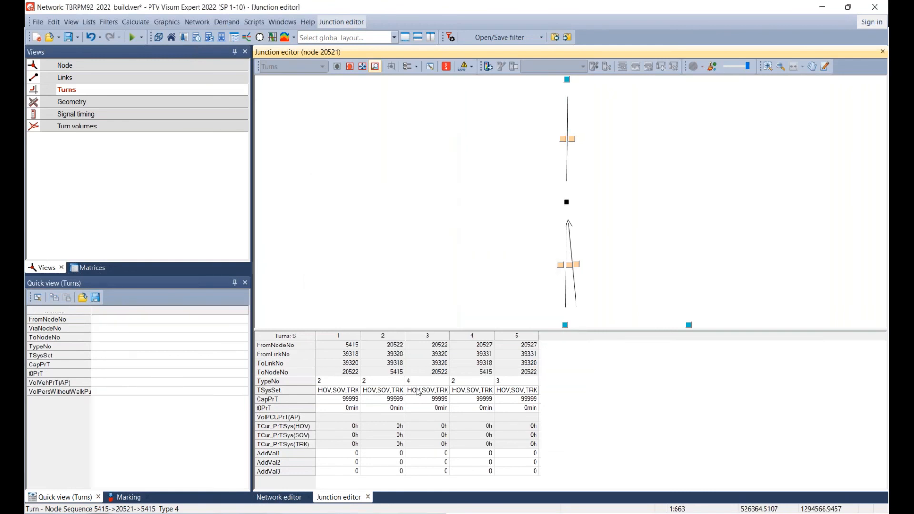
left_click(419, 391)
left_click(419, 391)
left_click(359, 275)
left_click(462, 276)
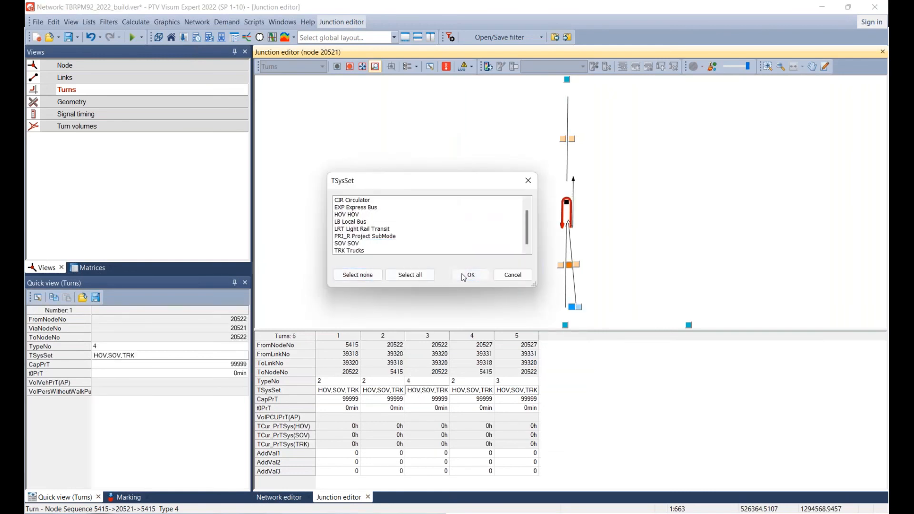
Remove all transport systems from the turn from node 20527 to 20522 at node 20521, and close the junction editor.
double_click(465, 395)
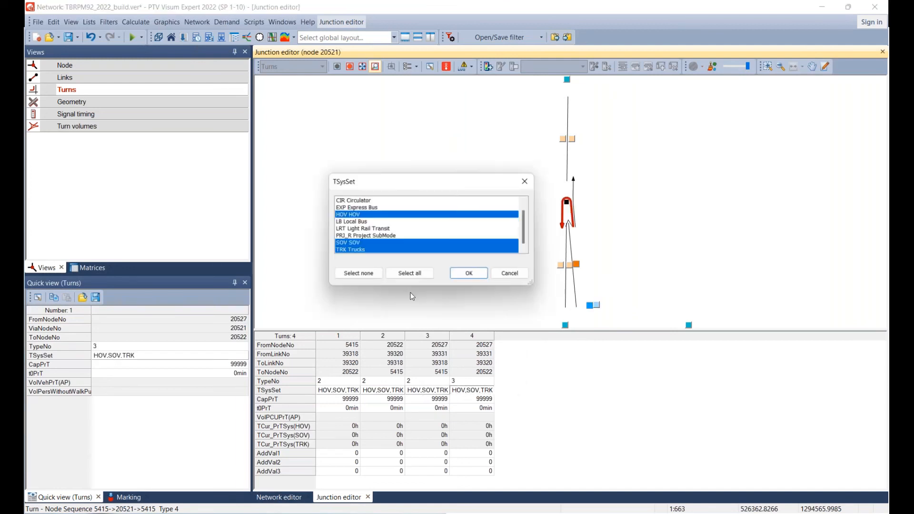
left_click(357, 275)
left_click(464, 276)
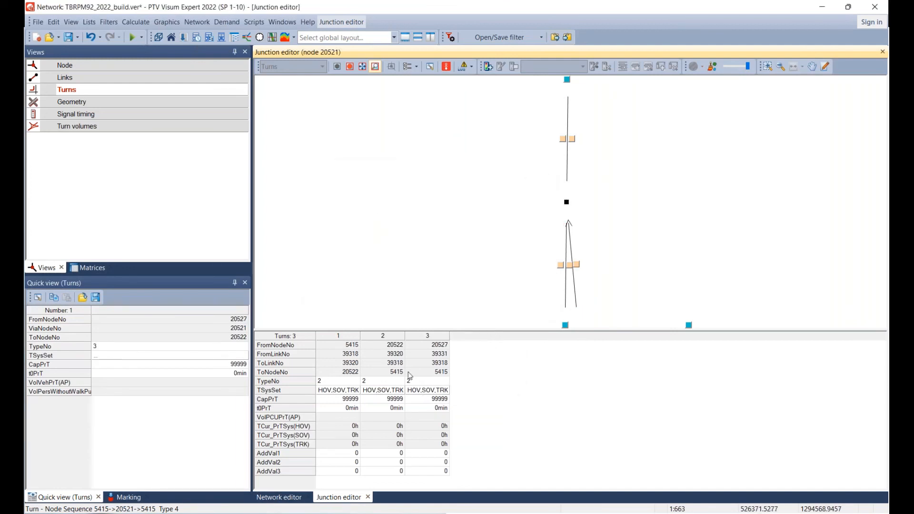
left_click(368, 498)
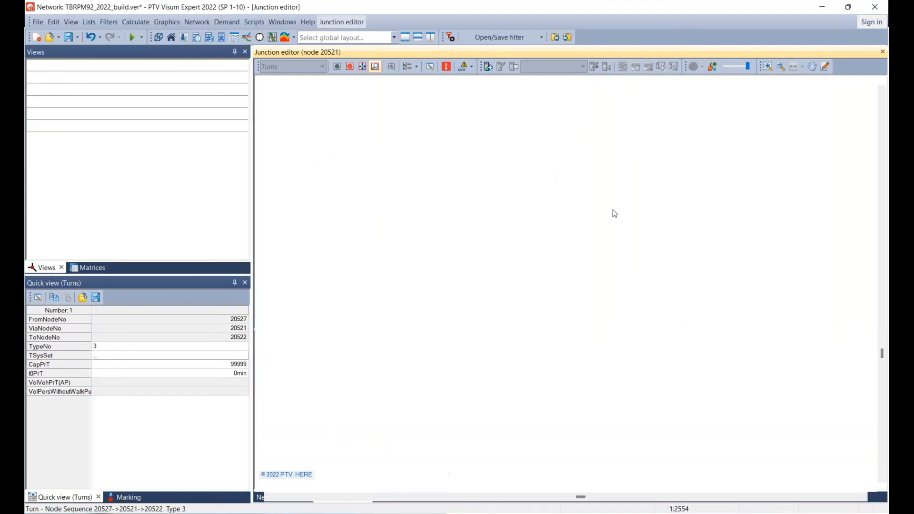
Go to the bridge's western end at N Boundary Blvd and open the turns of node 20525 in the junction editor.
left_click_drag(510, 476, 603, 307)
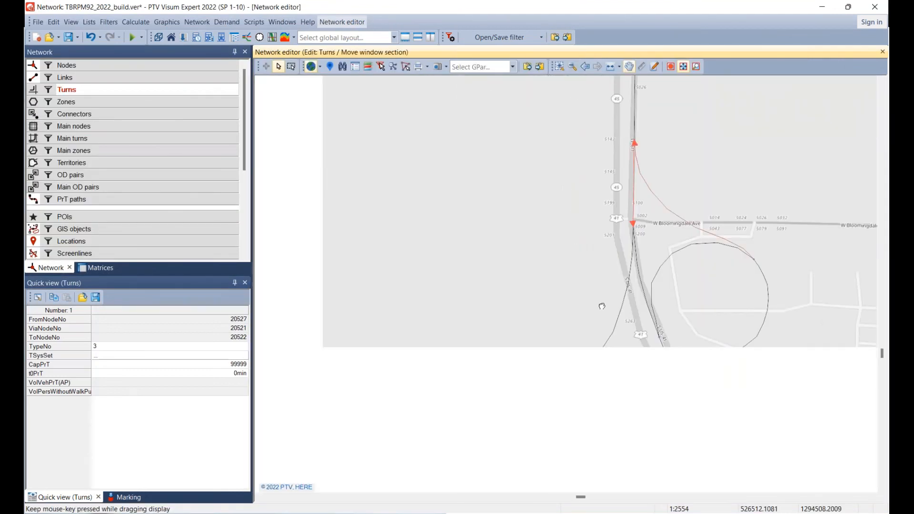
scroll(610, 308, "down", 3)
scroll(610, 307, "up", 2)
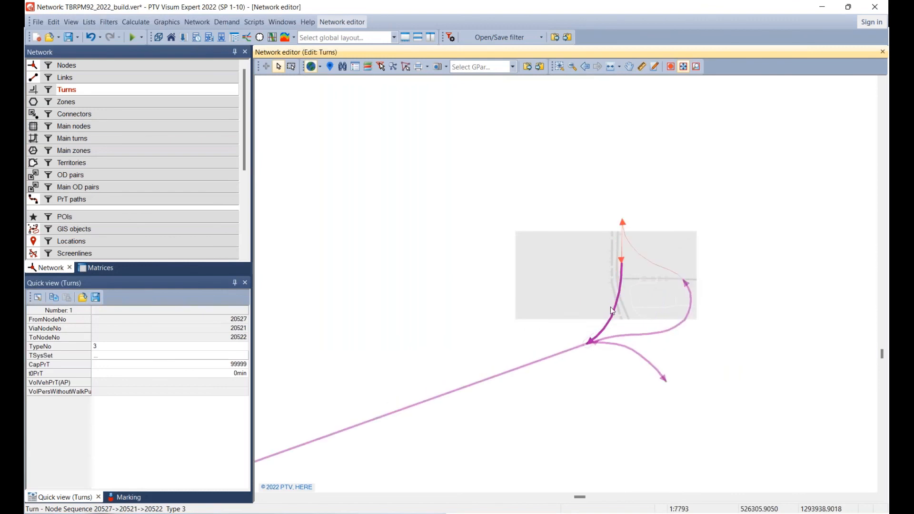
scroll(610, 307, "down", 7)
left_click(493, 324)
scroll(493, 325, "down", 3)
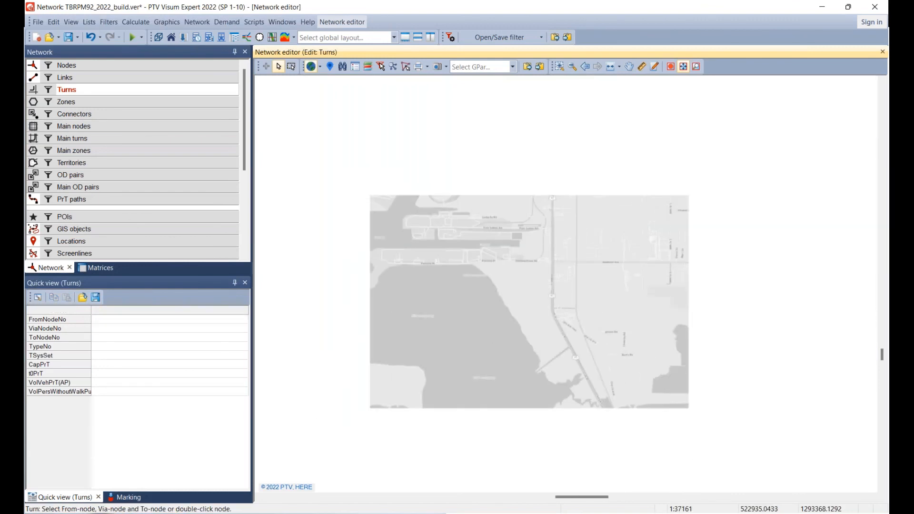
left_click_drag(374, 386, 775, 149)
scroll(776, 150, "down", 2)
scroll(583, 223, "up", 5)
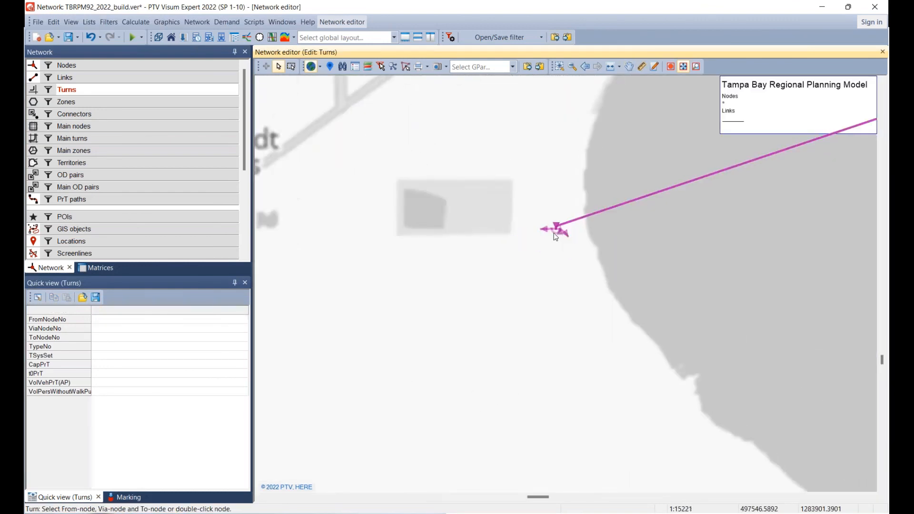
scroll(556, 237, "up", 1)
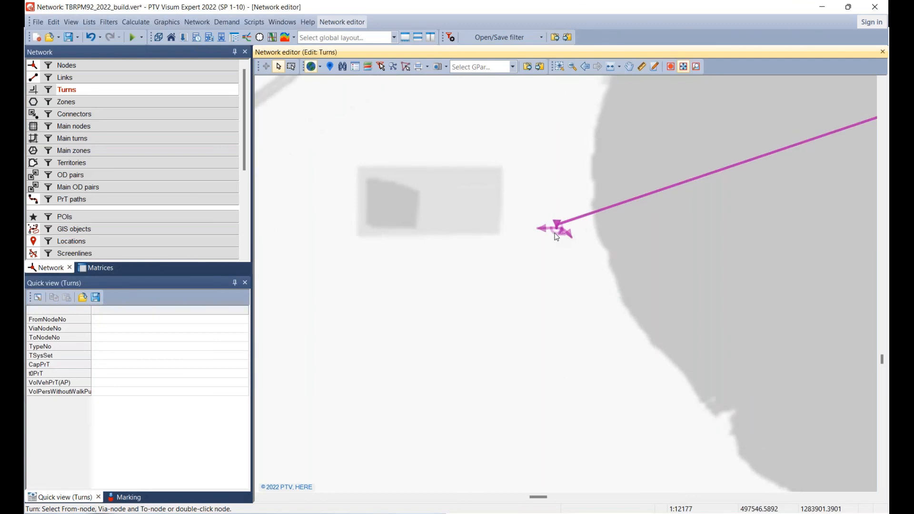
scroll(557, 237, "up", 5)
left_click(92, 65)
double_click(529, 270)
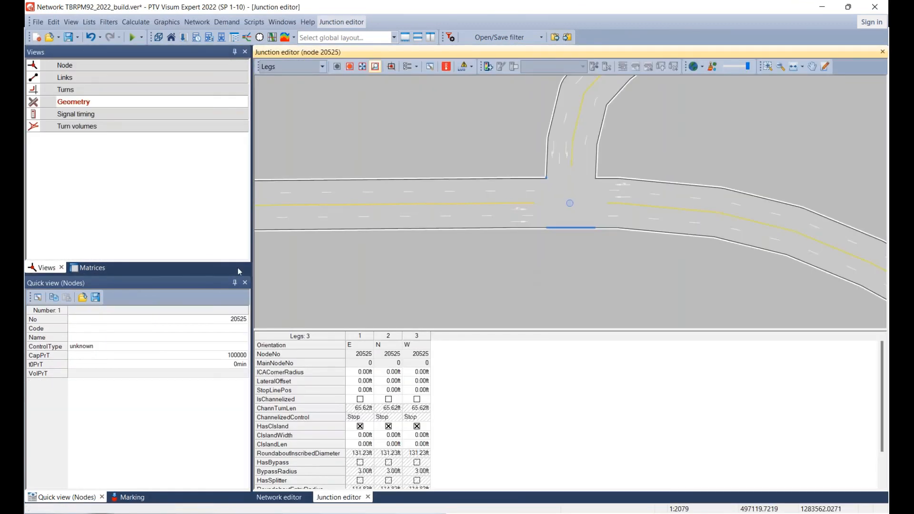
left_click(93, 89)
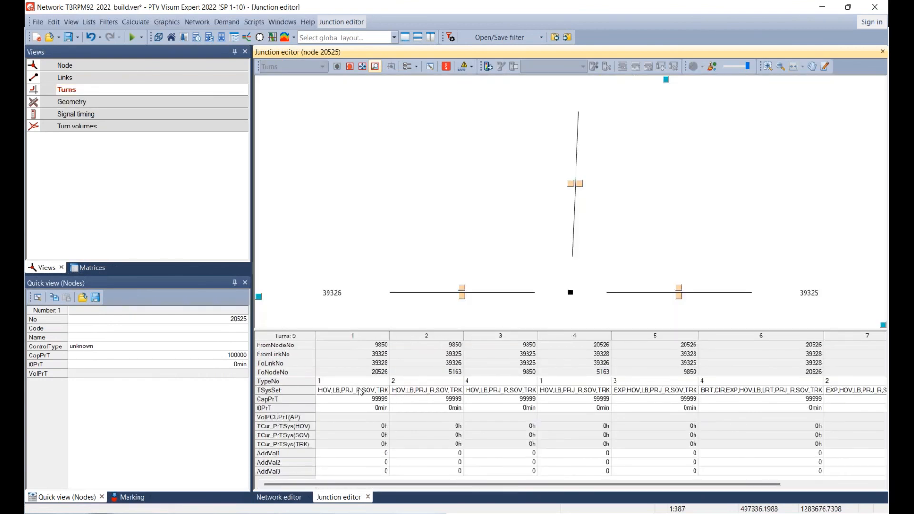
Close the U-turn at node 20525 for traffic coming from node 9850 by removing all its transport systems.
left_click(391, 381)
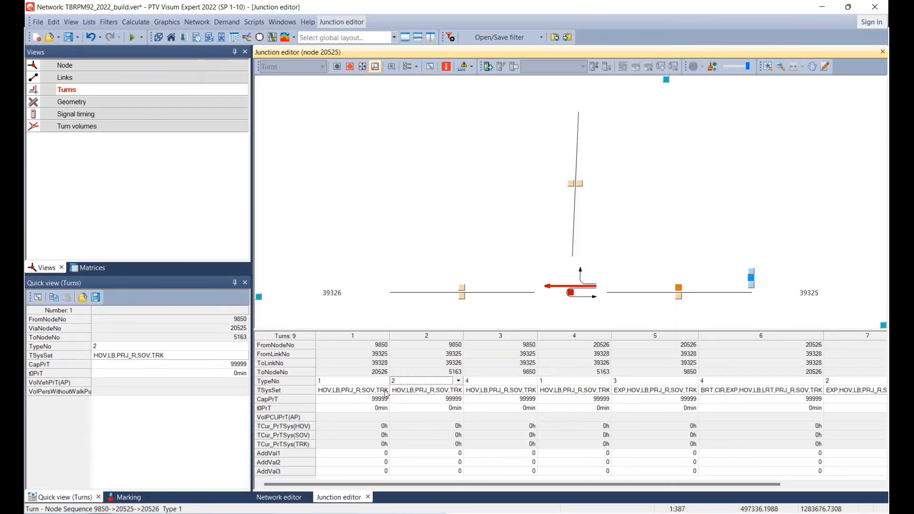
key("Tab")
double_click(477, 394)
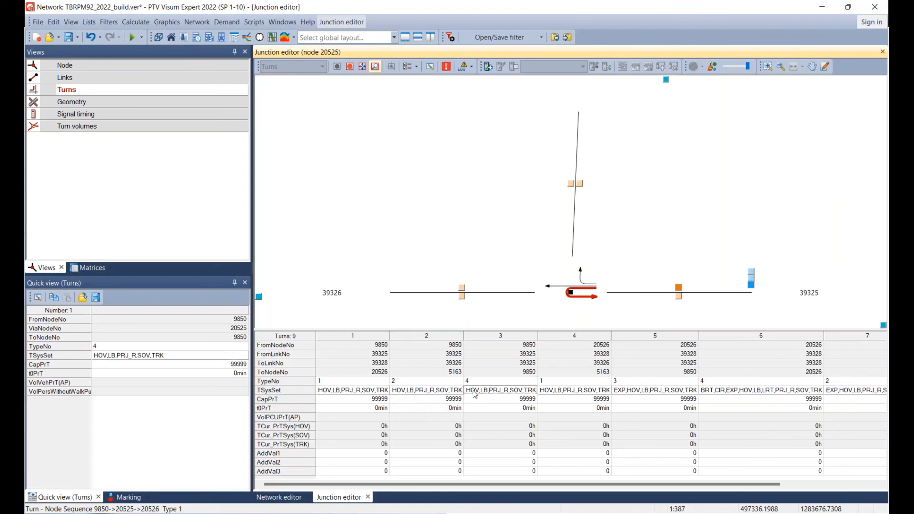
left_click(358, 273)
left_click(470, 275)
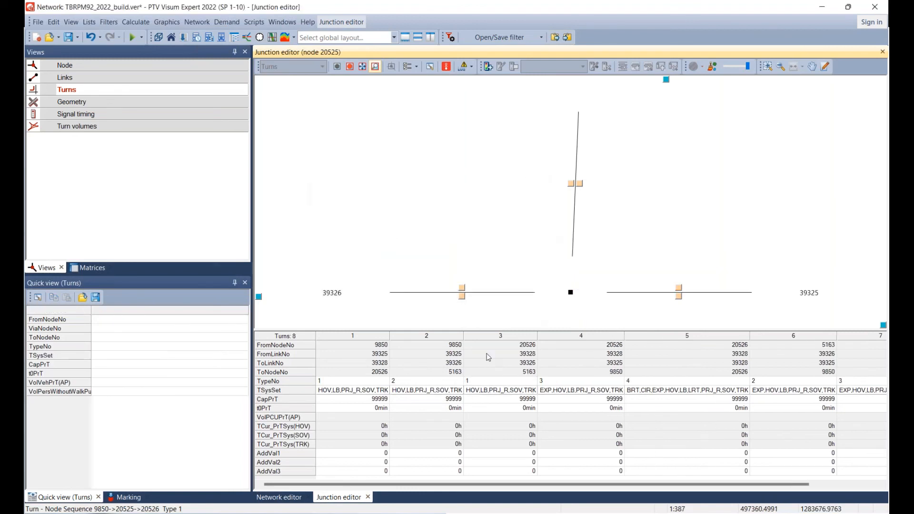
Check the turns from node 20526 at node 20525 and remove all transport systems from the U-turn back to 20526.
left_click(487, 380)
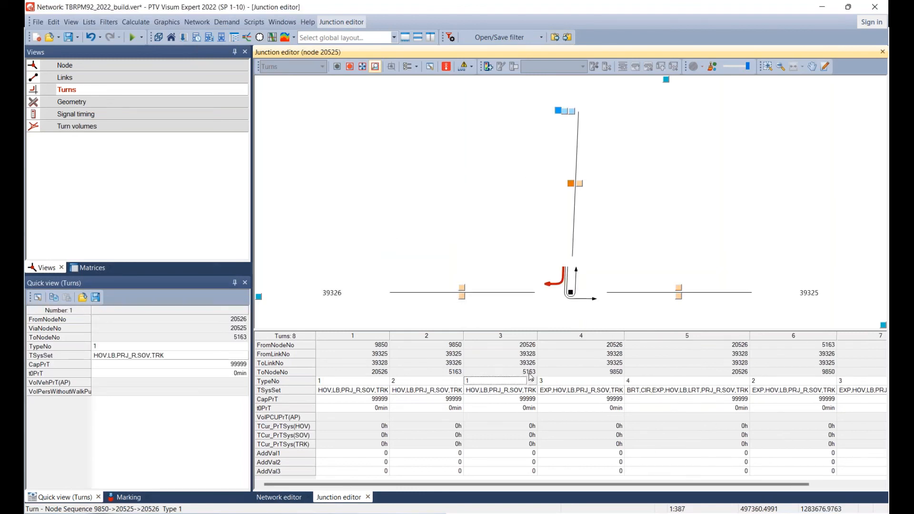
left_click(563, 383)
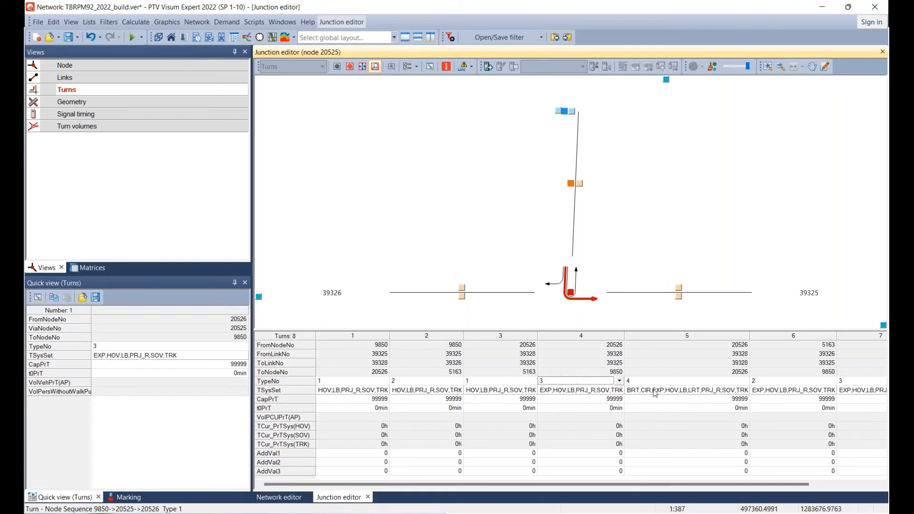
double_click(655, 393)
left_click(358, 274)
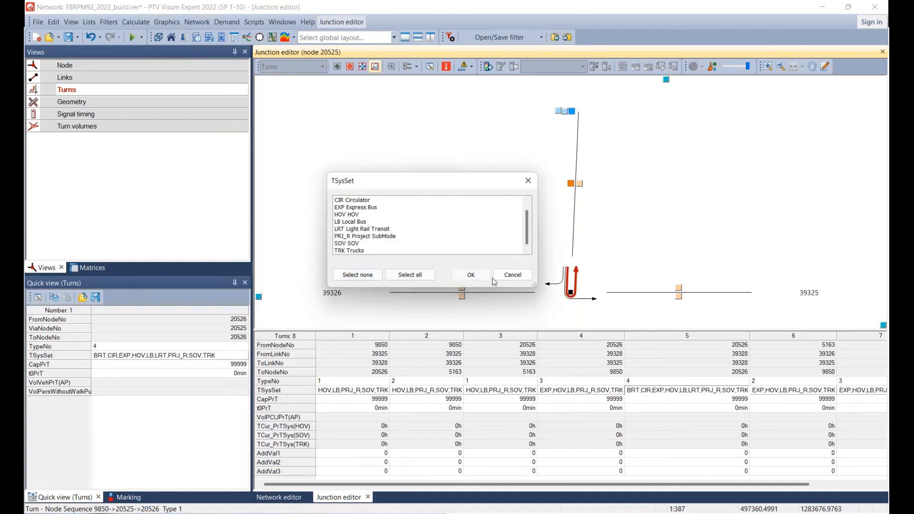
left_click(471, 275)
Check the turns from node 5163 at node 20525 and remove all transport systems from the U-turn back to 5163.
left_click(639, 384)
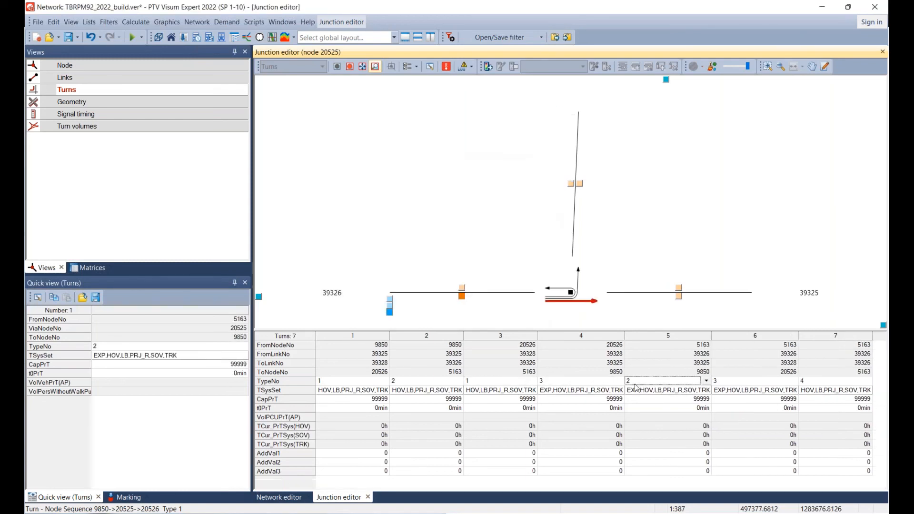
key("Right")
key("Right")
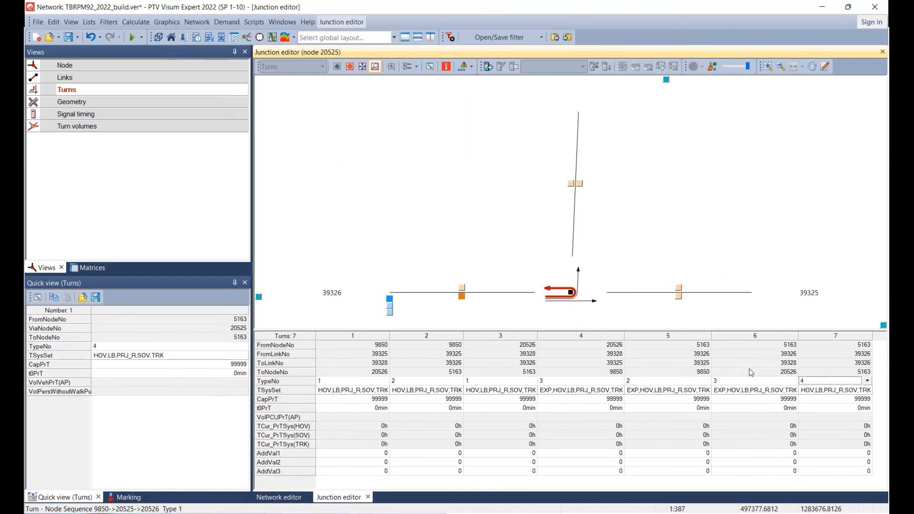
double_click(820, 393)
left_click(358, 275)
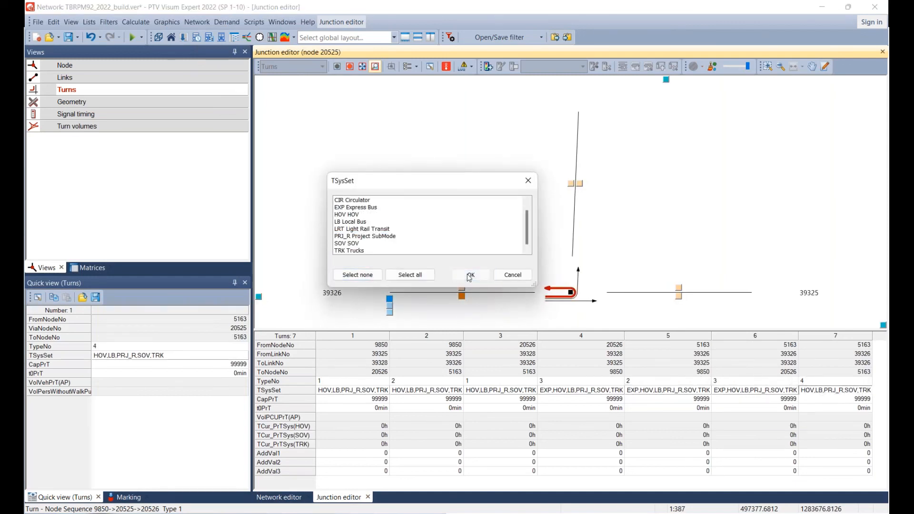
left_click(467, 274)
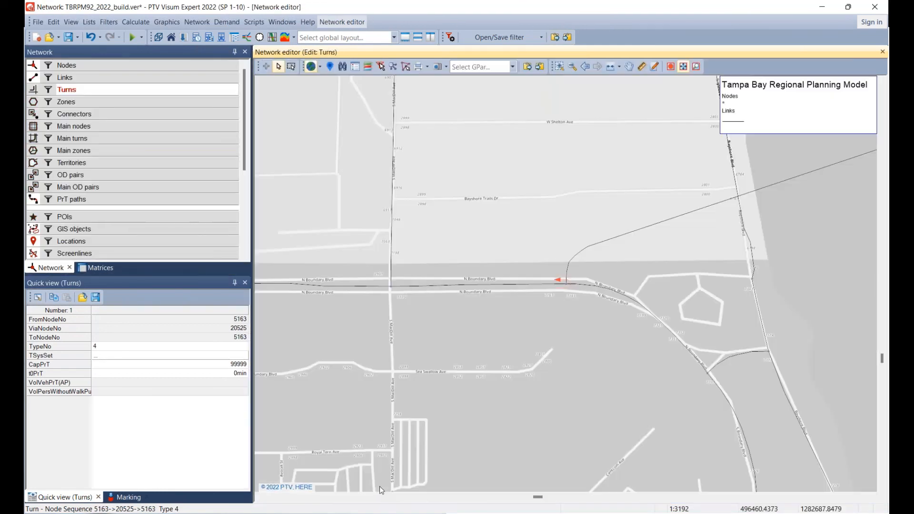
Make nodes the active network object and review the new bridge across the bay to its US 41 interchange.
scroll(507, 270, "down", 3)
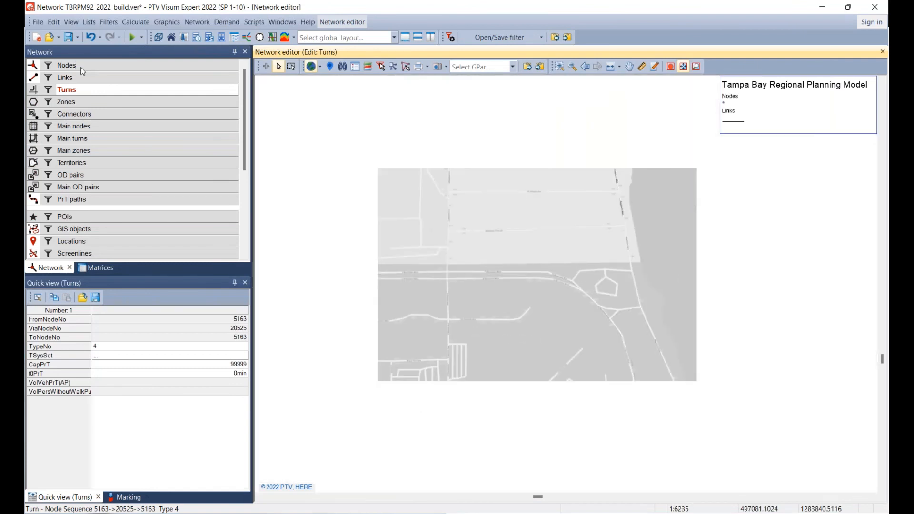
left_click(81, 67)
left_click_drag(827, 193, 447, 312)
scroll(446, 311, "down", 5)
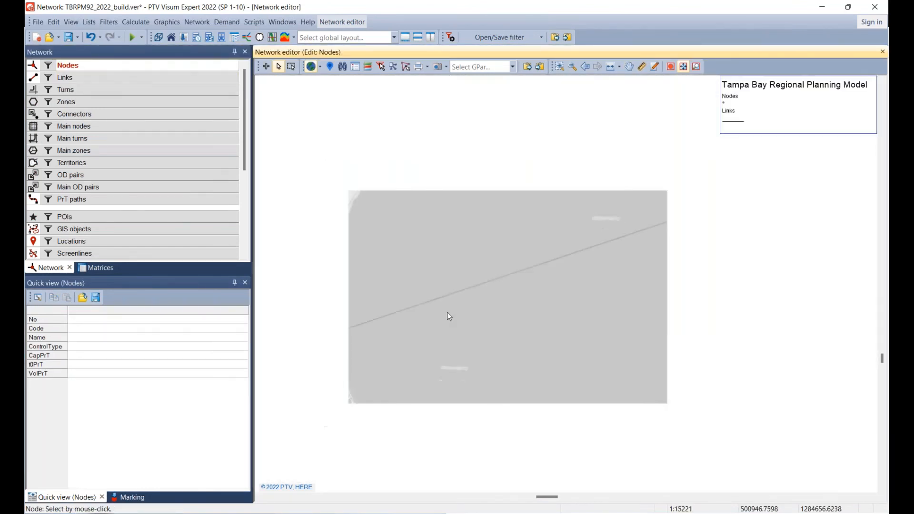
left_click_drag(528, 326, 271, 465)
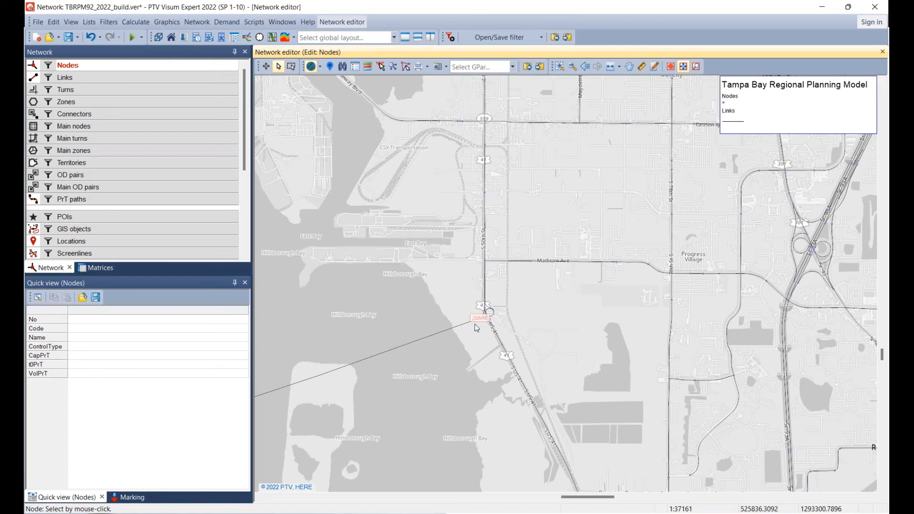
key("alt+Tab")
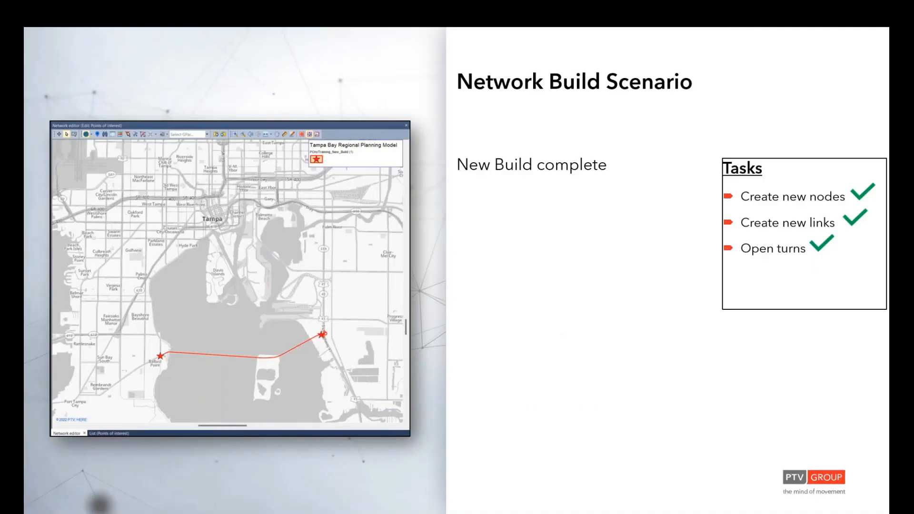
key("Right")
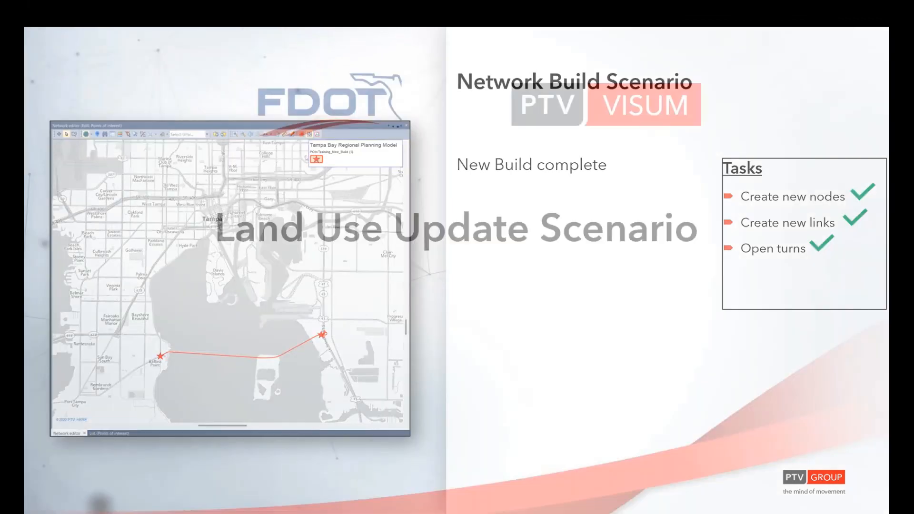
key("alt+Tab")
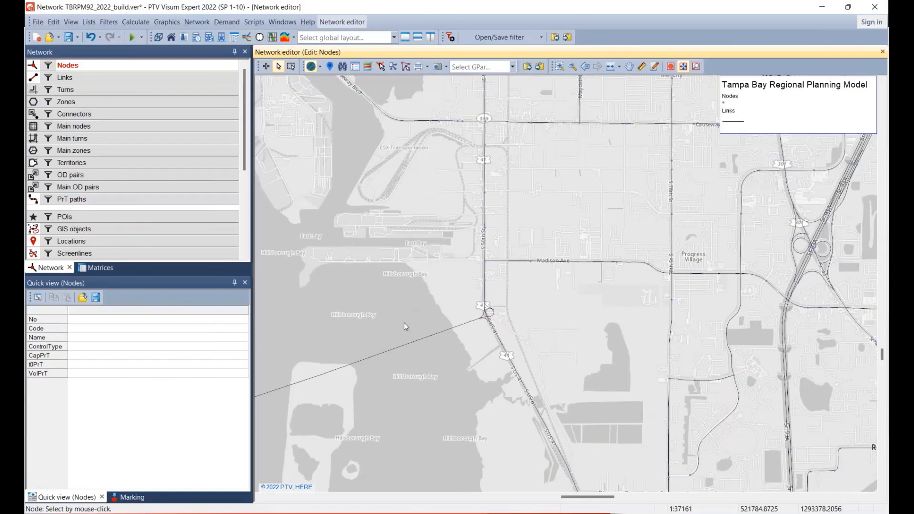
Save the network with the complete bridge as a new version file named TBRPM92_2022_build_v2_complete in the TBRPM folder.
left_click_drag(403, 322, 610, 212)
scroll(607, 213, "down", 3)
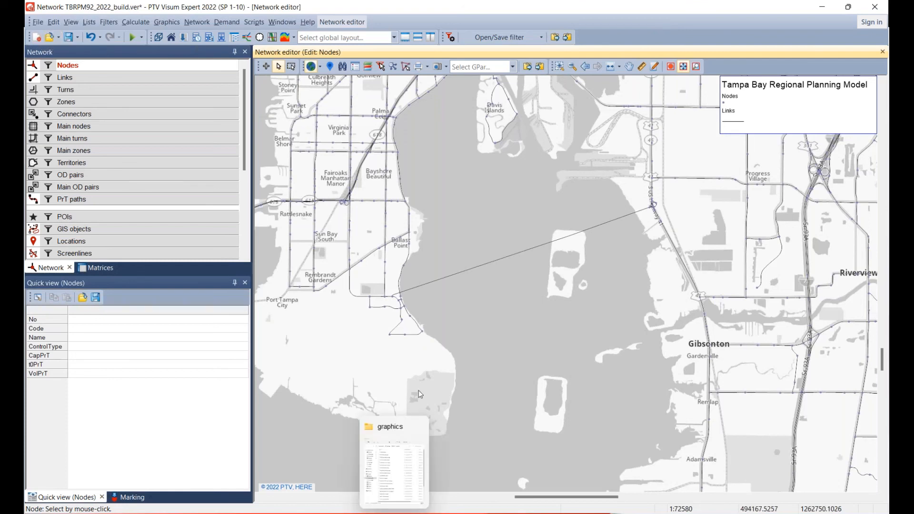
left_click(32, 21)
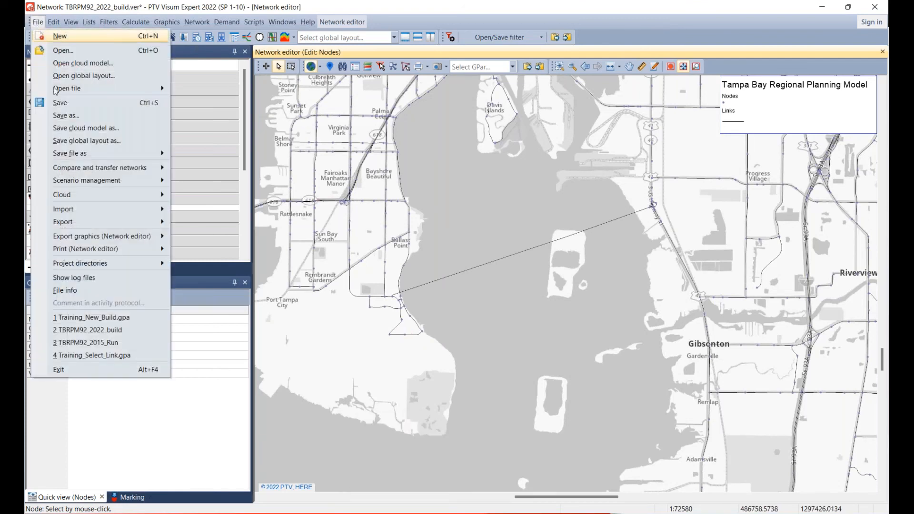
left_click(89, 116)
scroll(467, 274, "down", 6)
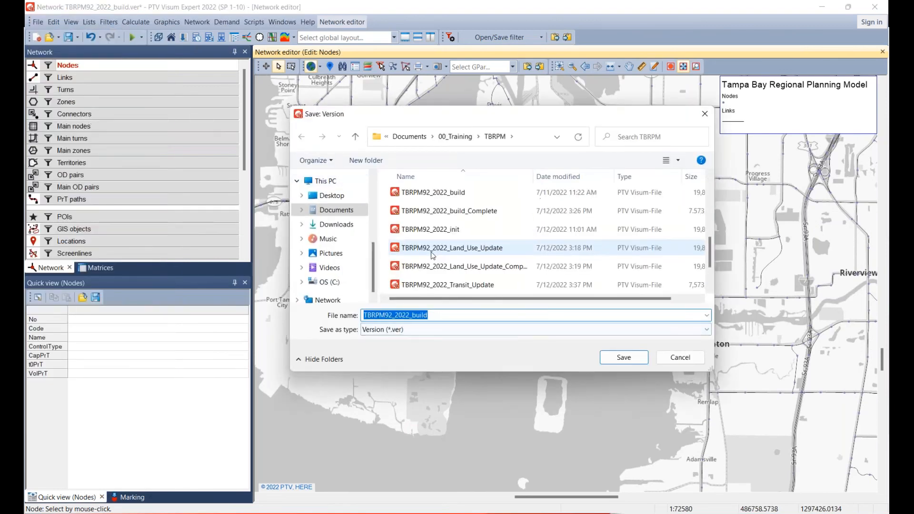
left_click(429, 315)
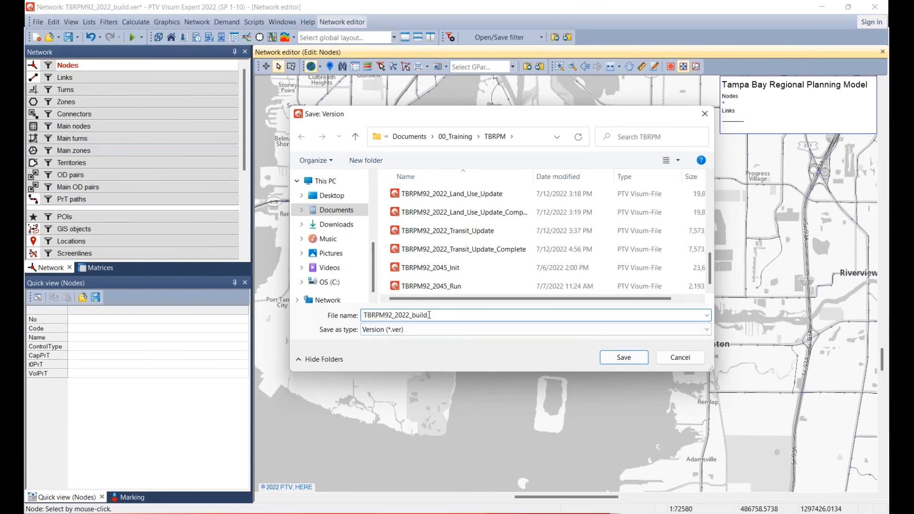
type("_v2_complete")
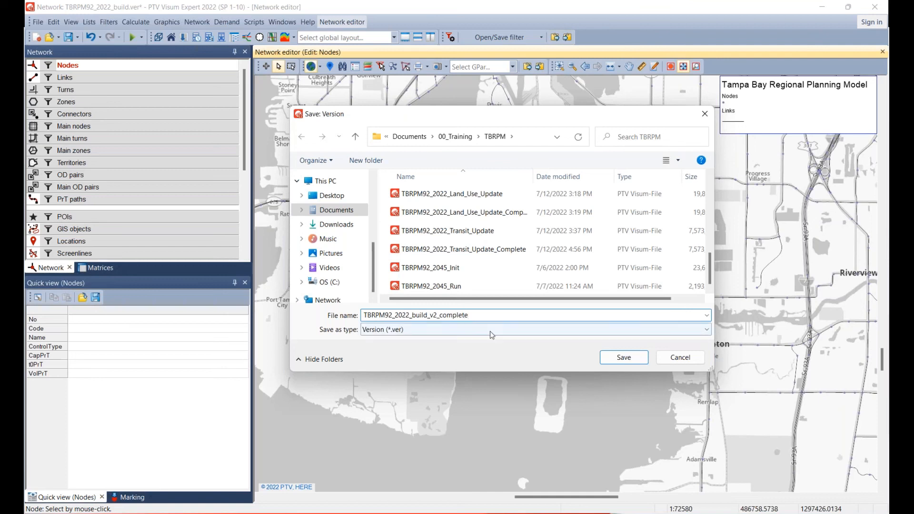
left_click(616, 359)
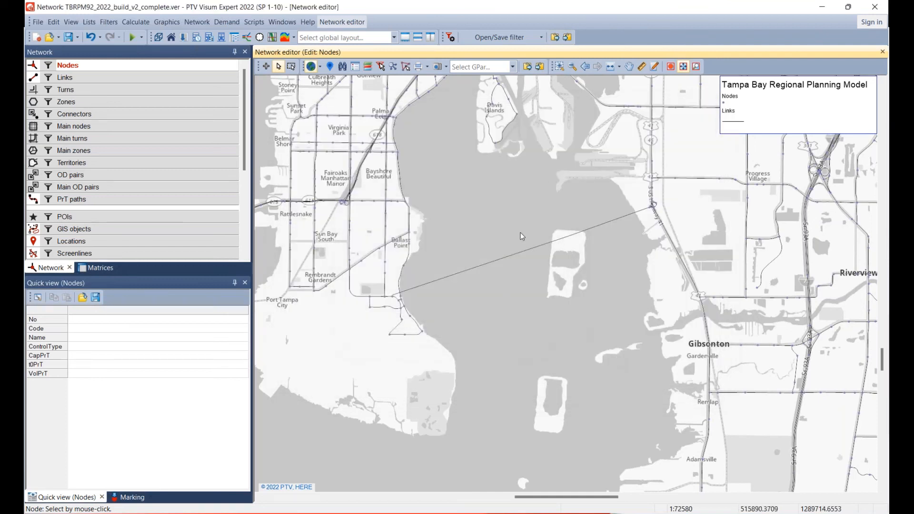
Compare the current network with version file TBRPM92_2015_Init as the base, comparing only input attributes without matrices.
left_click(37, 22)
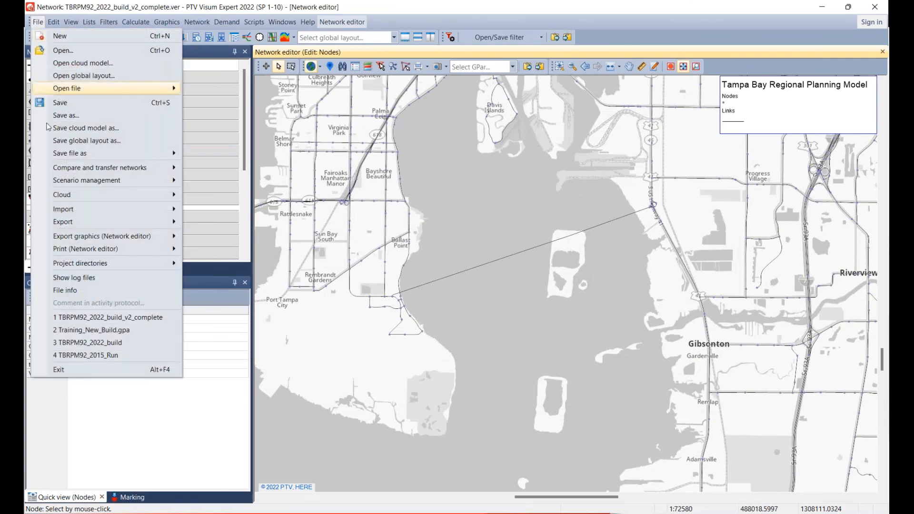
mouse_move(78, 171)
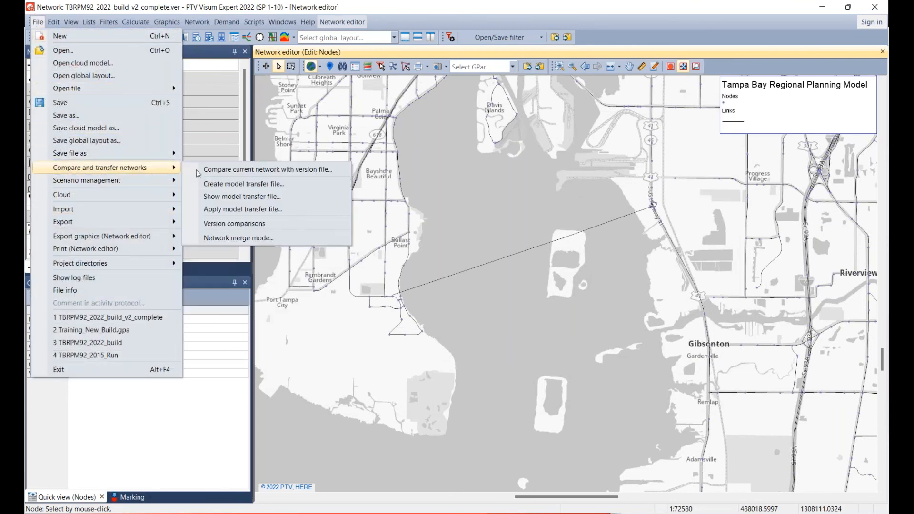
left_click(227, 174)
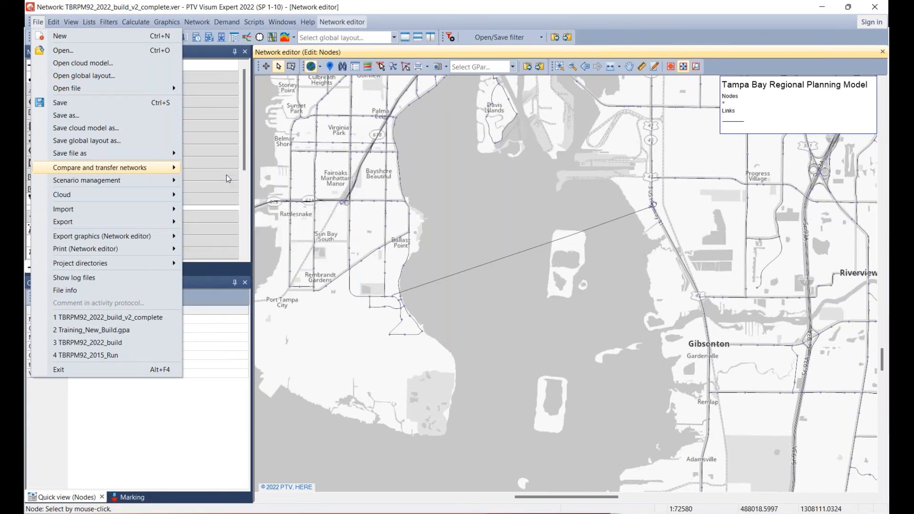
left_click(463, 251)
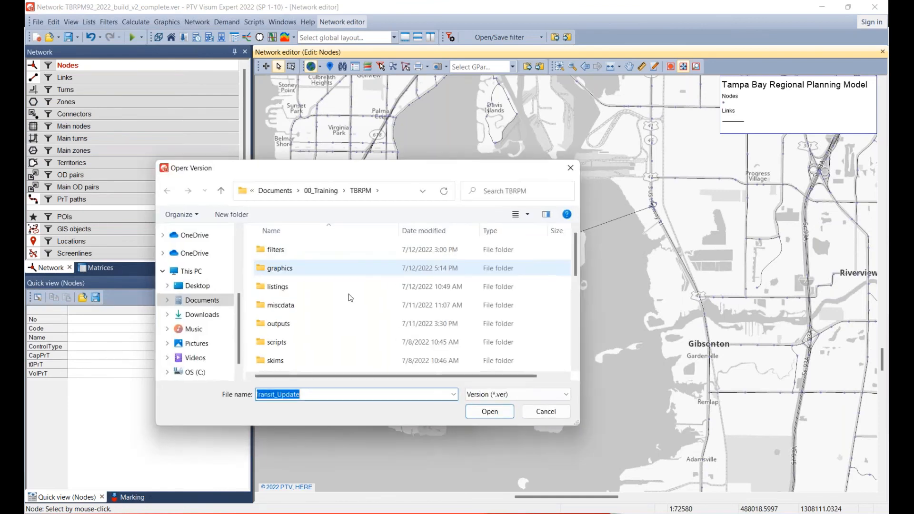
scroll(310, 326, "down", 2)
scroll(310, 326, "down", 3)
scroll(313, 328, "up", 3)
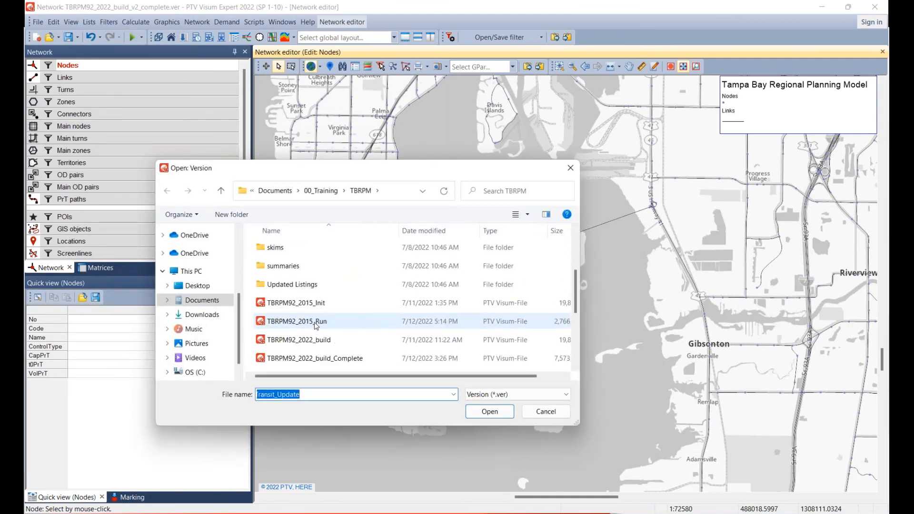
left_click(305, 304)
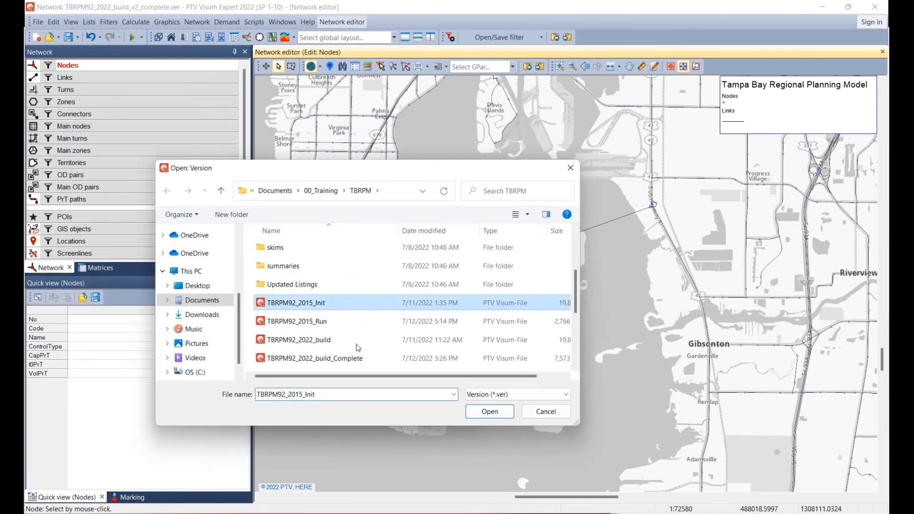
left_click(487, 413)
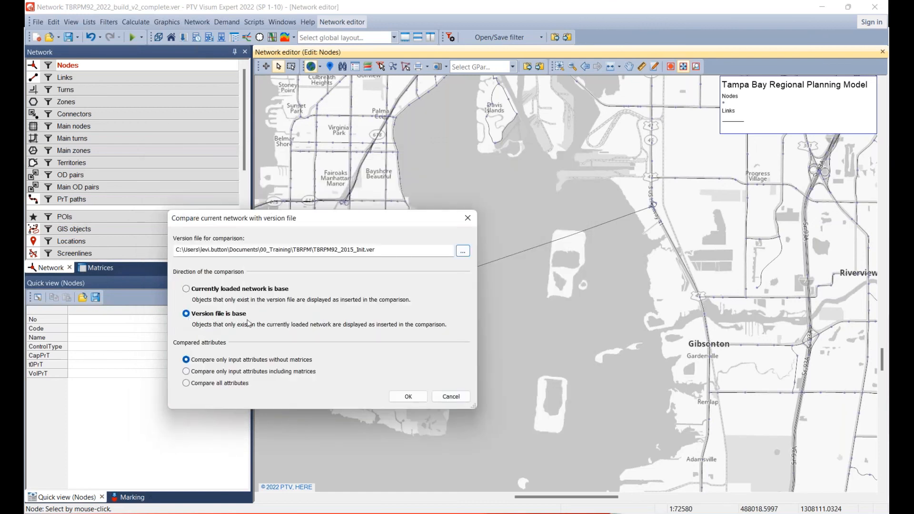
left_click(412, 403)
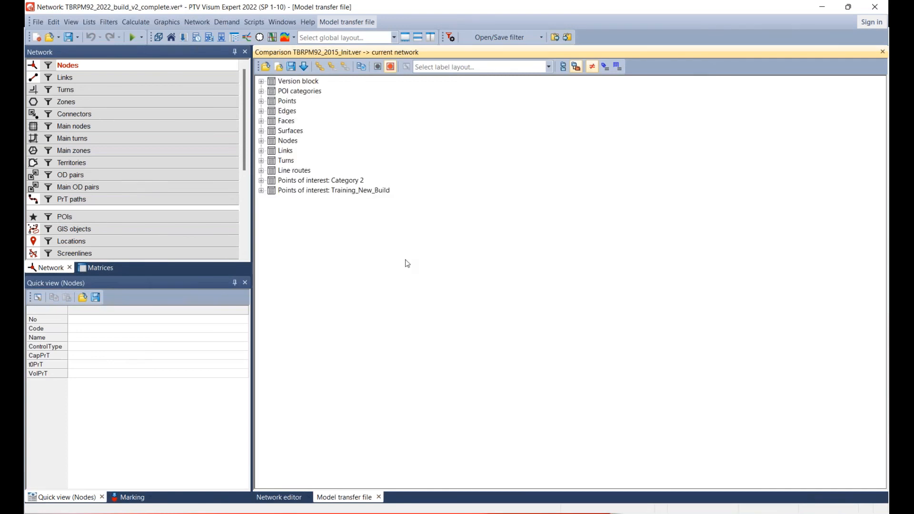
Examine the link, node and turn differences in the comparison, including the individual inserted turns.
left_click(262, 151)
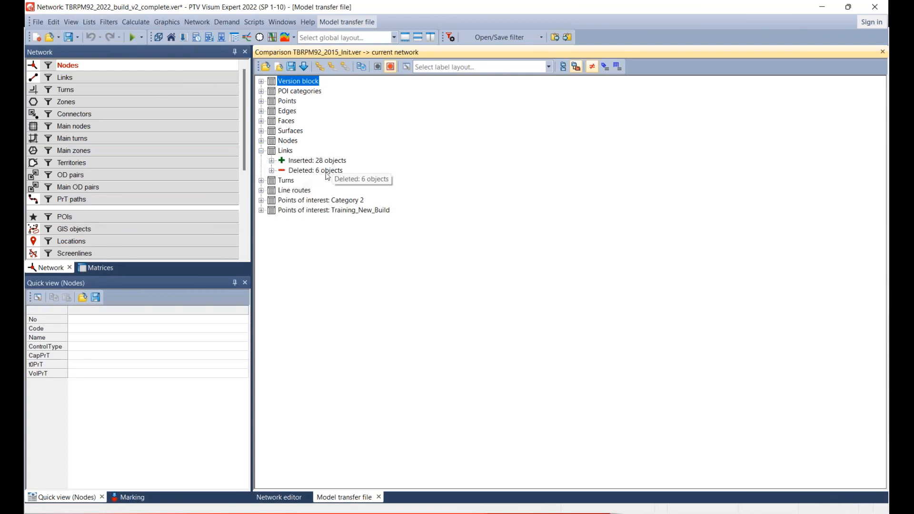
left_click(262, 141)
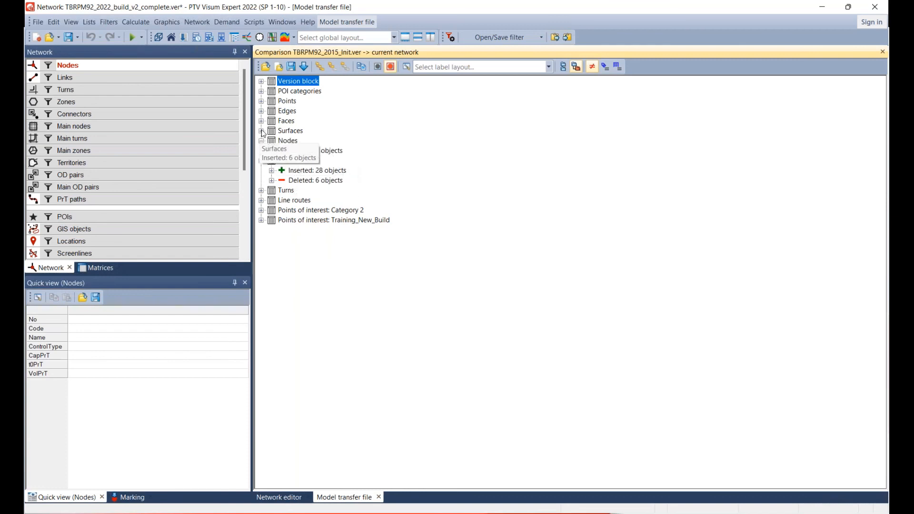
left_click(262, 190)
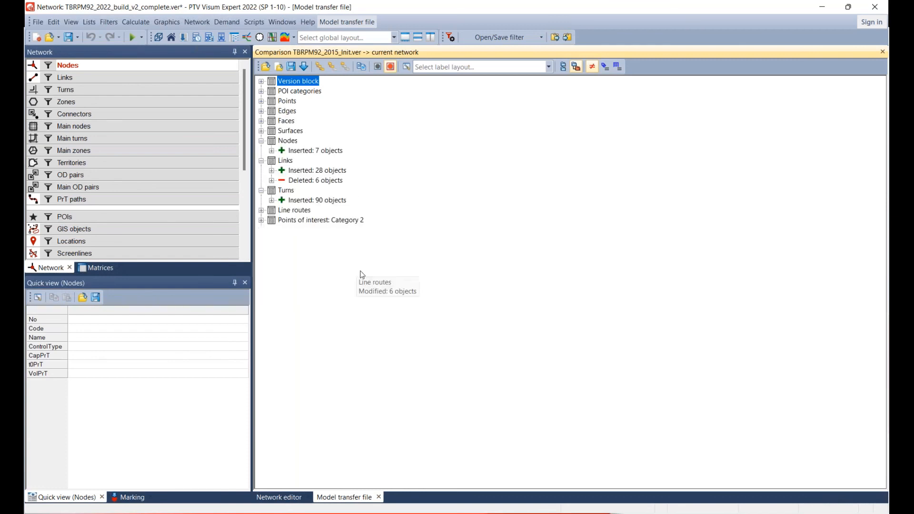
left_click(272, 200)
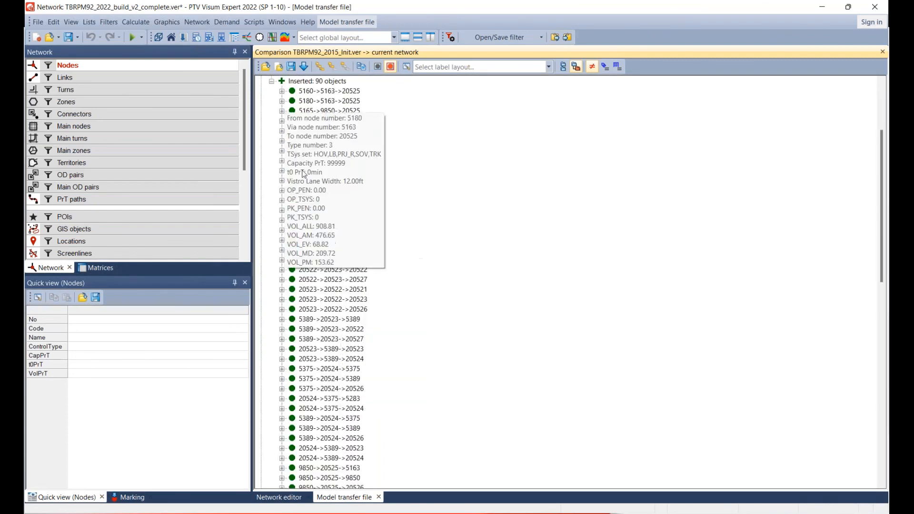
left_click(281, 81)
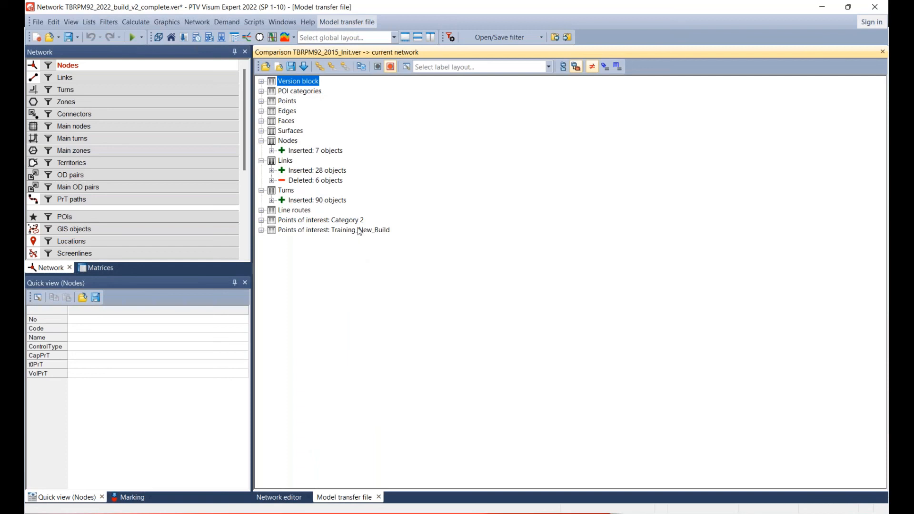
Select inserted node 20521 in the comparison and dock the comparison as a narrow pane beside the network map.
left_click(272, 150)
left_click(307, 161)
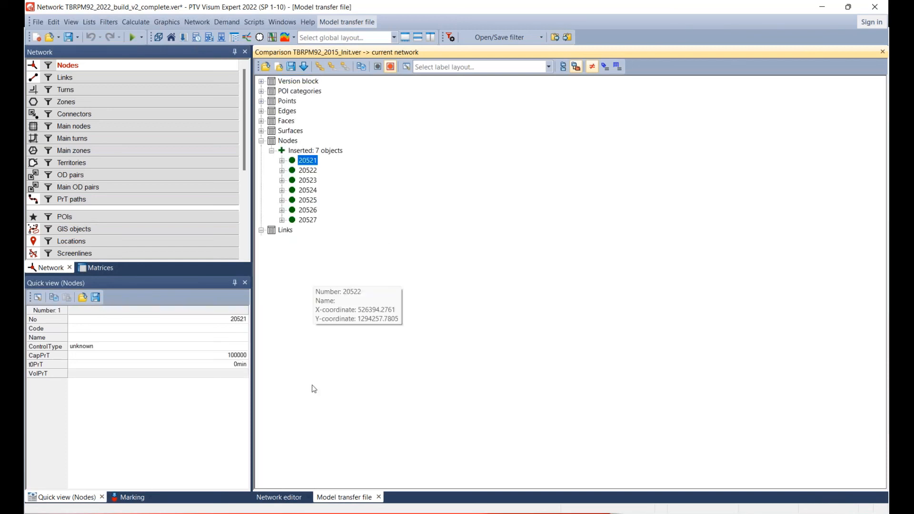
left_click(283, 498)
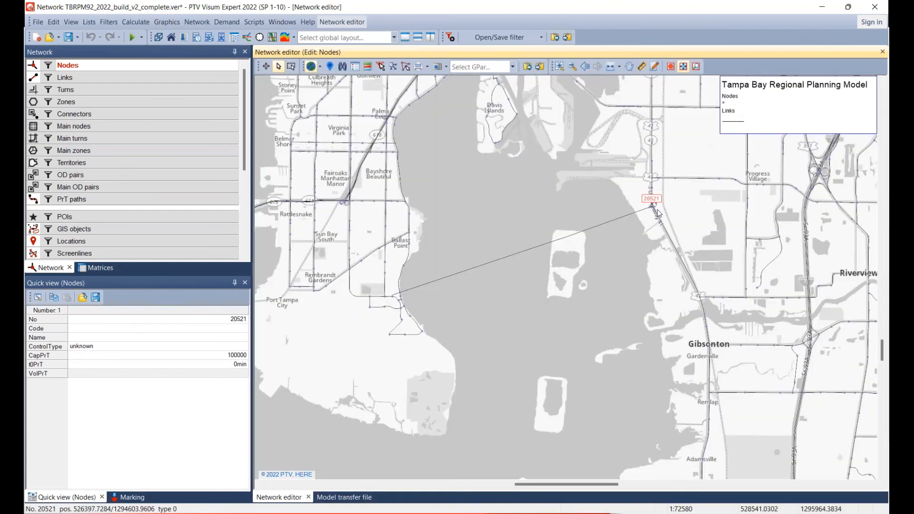
left_click_drag(330, 500, 723, 249)
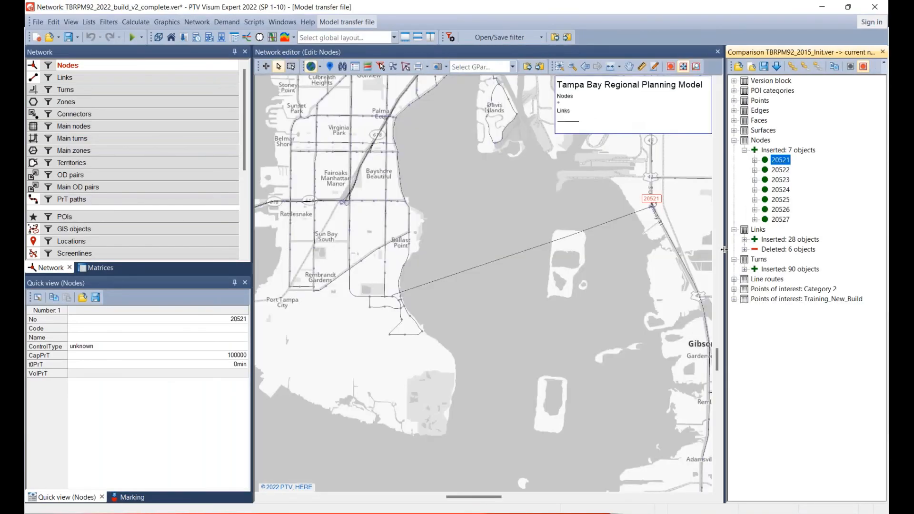
Go through the remaining inserted nodes one by one down to 20527, locating each on the network map.
key("Down")
key("Down")
key("Down")
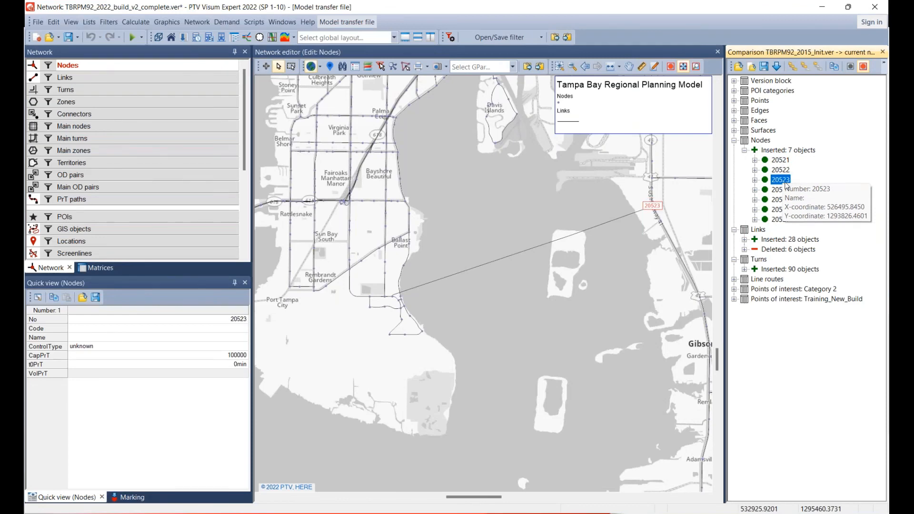
key("Down")
key("Down")
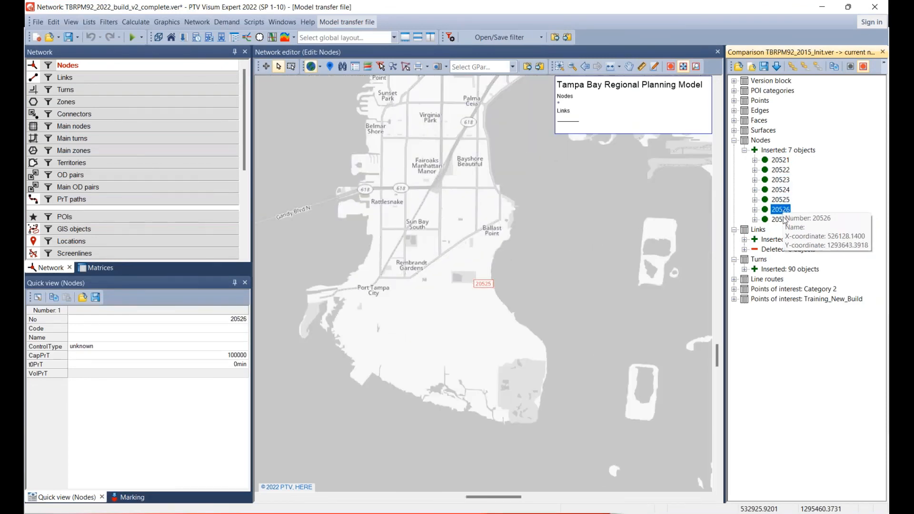
key("Down")
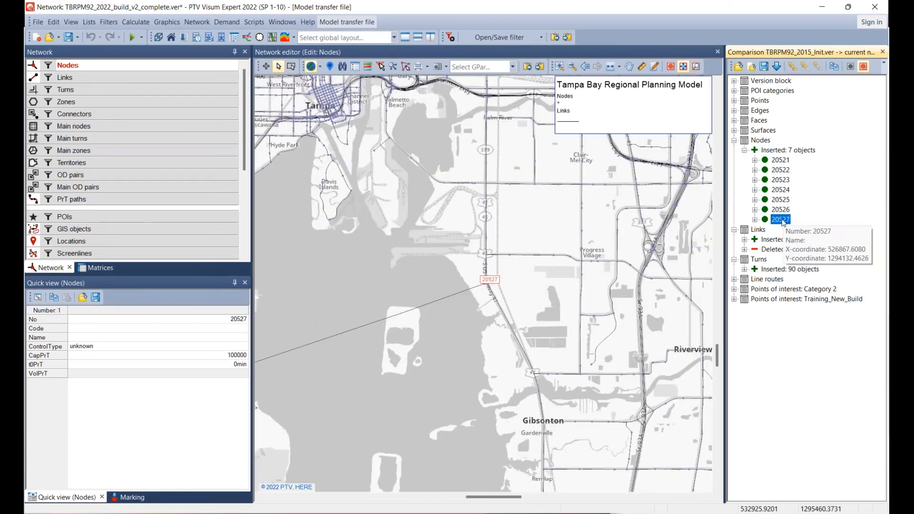